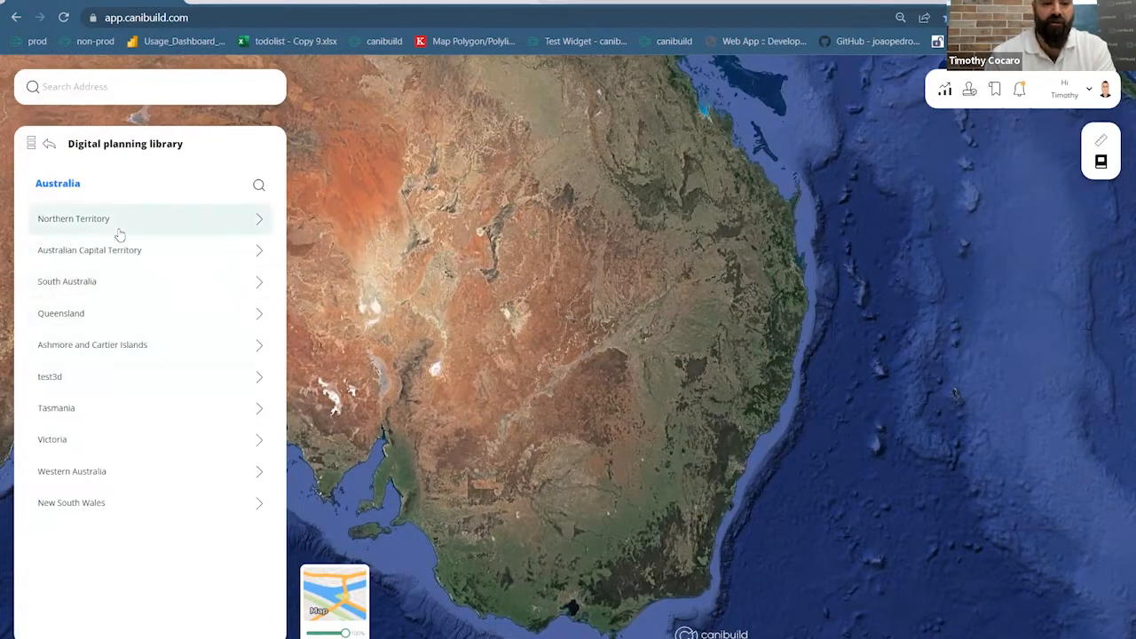
From New South Wales local councils, open Blacktown's documents and download the Dunheved Precinct Plan PDF
{"action": "left_click", "coordinate": [122, 506]}
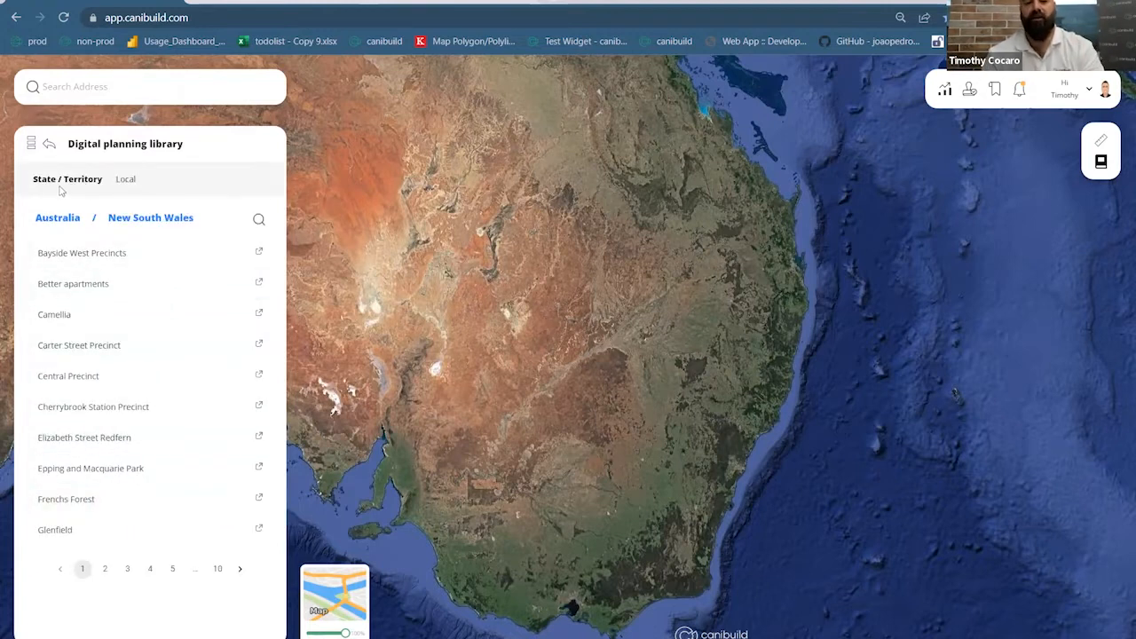
{"action": "left_click", "coordinate": [127, 181]}
{"action": "scroll", "coordinate": [130, 315], "scroll_direction": "down", "scroll_amount": 1}
{"action": "scroll", "coordinate": [128, 318], "scroll_direction": "down", "scroll_amount": 2}
{"action": "scroll", "coordinate": [128, 317], "scroll_direction": "up", "scroll_amount": 3}
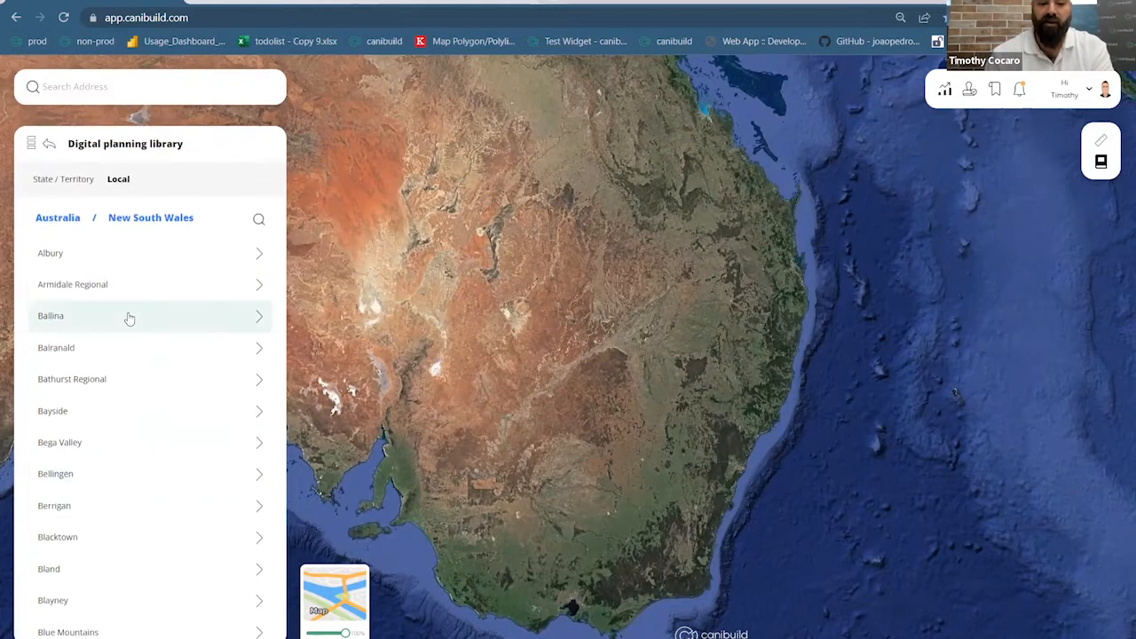
{"action": "left_click", "coordinate": [127, 538]}
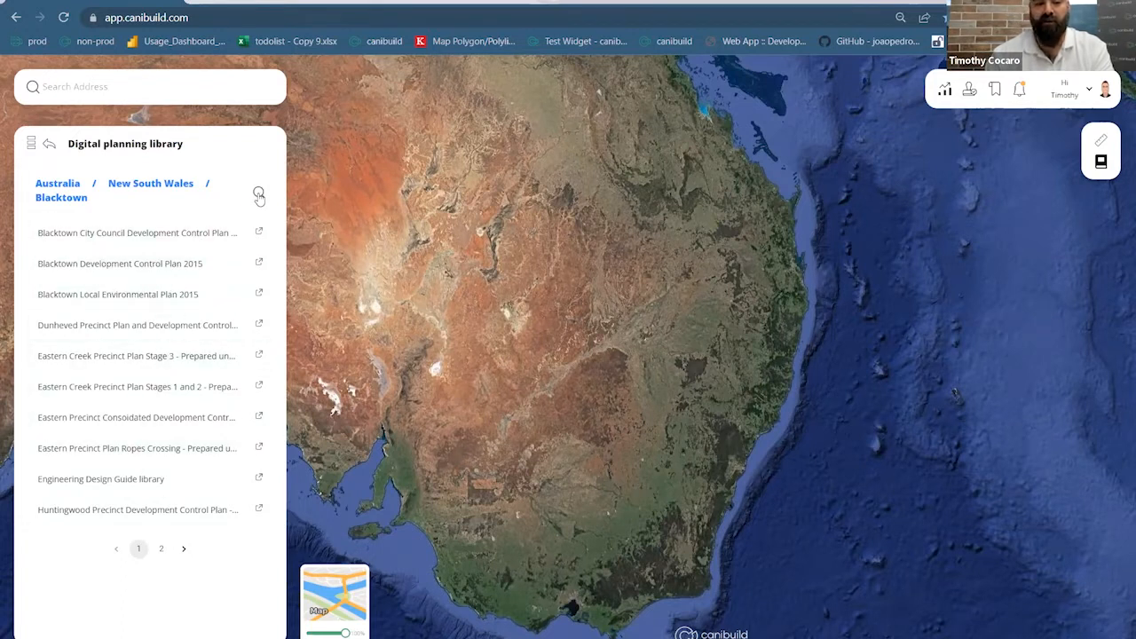
{"action": "left_click", "coordinate": [190, 337]}
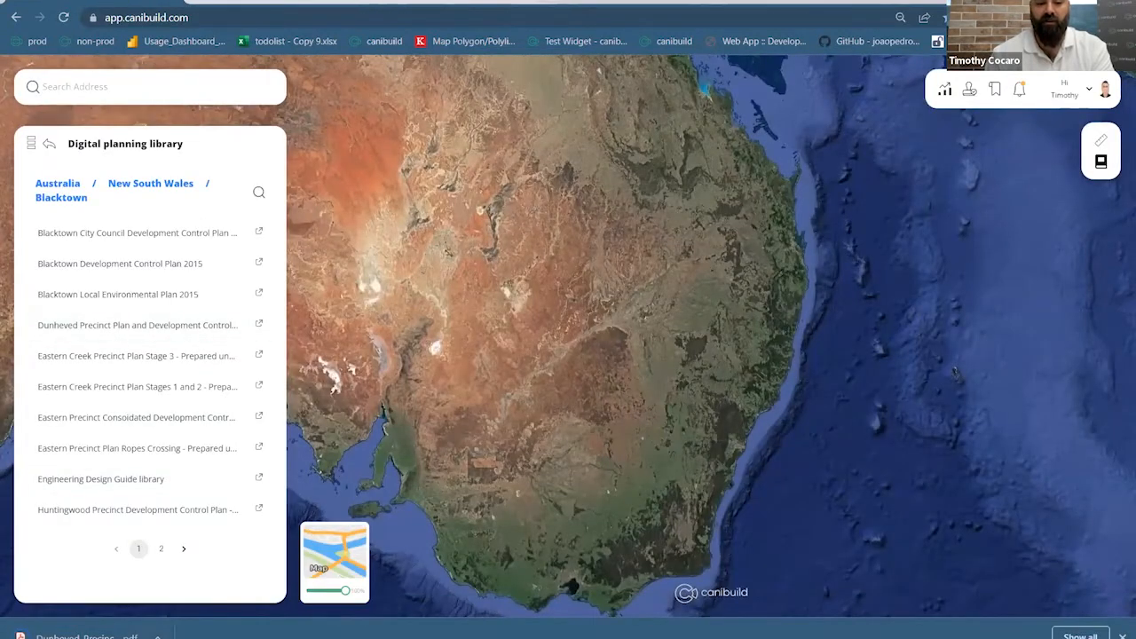
{"action": "left_click", "coordinate": [88, 635]}
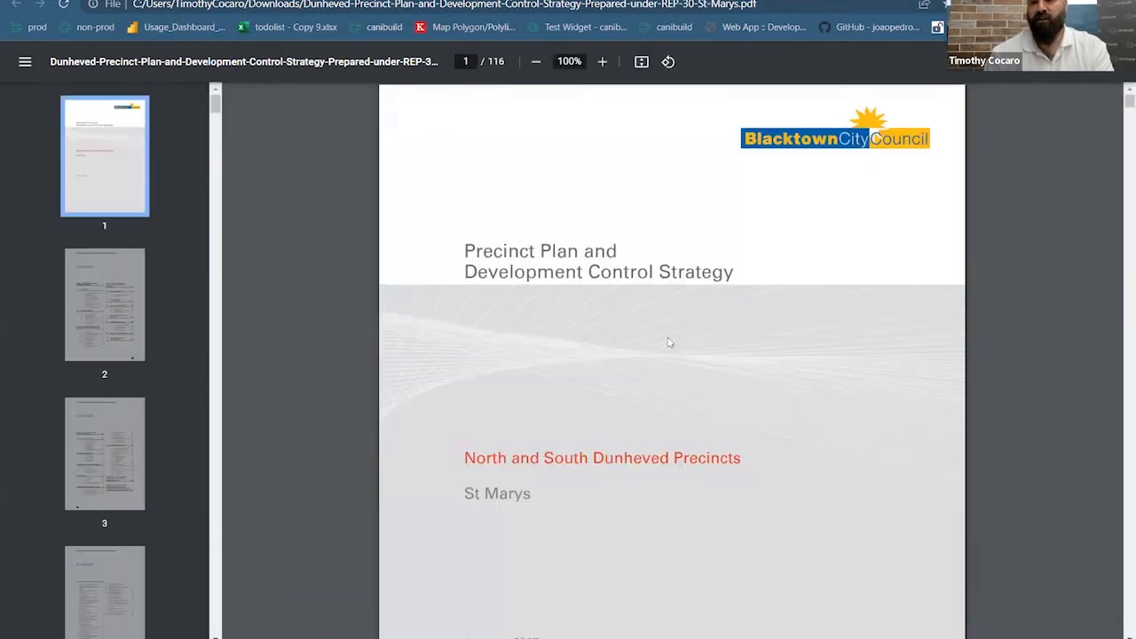
Scroll through the Dunheved Precinct Plan's page 2 contents, then back up to the cover
{"action": "scroll", "coordinate": [668, 362], "scroll_direction": "down", "scroll_amount": 5}
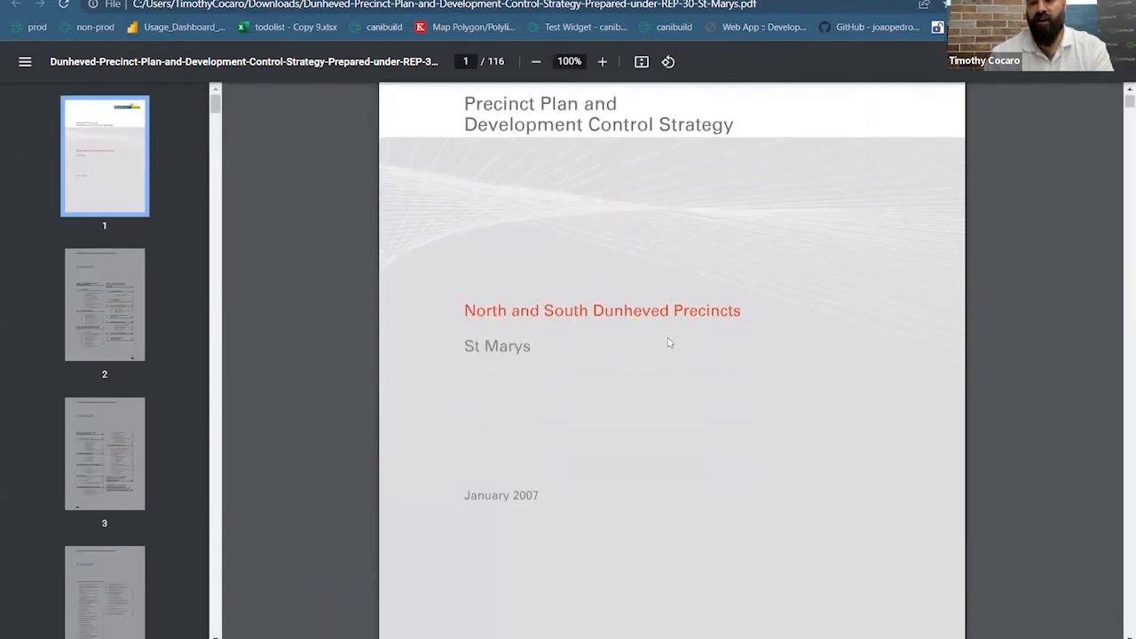
{"action": "scroll", "coordinate": [668, 347], "scroll_direction": "down", "scroll_amount": 9}
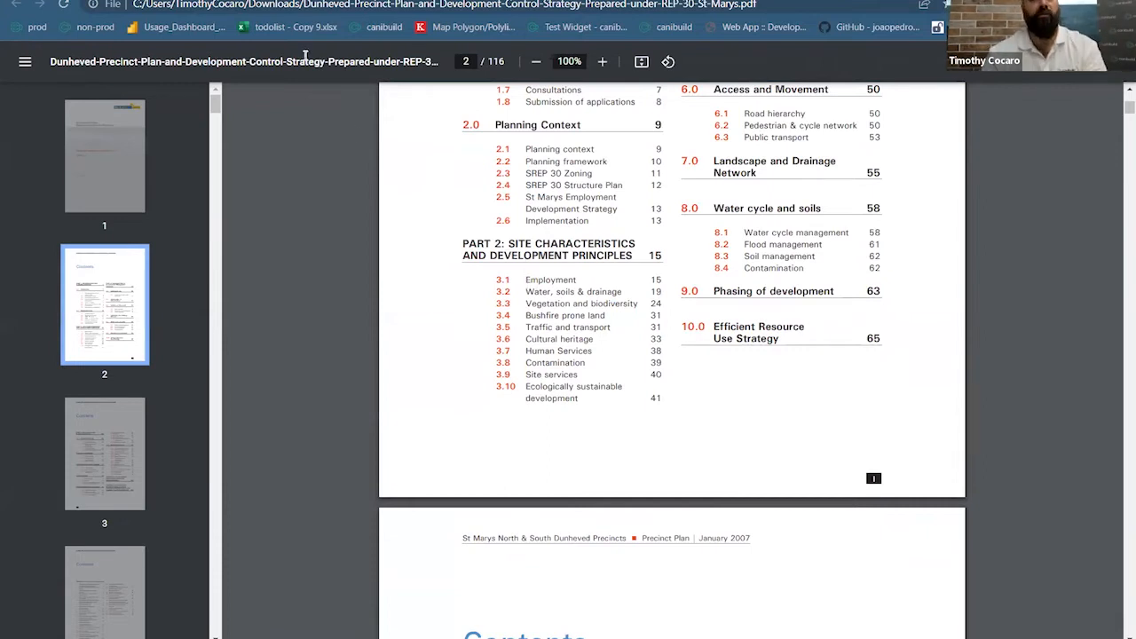
{"action": "scroll", "coordinate": [446, 260], "scroll_direction": "up", "scroll_amount": 2}
{"action": "scroll", "coordinate": [446, 260], "scroll_direction": "up", "scroll_amount": 9}
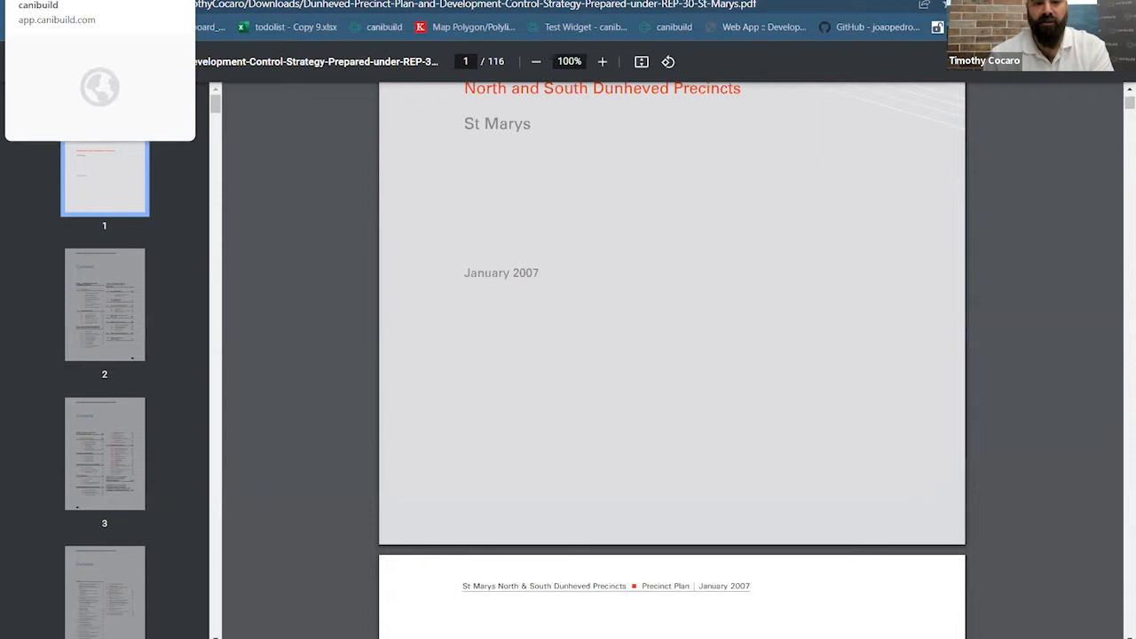
Back in canibuild, open the Carter Street Precinct link from the New South Wales state documents
{"action": "left_click", "coordinate": [100, 0]}
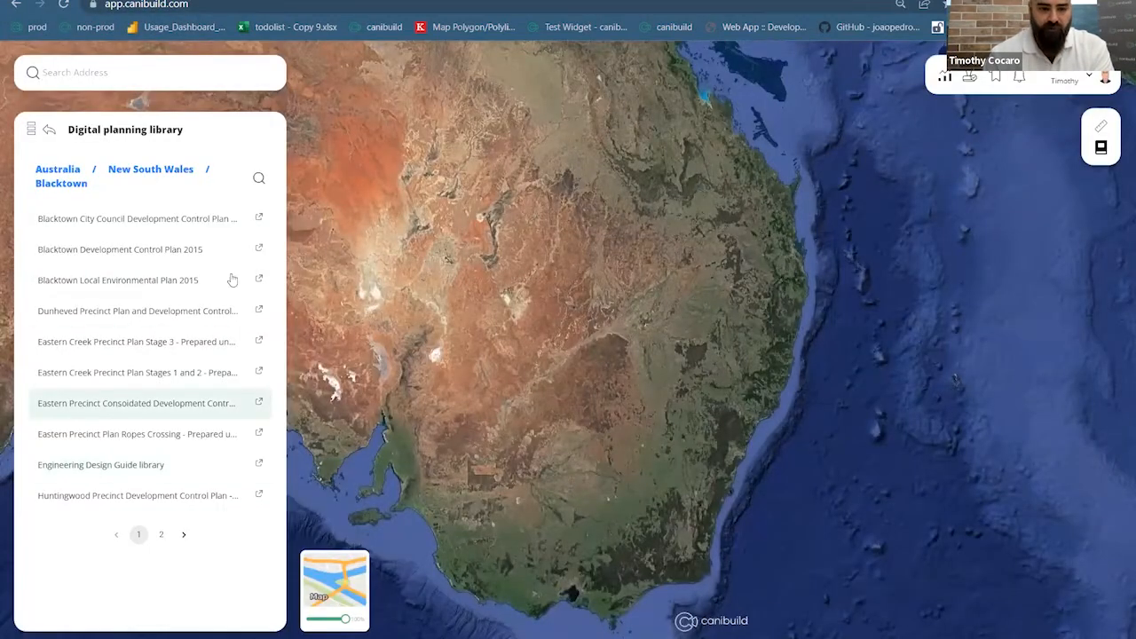
{"action": "left_click", "coordinate": [57, 171]}
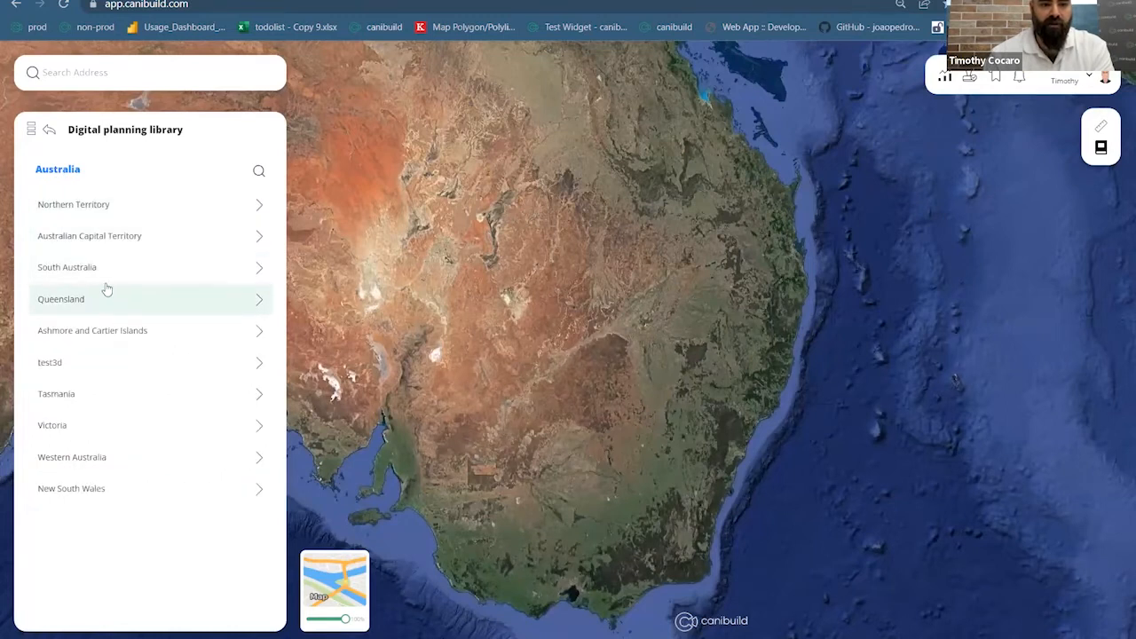
{"action": "left_click", "coordinate": [236, 488]}
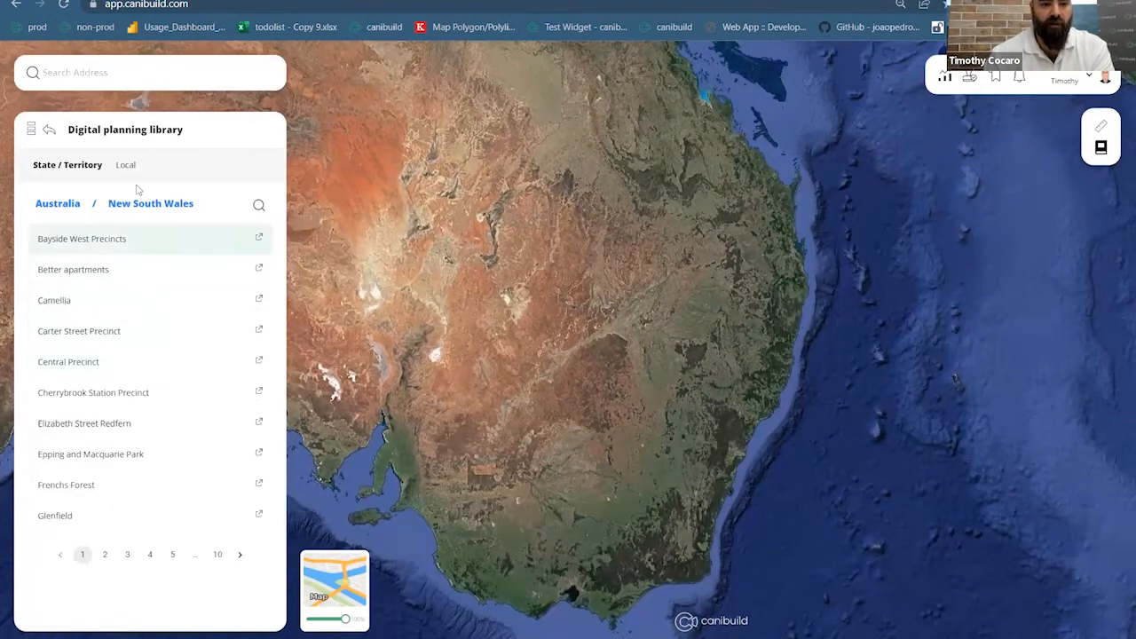
{"action": "left_click", "coordinate": [154, 333]}
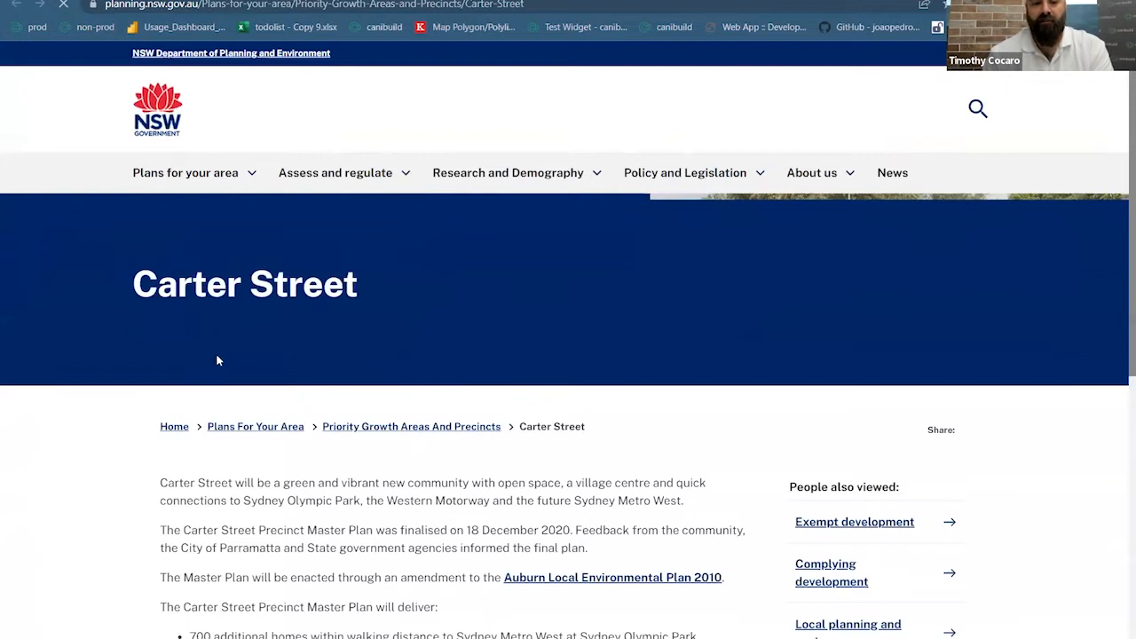
Skim the Carter Street page, dismiss the Outlook notification, and close the tab
{"action": "scroll", "coordinate": [220, 371], "scroll_direction": "down", "scroll_amount": 3}
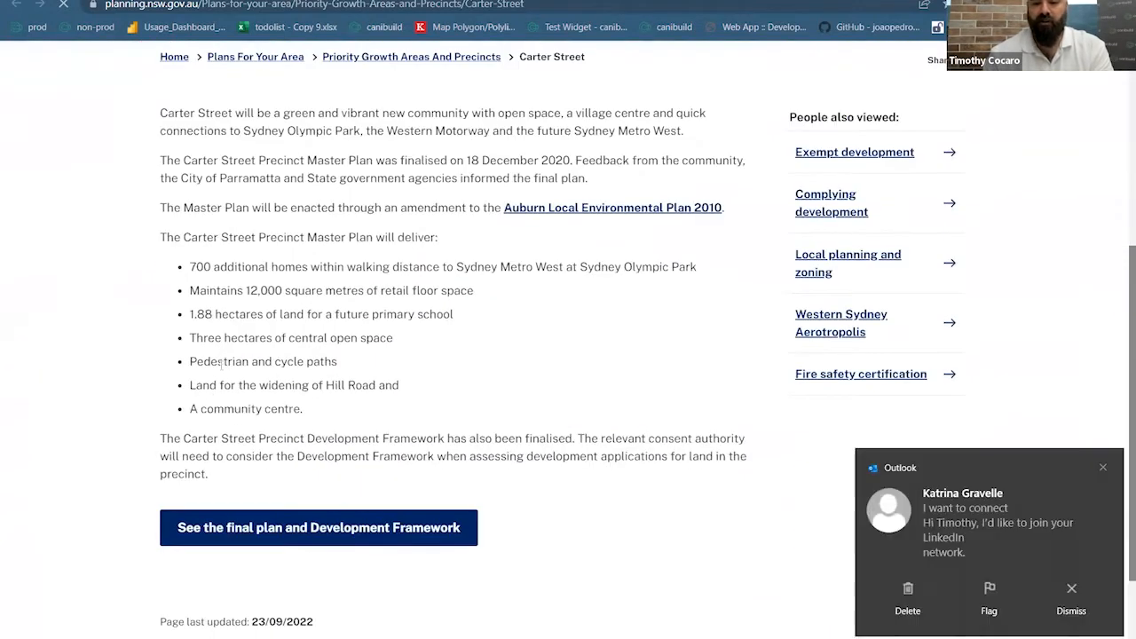
{"action": "scroll", "coordinate": [852, 373], "scroll_direction": "up", "scroll_amount": 4}
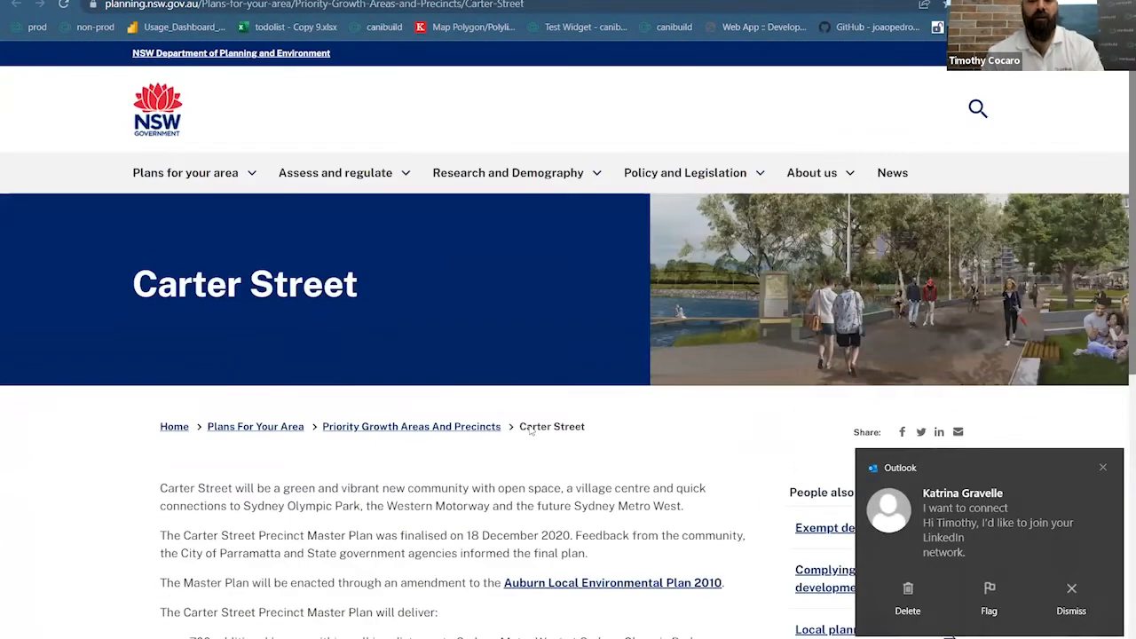
{"action": "left_click", "coordinate": [1103, 467]}
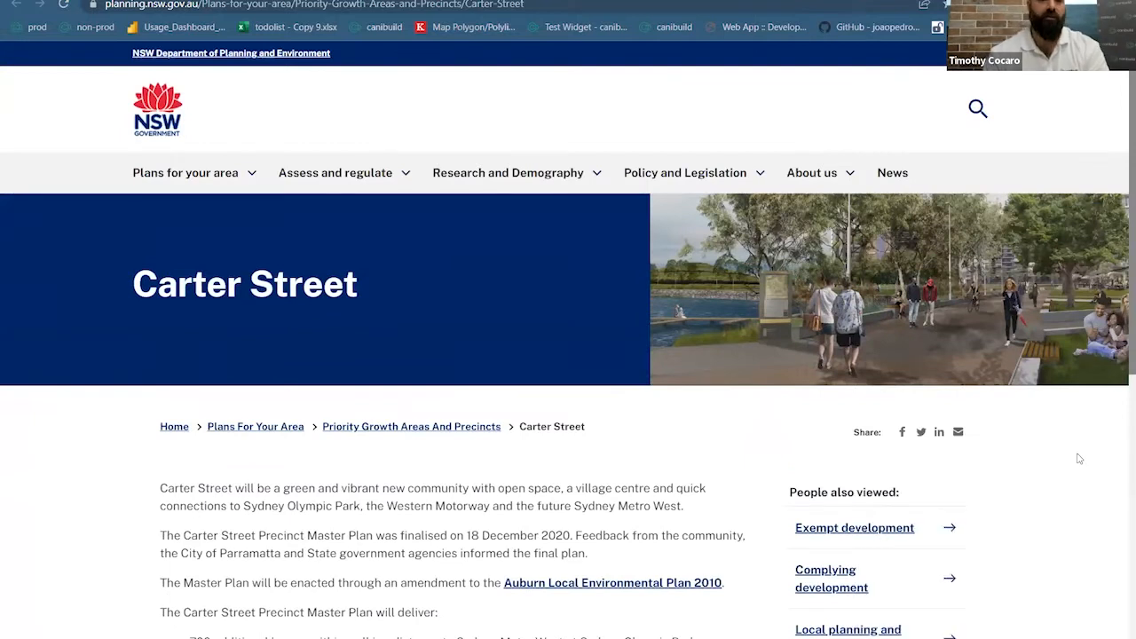
{"action": "key", "text": "ctrl+w"}
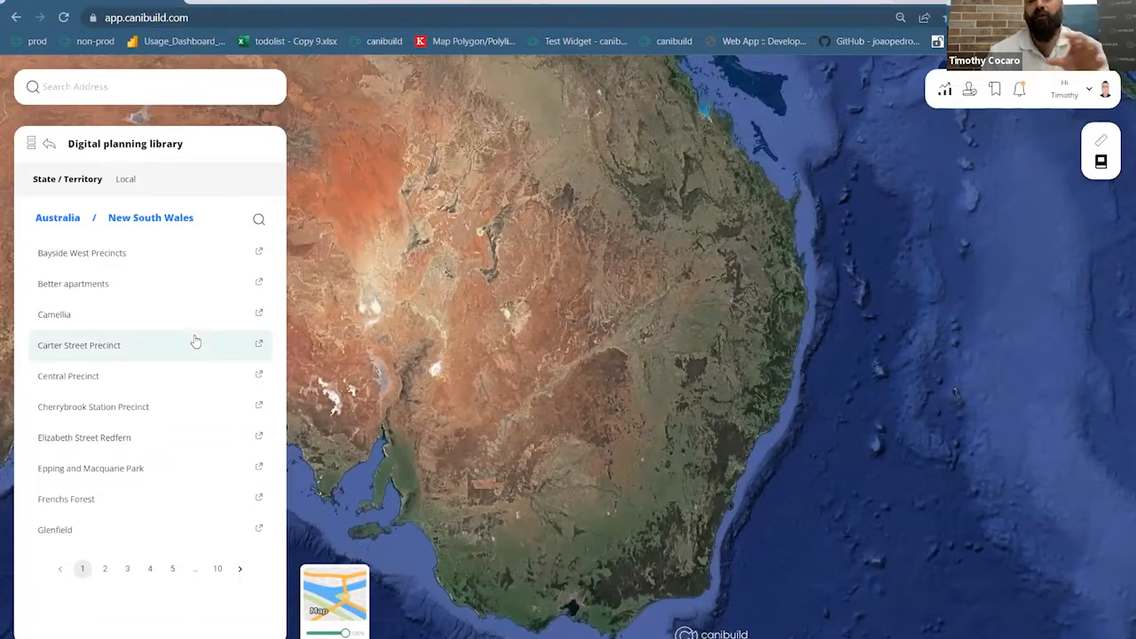
Filter the New South Wales documents with the search 'de', then focus the Search Address box
{"action": "left_click", "coordinate": [258, 220]}
{"action": "left_click", "coordinate": [197, 222]}
{"action": "type", "text": "de"}
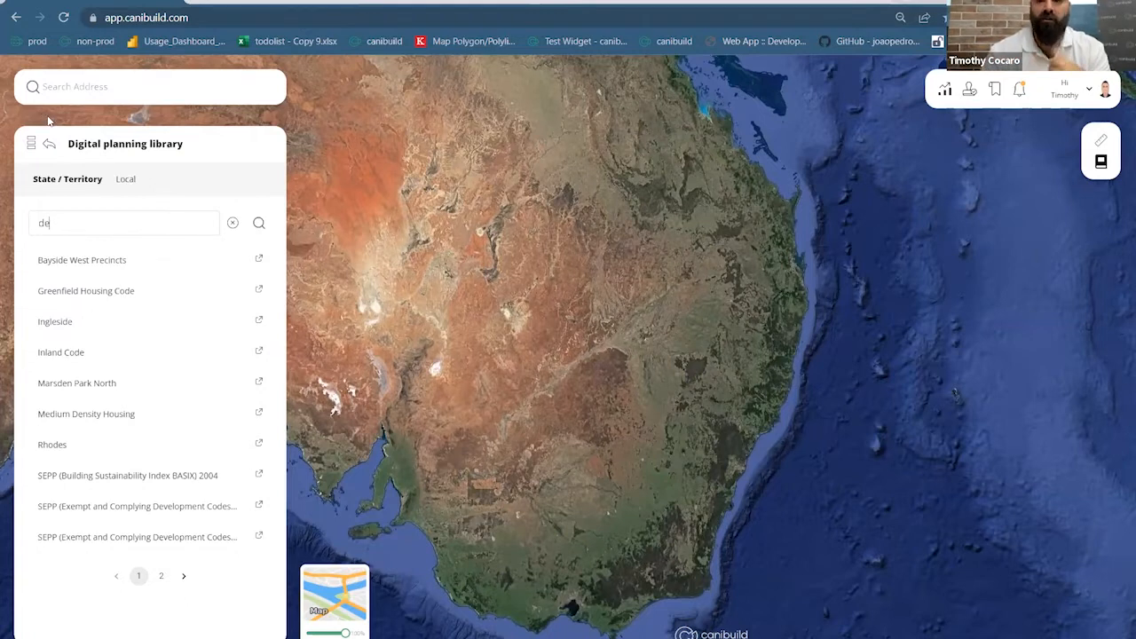
{"action": "left_click", "coordinate": [90, 99]}
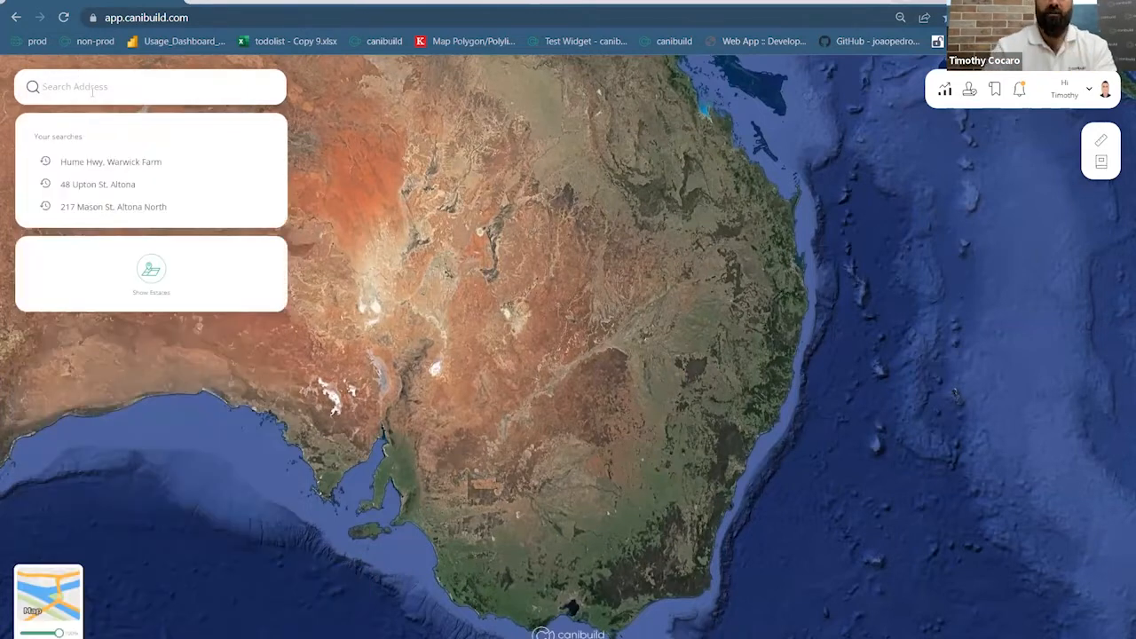
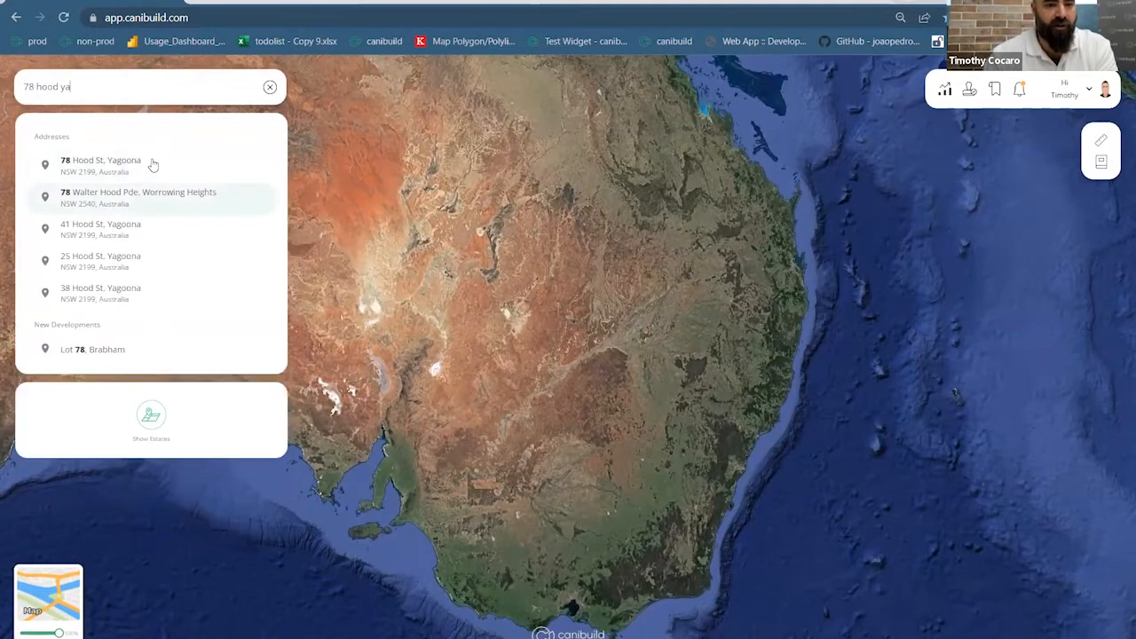
{"action": "left_click", "coordinate": [152, 168]}
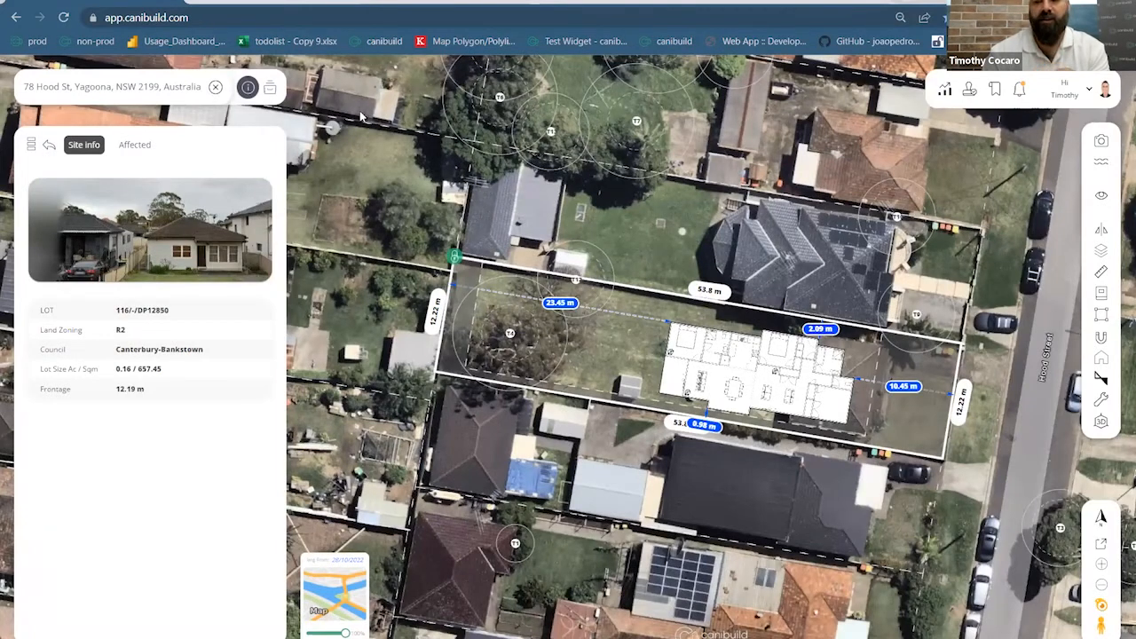
Open the Canterbury Strategic Recreation Plan PDF from the Canterbury-Bankstown local documents
{"action": "left_click", "coordinate": [1100, 293]}
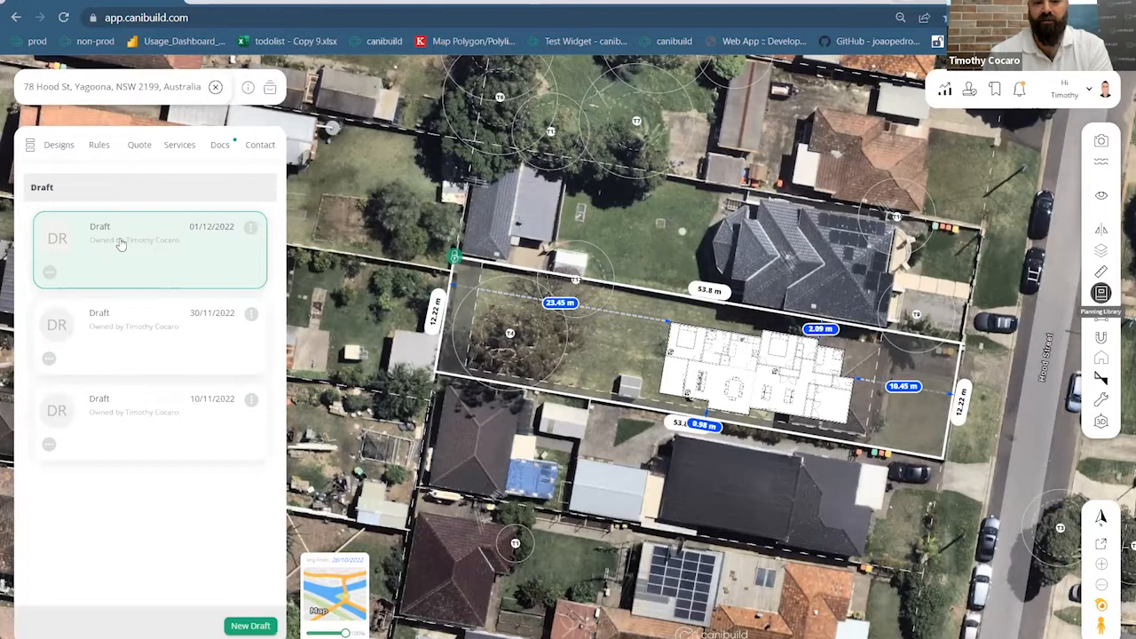
{"action": "left_click", "coordinate": [132, 185]}
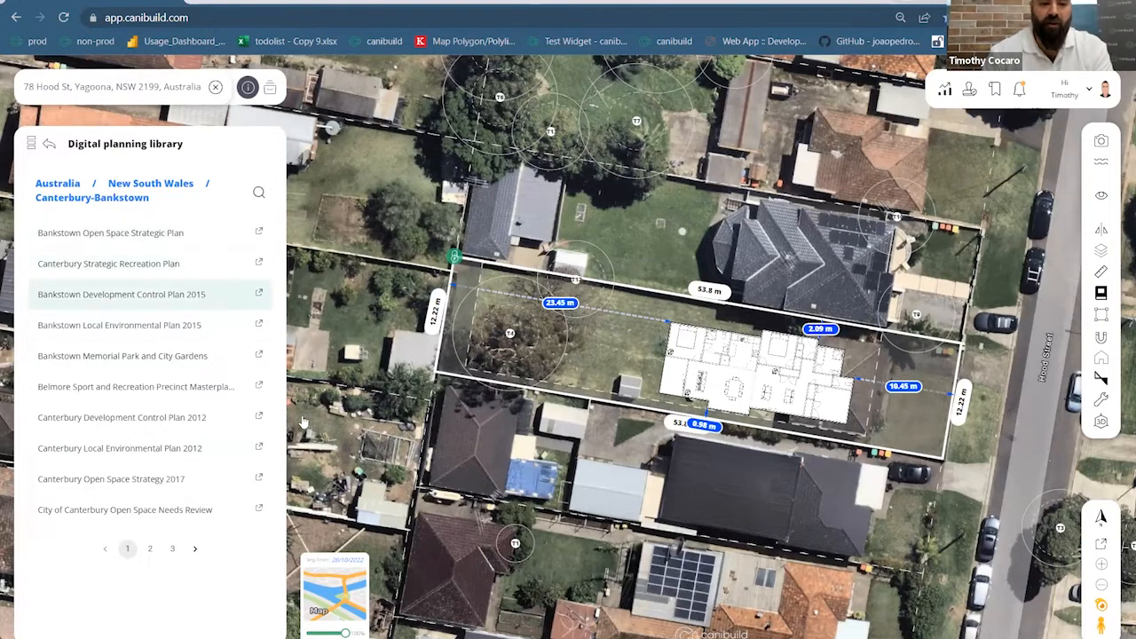
{"action": "left_click", "coordinate": [259, 264]}
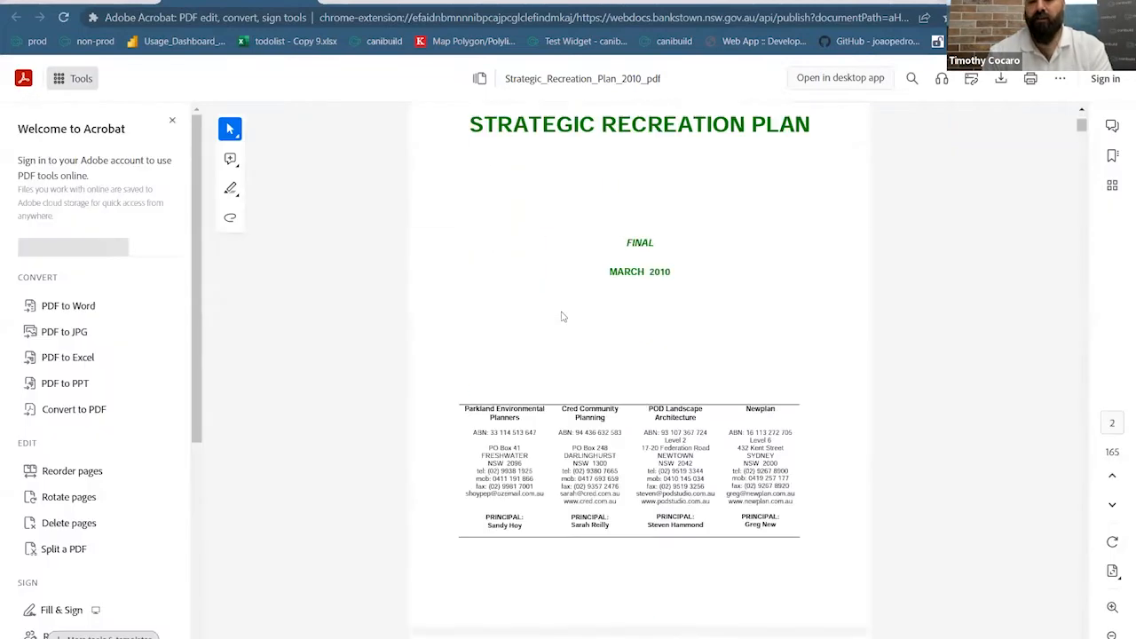
Scroll the Recreation Plan from its cover to the contents, then return to canibuild
{"action": "scroll", "coordinate": [561, 319], "scroll_direction": "down", "scroll_amount": 10}
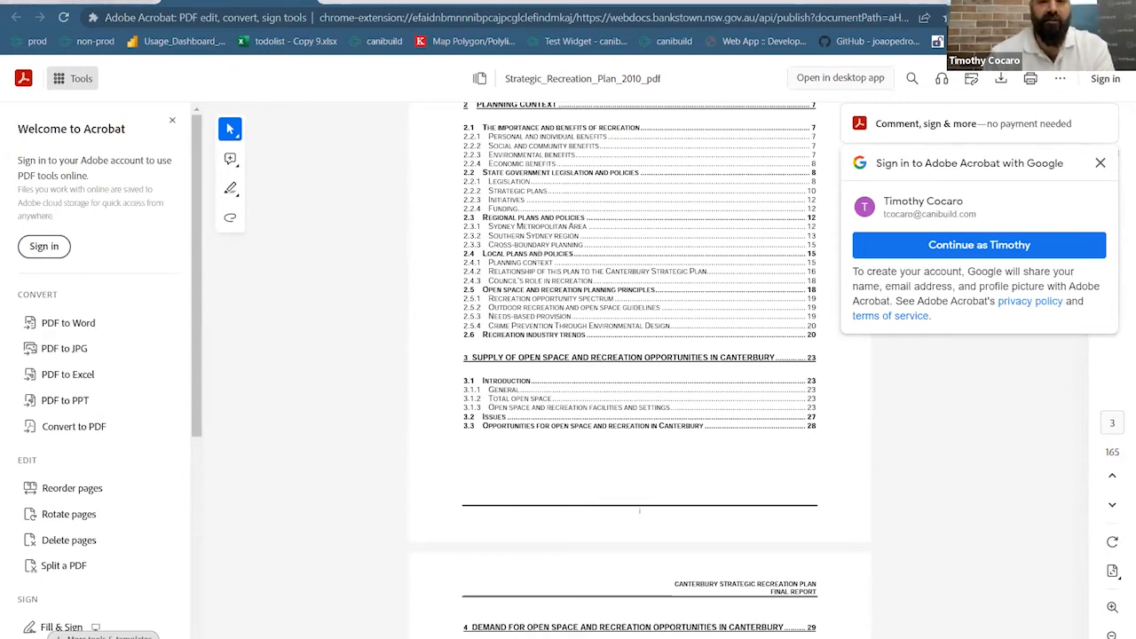
{"action": "left_click", "coordinate": [85, 1]}
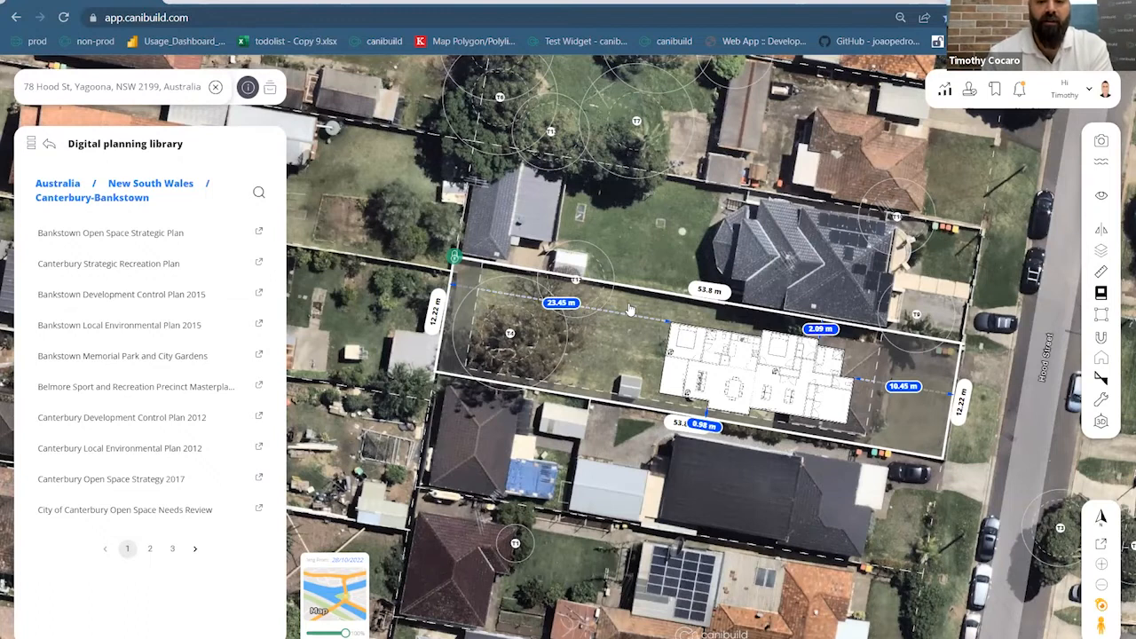
Zoom the map out from the Yagoona lot and clear the site address
{"action": "scroll", "coordinate": [630, 306], "scroll_direction": "down", "scroll_amount": 1}
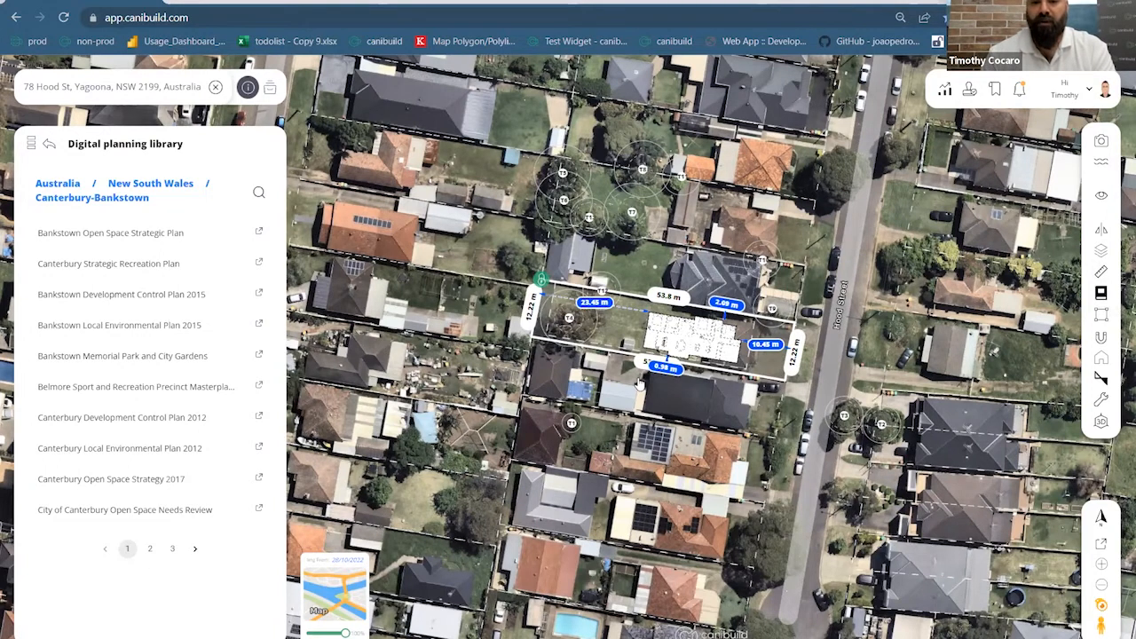
{"action": "scroll", "coordinate": [639, 381], "scroll_direction": "down", "scroll_amount": 3}
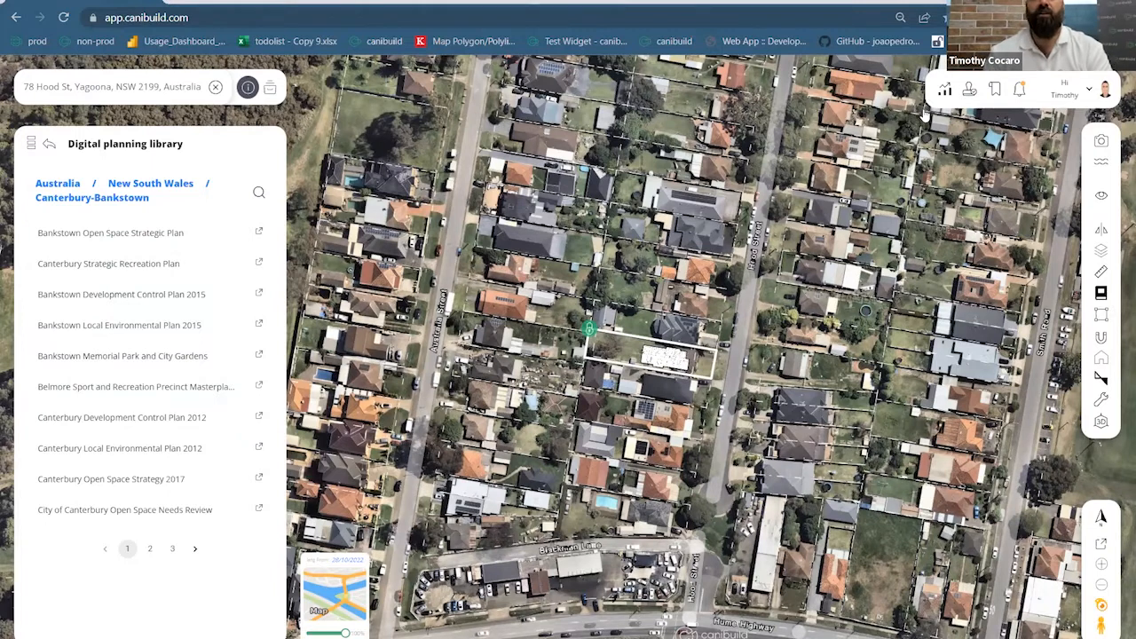
{"action": "left_click", "coordinate": [216, 88]}
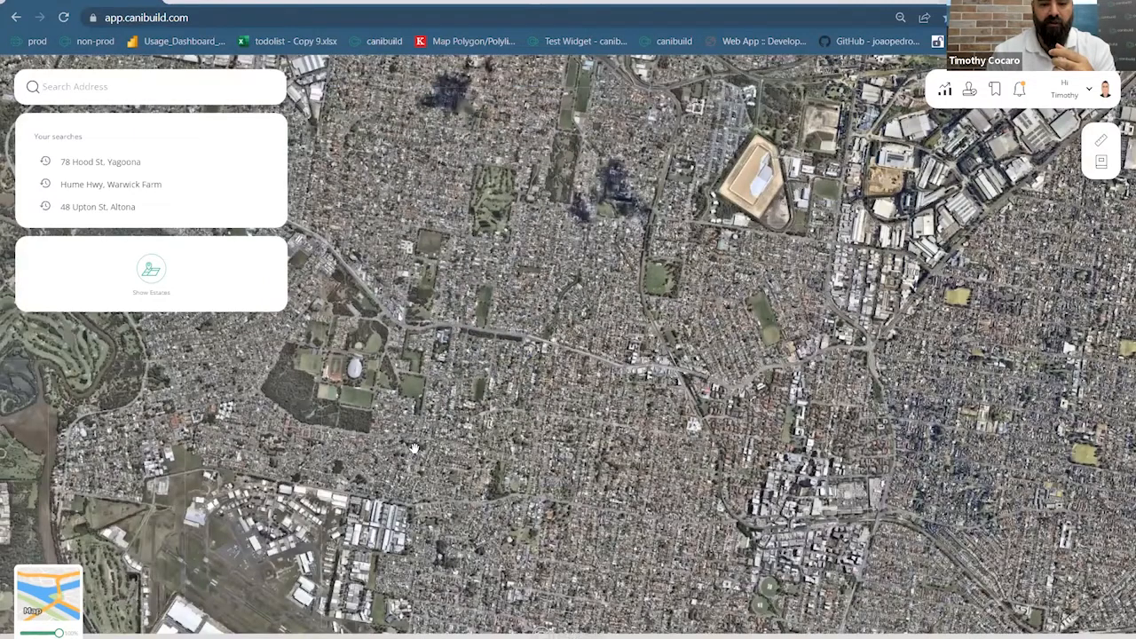
Navigate the satellite map to the Warwick Farm racecourse and open that lot's Site Info
{"action": "scroll", "coordinate": [537, 423], "scroll_direction": "down", "scroll_amount": 5}
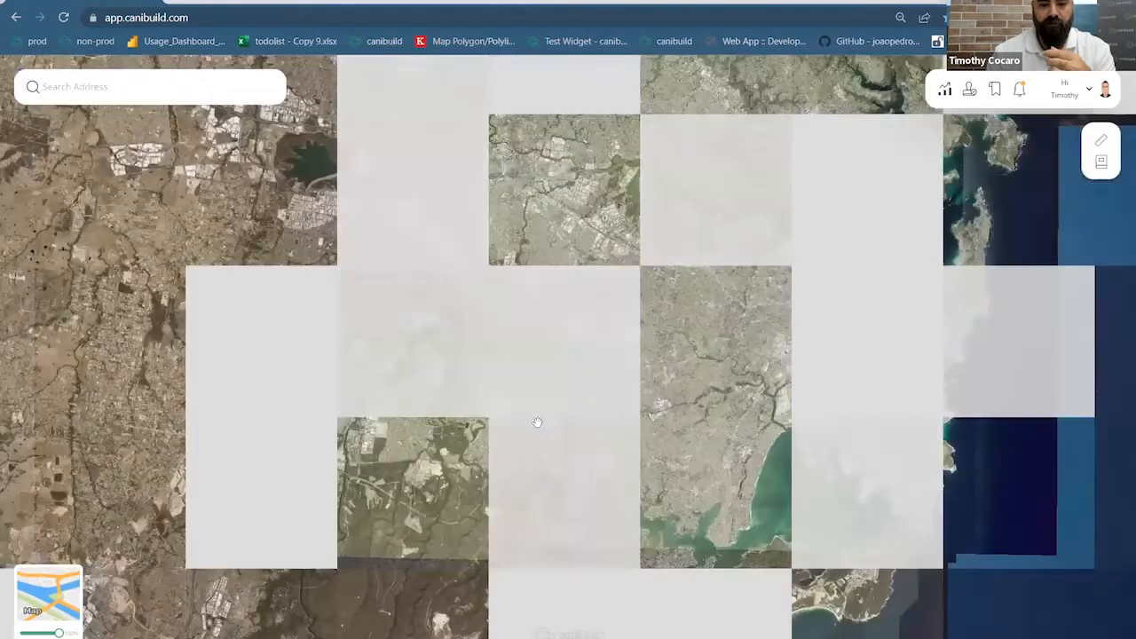
{"action": "scroll", "coordinate": [413, 439], "scroll_direction": "up", "scroll_amount": 1}
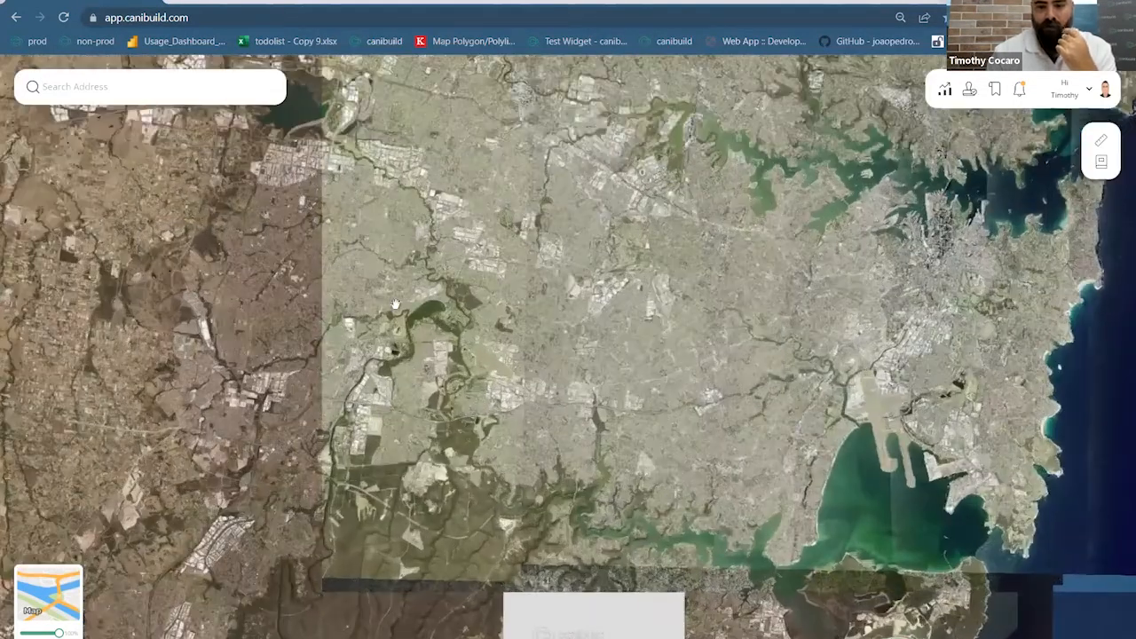
{"action": "scroll", "coordinate": [395, 304], "scroll_direction": "up", "scroll_amount": 2}
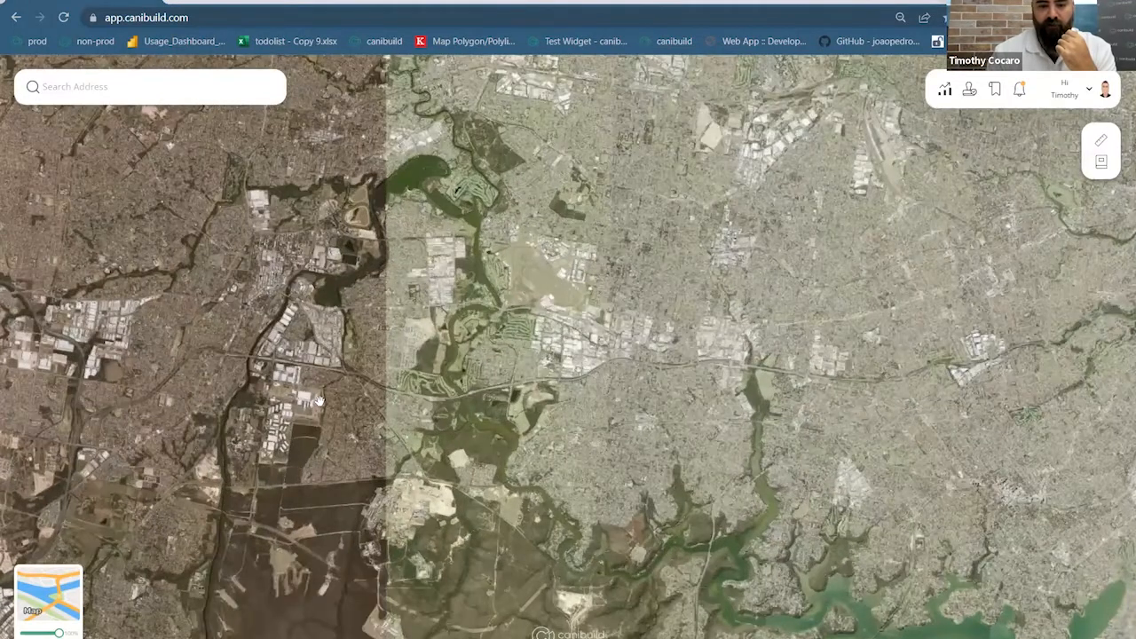
{"action": "scroll", "coordinate": [318, 401], "scroll_direction": "up", "scroll_amount": 2}
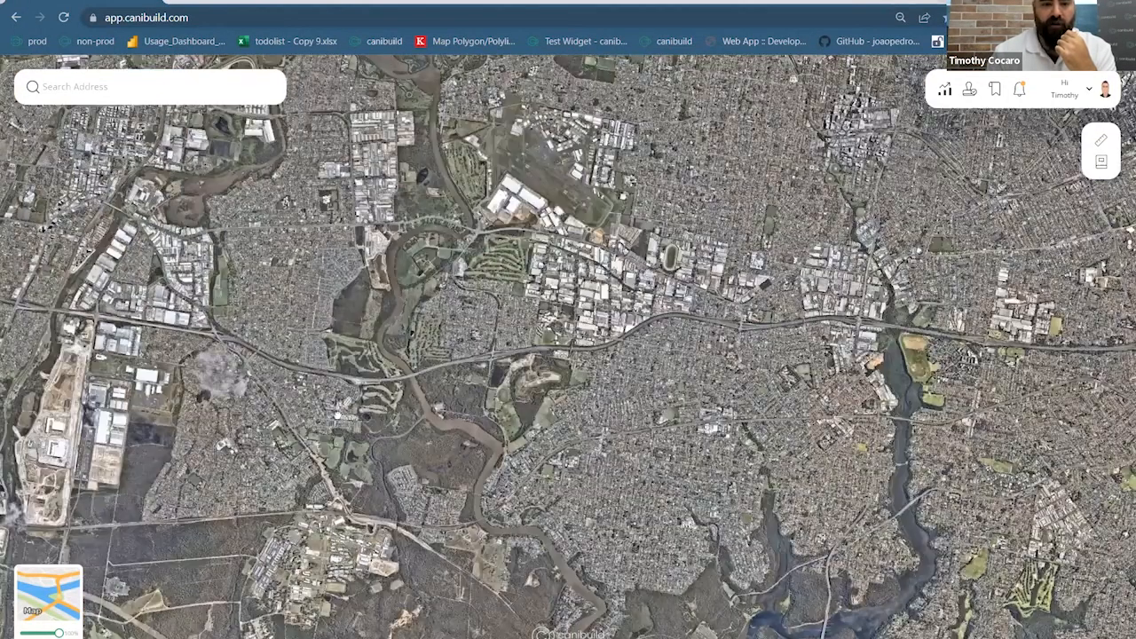
{"action": "left_click_drag", "start_coordinate": [543, 634], "coordinate": [432, 493]}
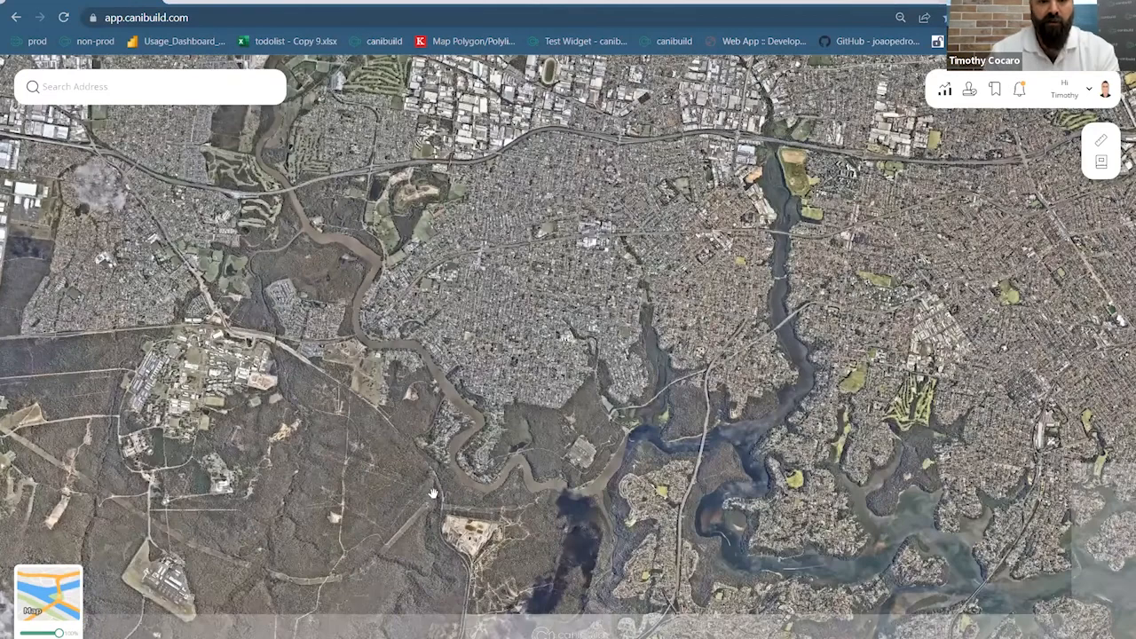
{"action": "left_click_drag", "start_coordinate": [650, 482], "coordinate": [458, 473]}
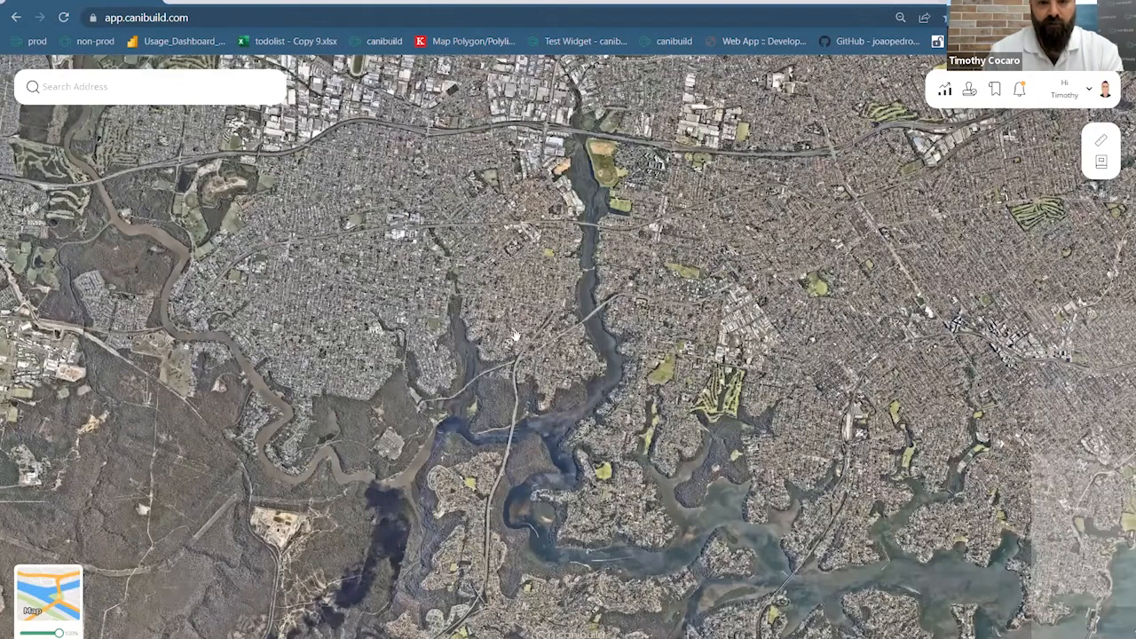
{"action": "scroll", "coordinate": [333, 479], "scroll_direction": "down", "scroll_amount": 3}
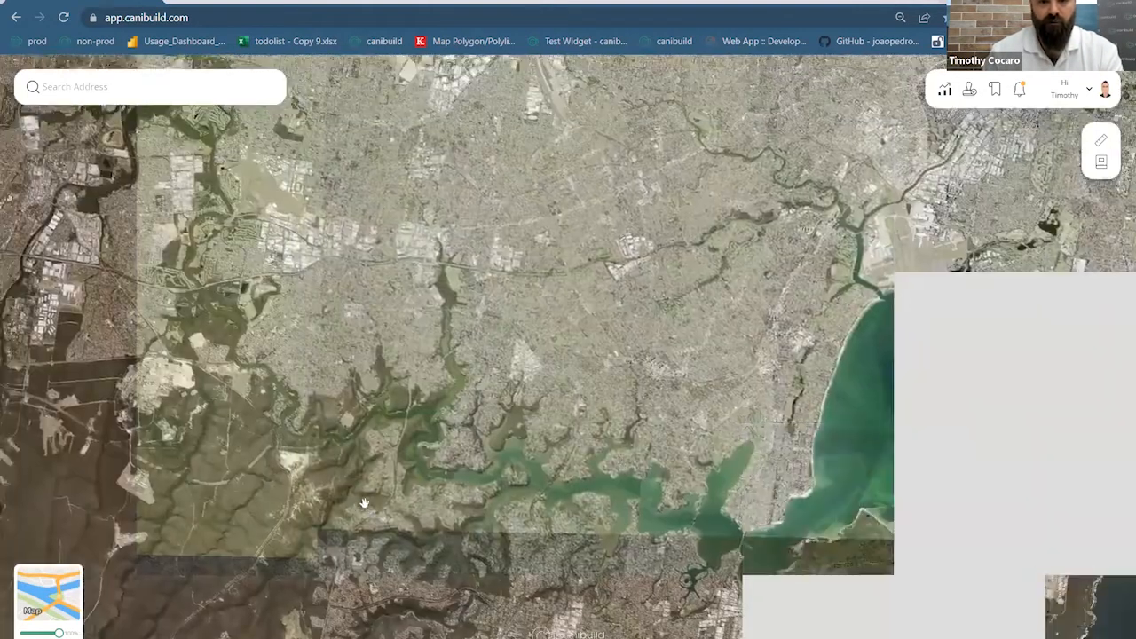
{"action": "scroll", "coordinate": [364, 503], "scroll_direction": "up", "scroll_amount": 3}
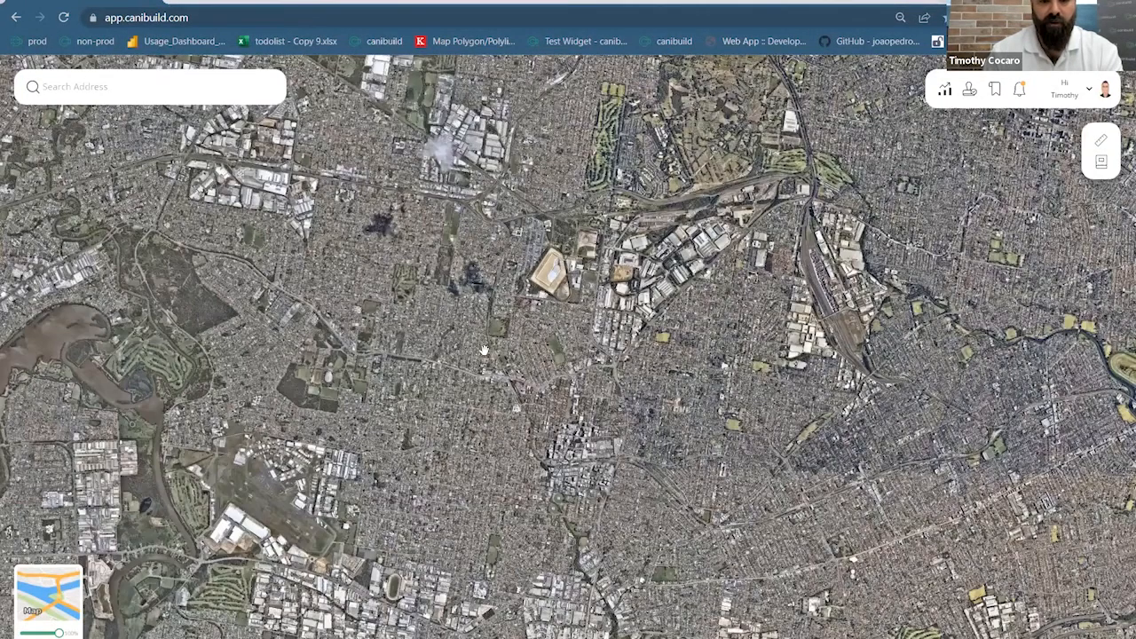
{"action": "left_click_drag", "start_coordinate": [493, 172], "coordinate": [428, 292]}
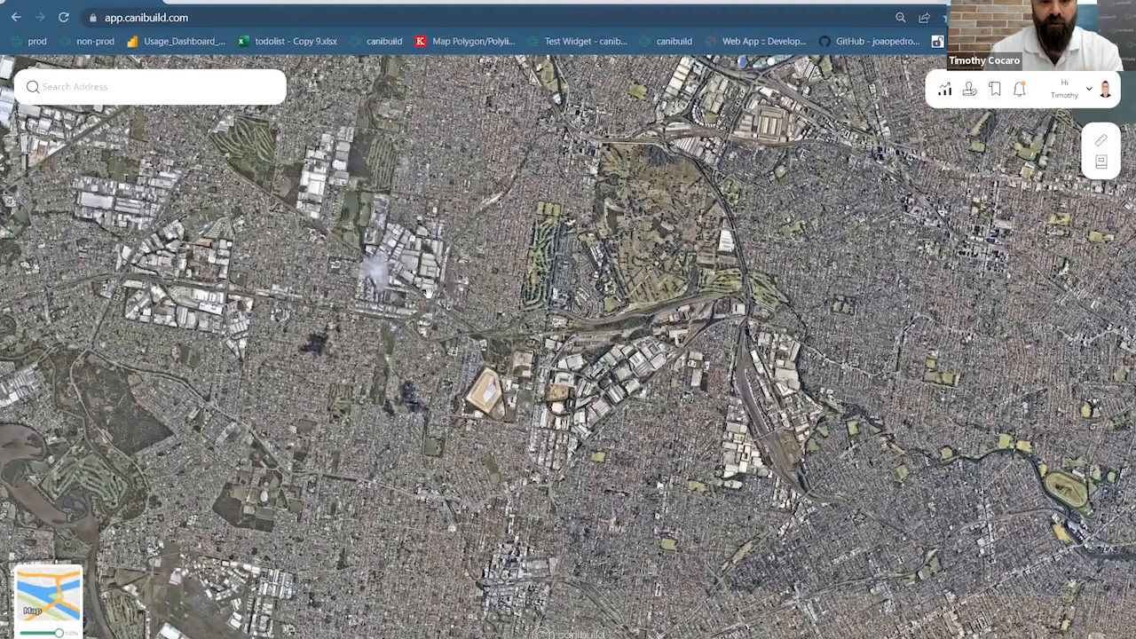
{"action": "left_click_drag", "start_coordinate": [224, 213], "coordinate": [444, 321]}
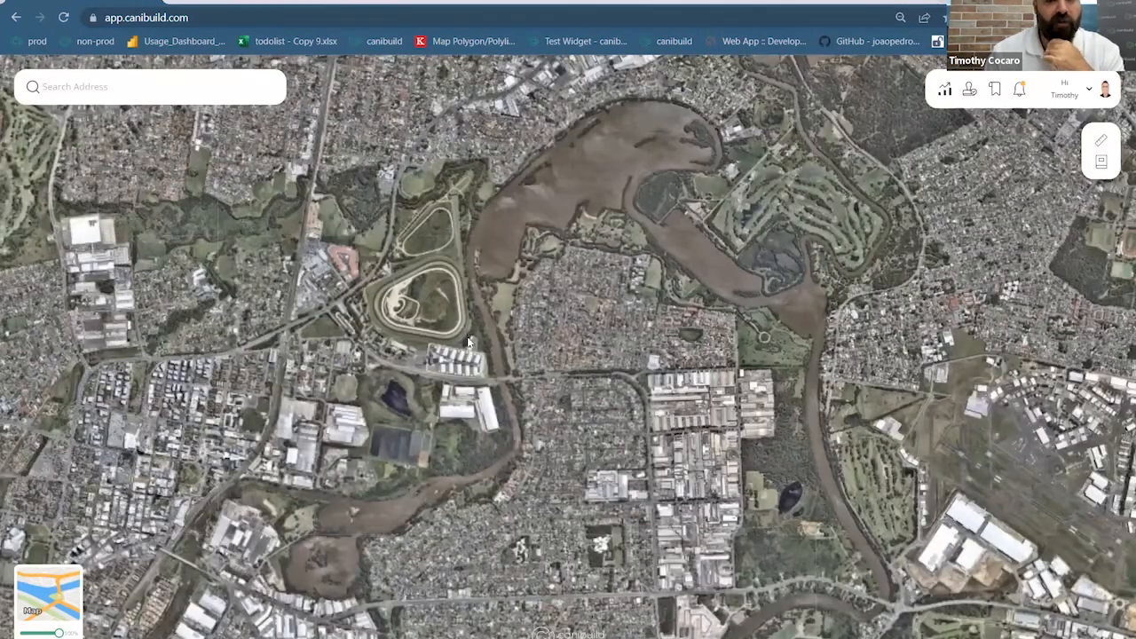
{"action": "scroll", "coordinate": [466, 336], "scroll_direction": "up", "scroll_amount": 1}
{"action": "left_click", "coordinate": [466, 335]}
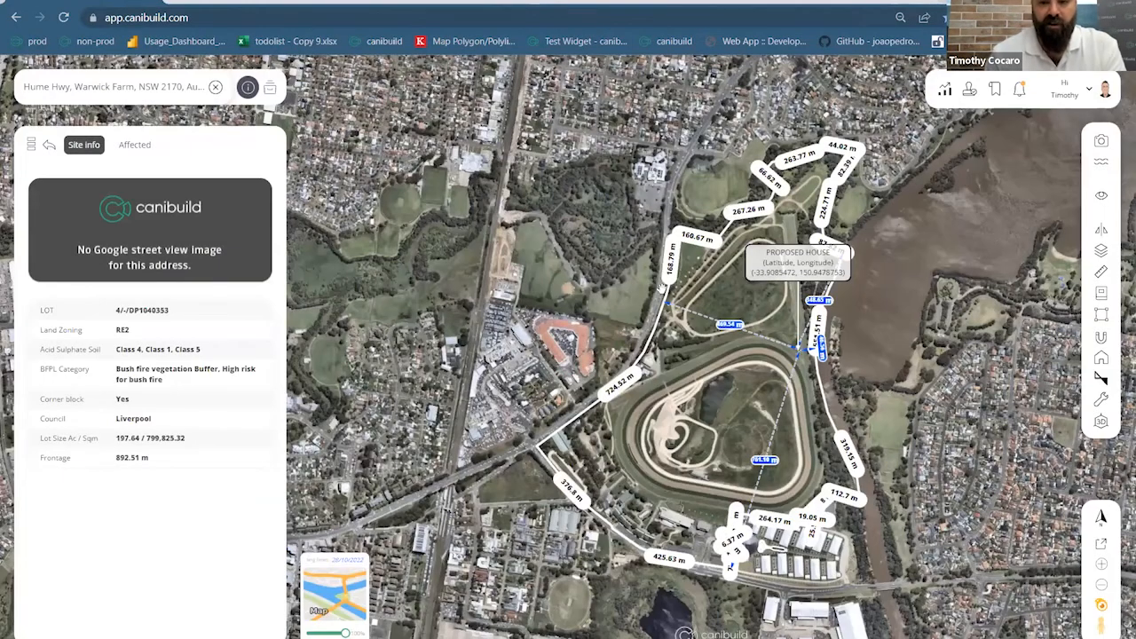
List the Warwick Farm lot's affected constraints and read the Acid Sulphate Soil details
{"action": "scroll", "coordinate": [818, 386], "scroll_direction": "up", "scroll_amount": 3}
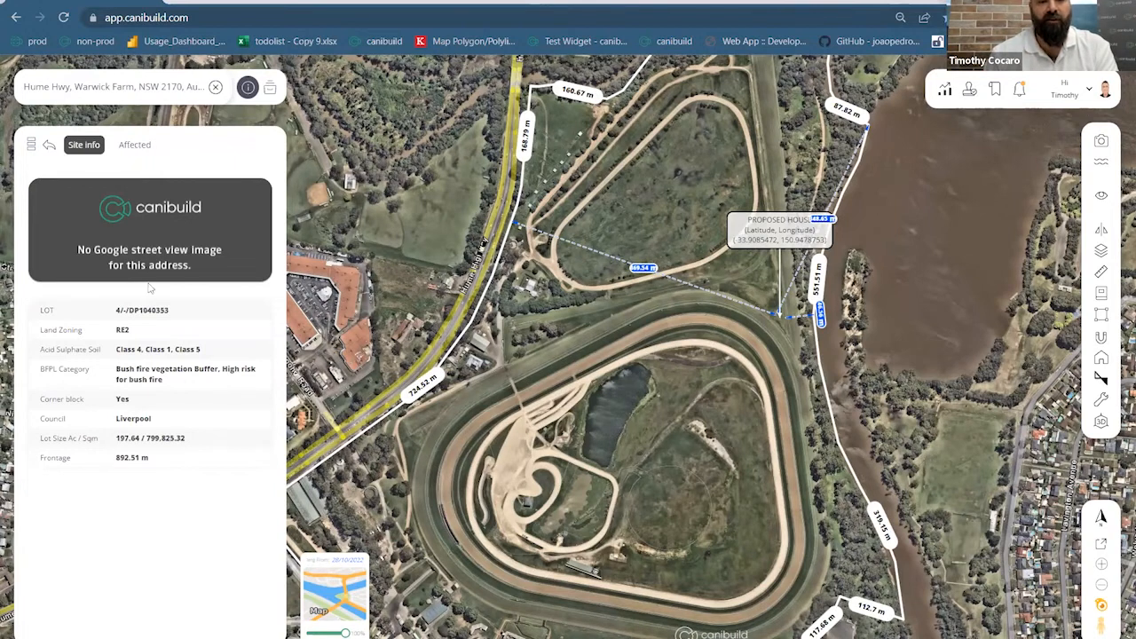
{"action": "left_click", "coordinate": [131, 146]}
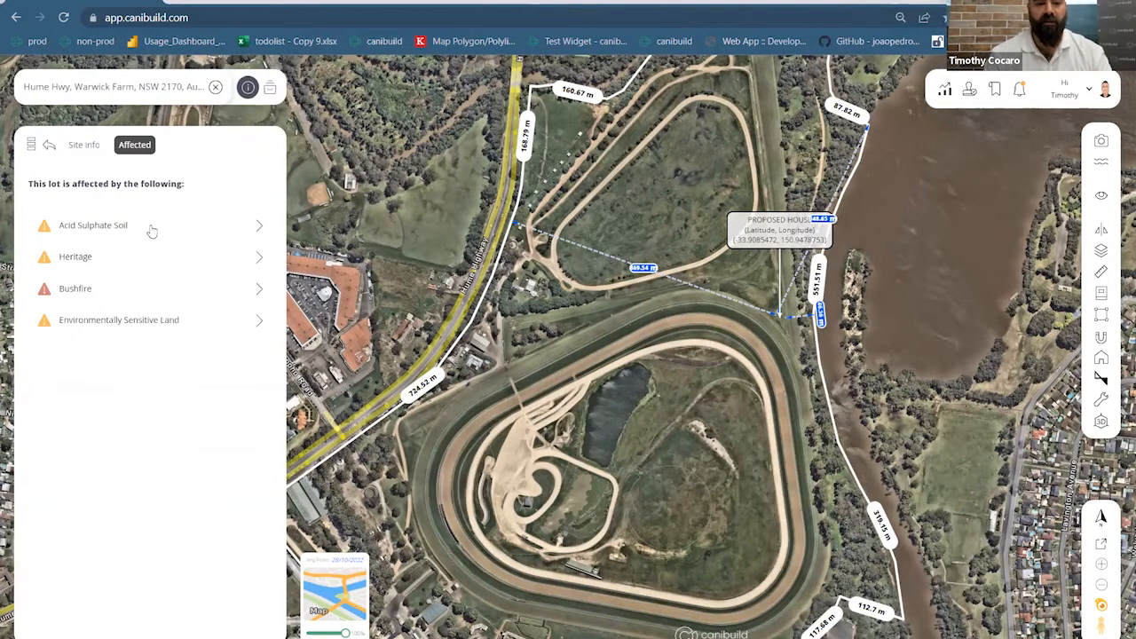
{"action": "left_click", "coordinate": [152, 229]}
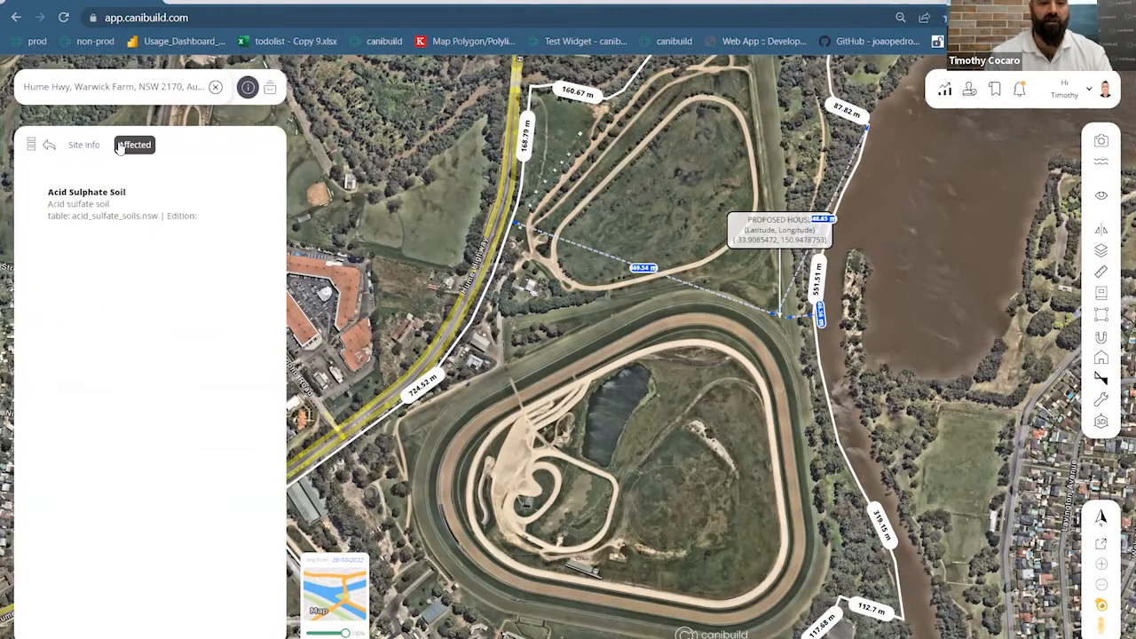
{"action": "left_click", "coordinate": [51, 147]}
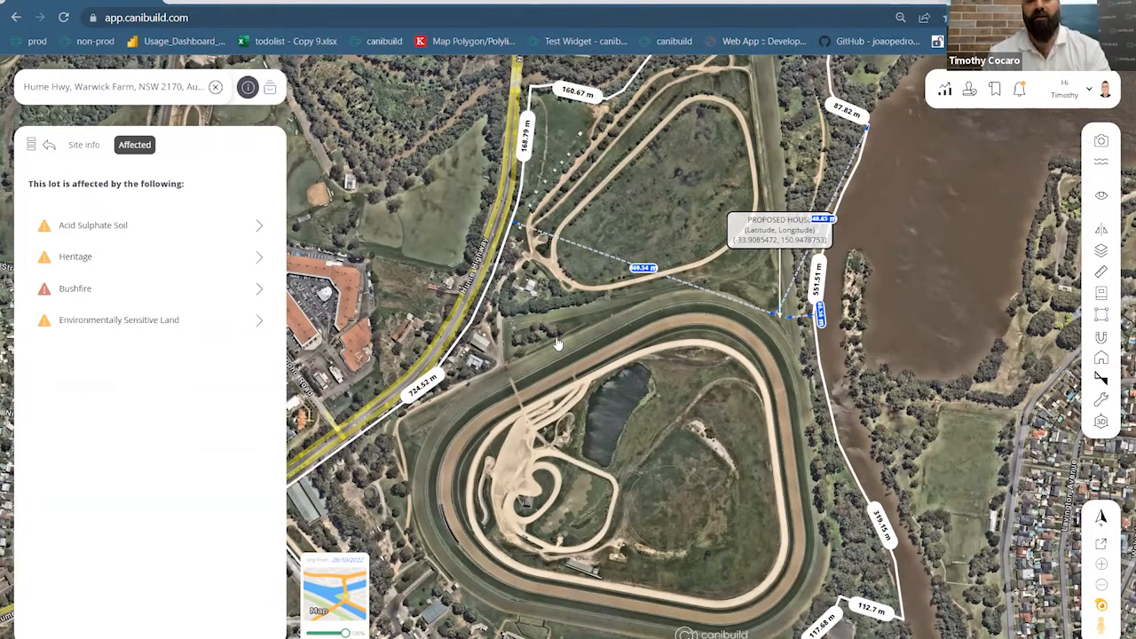
{"action": "scroll", "coordinate": [573, 344], "scroll_direction": "down", "scroll_amount": 3}
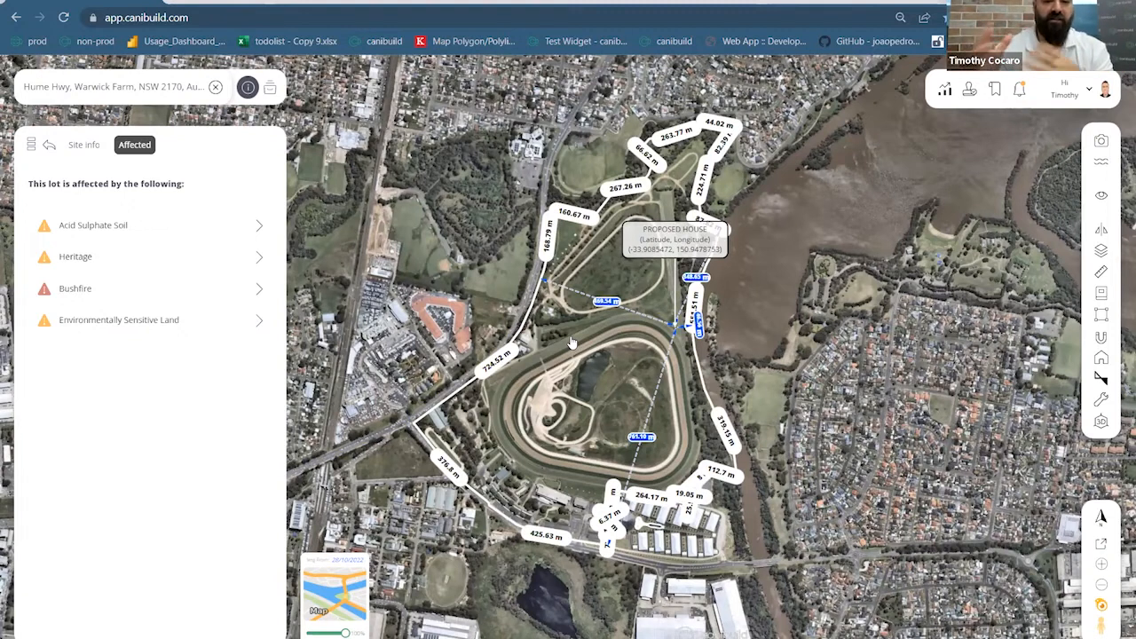
Turn on the Heritage and Bushfire overlays and zoom around the Warwick Farm racecourse
{"action": "left_click", "coordinate": [1101, 252]}
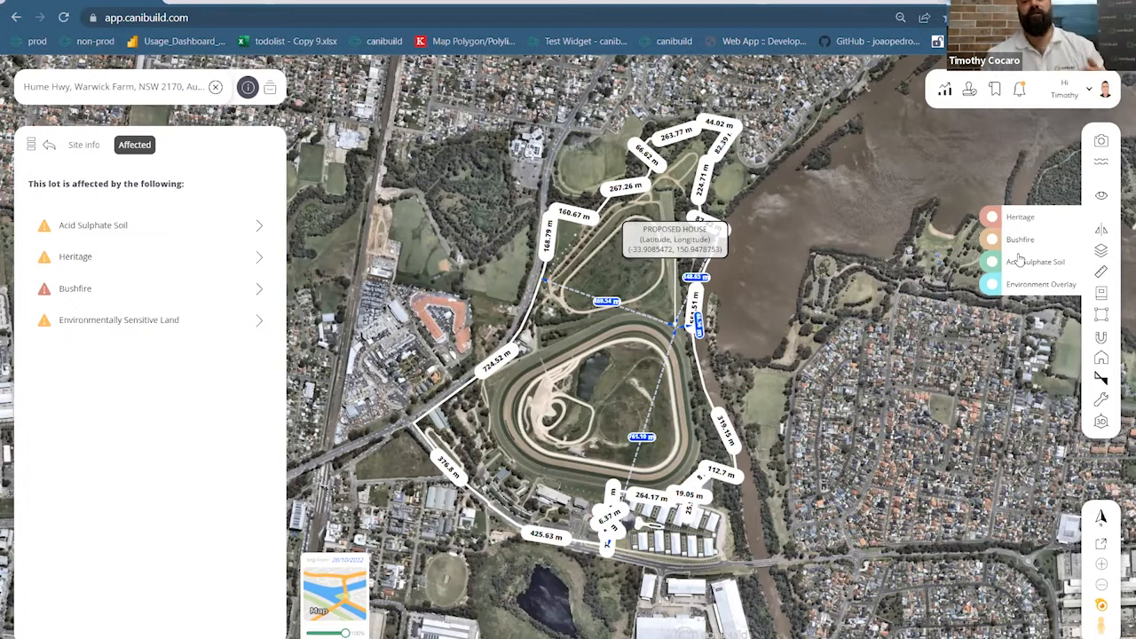
{"action": "left_click", "coordinate": [992, 220]}
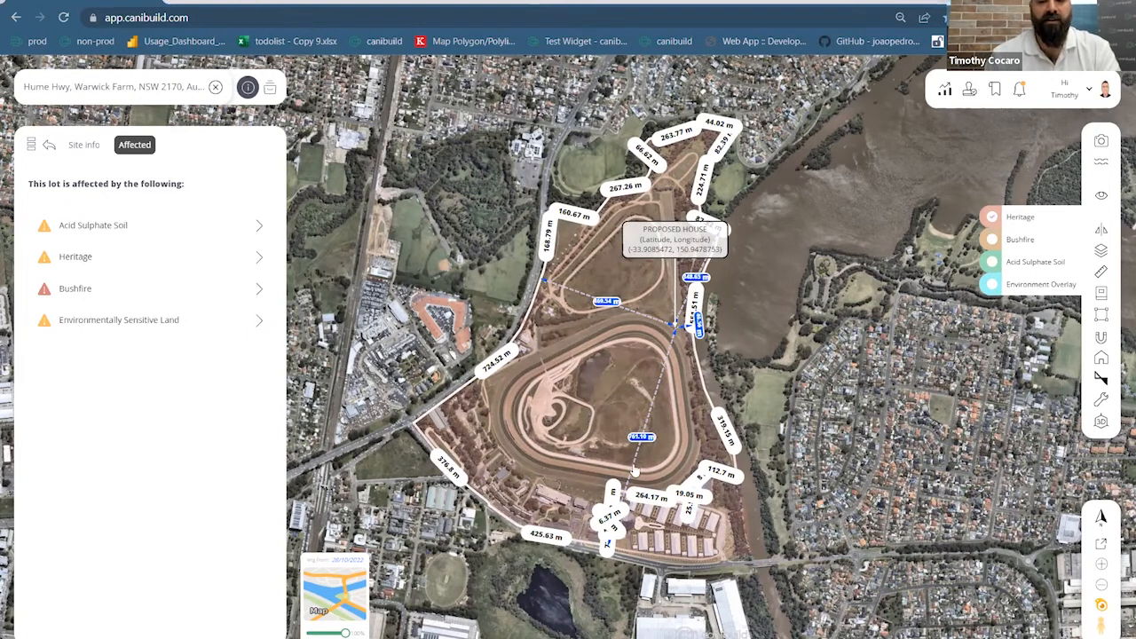
{"action": "scroll", "coordinate": [635, 471], "scroll_direction": "up", "scroll_amount": 3}
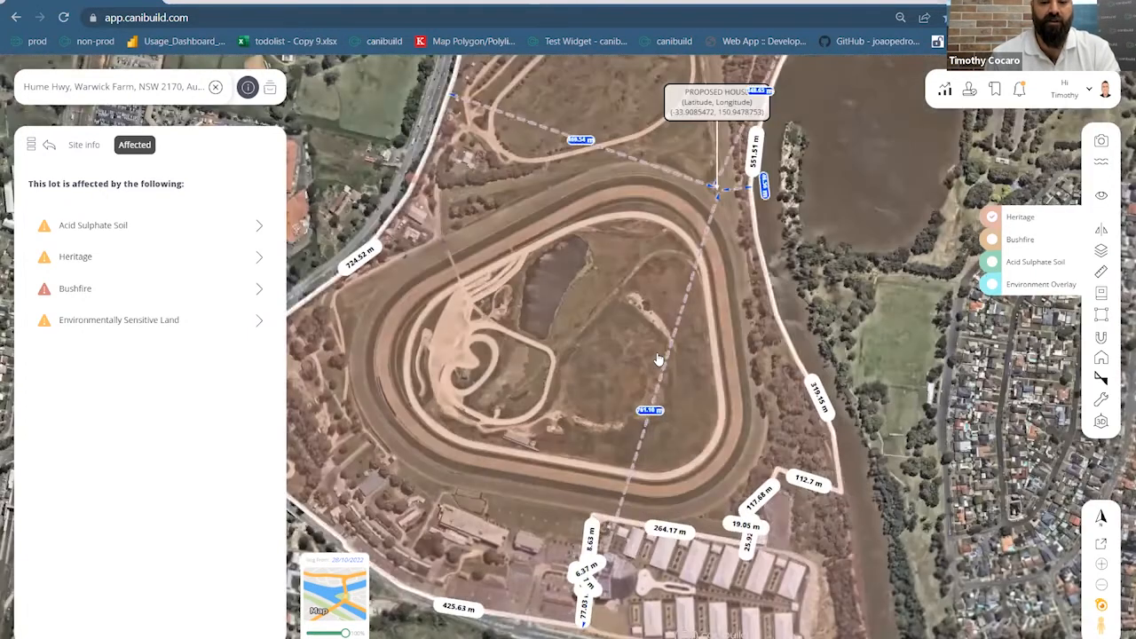
{"action": "scroll", "coordinate": [703, 369], "scroll_direction": "down", "scroll_amount": 4}
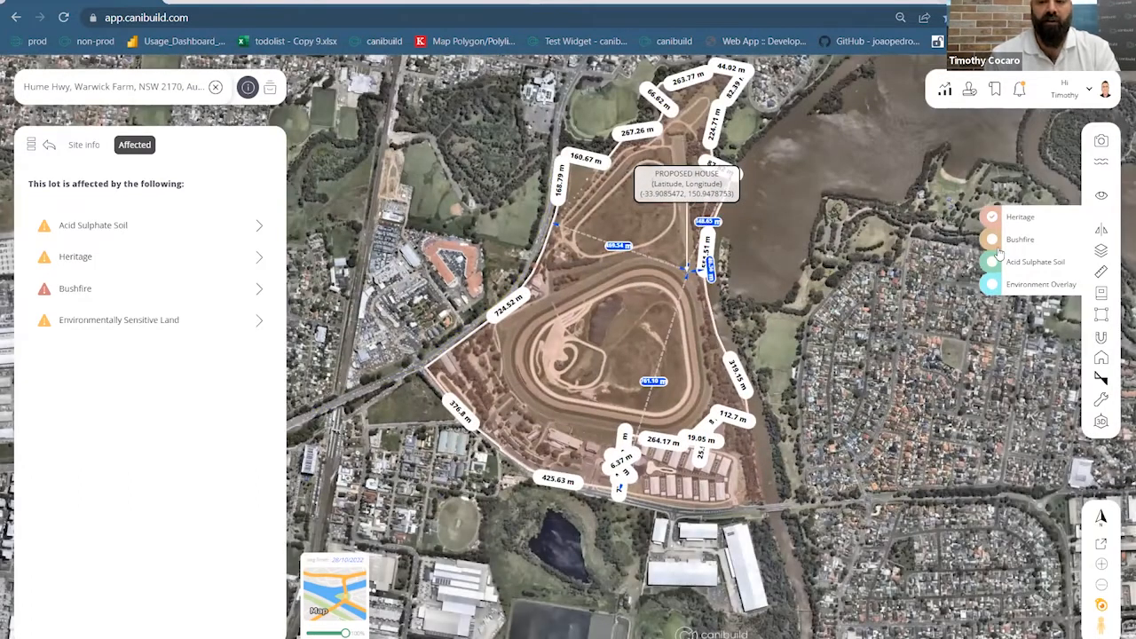
{"action": "left_click", "coordinate": [994, 243]}
{"action": "mouse_move", "coordinate": [703, 348]}
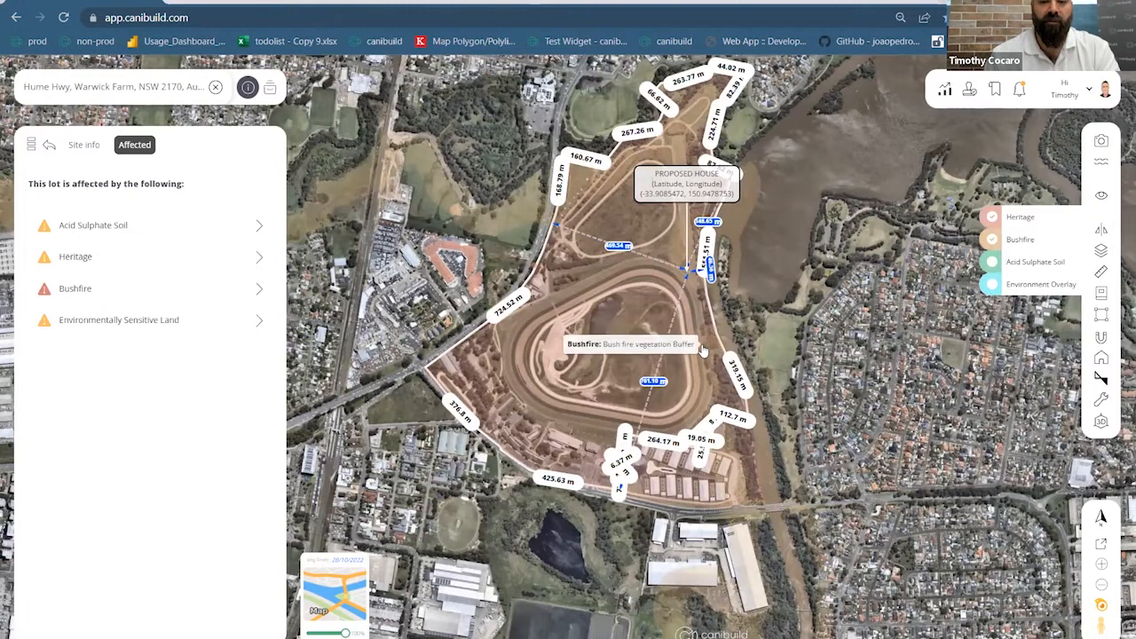
{"action": "scroll", "coordinate": [702, 350], "scroll_direction": "down", "scroll_amount": 3}
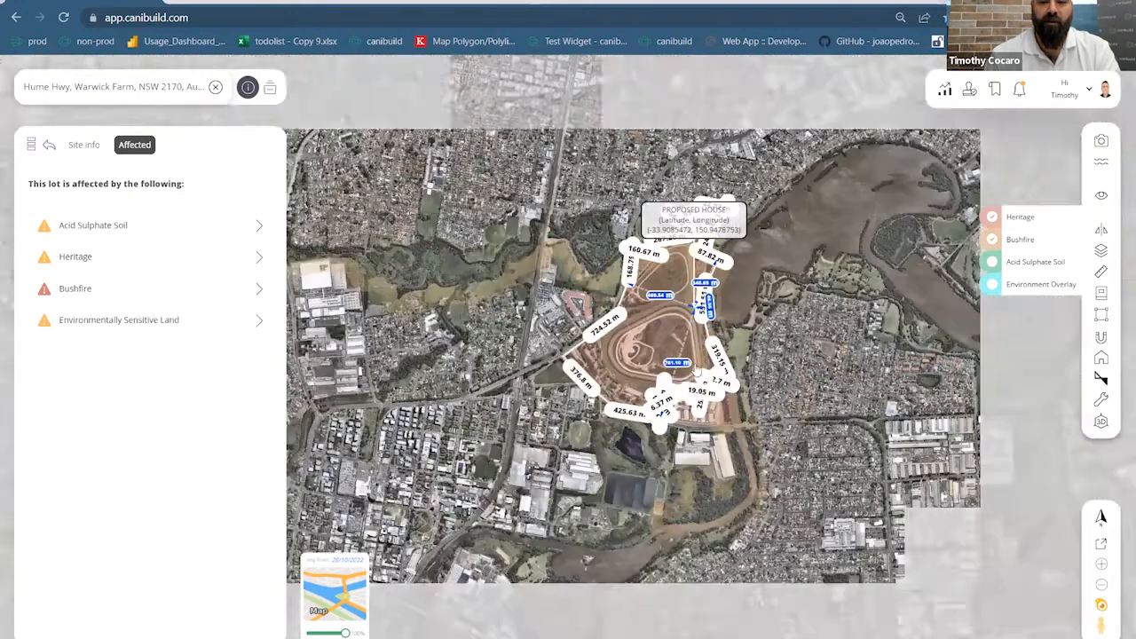
{"action": "scroll", "coordinate": [687, 359], "scroll_direction": "up", "scroll_amount": 2}
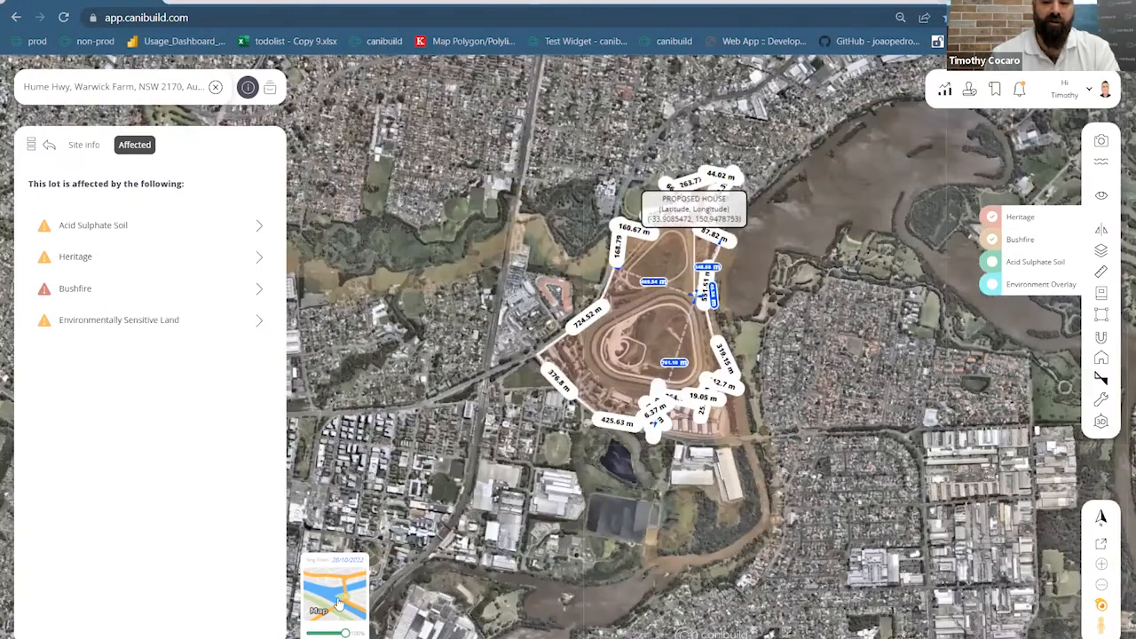
{"action": "scroll", "coordinate": [692, 366], "scroll_direction": "up", "scroll_amount": 1}
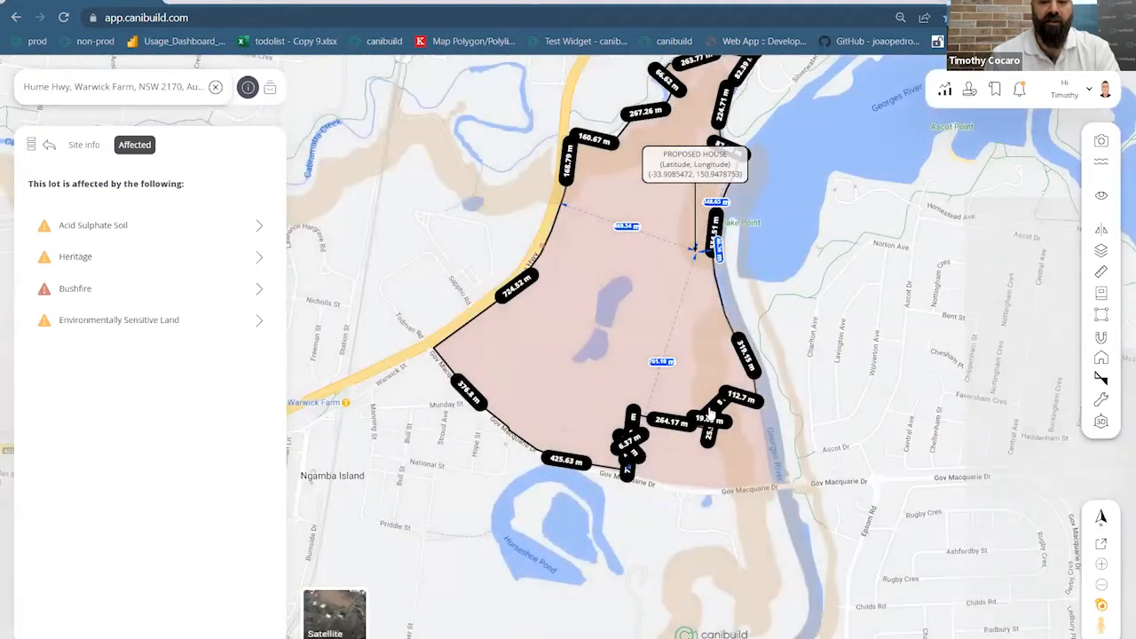
Turn on the Acid Sulphate Soil overlay and pan south of the lot and back
{"action": "scroll", "coordinate": [710, 406], "scroll_direction": "down", "scroll_amount": 3}
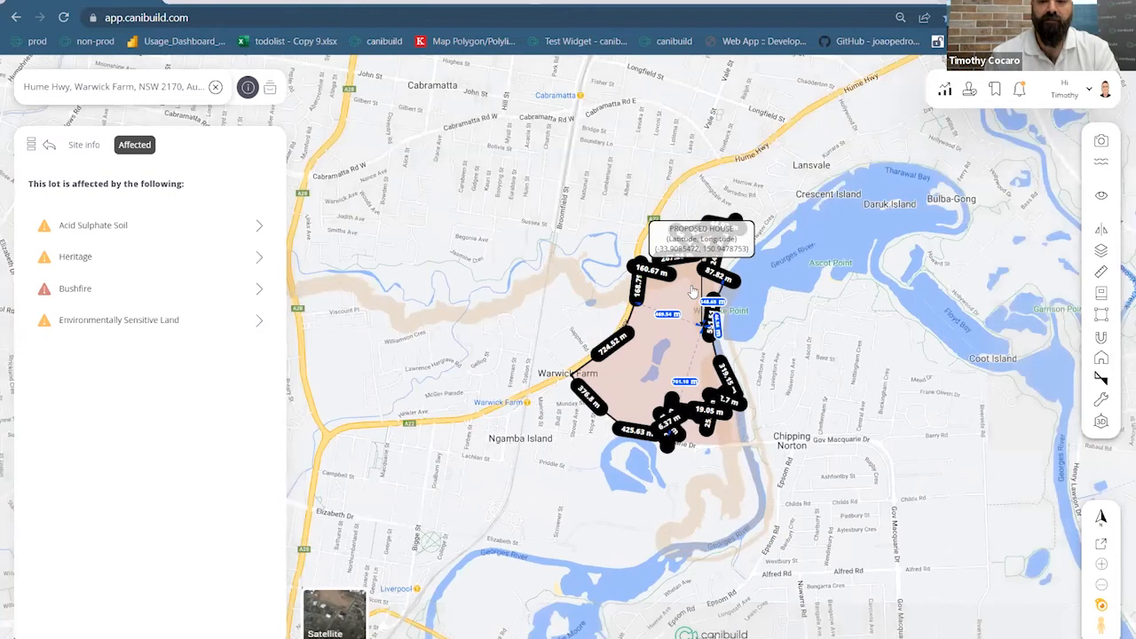
{"action": "scroll", "coordinate": [690, 290], "scroll_direction": "up", "scroll_amount": 3}
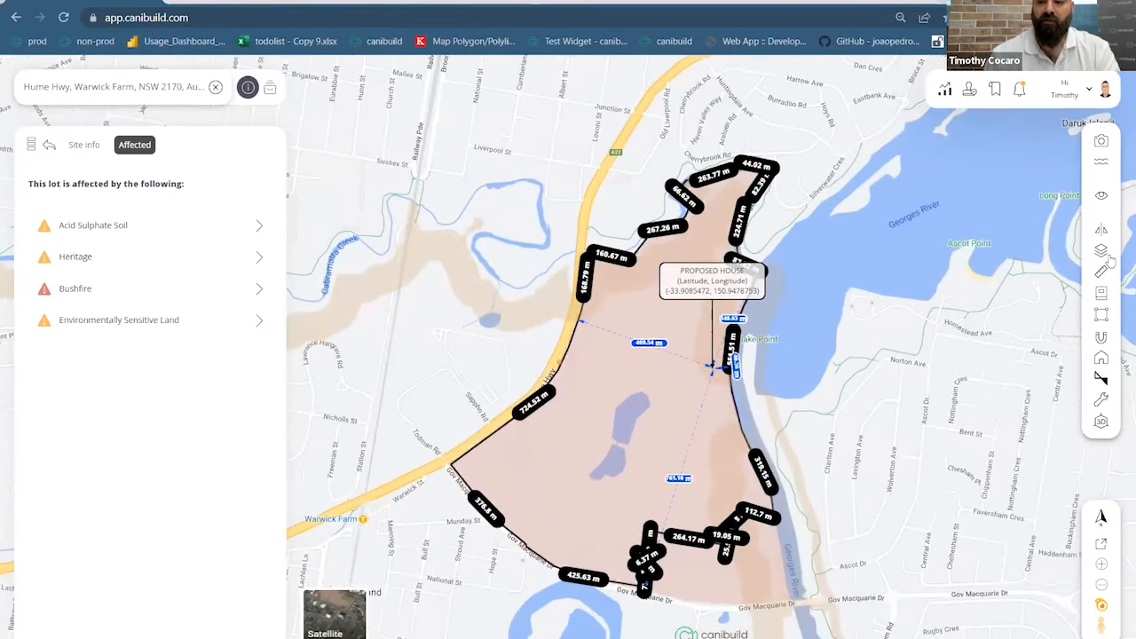
{"action": "left_click", "coordinate": [1101, 250]}
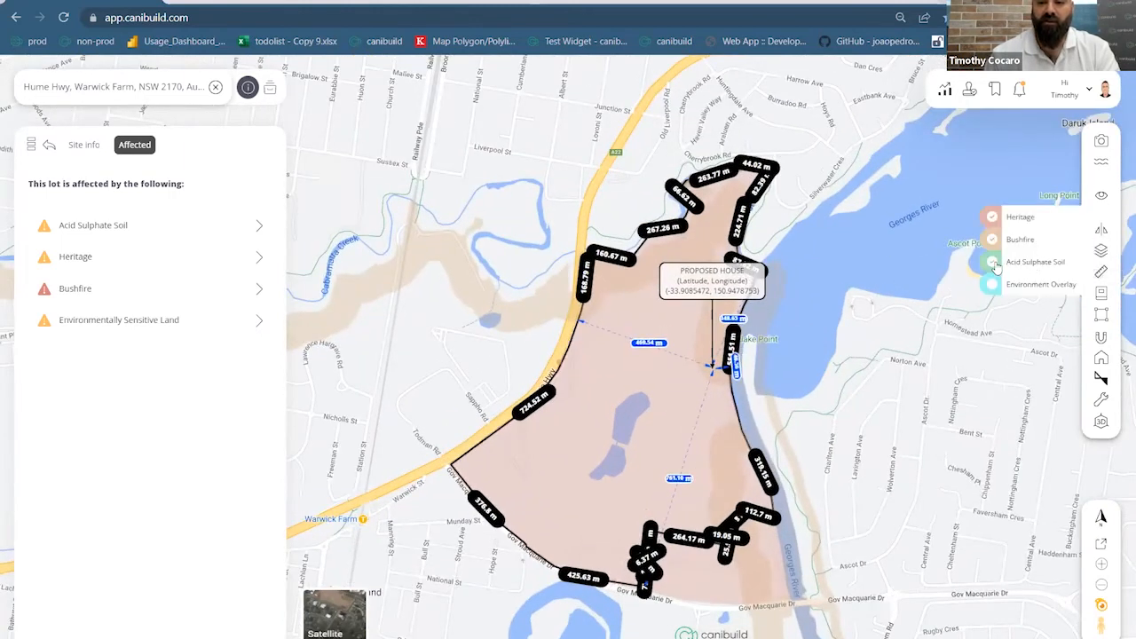
{"action": "left_click", "coordinate": [992, 263]}
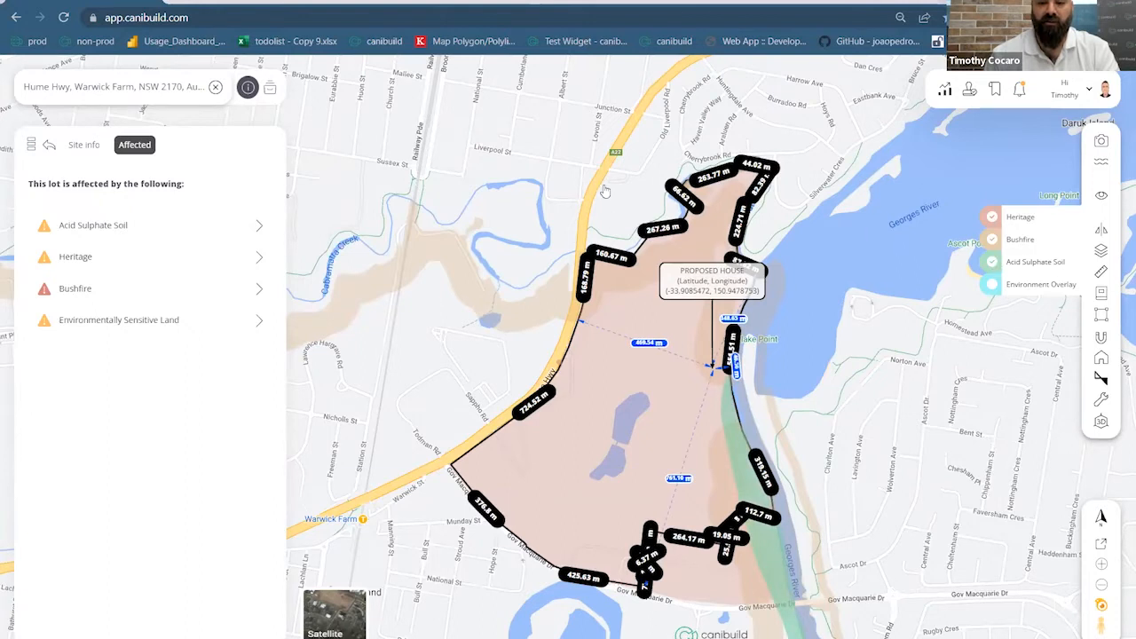
{"action": "left_click_drag", "start_coordinate": [651, 541], "coordinate": [583, 182]}
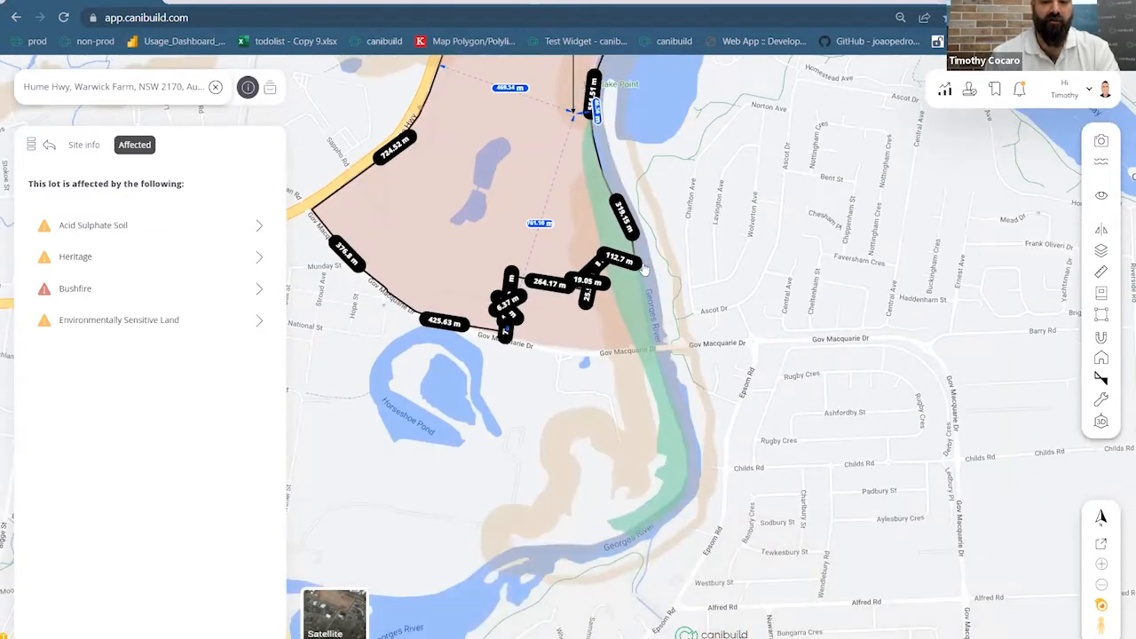
{"action": "left_click_drag", "start_coordinate": [790, 348], "coordinate": [830, 442]}
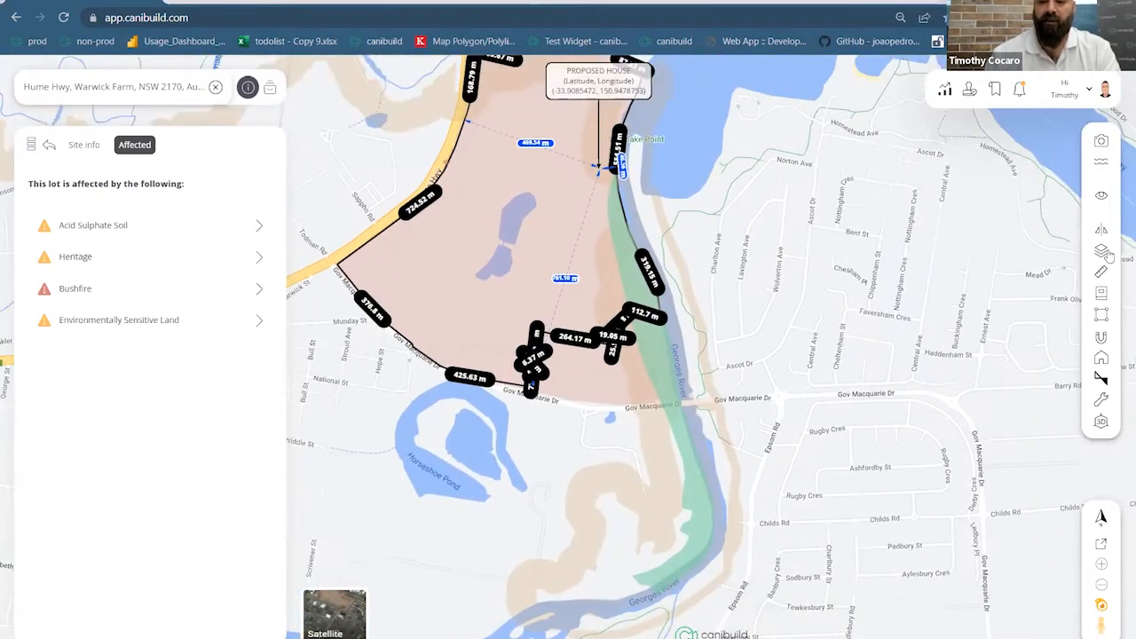
Add the Environment Overlay layer, zoom out, and switch the basemap back to Satellite
{"action": "left_click", "coordinate": [1100, 254]}
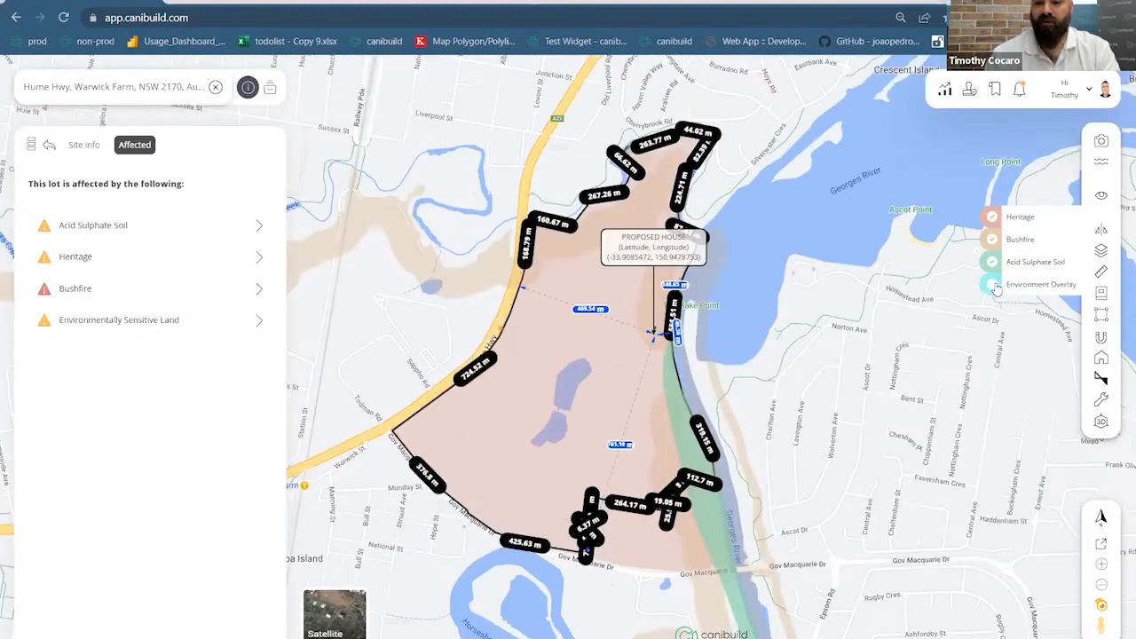
{"action": "left_click", "coordinate": [992, 285]}
{"action": "mouse_move", "coordinate": [848, 338]}
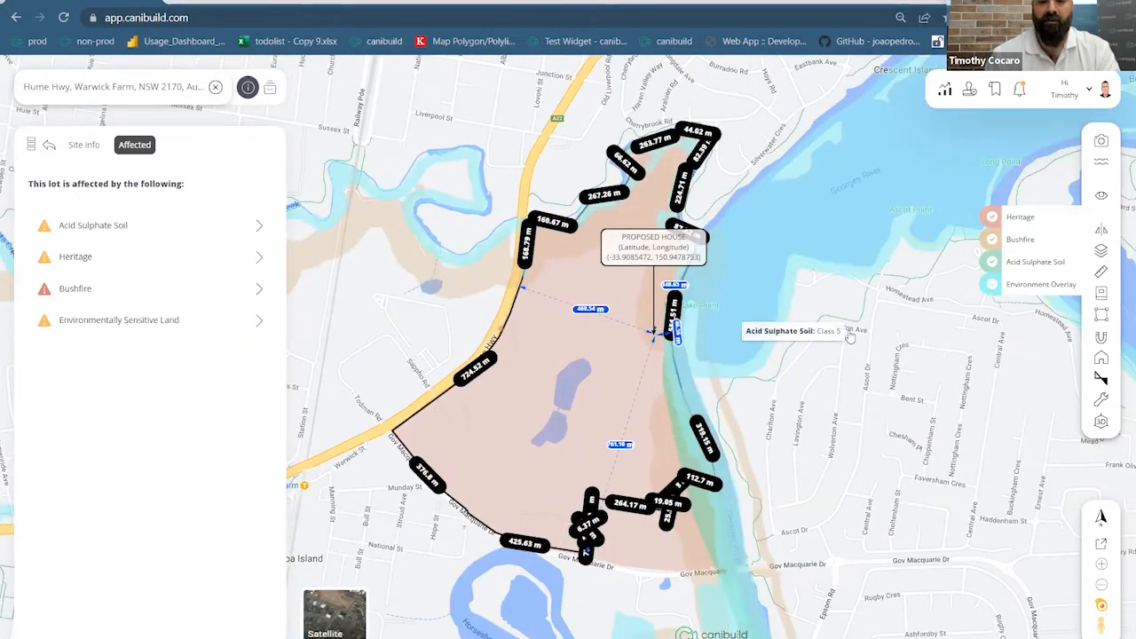
{"action": "scroll", "coordinate": [847, 337], "scroll_direction": "down", "scroll_amount": 1}
{"action": "scroll", "coordinate": [888, 391], "scroll_direction": "down", "scroll_amount": 3}
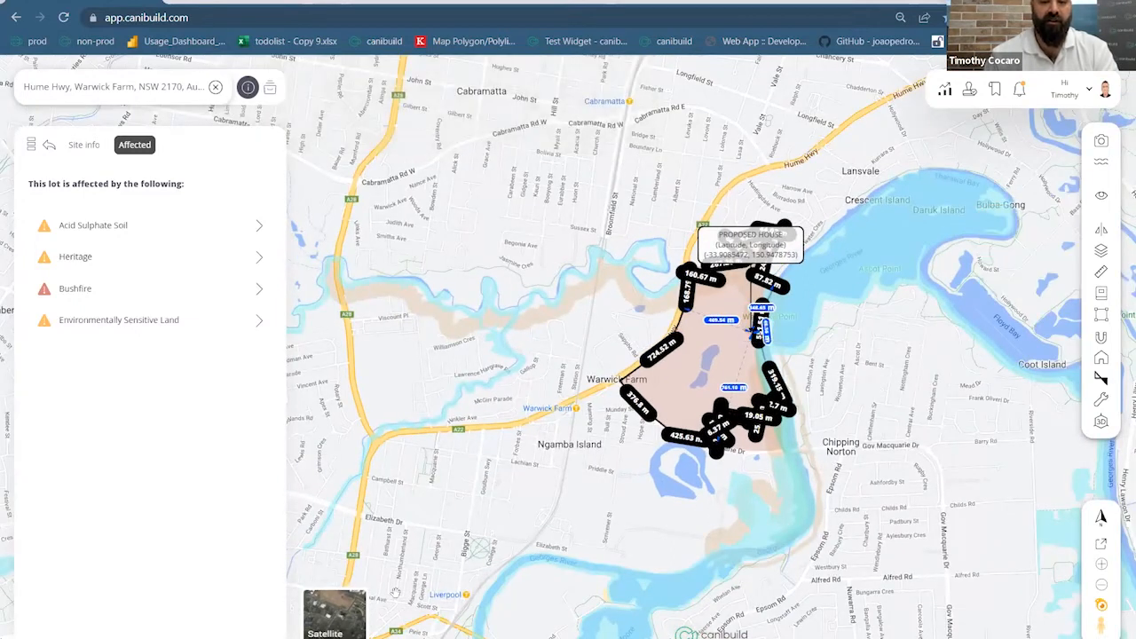
{"action": "left_click", "coordinate": [335, 614]}
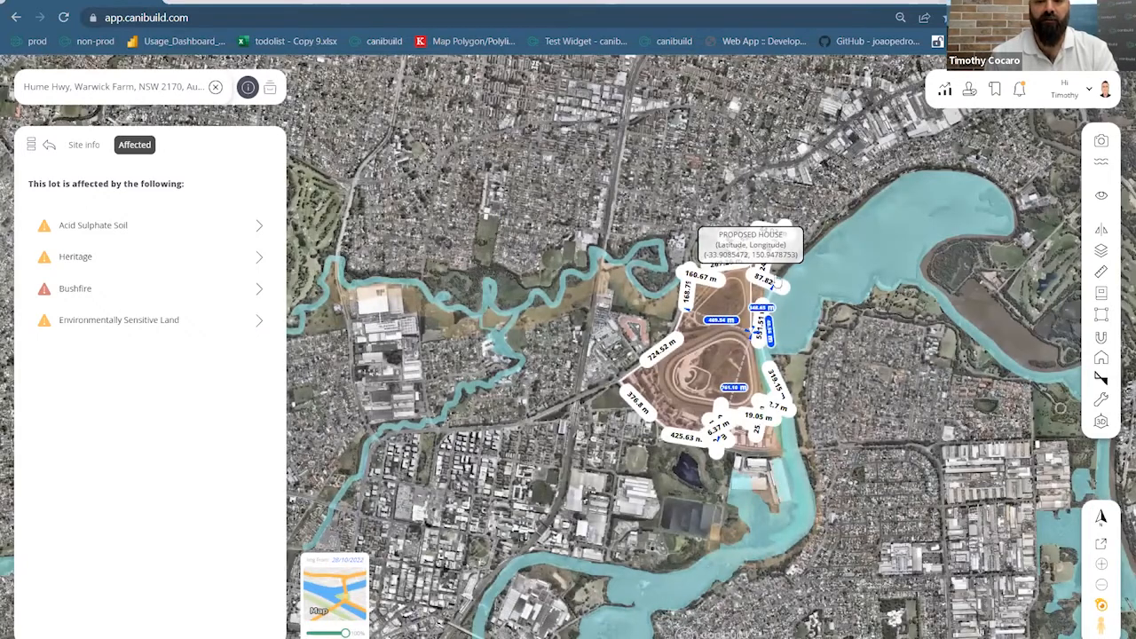
Zoom in on the Proposed House marker and read the Acid Sulphate Soil and Bushfire tooltips
{"action": "scroll", "coordinate": [784, 258], "scroll_direction": "up", "scroll_amount": 2}
{"action": "scroll", "coordinate": [689, 390], "scroll_direction": "up", "scroll_amount": 3}
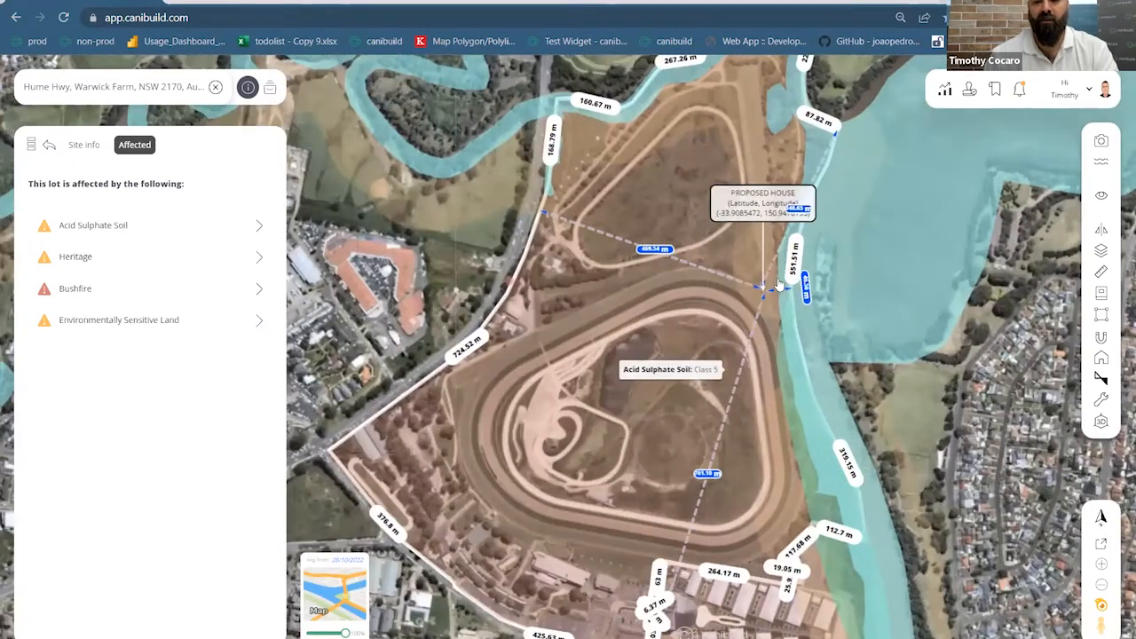
{"action": "scroll", "coordinate": [684, 373], "scroll_direction": "up", "scroll_amount": 4}
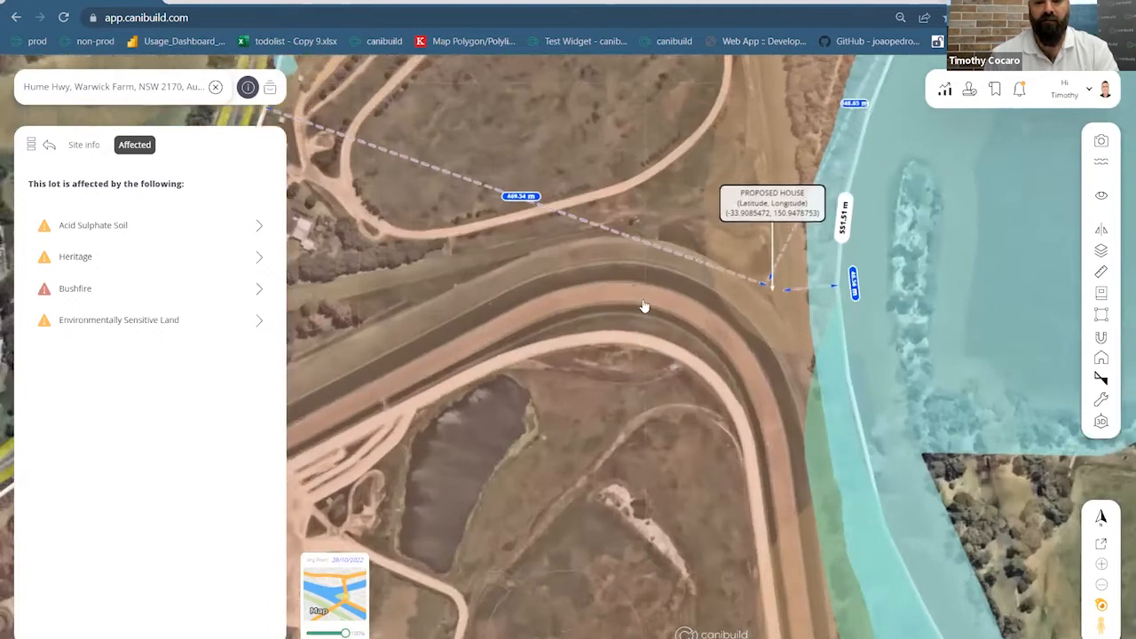
{"action": "scroll", "coordinate": [655, 311], "scroll_direction": "up", "scroll_amount": 2}
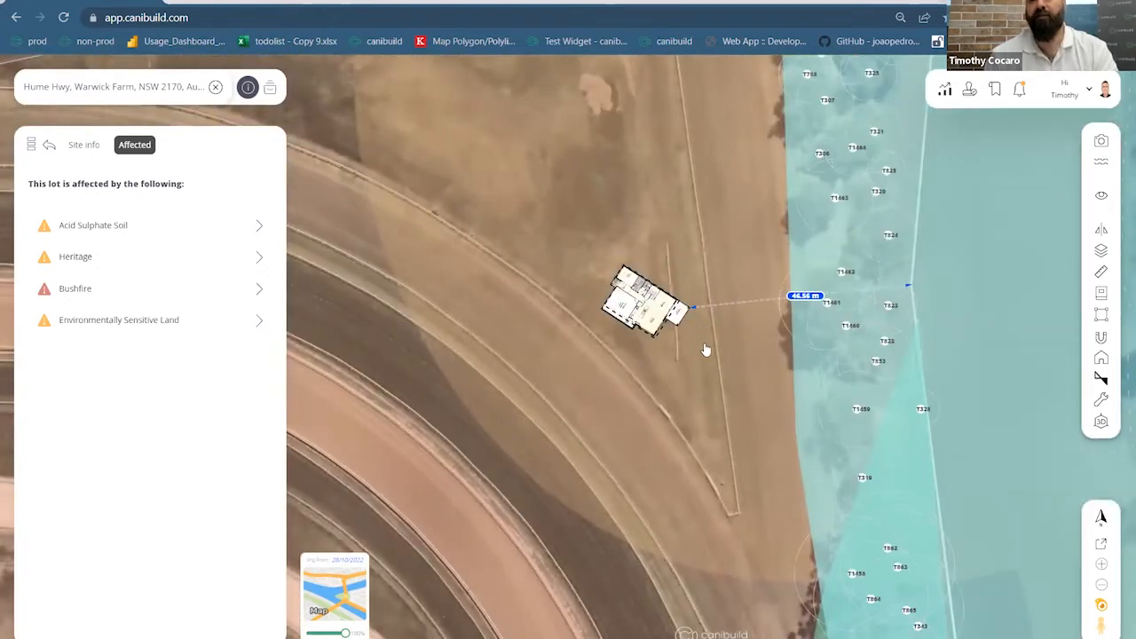
{"action": "mouse_move", "coordinate": [823, 393]}
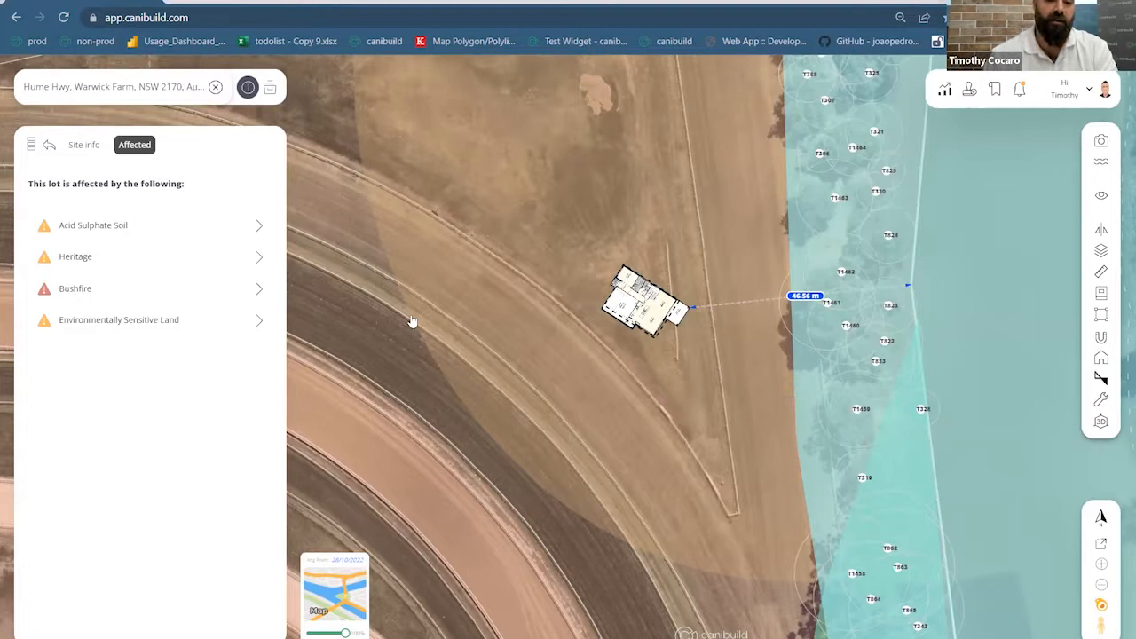
{"action": "mouse_move", "coordinate": [414, 320]}
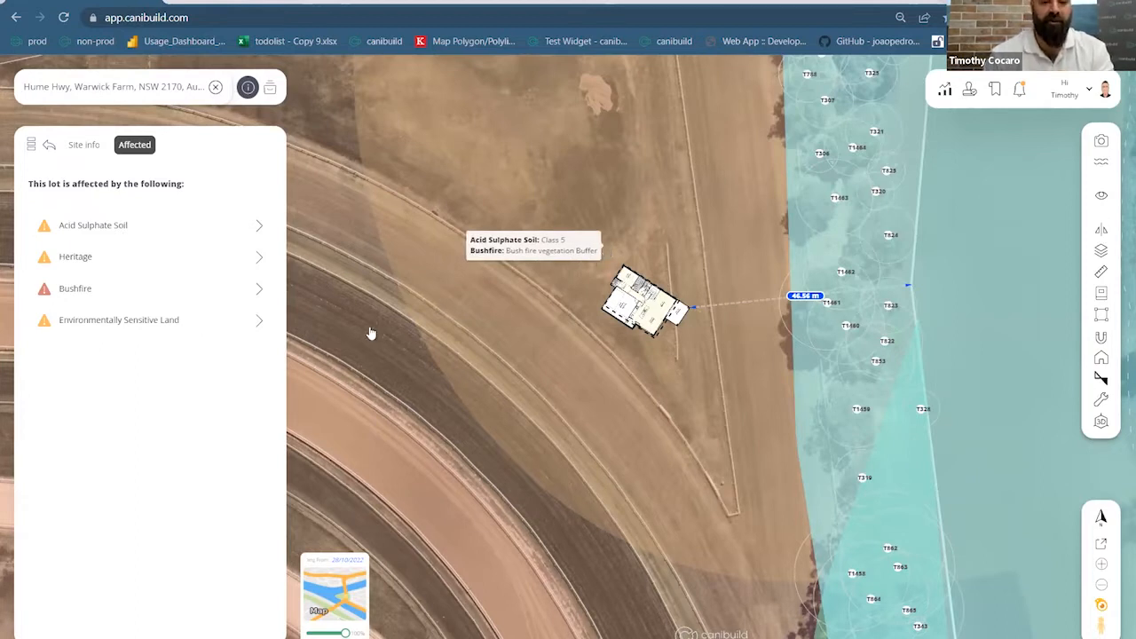
{"action": "mouse_move", "coordinate": [371, 332]}
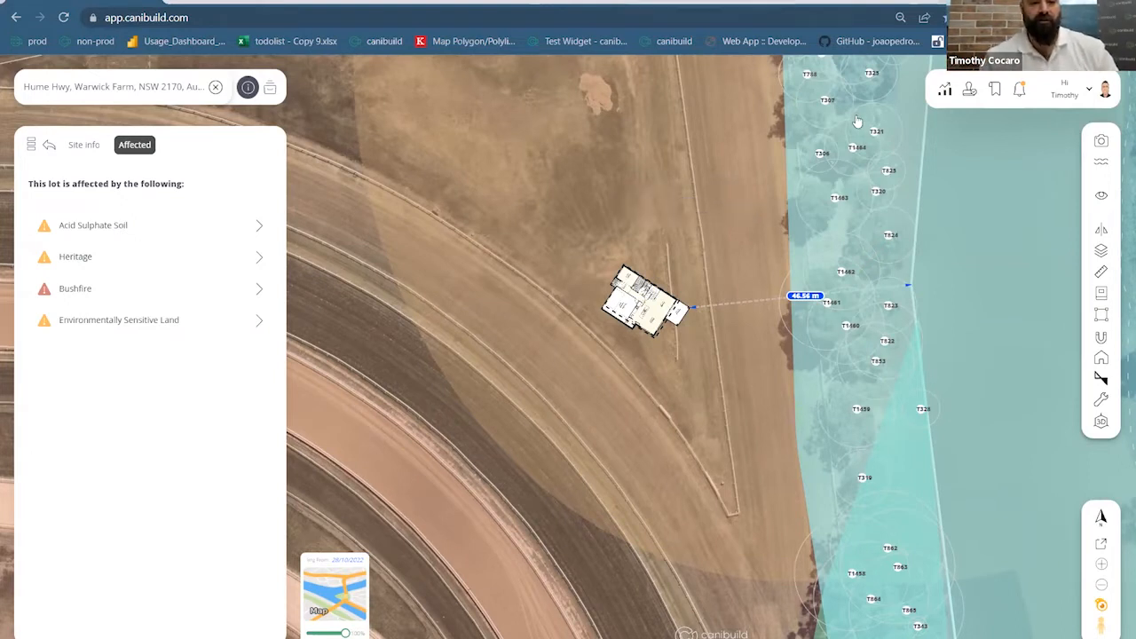
Shift the view, check the riverside land's Class 1 soil and bushfire buffer, and zoom out slightly
{"action": "left_click_drag", "start_coordinate": [815, 171], "coordinate": [814, 211]}
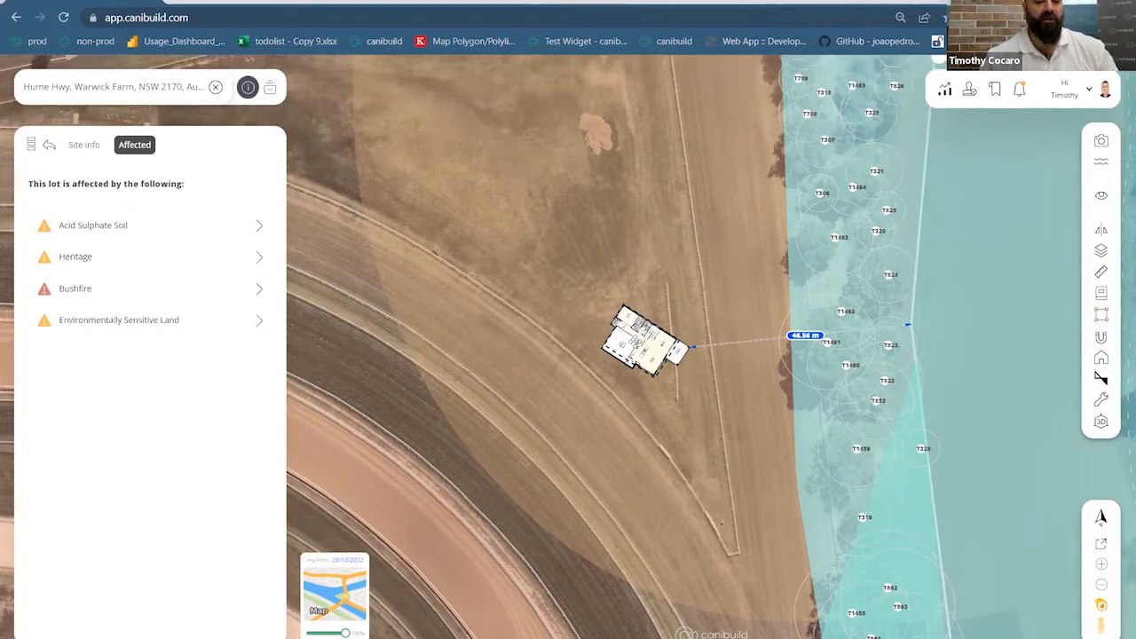
{"action": "mouse_move", "coordinate": [630, 309]}
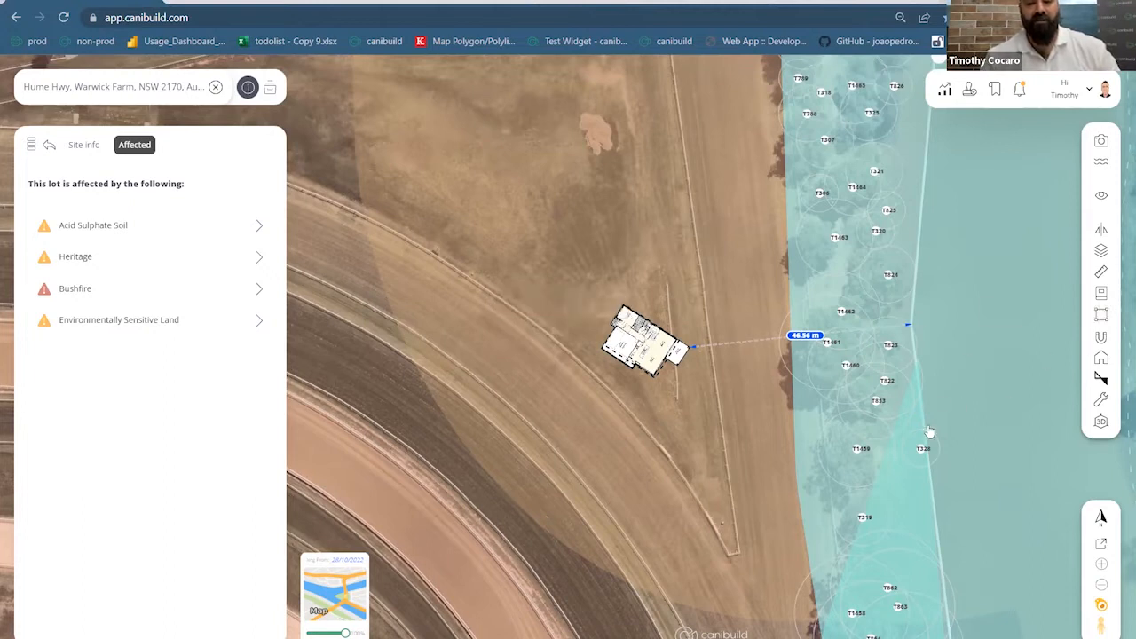
{"action": "mouse_move", "coordinate": [944, 445]}
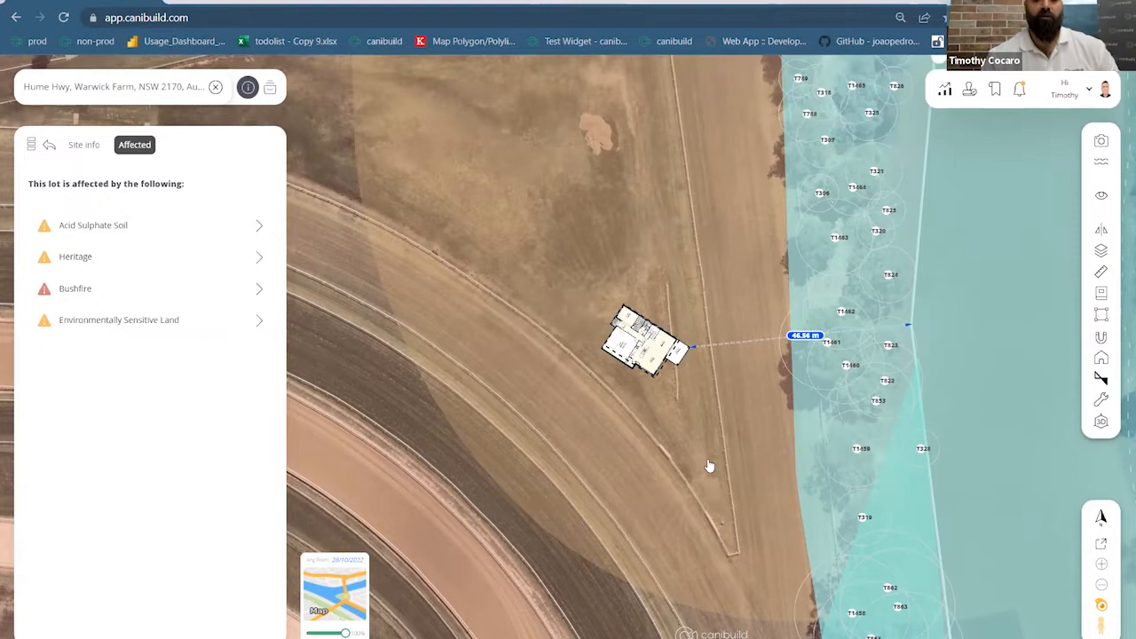
{"action": "scroll", "coordinate": [708, 465], "scroll_direction": "down", "scroll_amount": 3}
{"action": "mouse_move", "coordinate": [710, 417]}
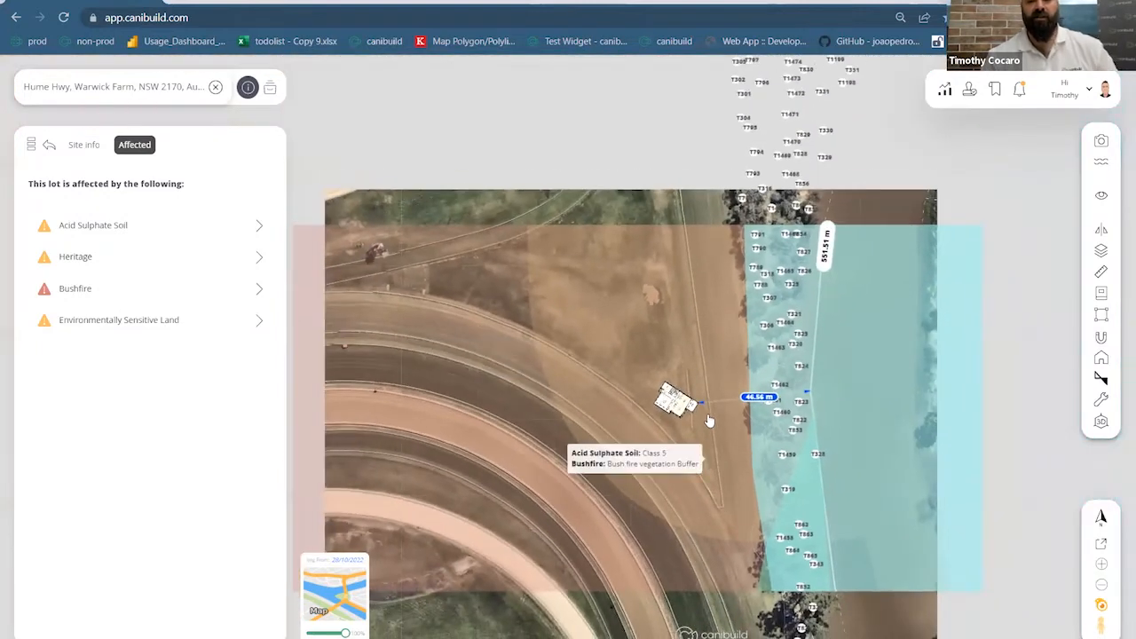
{"action": "scroll", "coordinate": [710, 417], "scroll_direction": "down", "scroll_amount": 3}
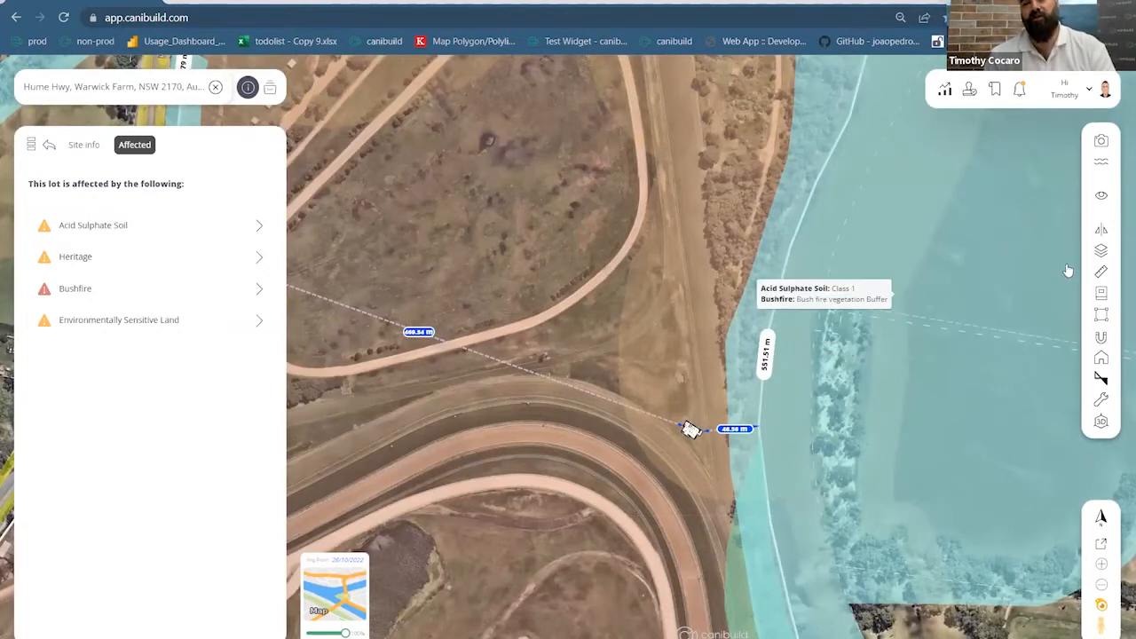
Turn off the Acid Sulphate Soil, Environment Overlay, Bushfire and Heritage layers
{"action": "left_click", "coordinate": [1101, 252]}
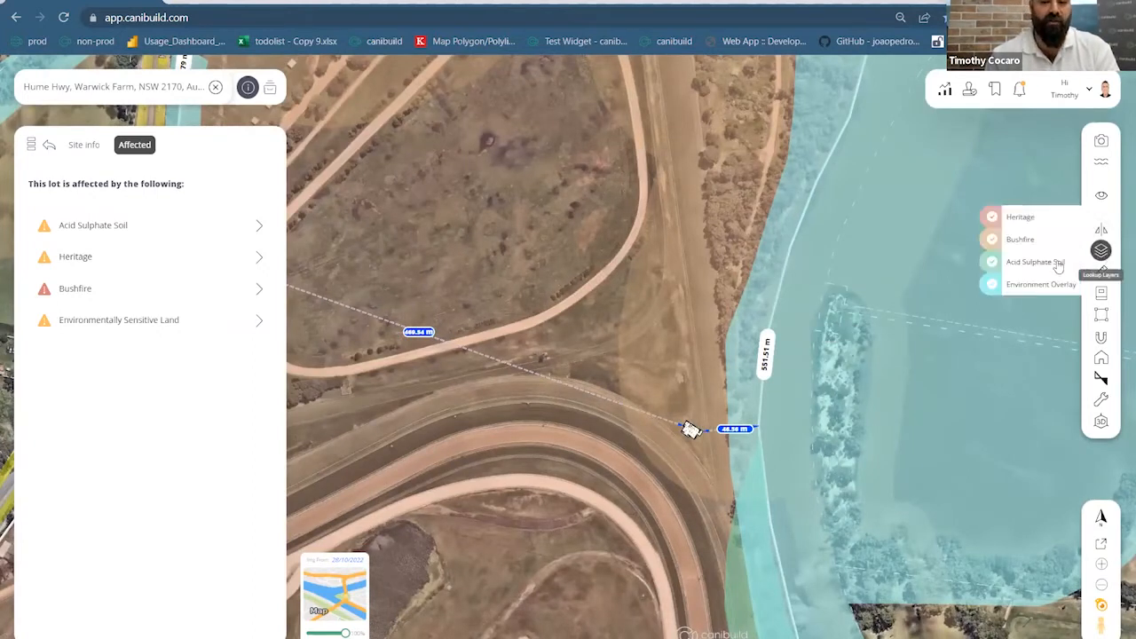
{"action": "left_click", "coordinate": [992, 284]}
{"action": "left_click", "coordinate": [992, 262]}
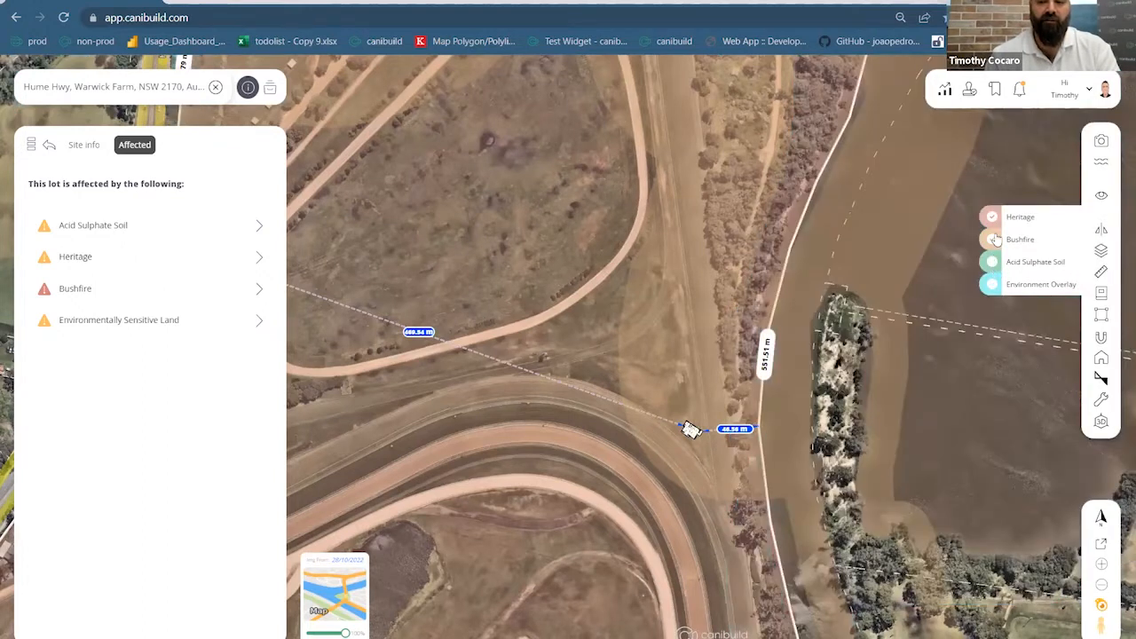
{"action": "left_click", "coordinate": [992, 239]}
{"action": "left_click", "coordinate": [992, 217]}
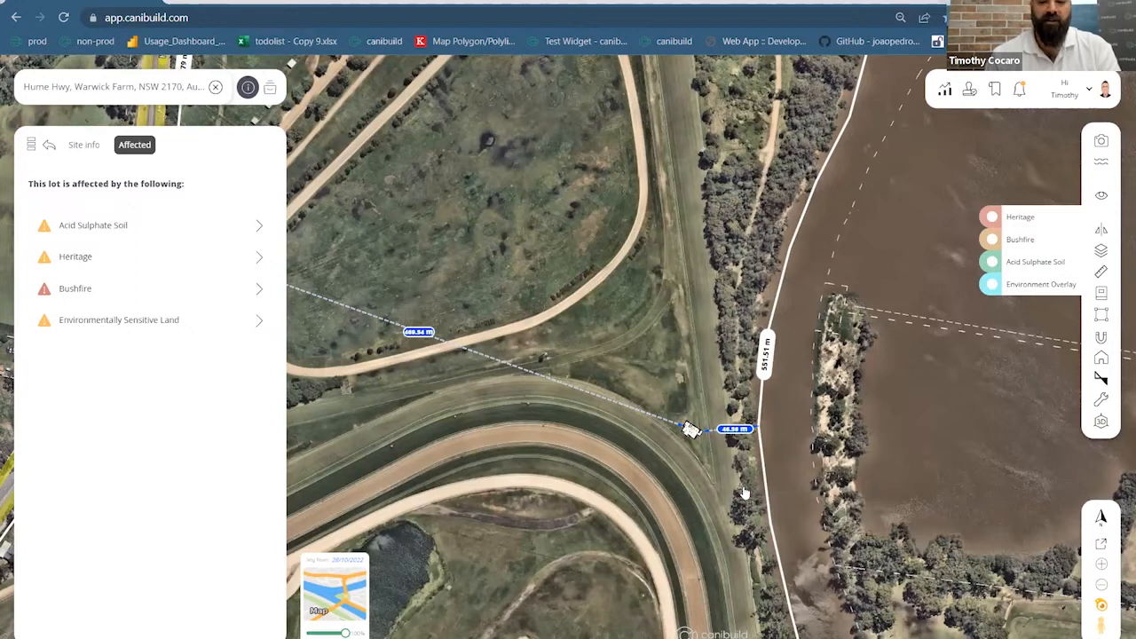
Pan east across the river and run Search this address on a Chipping Norton house lot
{"action": "scroll", "coordinate": [743, 492], "scroll_direction": "down", "scroll_amount": 5}
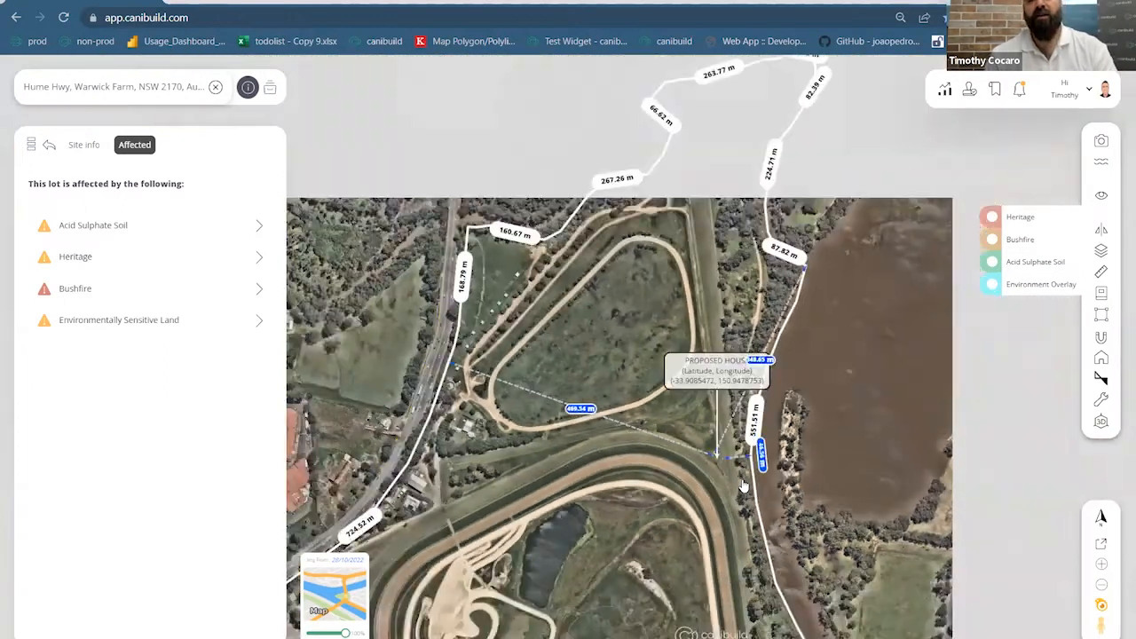
{"action": "left_click_drag", "start_coordinate": [624, 493], "coordinate": [606, 471]}
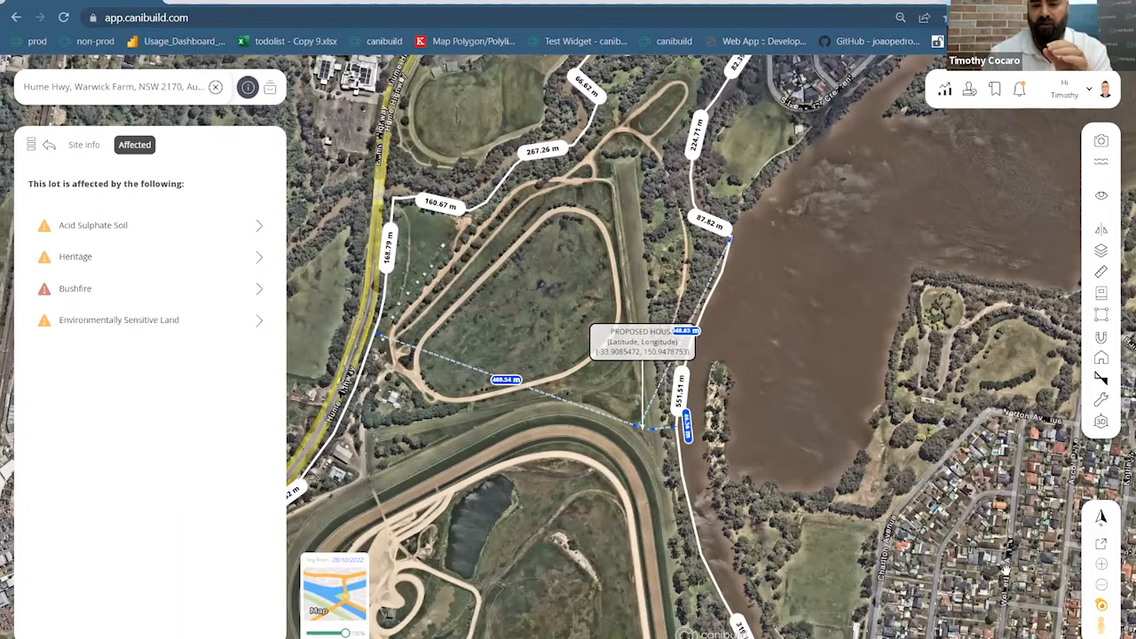
{"action": "left_click_drag", "start_coordinate": [903, 490], "coordinate": [895, 485]}
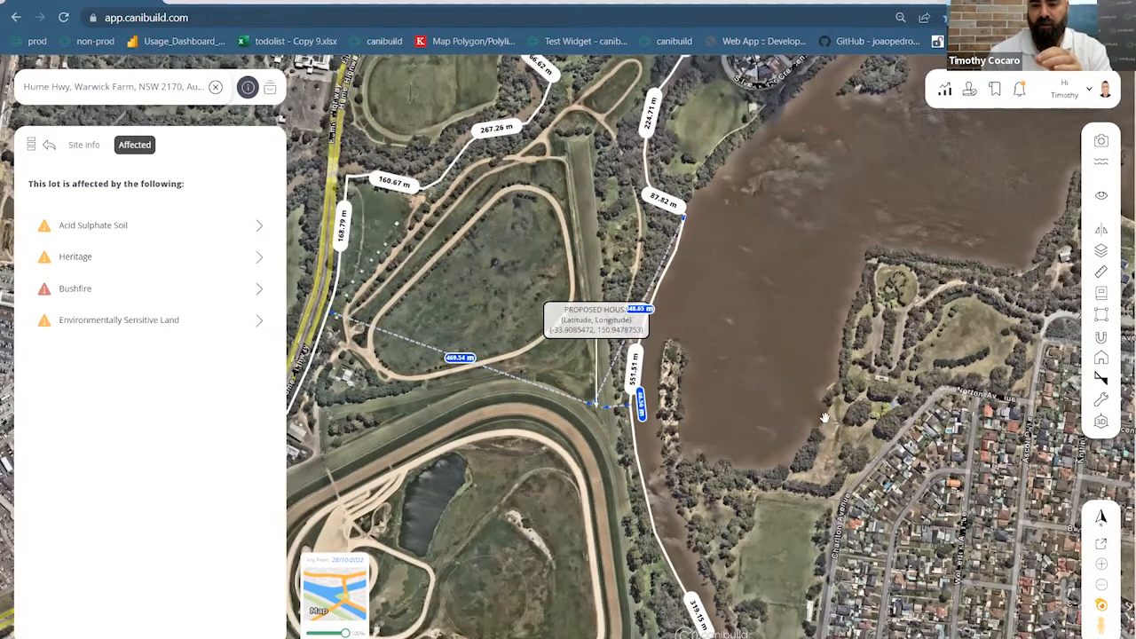
{"action": "scroll", "coordinate": [809, 408], "scroll_direction": "up", "scroll_amount": 2}
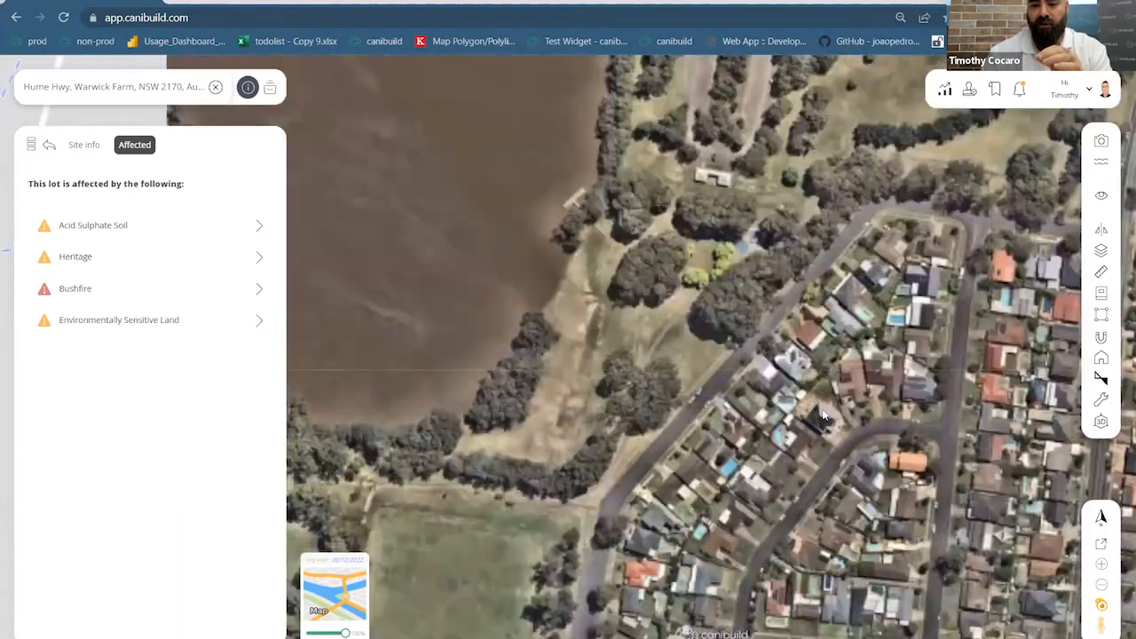
{"action": "scroll", "coordinate": [809, 408], "scroll_direction": "up", "scroll_amount": 2}
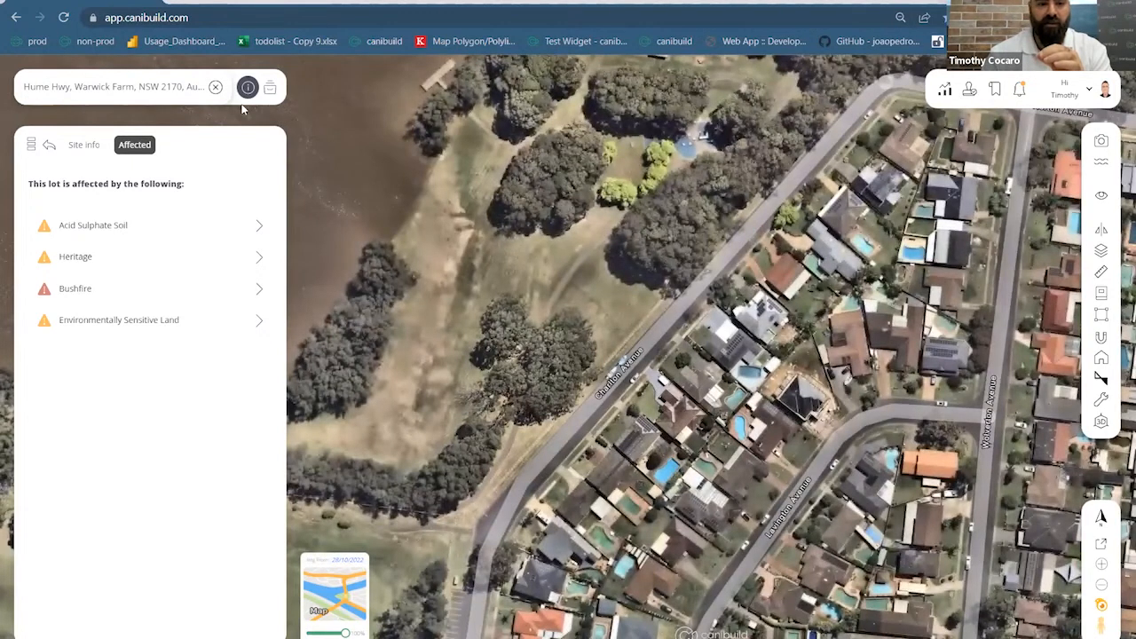
{"action": "right_click", "coordinate": [809, 401]}
{"action": "left_click", "coordinate": [801, 421]}
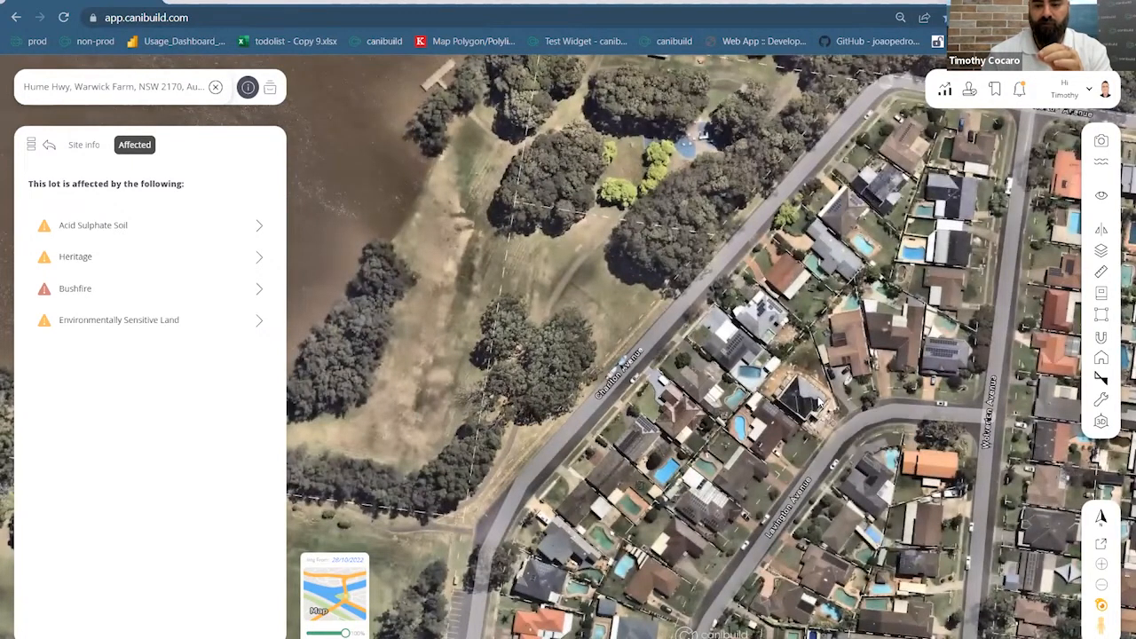
{"action": "right_click", "coordinate": [806, 392]}
{"action": "left_click", "coordinate": [418, 227]}
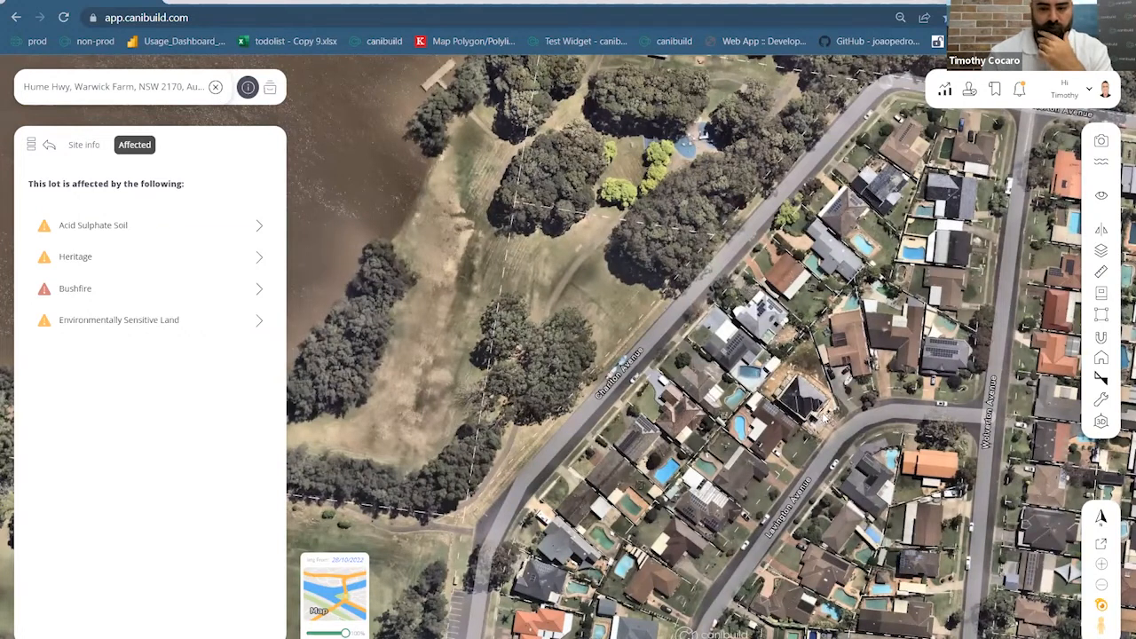
{"action": "right_click", "coordinate": [823, 416]}
{"action": "left_click", "coordinate": [821, 412]}
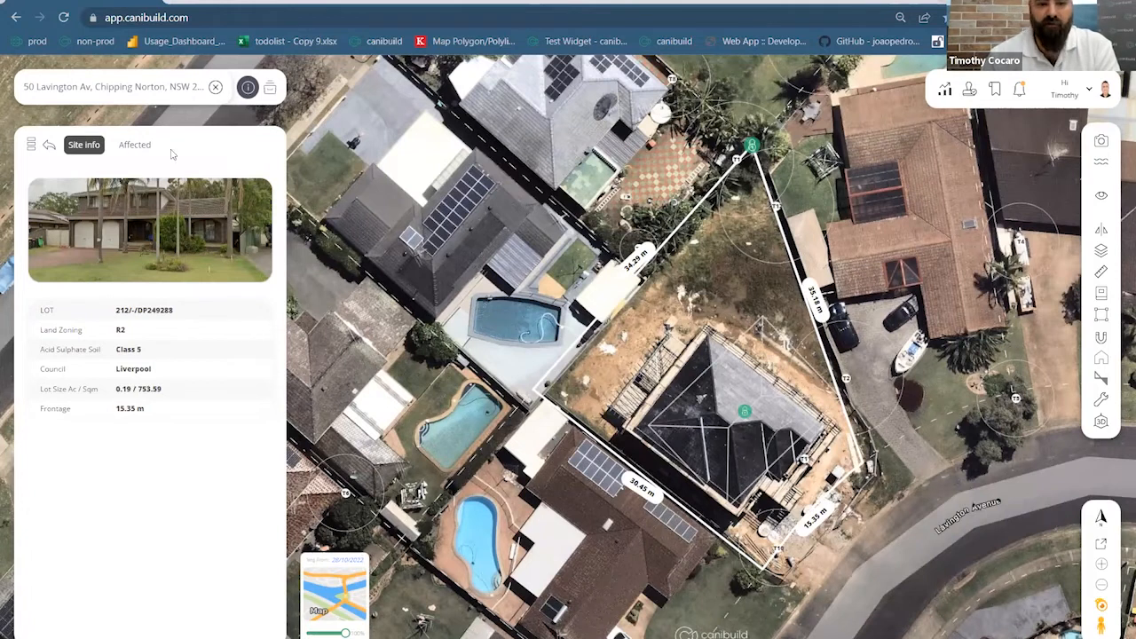
Show the Chipping Norton lot's Affected list, containing only Acid Sulphate Soil
{"action": "left_click", "coordinate": [134, 144]}
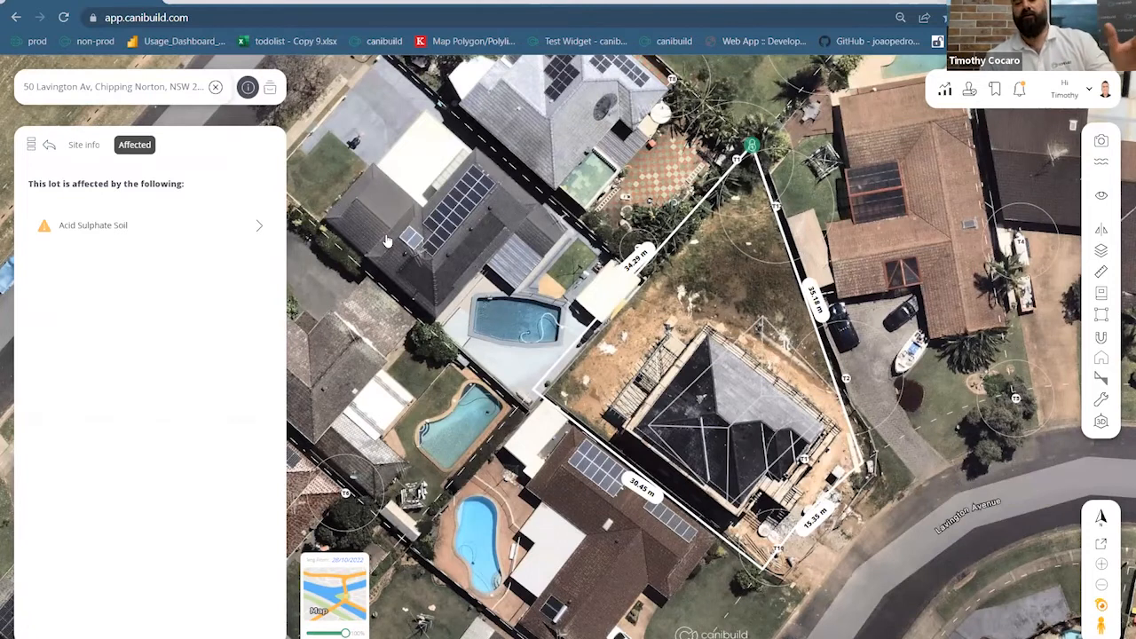
{"action": "scroll", "coordinate": [387, 240], "scroll_direction": "down", "scroll_amount": 5}
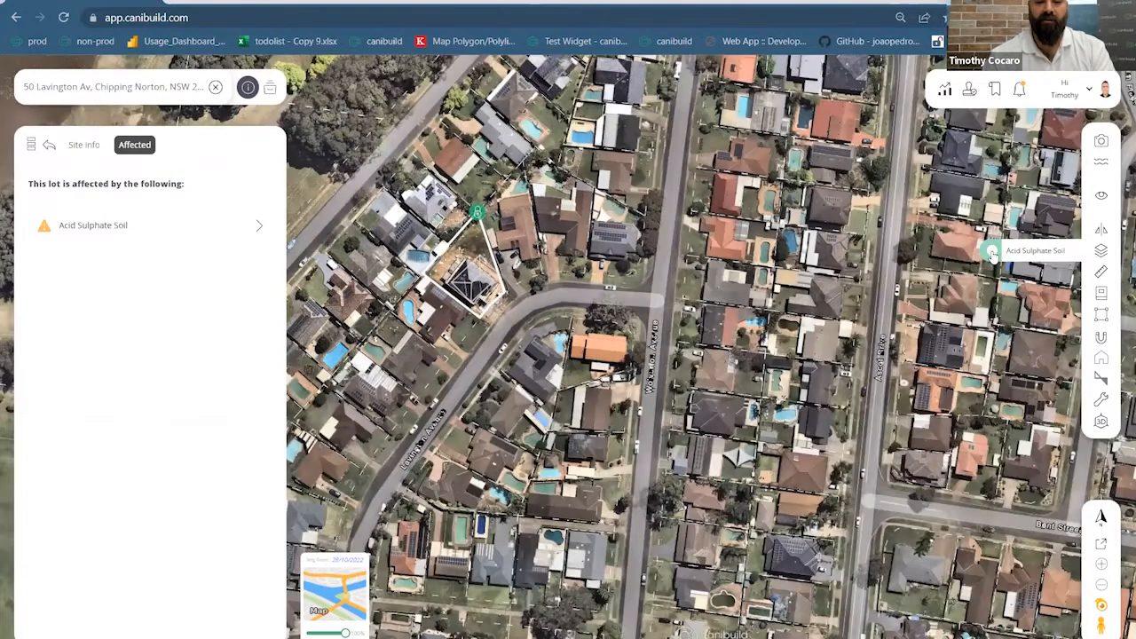
Turn on the Acid Sulphate Soil overlay and zoom out to reveal the racecourse
{"action": "left_click", "coordinate": [992, 253]}
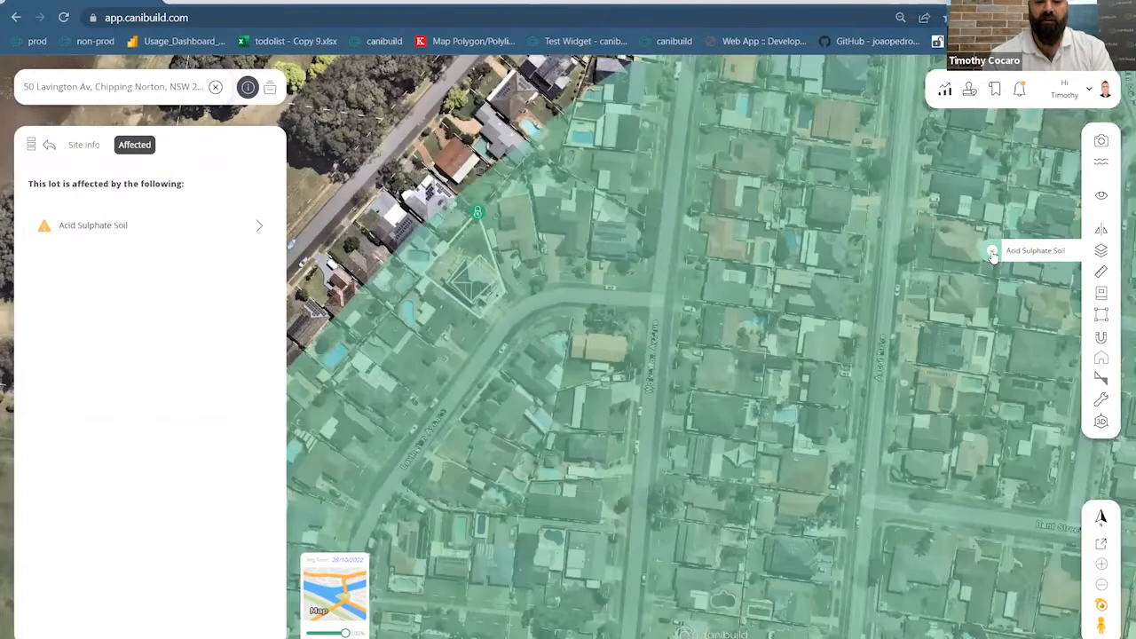
{"action": "mouse_move", "coordinate": [647, 277]}
{"action": "scroll", "coordinate": [649, 278], "scroll_direction": "up", "scroll_amount": 2}
{"action": "scroll", "coordinate": [648, 278], "scroll_direction": "down", "scroll_amount": 2}
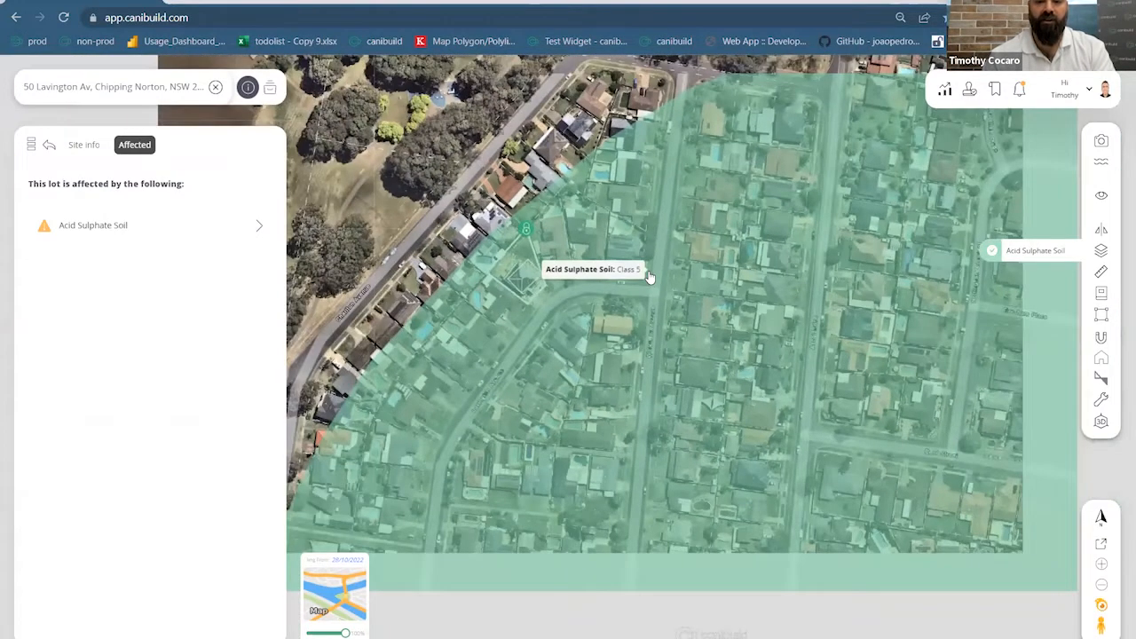
{"action": "scroll", "coordinate": [557, 321], "scroll_direction": "down", "scroll_amount": 4}
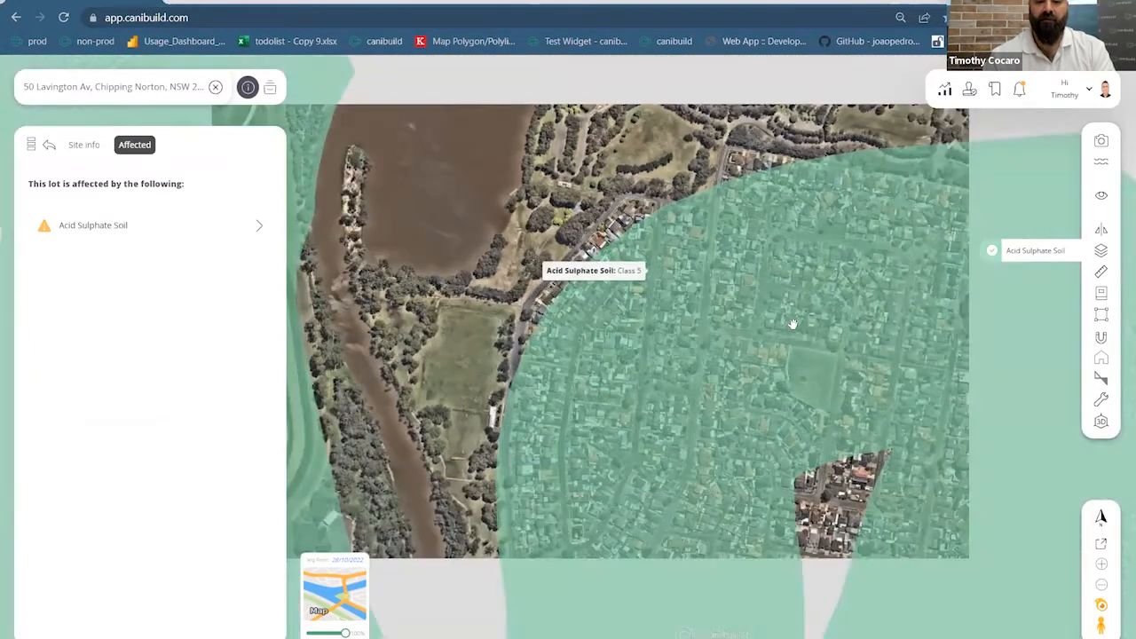
{"action": "mouse_move", "coordinate": [703, 295]}
{"action": "left_mouse_down"}
{"action": "mouse_move", "coordinate": [943, 302]}
{"action": "mouse_move", "coordinate": [695, 307]}
{"action": "left_mouse_up"}
Zoom back in and centre the Chipping Norton lot on the map
{"action": "scroll", "coordinate": [694, 307], "scroll_direction": "up", "scroll_amount": 3}
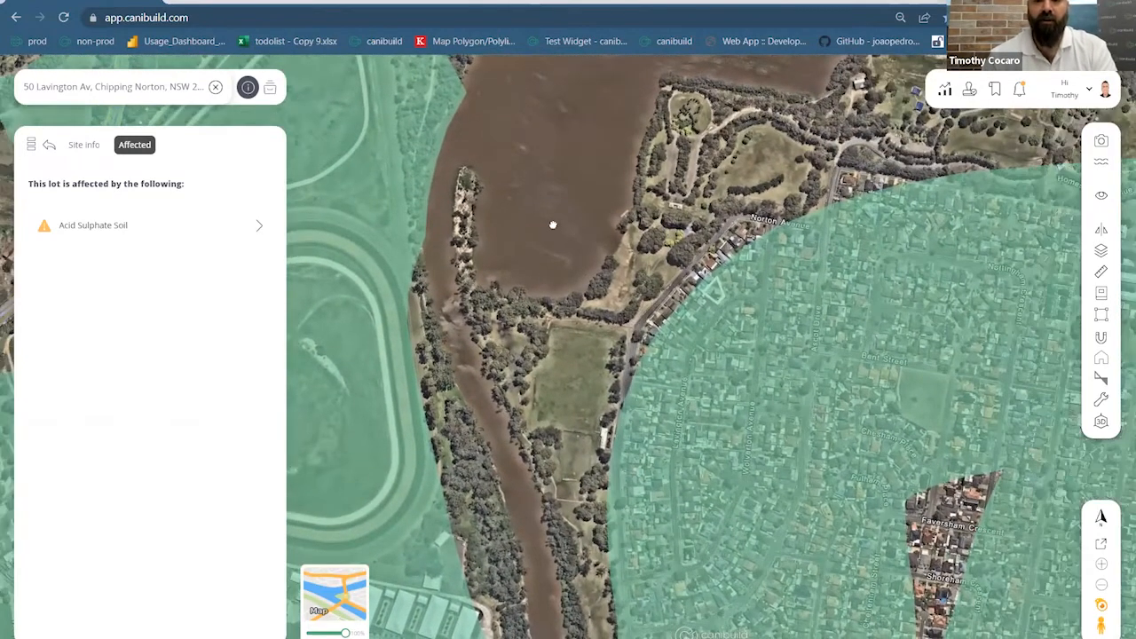
{"action": "scroll", "coordinate": [676, 295], "scroll_direction": "up", "scroll_amount": 5}
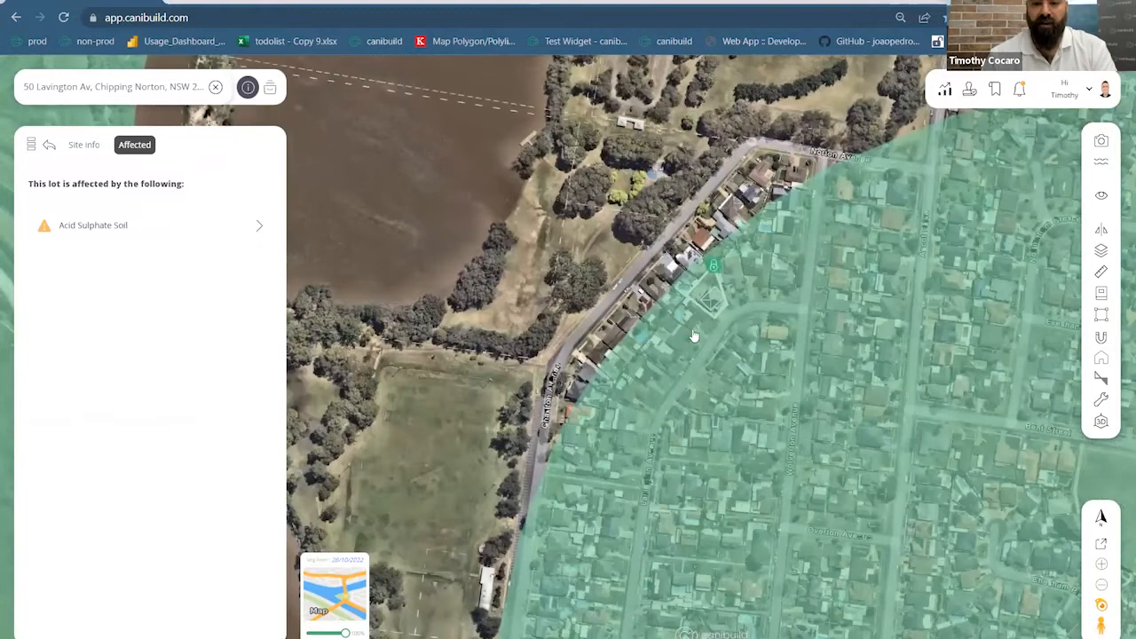
{"action": "scroll", "coordinate": [678, 338], "scroll_direction": "up", "scroll_amount": 2}
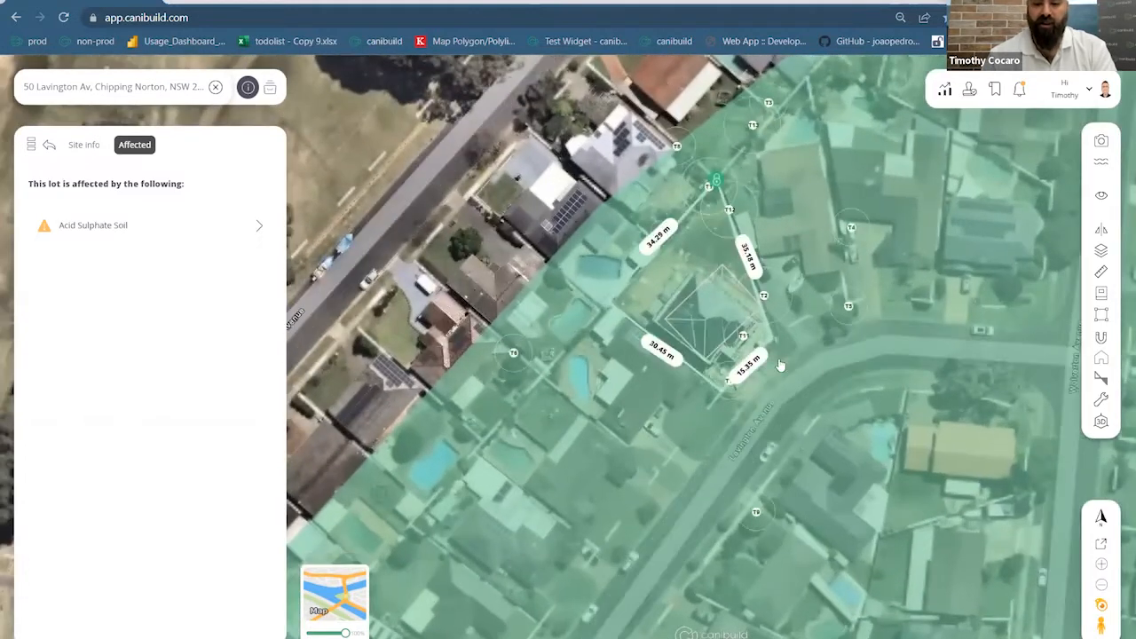
{"action": "left_click_drag", "start_coordinate": [703, 475], "coordinate": [695, 529]}
{"action": "scroll", "coordinate": [697, 439], "scroll_direction": "up", "scroll_amount": 5}
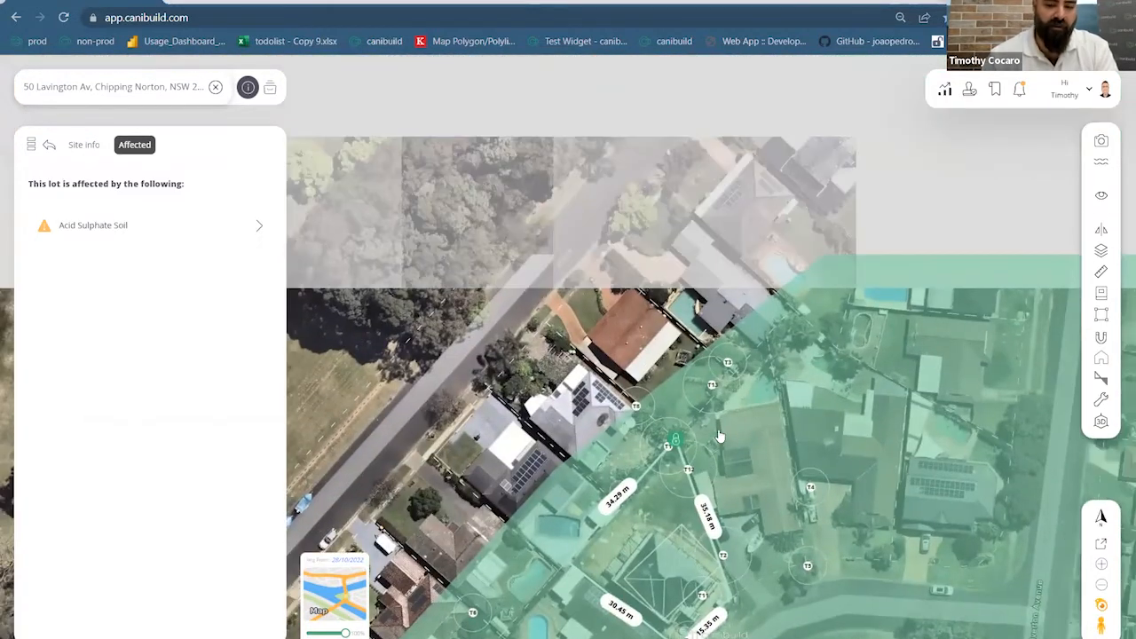
{"action": "scroll", "coordinate": [698, 439], "scroll_direction": "down", "scroll_amount": 6}
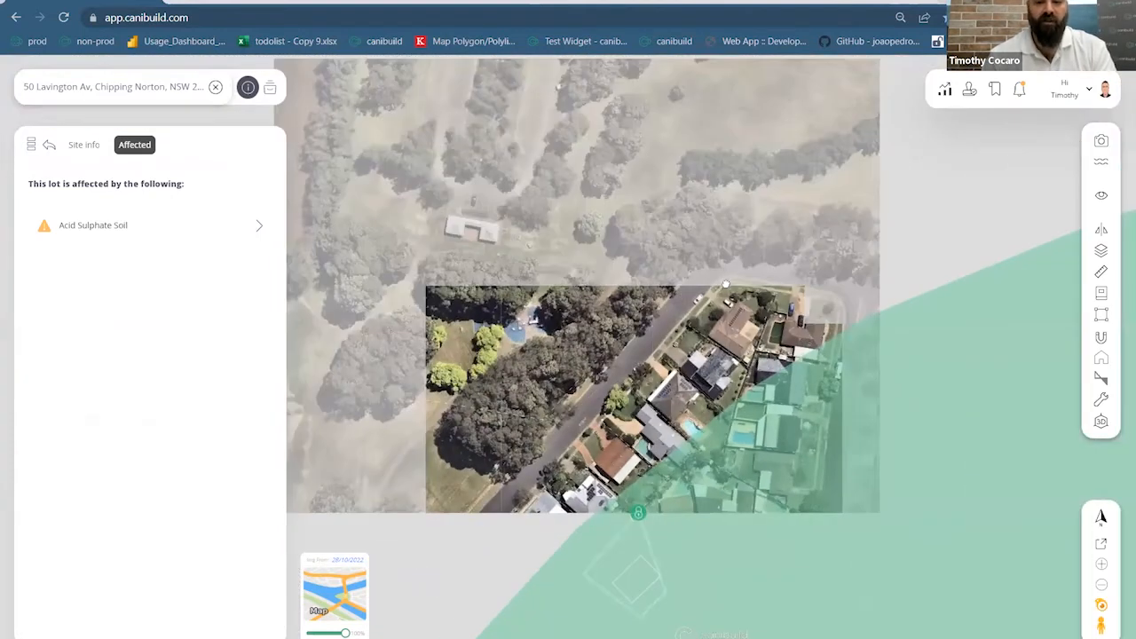
{"action": "left_click_drag", "start_coordinate": [716, 443], "coordinate": [728, 289]}
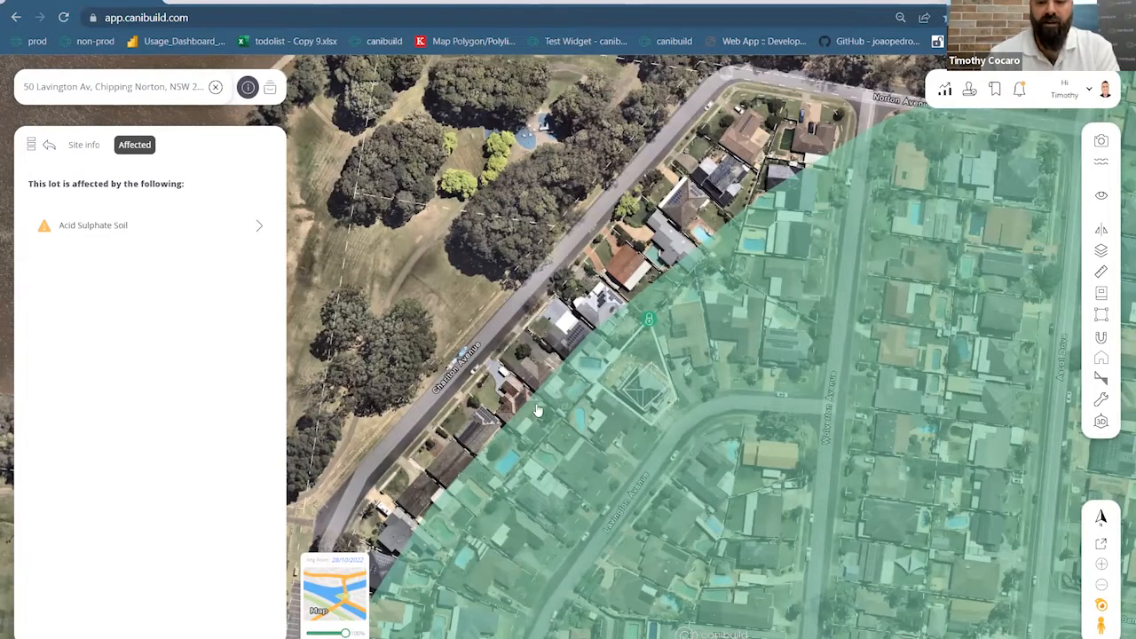
{"action": "scroll", "coordinate": [537, 405], "scroll_direction": "down", "scroll_amount": 2}
{"action": "scroll", "coordinate": [603, 391], "scroll_direction": "up", "scroll_amount": 5}
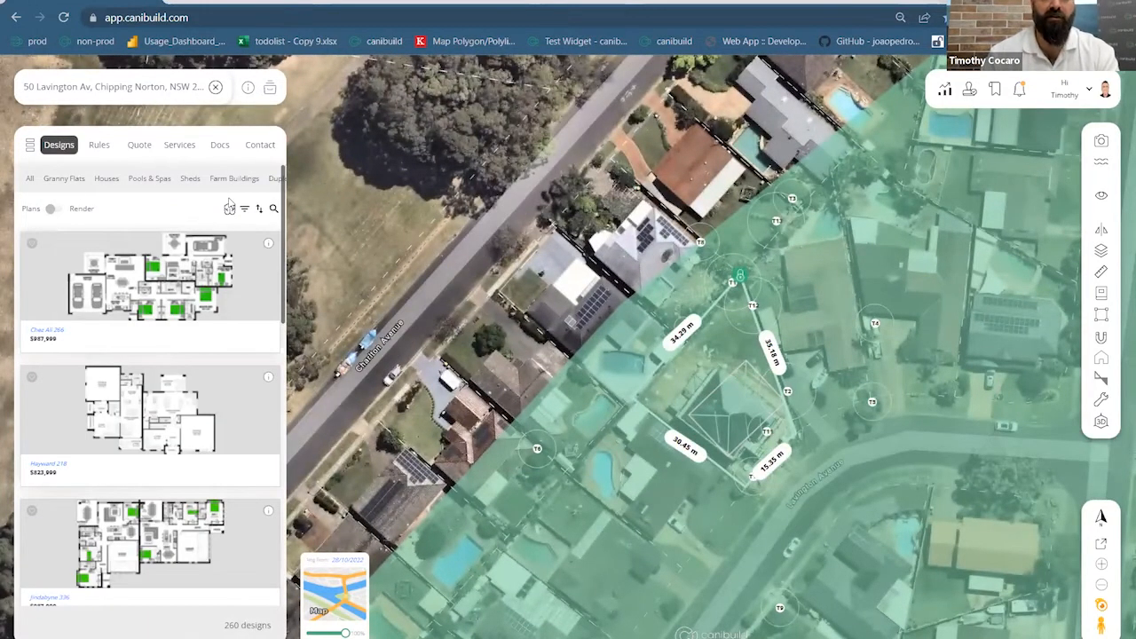
Search the designs for 'eli' and drop the Eliza 60 granny flat onto the lot
{"action": "left_click", "coordinate": [99, 188]}
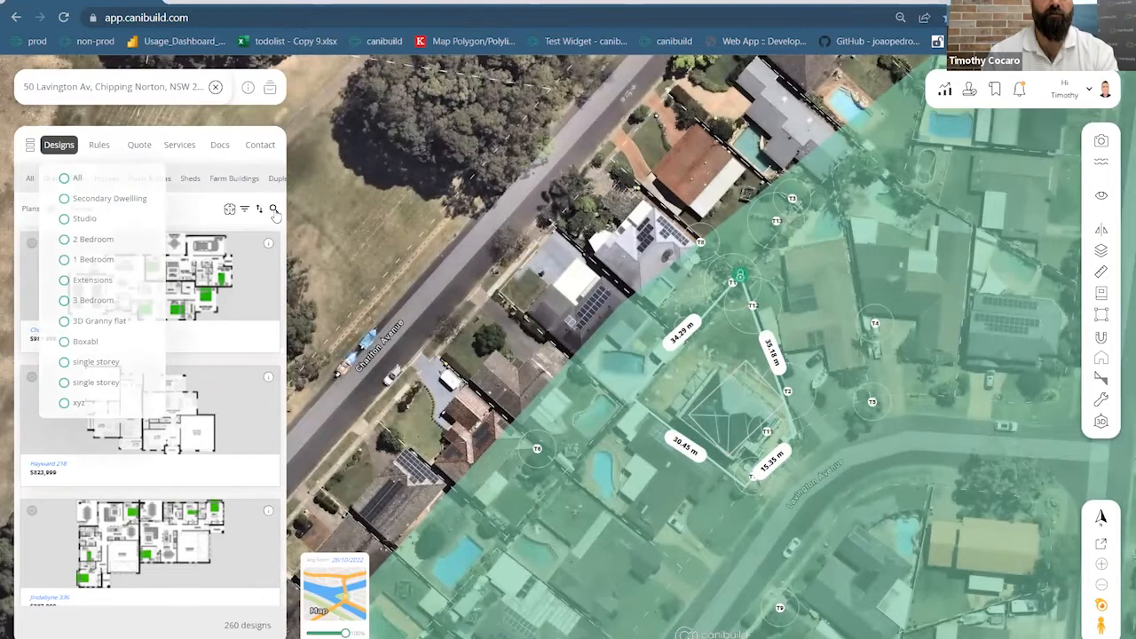
{"action": "left_click", "coordinate": [274, 210]}
{"action": "type", "text": "eli"}
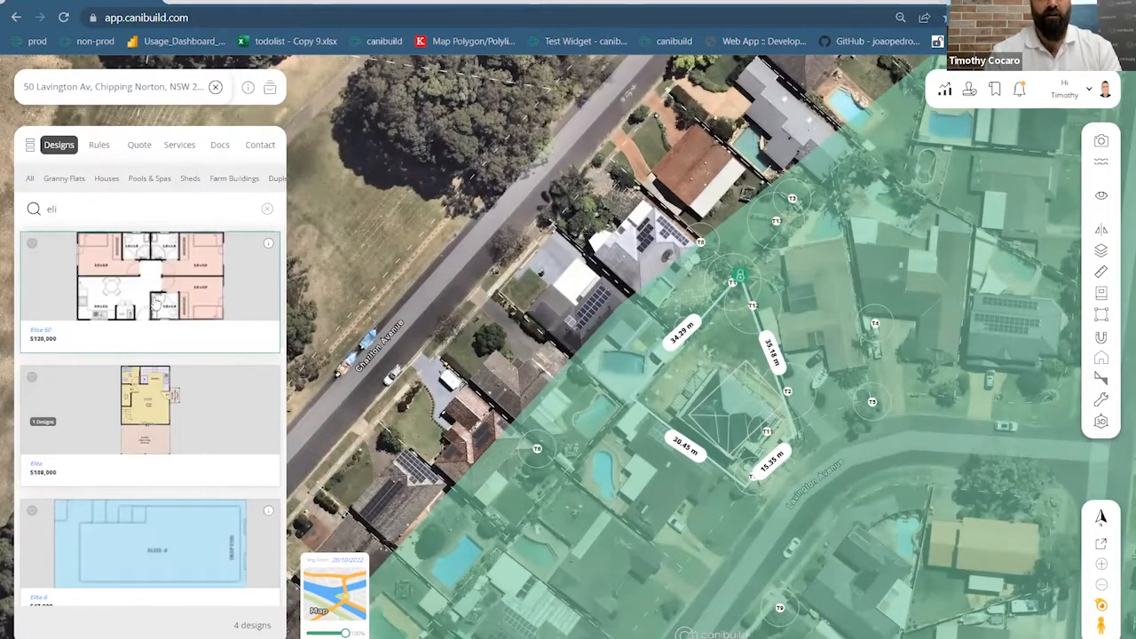
{"action": "scroll", "coordinate": [158, 400], "scroll_direction": "down", "scroll_amount": 1}
{"action": "scroll", "coordinate": [160, 395], "scroll_direction": "up", "scroll_amount": 1}
{"action": "left_click", "coordinate": [171, 293]}
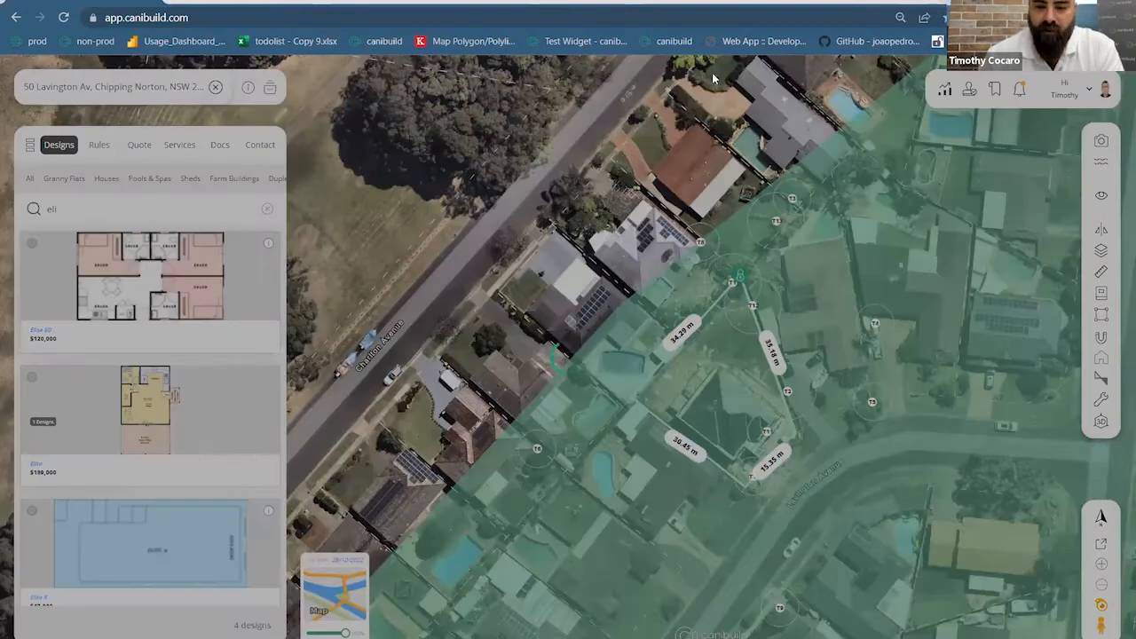
{"action": "left_click", "coordinate": [759, 429]}
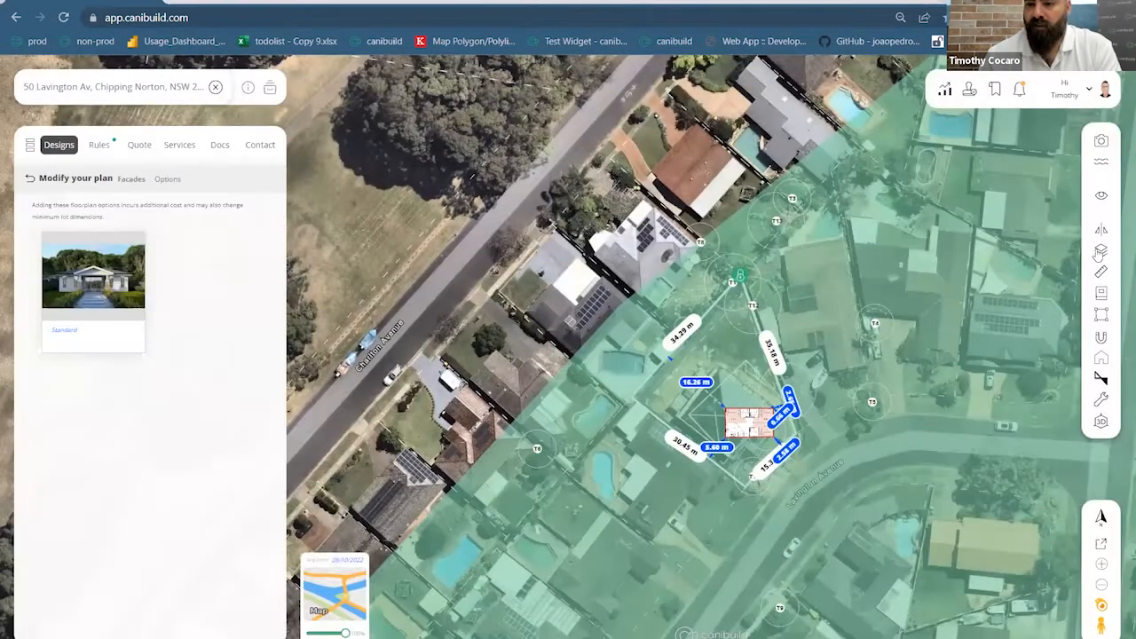
Hide the Acid Sulphate Soil overlay, nudge the granny flat toward the top boundary, and zoom out
{"action": "left_click", "coordinate": [992, 253]}
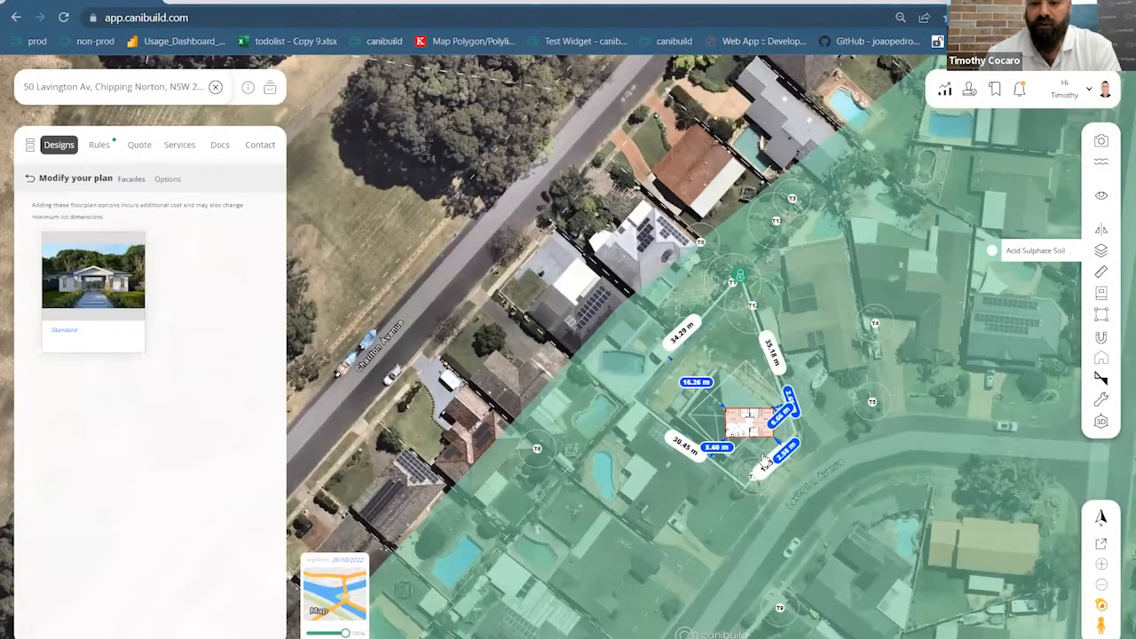
{"action": "mouse_move", "coordinate": [724, 355]}
{"action": "left_mouse_down"}
{"action": "mouse_move", "coordinate": [701, 344]}
{"action": "mouse_move", "coordinate": [699, 361]}
{"action": "mouse_move", "coordinate": [715, 353]}
{"action": "left_mouse_up"}
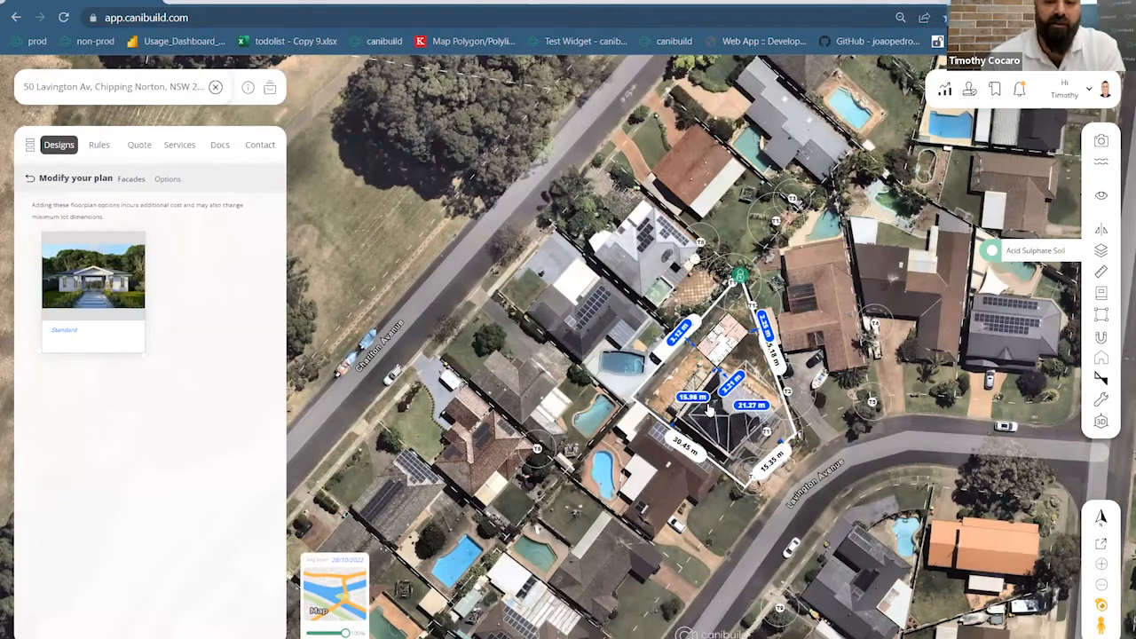
{"action": "scroll", "coordinate": [712, 424], "scroll_direction": "down", "scroll_amount": 2}
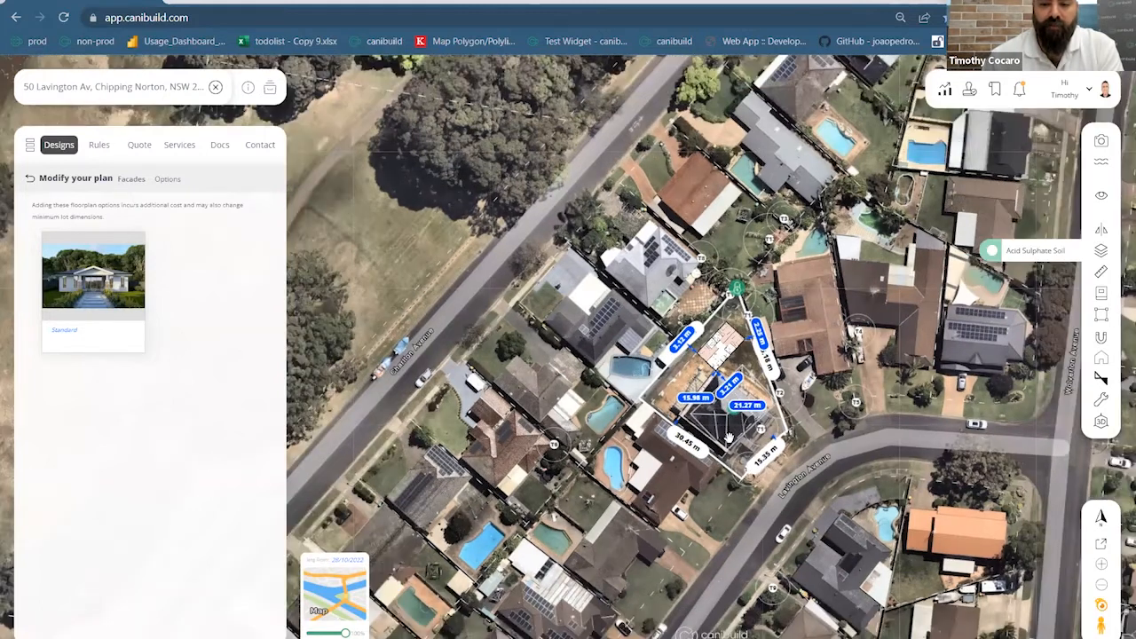
{"action": "scroll", "coordinate": [688, 289], "scroll_direction": "down", "scroll_amount": 3}
{"action": "scroll", "coordinate": [716, 320], "scroll_direction": "down", "scroll_amount": 3}
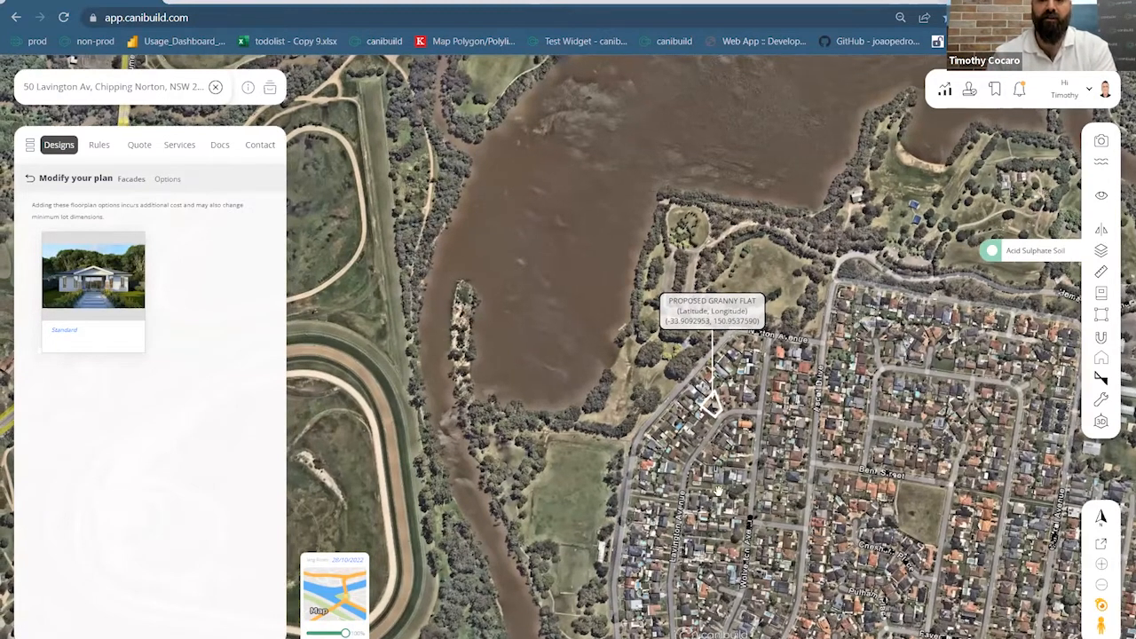
Pan around the surrounding area, then clear the Chipping Norton address from the search box
{"action": "left_click_drag", "start_coordinate": [718, 491], "coordinate": [797, 290]}
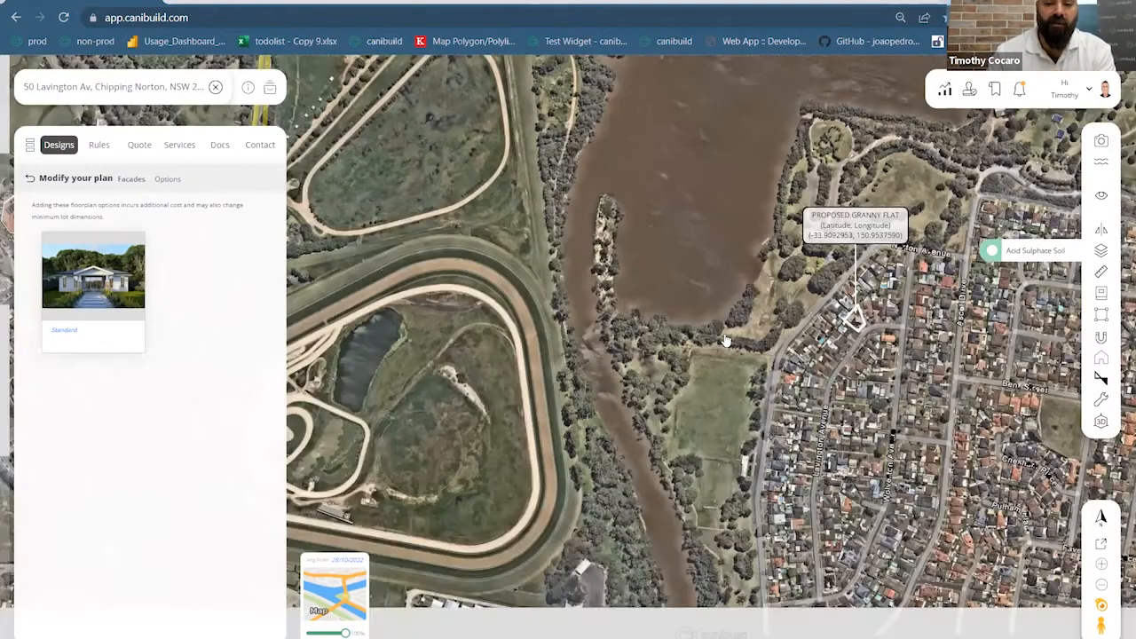
{"action": "left_click_drag", "start_coordinate": [726, 341], "coordinate": [674, 342]}
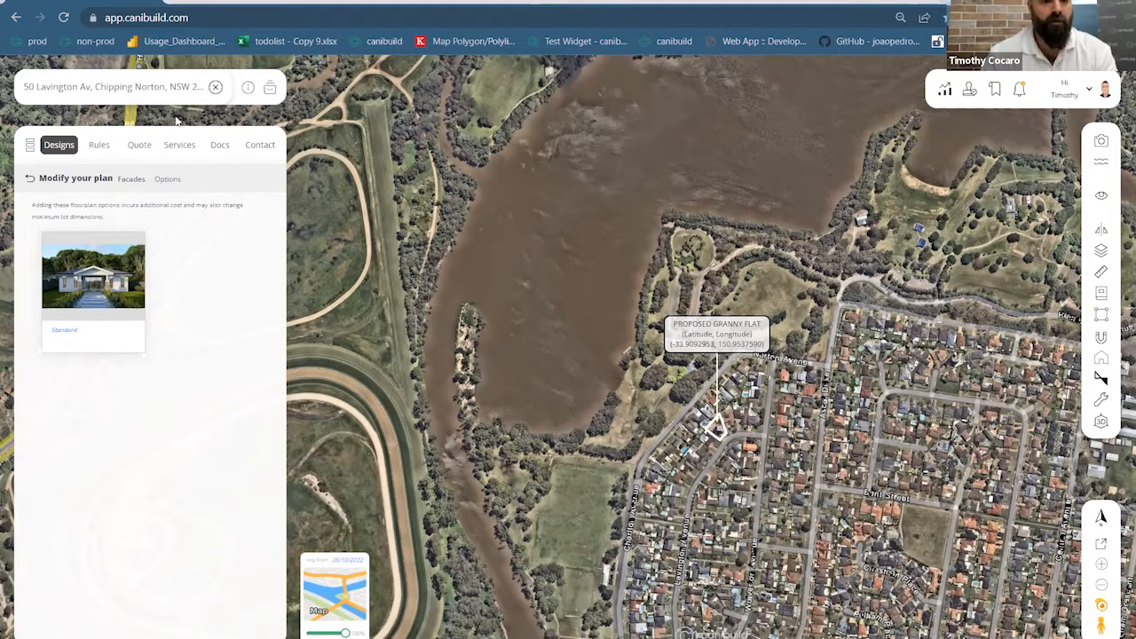
{"action": "left_click", "coordinate": [216, 87]}
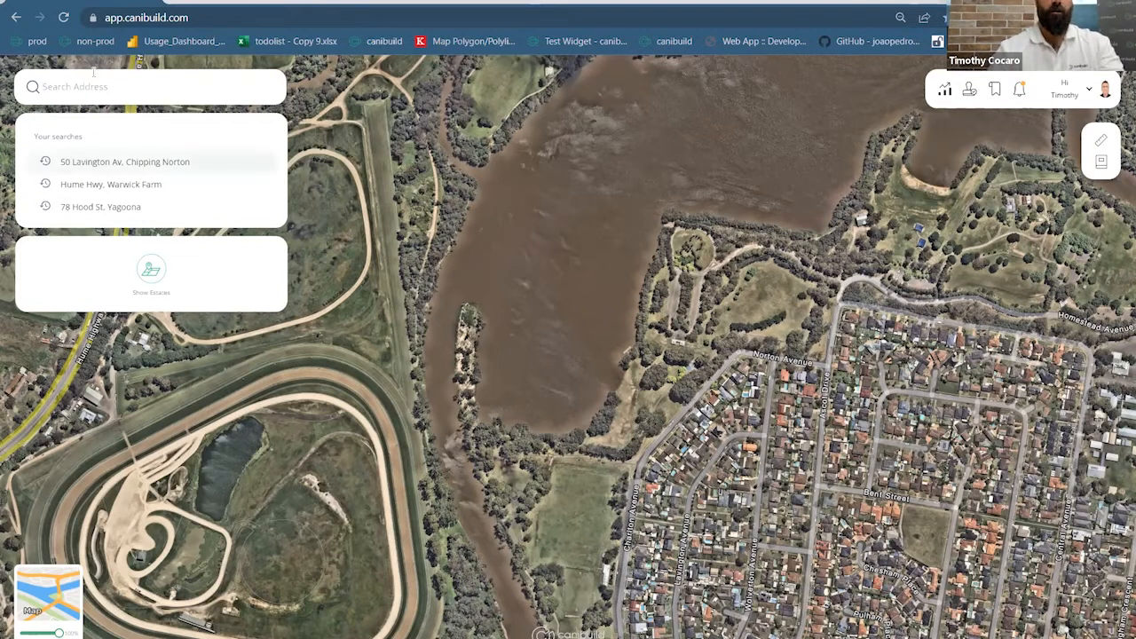
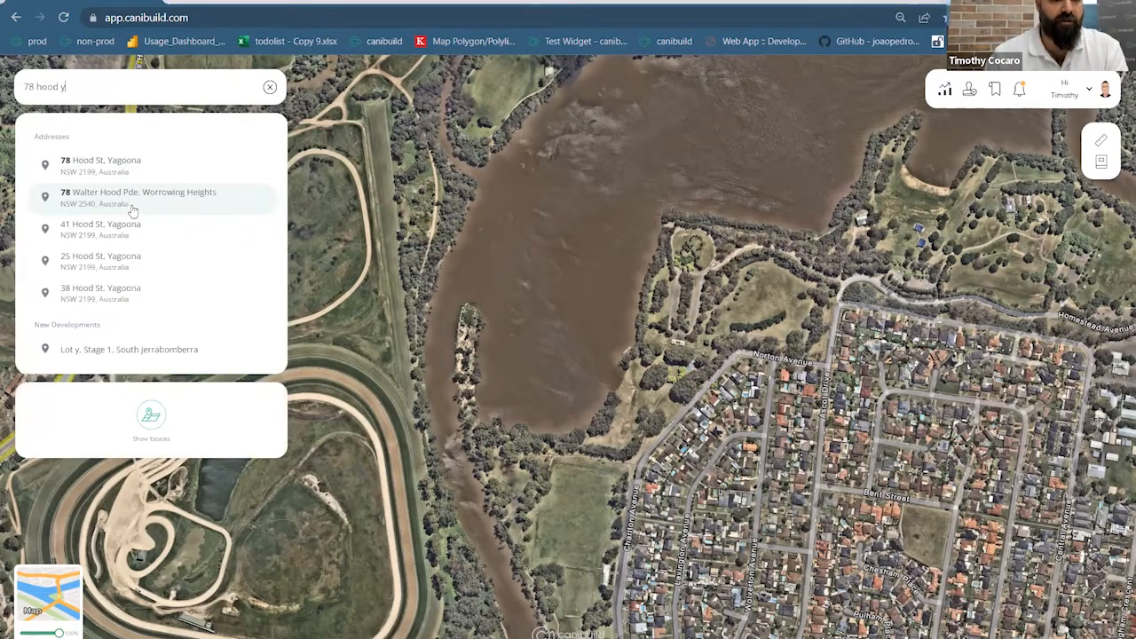
{"action": "left_click", "coordinate": [129, 162]}
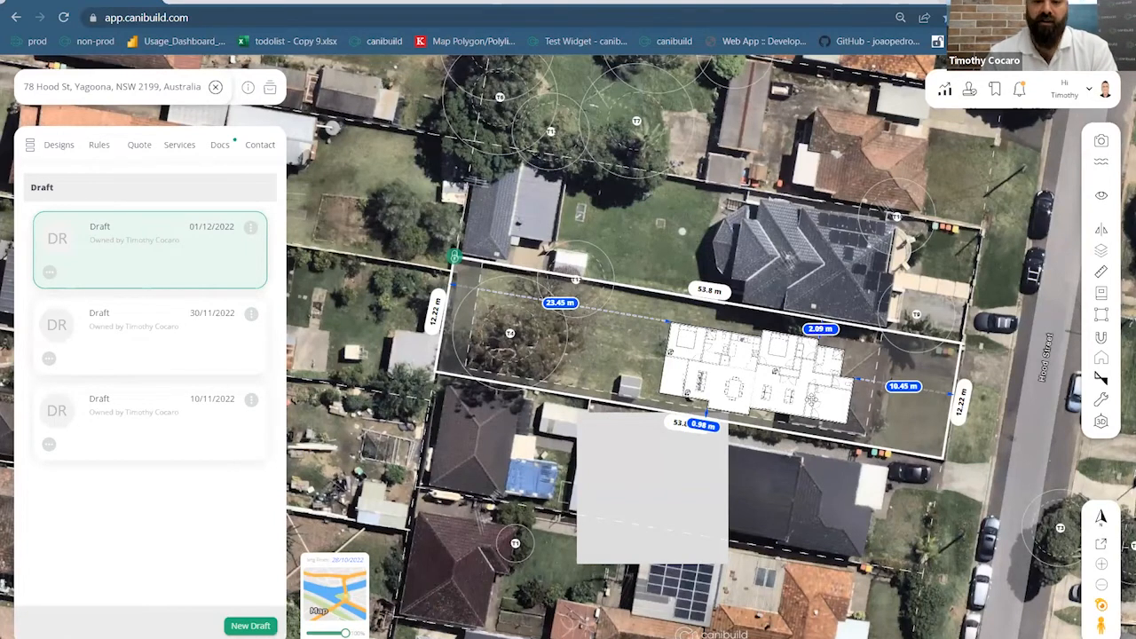
{"action": "scroll", "coordinate": [811, 428], "scroll_direction": "down", "scroll_amount": 2}
{"action": "scroll", "coordinate": [811, 429], "scroll_direction": "down", "scroll_amount": 5}
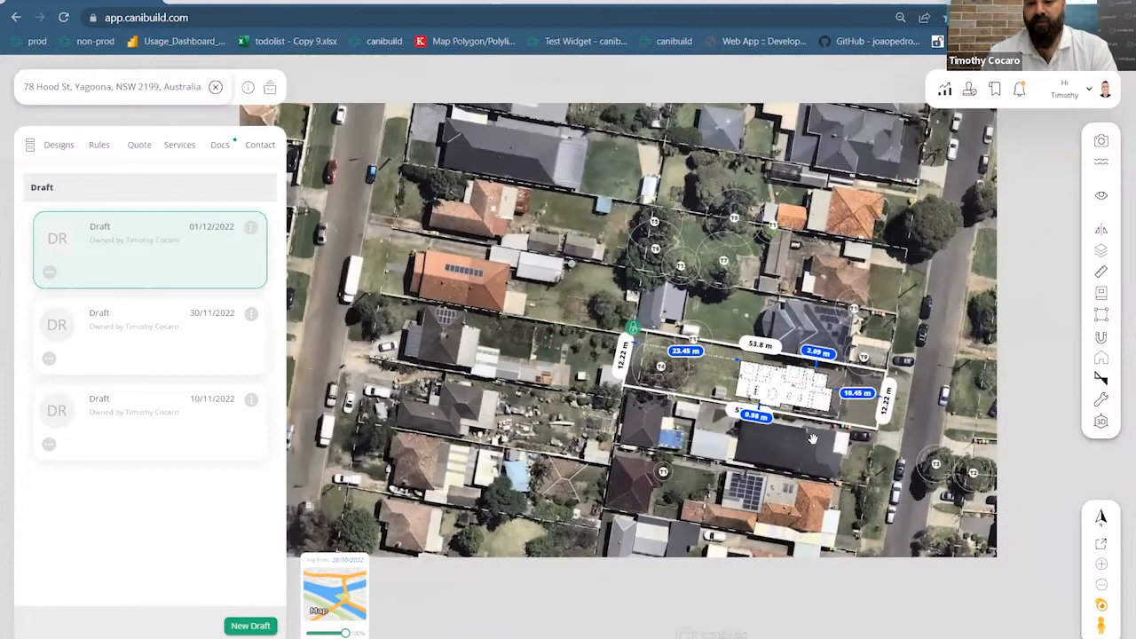
{"action": "scroll", "coordinate": [804, 425], "scroll_direction": "down", "scroll_amount": 4}
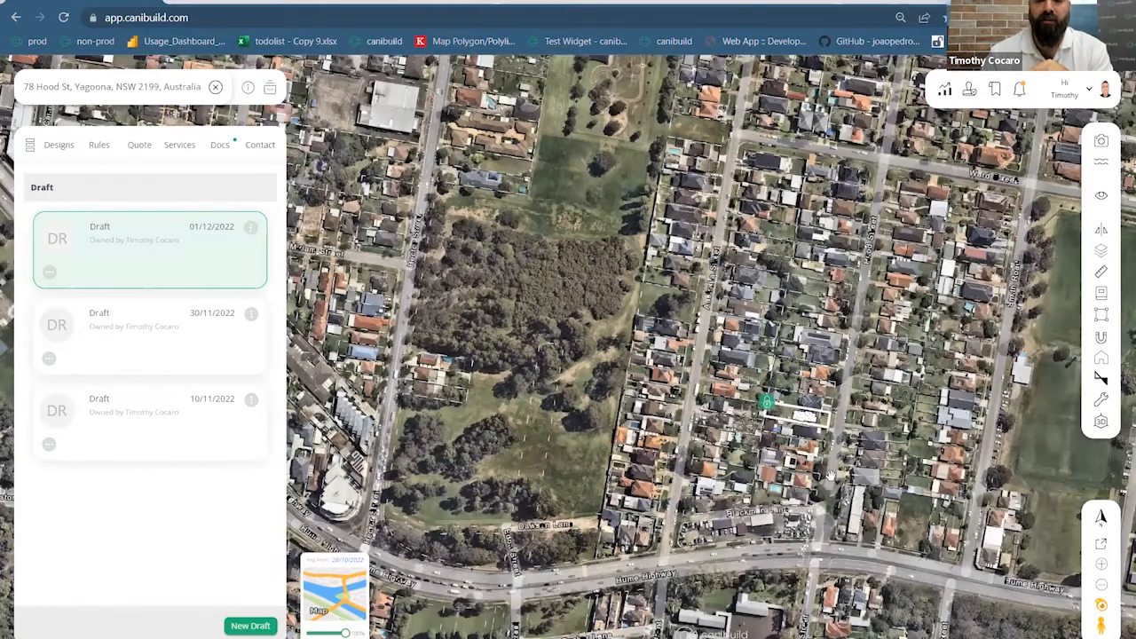
{"action": "scroll", "coordinate": [829, 476], "scroll_direction": "down", "scroll_amount": 6}
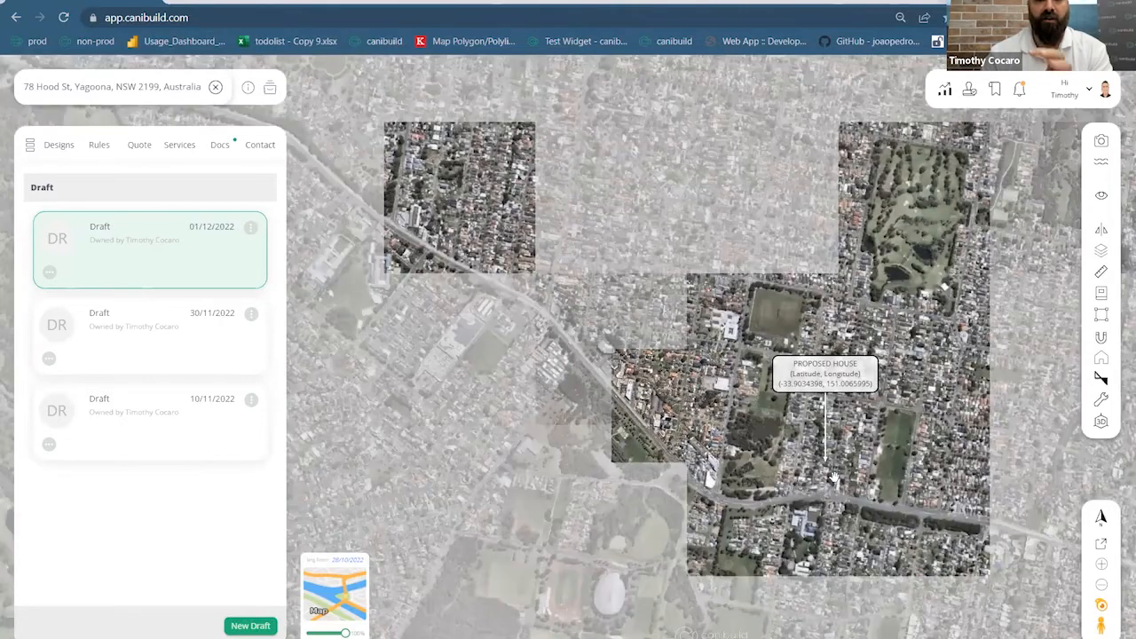
{"action": "scroll", "coordinate": [796, 432], "scroll_direction": "up", "scroll_amount": 5}
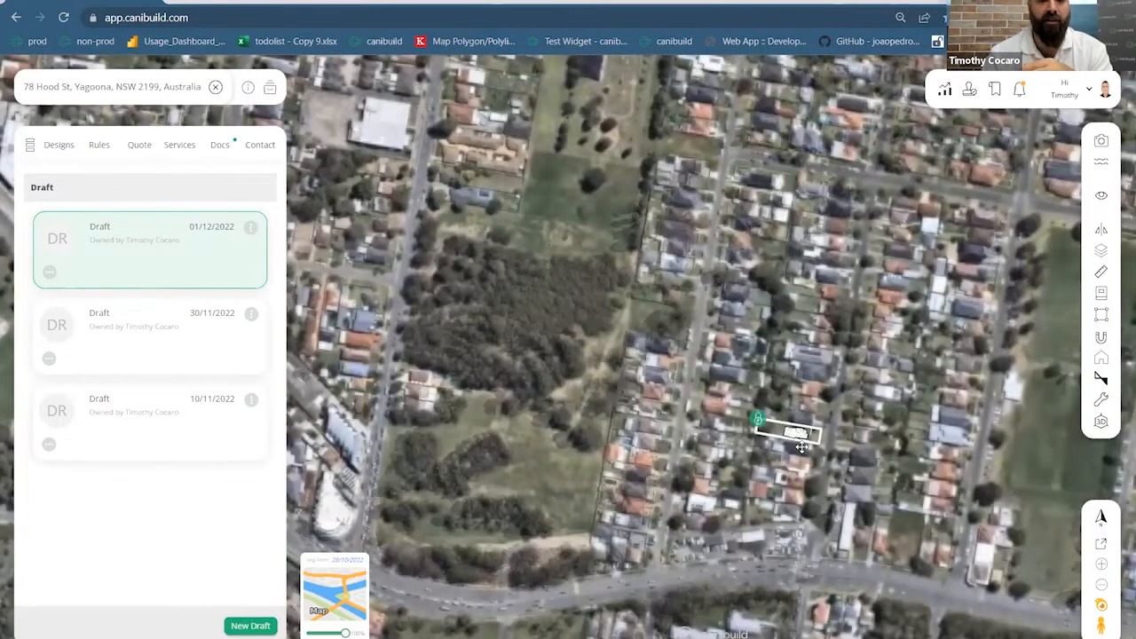
{"action": "scroll", "coordinate": [801, 446], "scroll_direction": "up", "scroll_amount": 3}
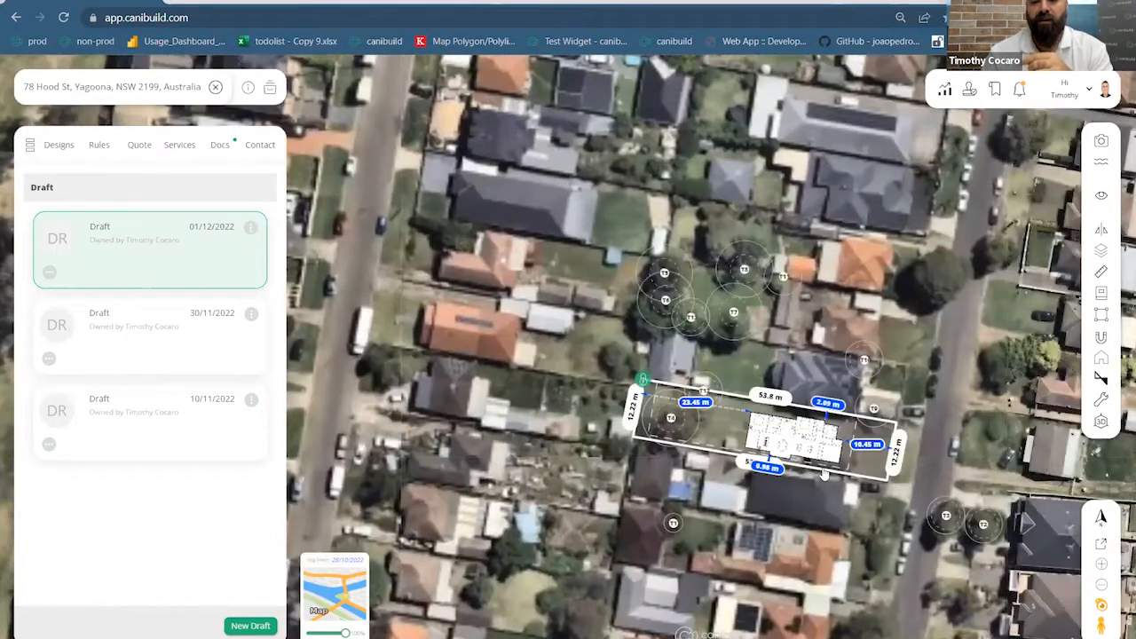
{"action": "scroll", "coordinate": [823, 475], "scroll_direction": "up", "scroll_amount": 5}
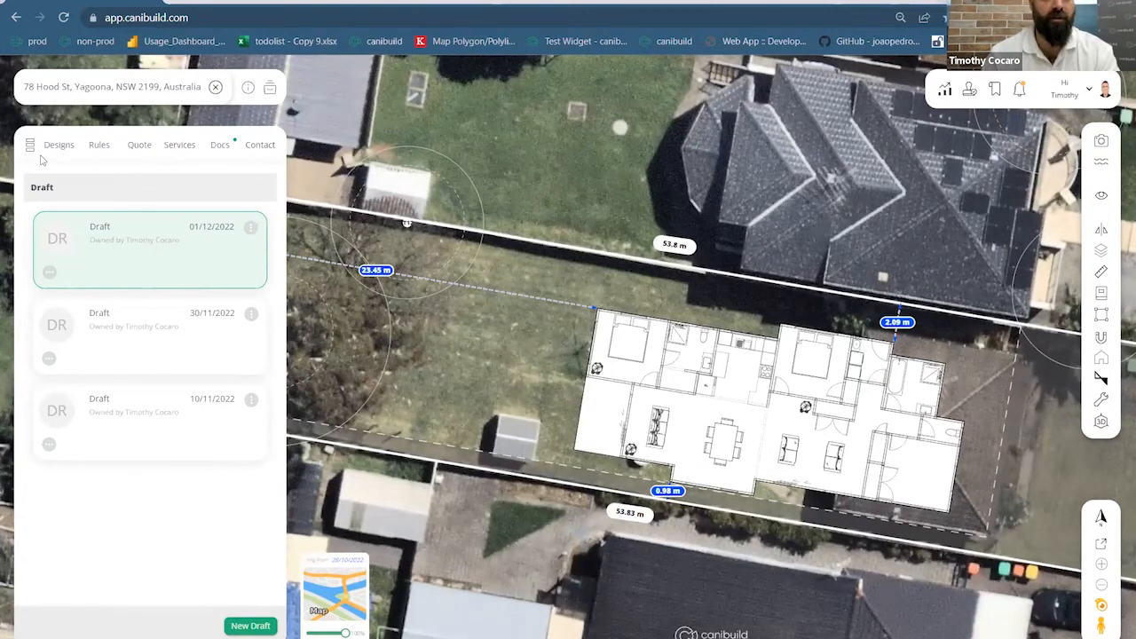
Delete the placed floor plan structure from the Yagoona lot and confirm the deletion
{"action": "right_click", "coordinate": [771, 383]}
{"action": "left_click", "coordinate": [801, 392]}
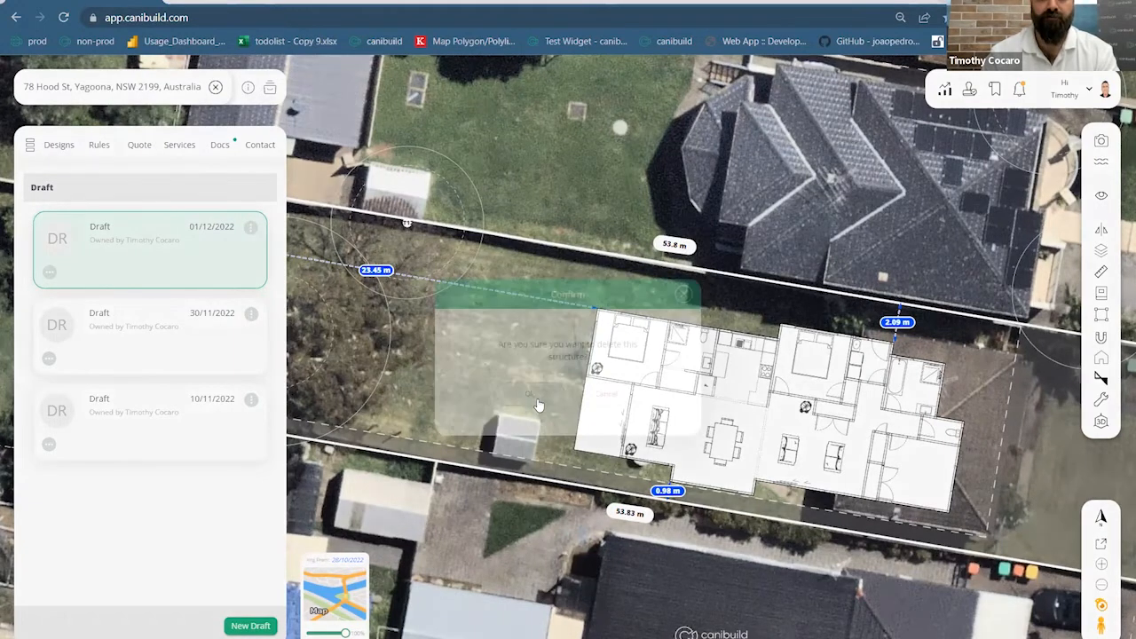
{"action": "left_click", "coordinate": [532, 390]}
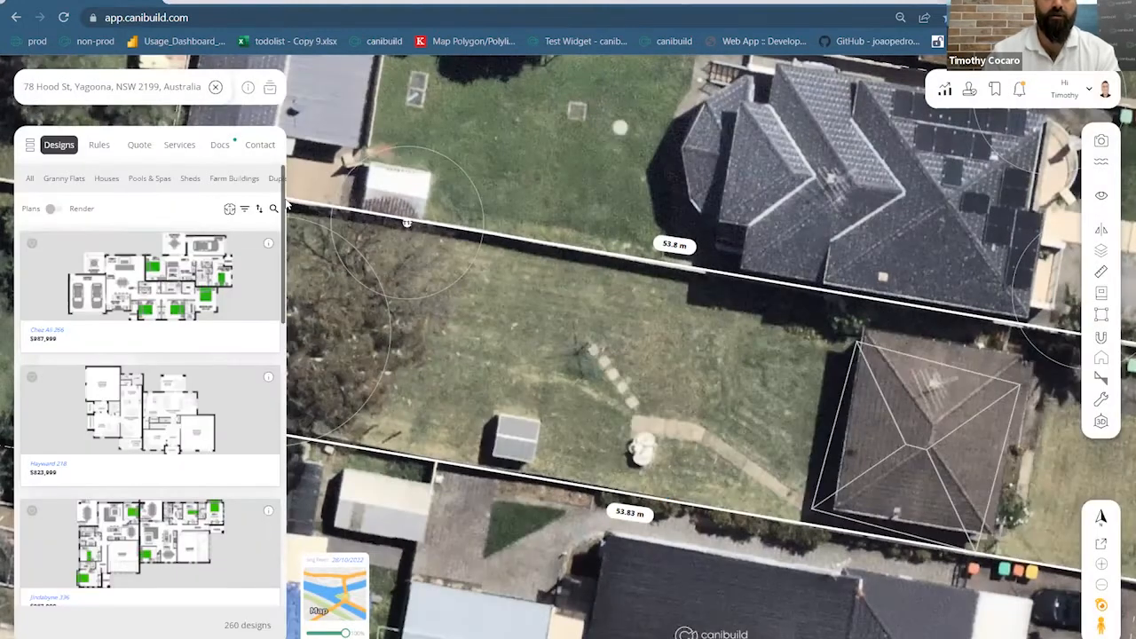
Search the designs for 'orl' and place the Orlando 28 design on the lot
{"action": "left_click", "coordinate": [274, 206]}
{"action": "type", "text": "or"}
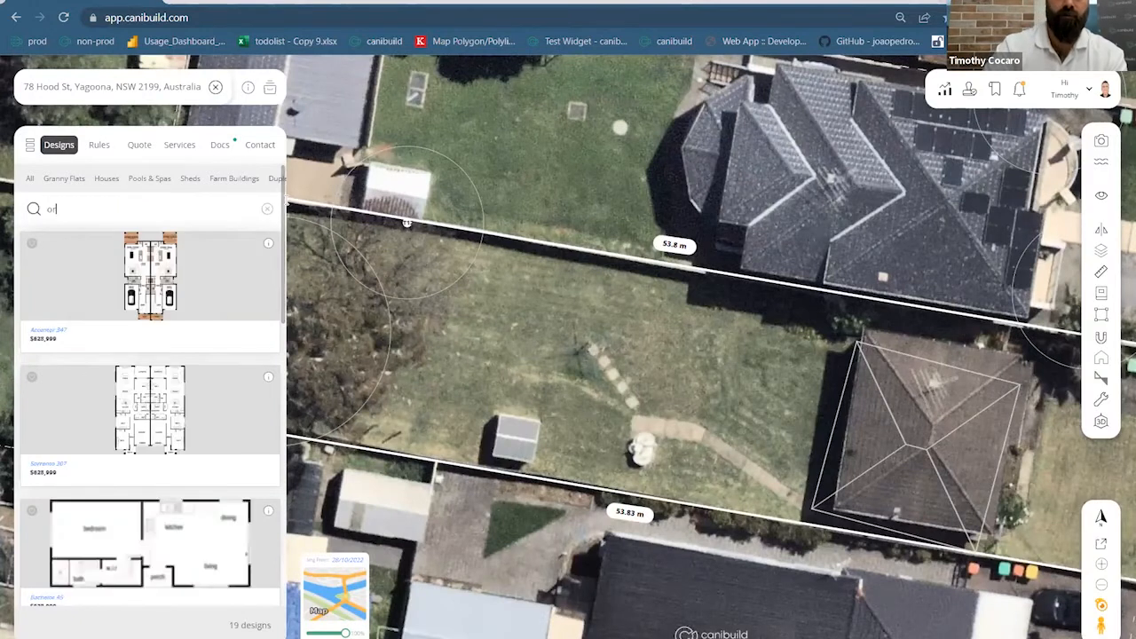
{"action": "type", "text": "l"}
{"action": "left_click", "coordinate": [133, 288]}
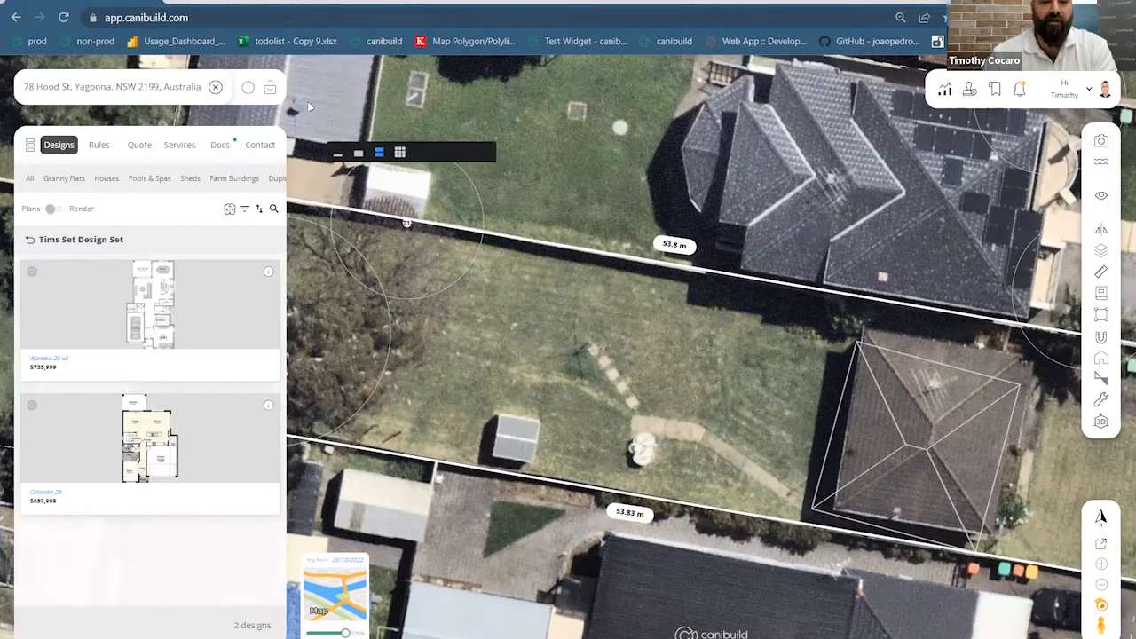
{"action": "left_click", "coordinate": [180, 454]}
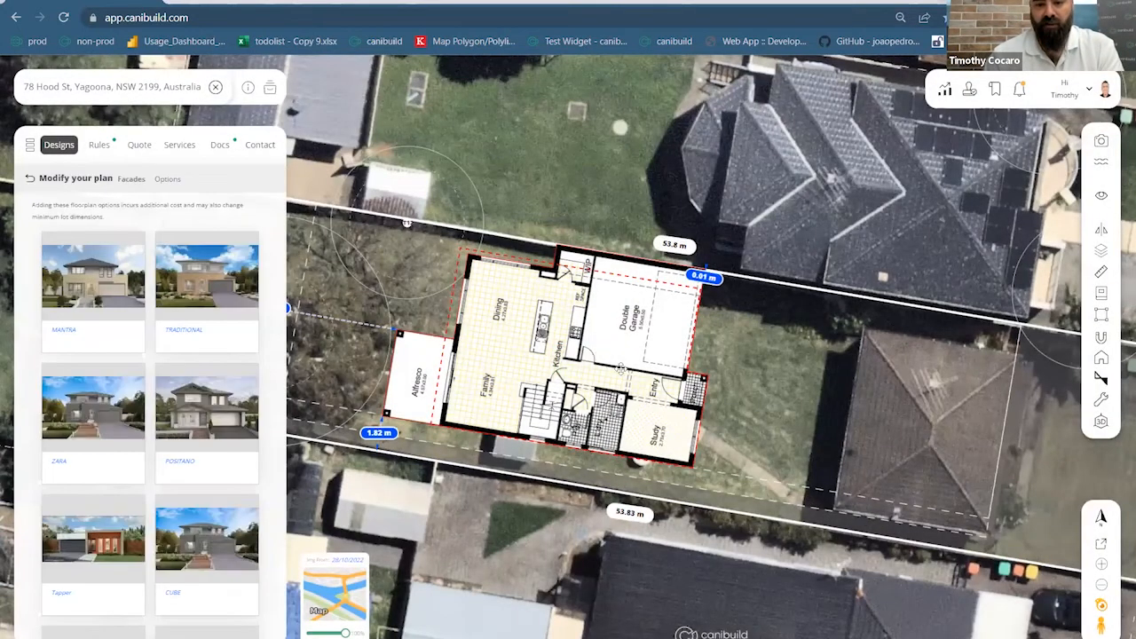
Drag the house plan right and down to roughly position it on the lot
{"action": "left_click_drag", "start_coordinate": [621, 369], "coordinate": [950, 414]}
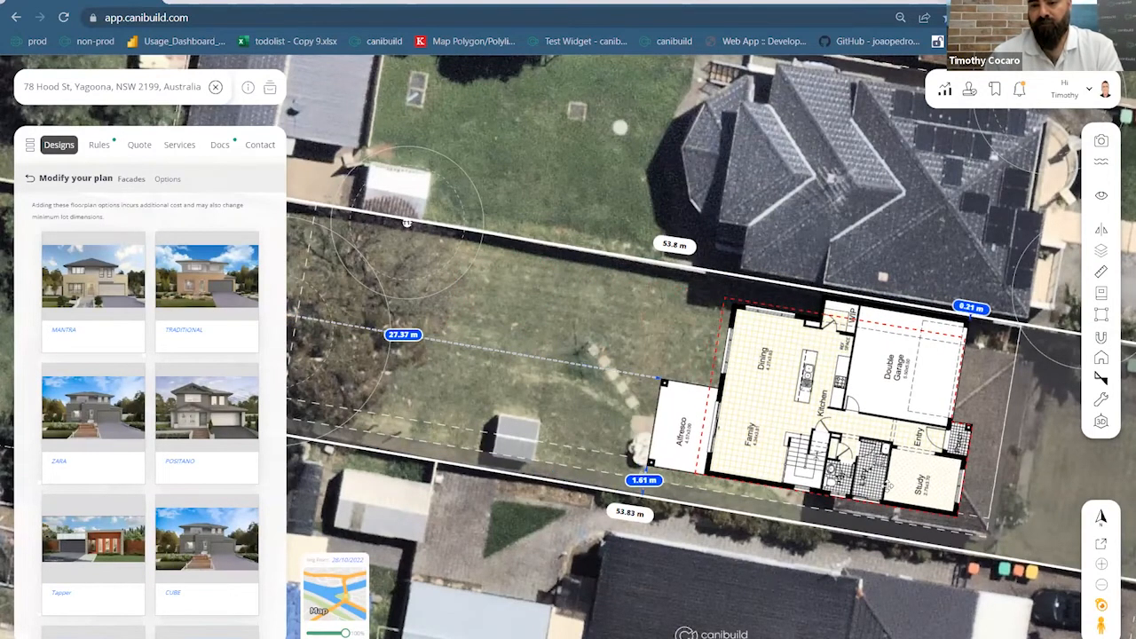
{"action": "scroll", "coordinate": [887, 485], "scroll_direction": "down", "scroll_amount": 5}
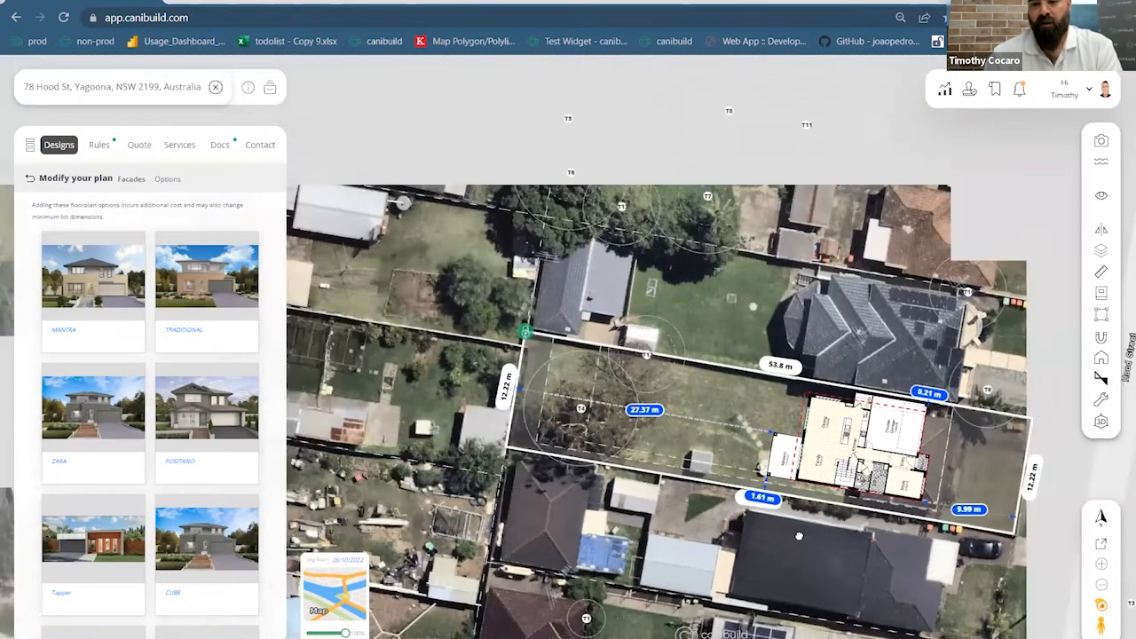
{"action": "left_click_drag", "start_coordinate": [799, 536], "coordinate": [686, 516]}
{"action": "scroll", "coordinate": [904, 516], "scroll_direction": "up", "scroll_amount": 3}
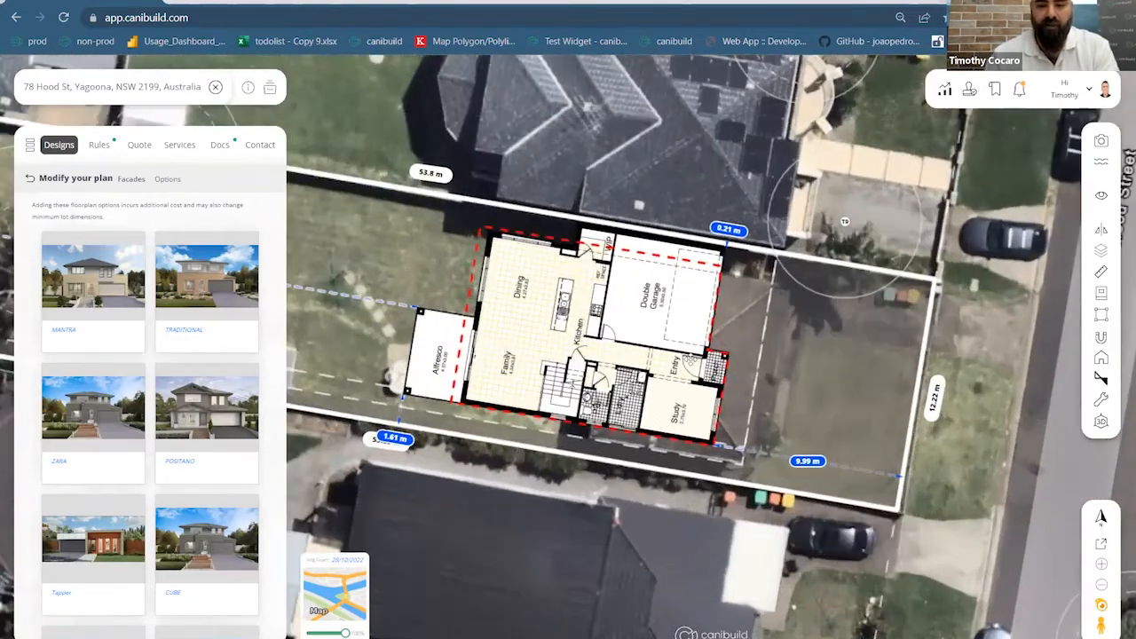
{"action": "left_click_drag", "start_coordinate": [687, 340], "coordinate": [691, 358]}
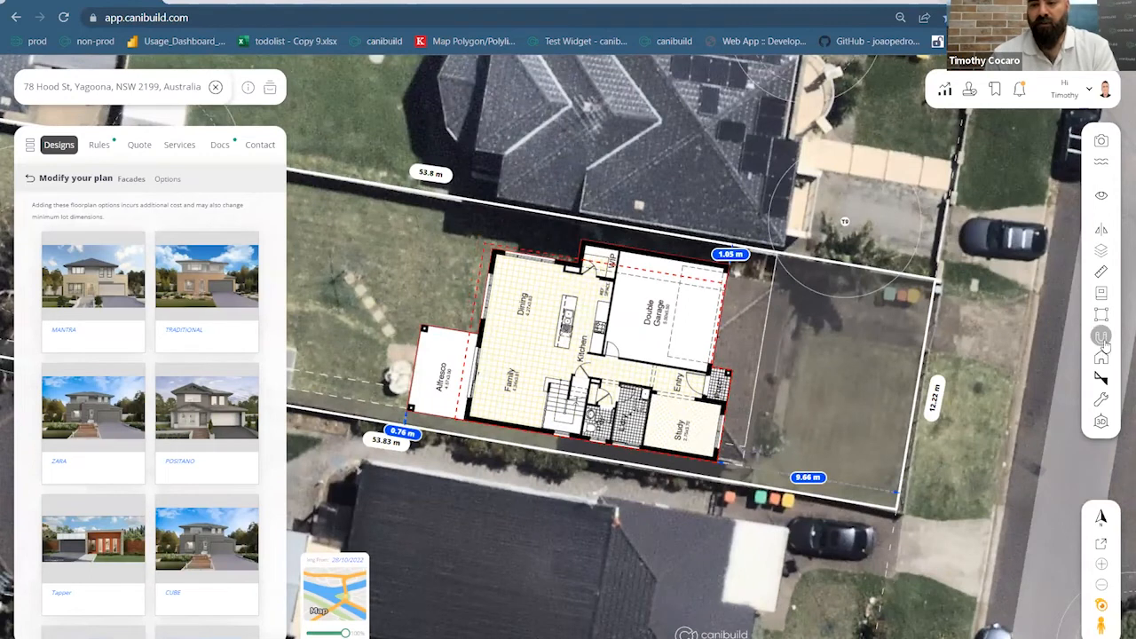
{"action": "left_click_drag", "start_coordinate": [569, 399], "coordinate": [579, 386]}
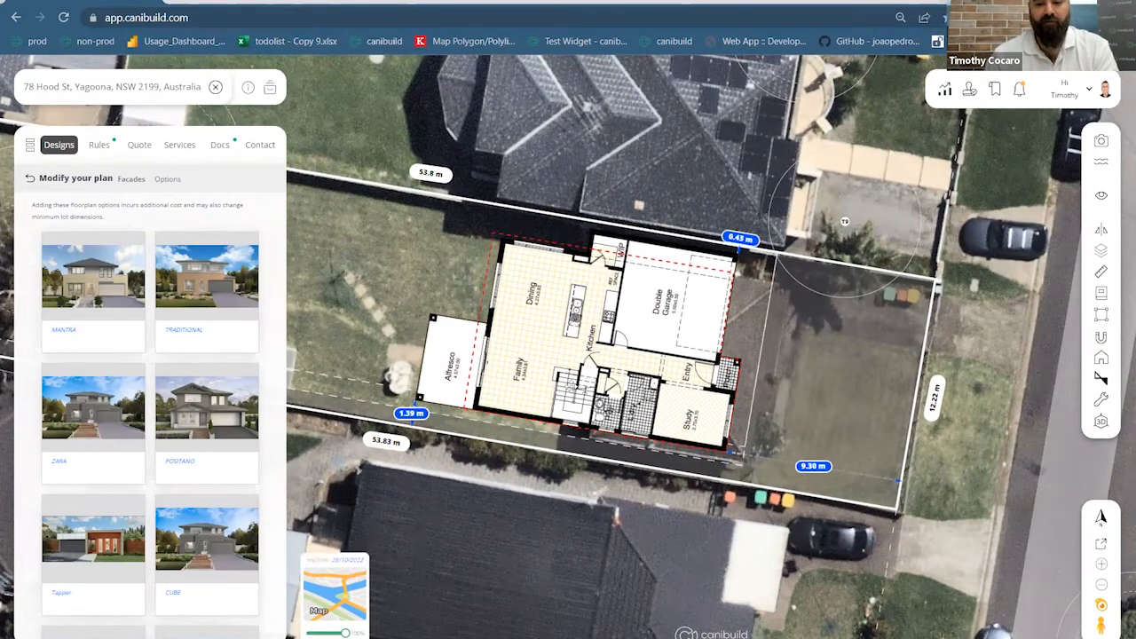
Change the 9.30 m front setback to exactly 10 m
{"action": "double_click", "coordinate": [820, 468]}
{"action": "type", "text": "10"}
{"action": "key", "text": "Return"}
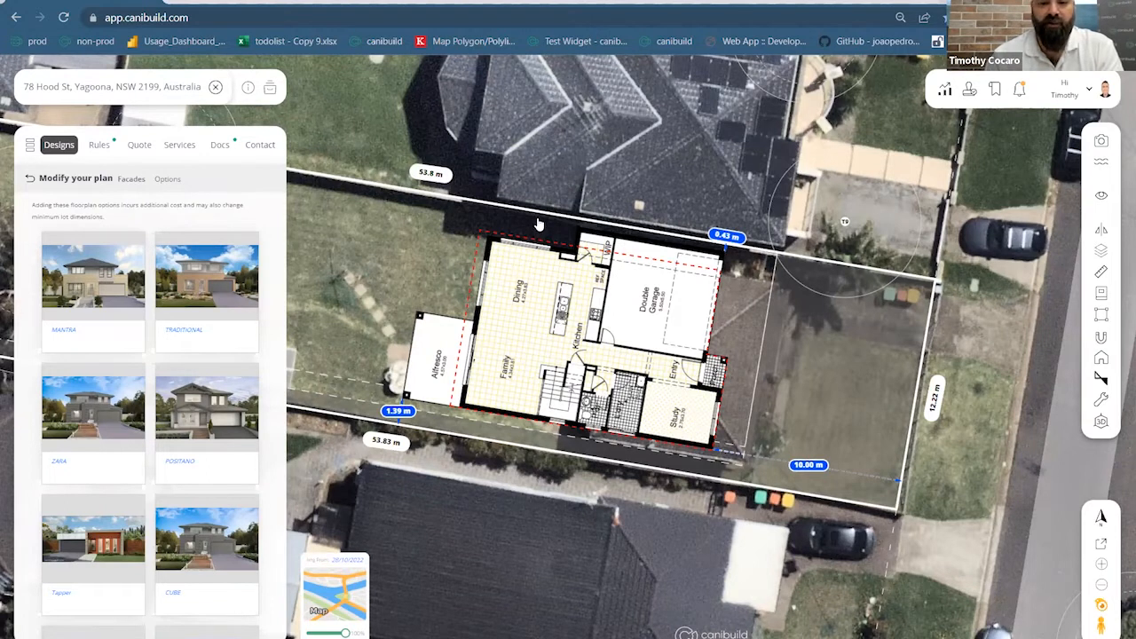
{"action": "scroll", "coordinate": [543, 232], "scroll_direction": "up", "scroll_amount": 3}
{"action": "scroll", "coordinate": [546, 276], "scroll_direction": "up", "scroll_amount": 2}
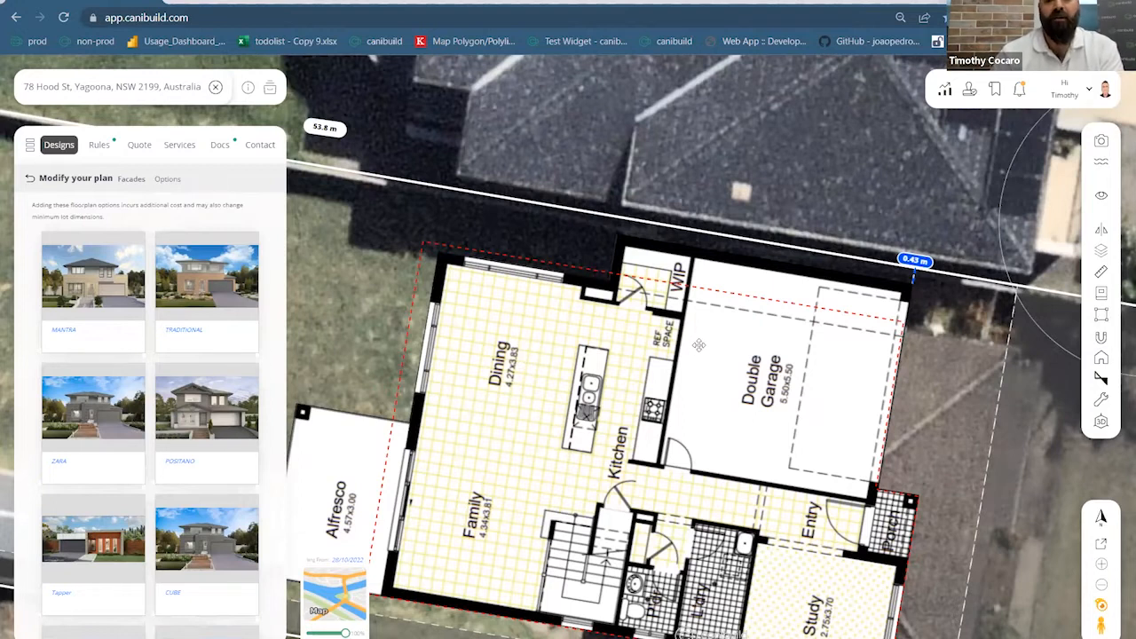
{"action": "scroll", "coordinate": [845, 375], "scroll_direction": "down", "scroll_amount": 4}
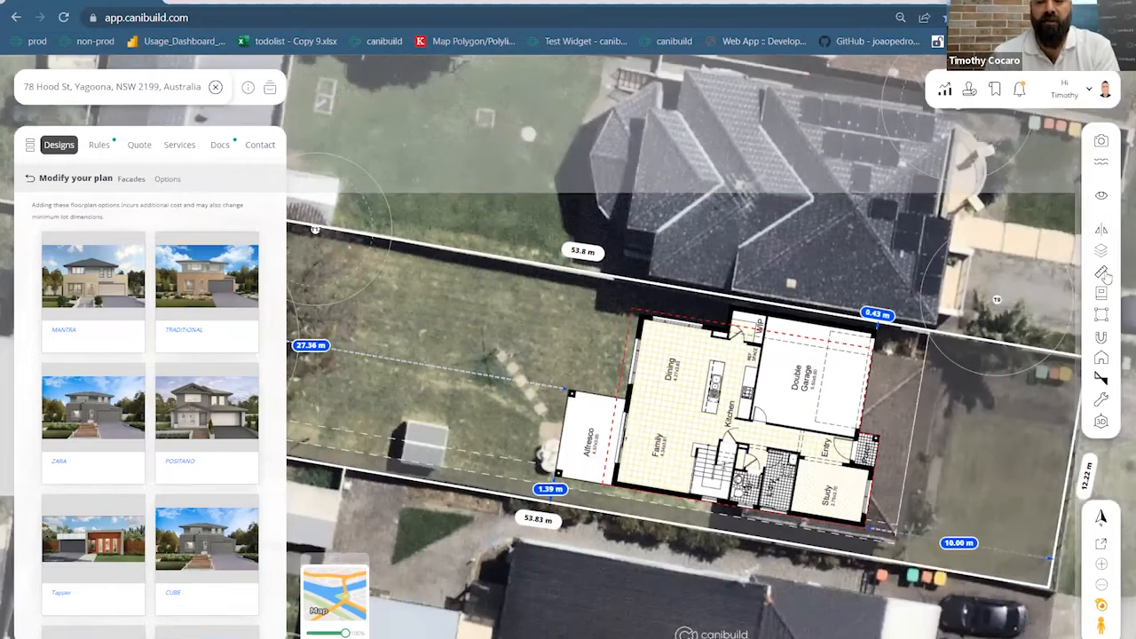
{"action": "left_click_drag", "start_coordinate": [1125, 341], "coordinate": [1079, 361]}
{"action": "left_click_drag", "start_coordinate": [1121, 309], "coordinate": [1052, 319]}
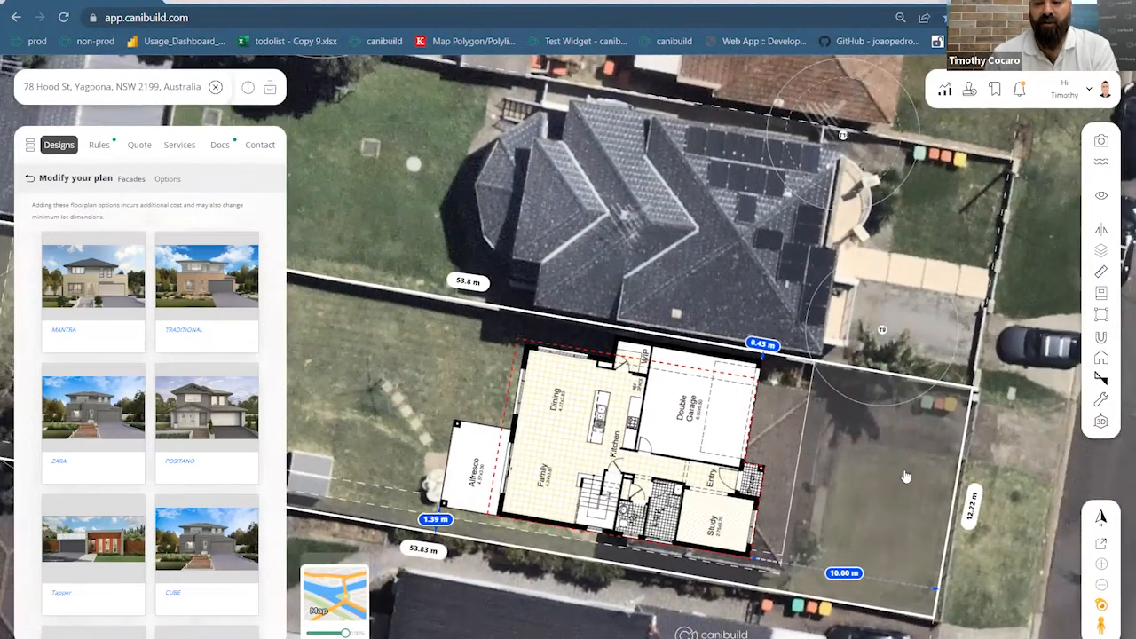
{"action": "left_click", "coordinate": [1100, 272]}
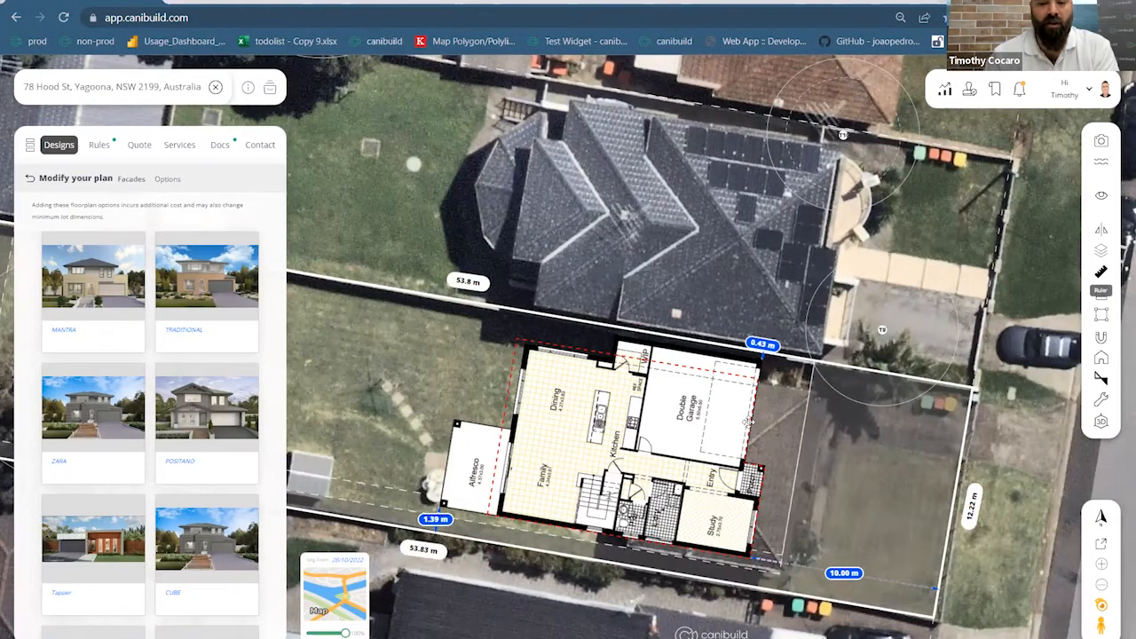
Measure from the garage edge to the front boundary, then shift the house left and back right
{"action": "left_click", "coordinate": [750, 423]}
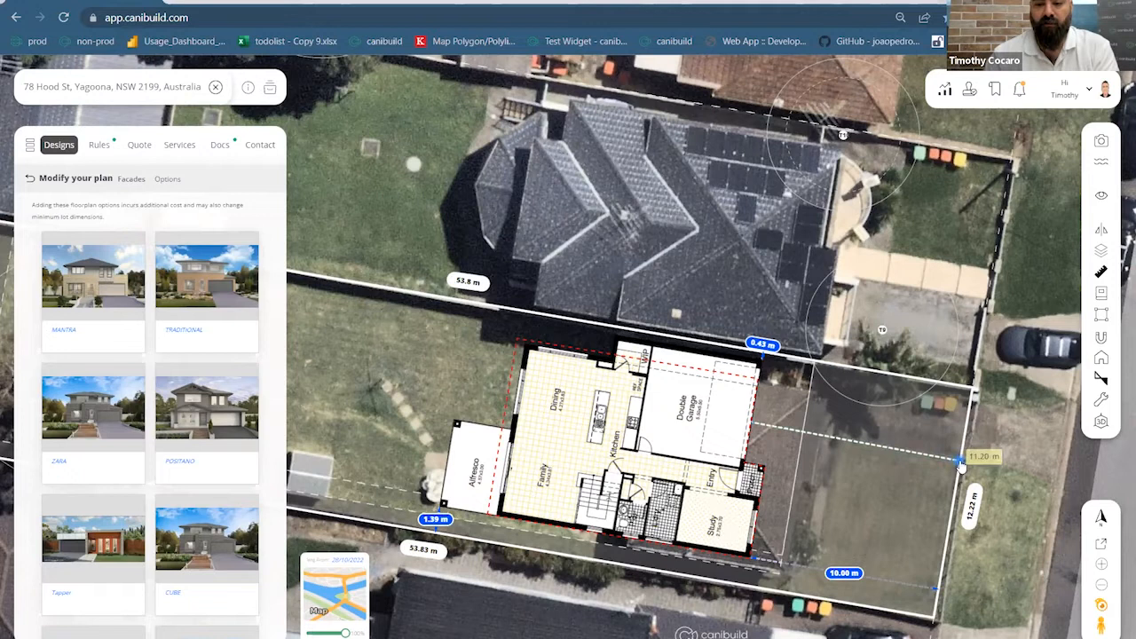
{"action": "left_click", "coordinate": [965, 499]}
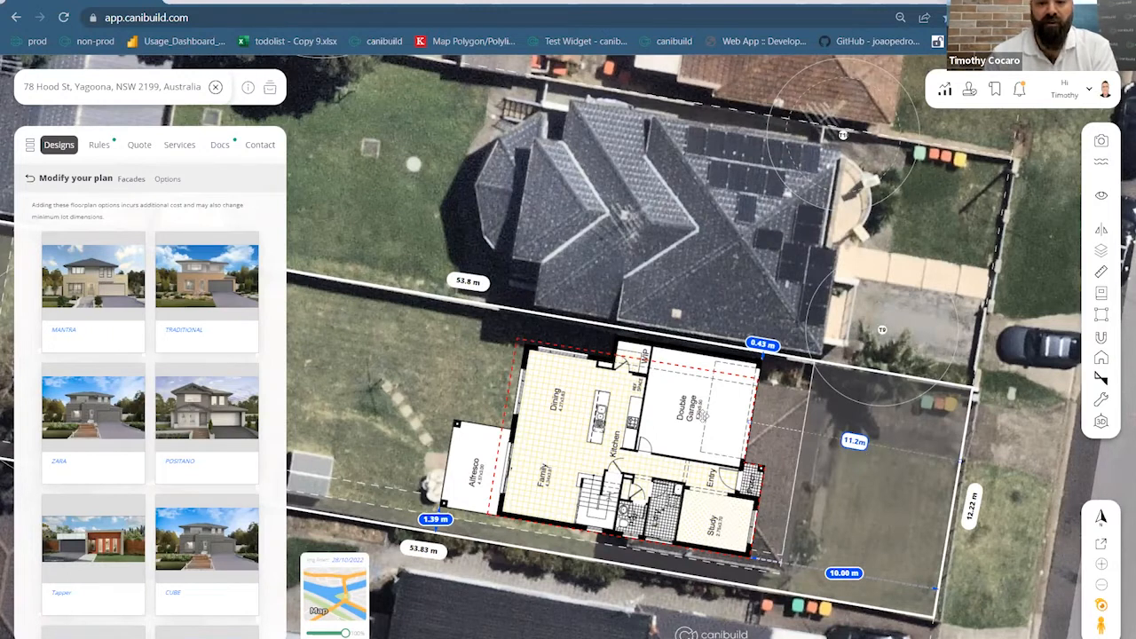
{"action": "left_click_drag", "start_coordinate": [689, 423], "coordinate": [592, 381]}
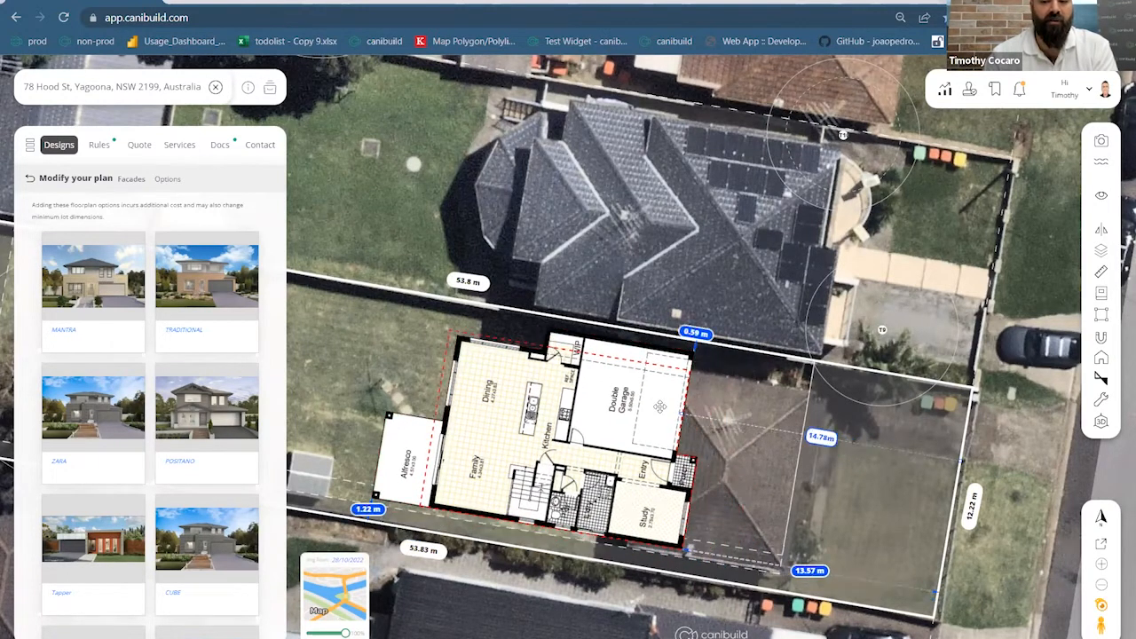
{"action": "left_click_drag", "start_coordinate": [672, 414], "coordinate": [734, 406]}
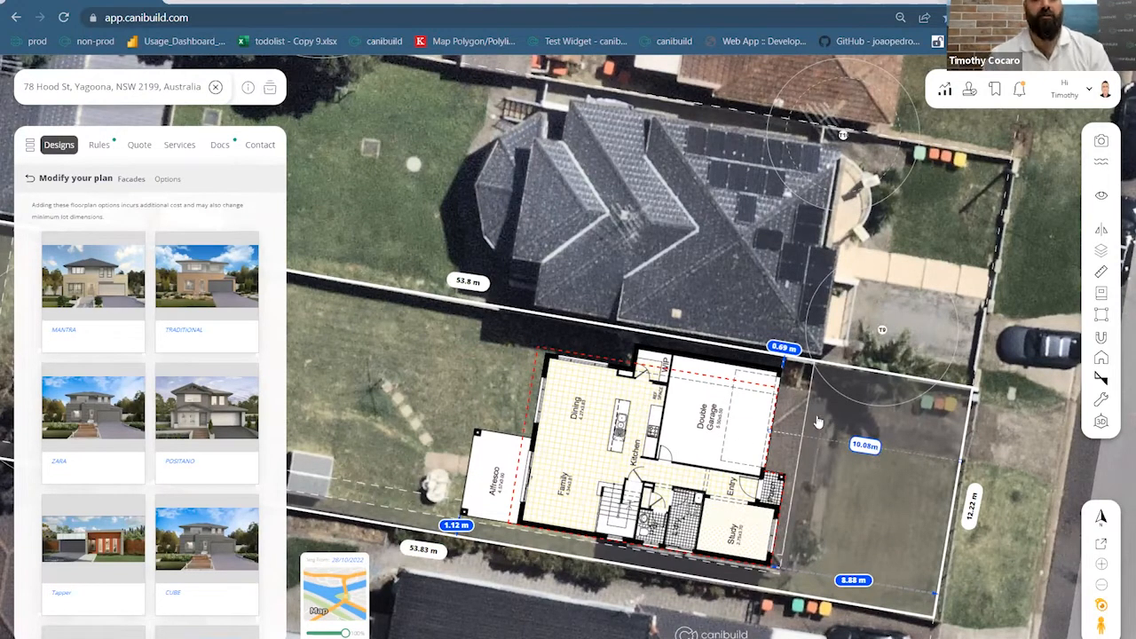
Measure the side wall's clearance to the side boundary and move the house left and down
{"action": "scroll", "coordinate": [497, 344], "scroll_direction": "up", "scroll_amount": 1}
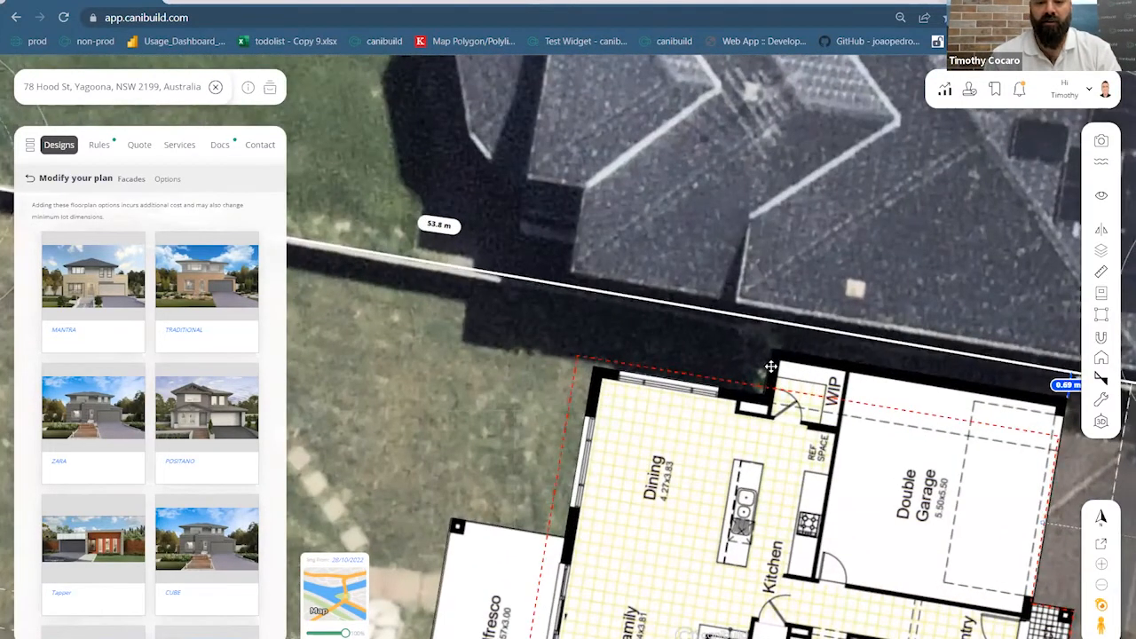
{"action": "left_click", "coordinate": [1101, 272]}
{"action": "left_click", "coordinate": [712, 385]}
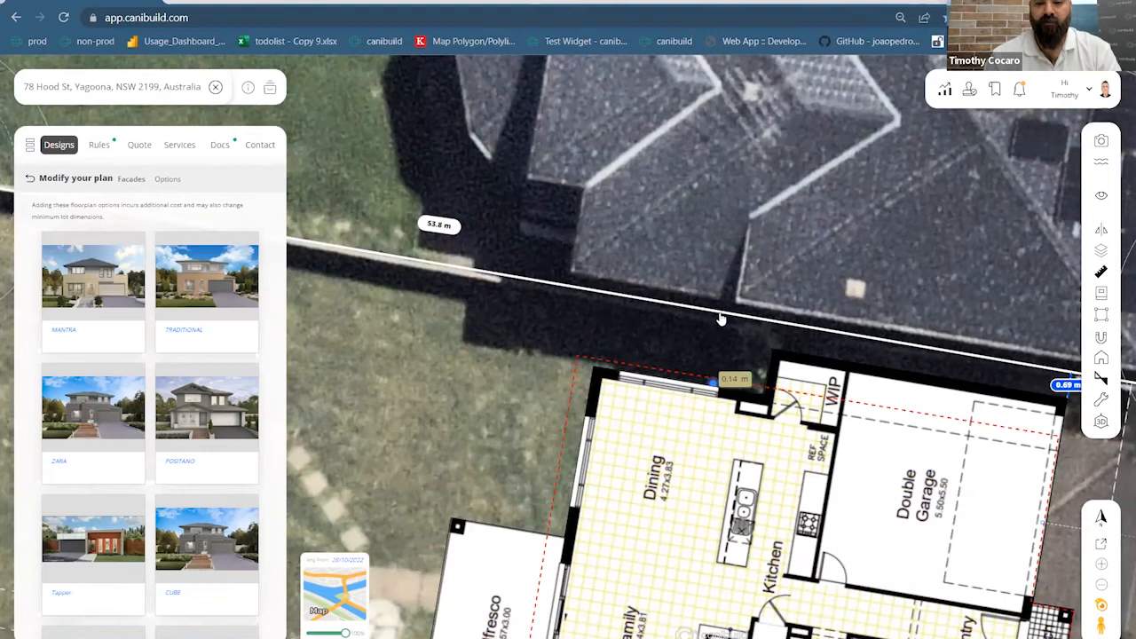
{"action": "left_click", "coordinate": [725, 318]}
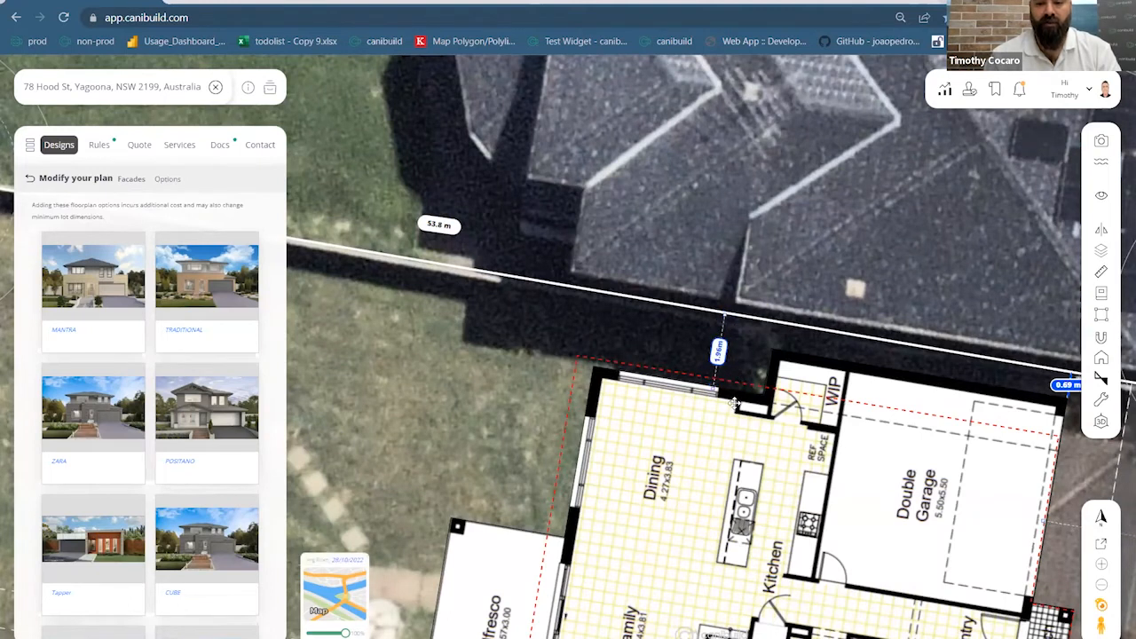
{"action": "scroll", "coordinate": [735, 404], "scroll_direction": "down", "scroll_amount": 4}
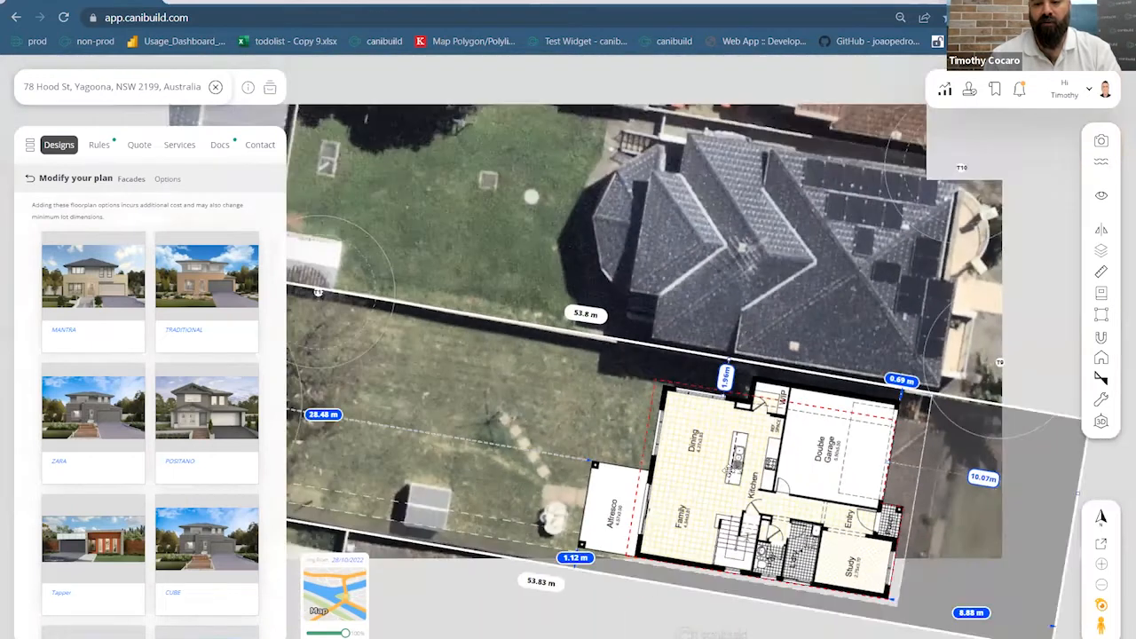
{"action": "left_click_drag", "start_coordinate": [754, 498], "coordinate": [743, 456]}
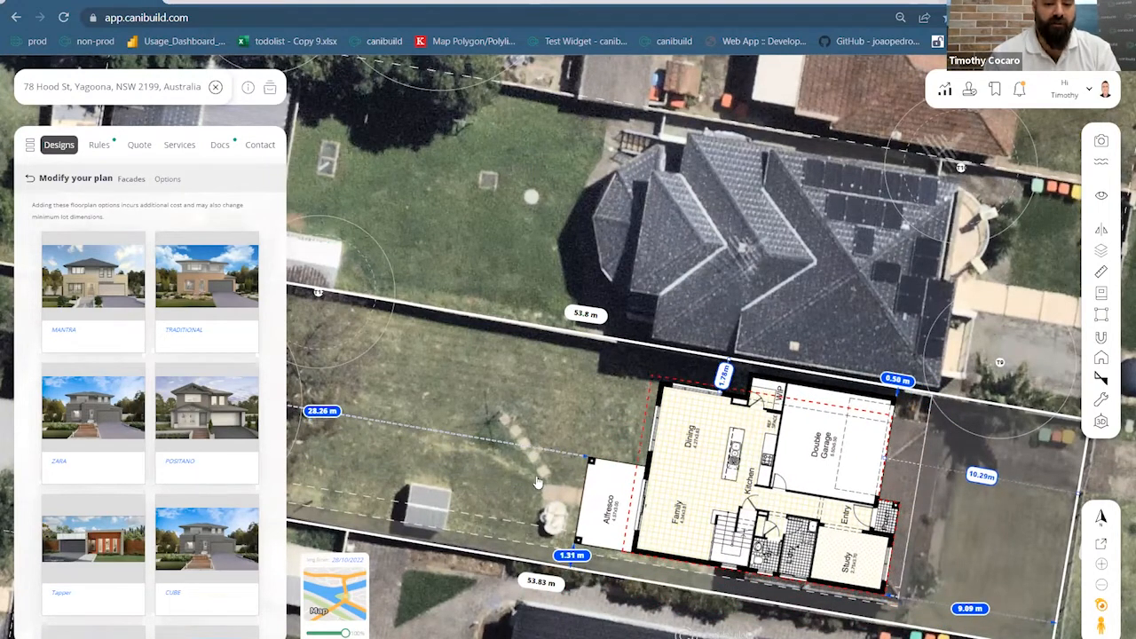
{"action": "left_click_drag", "start_coordinate": [520, 486], "coordinate": [636, 489]}
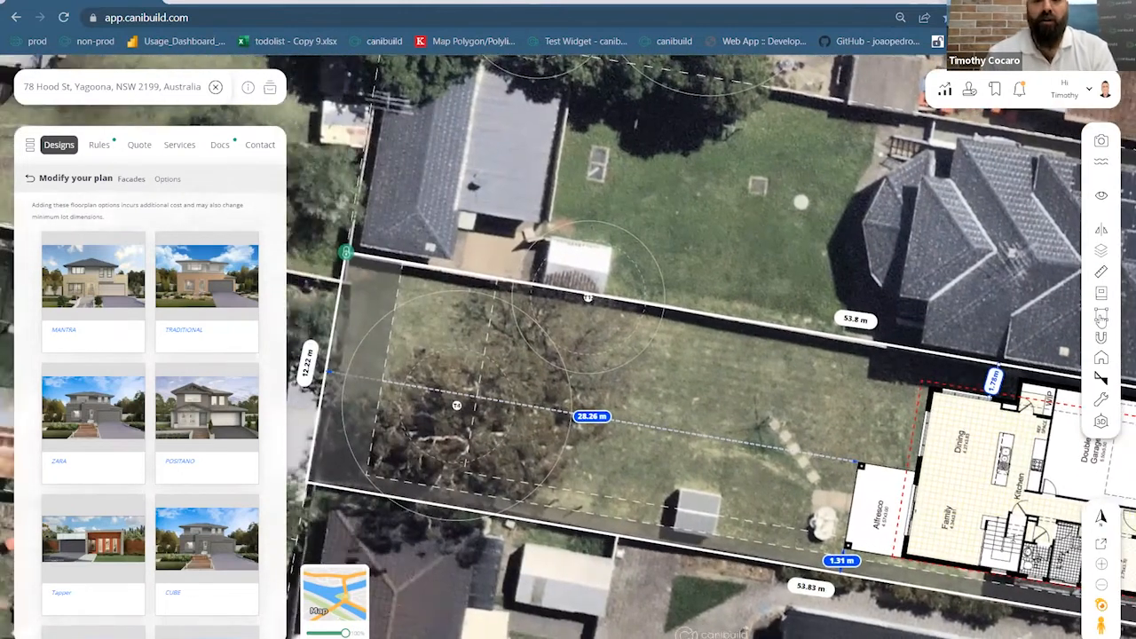
Draw a four-corner polygon of about 25.58 sqm in the backyard and slide it left
{"action": "left_click", "coordinate": [1099, 317]}
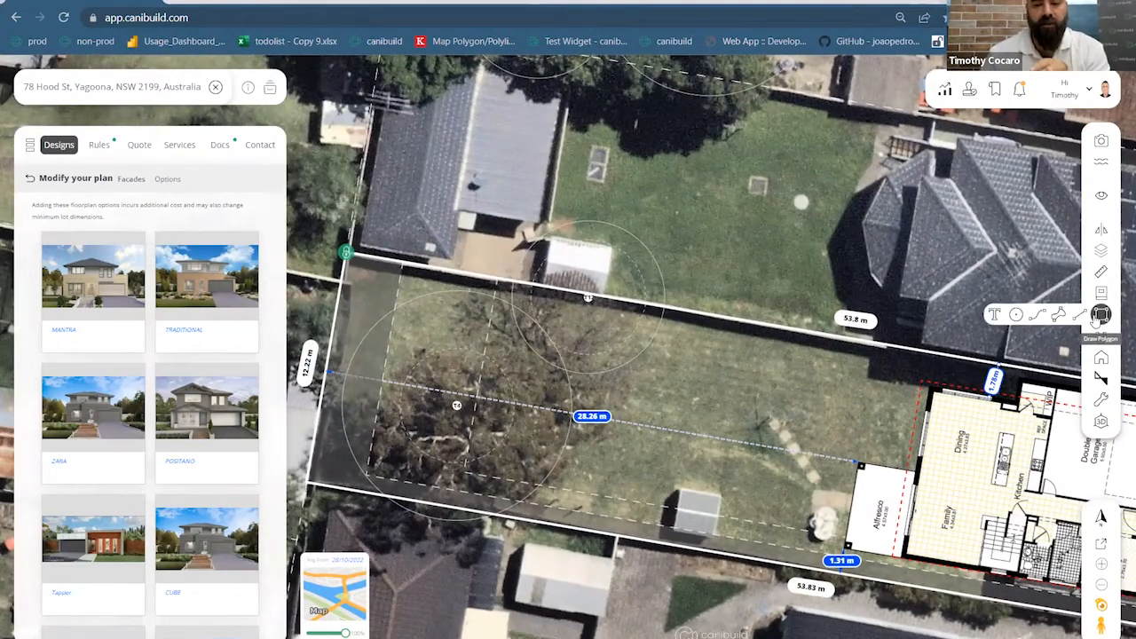
{"action": "left_click", "coordinate": [1095, 320]}
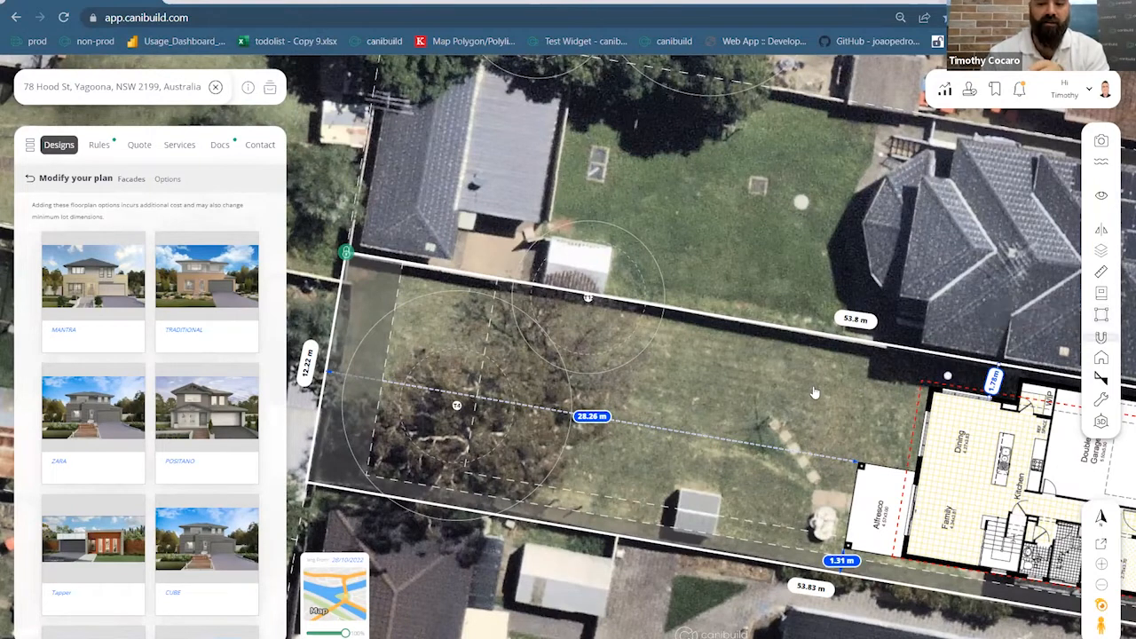
{"action": "left_click", "coordinate": [669, 352]}
{"action": "left_click", "coordinate": [738, 366]}
{"action": "left_click", "coordinate": [719, 489]}
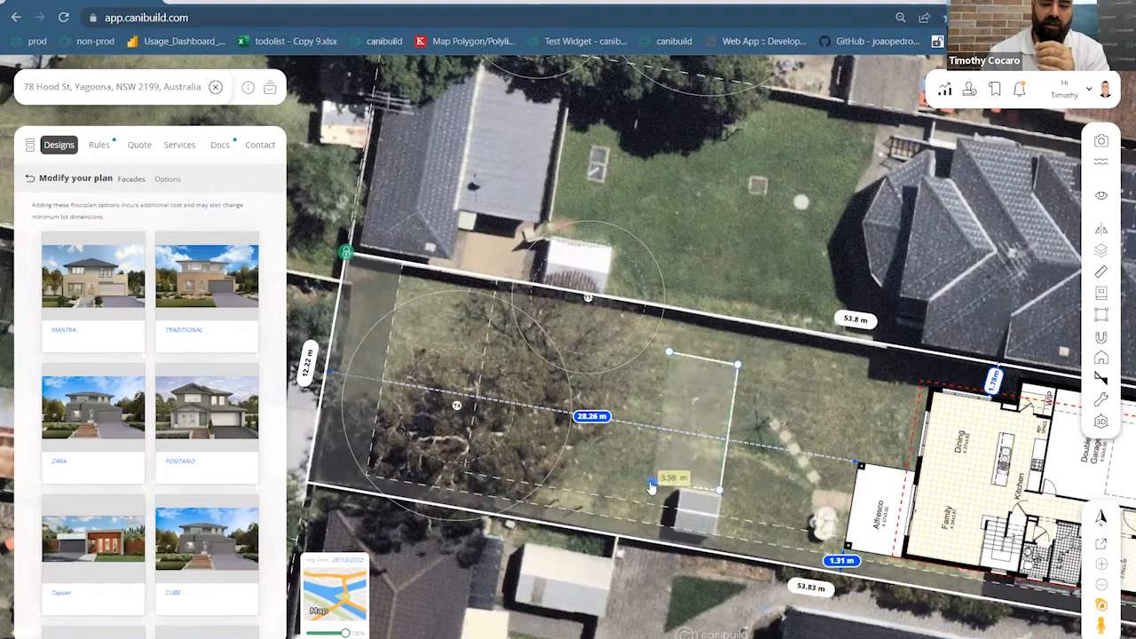
{"action": "double_click", "coordinate": [646, 480]}
{"action": "left_click_drag", "start_coordinate": [703, 408], "coordinate": [668, 406]}
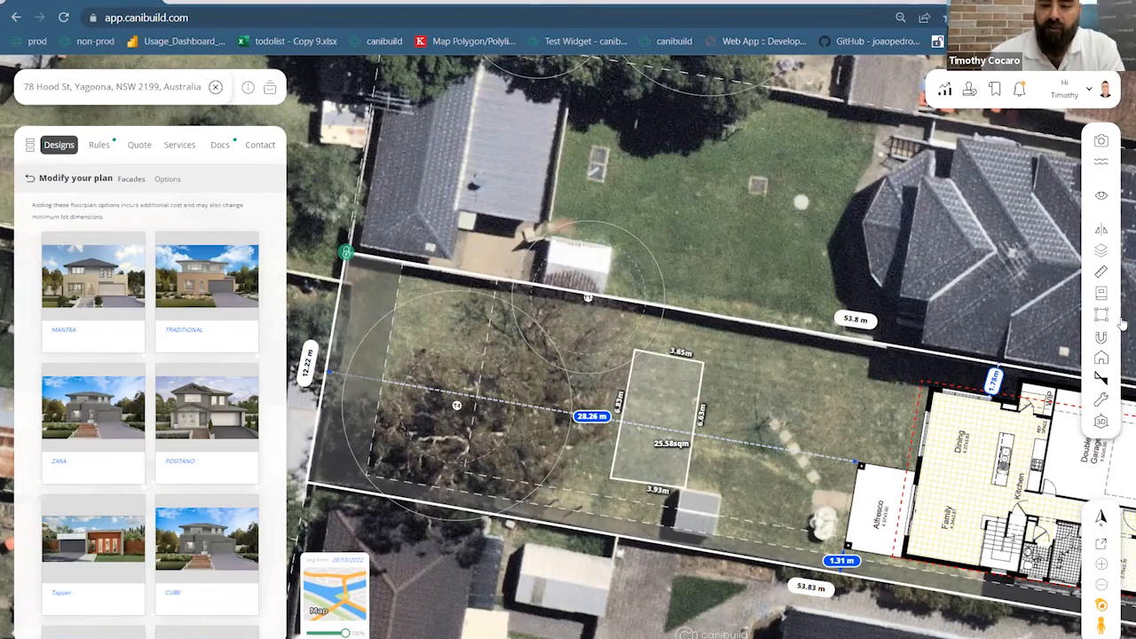
{"action": "left_click", "coordinate": [1102, 273]}
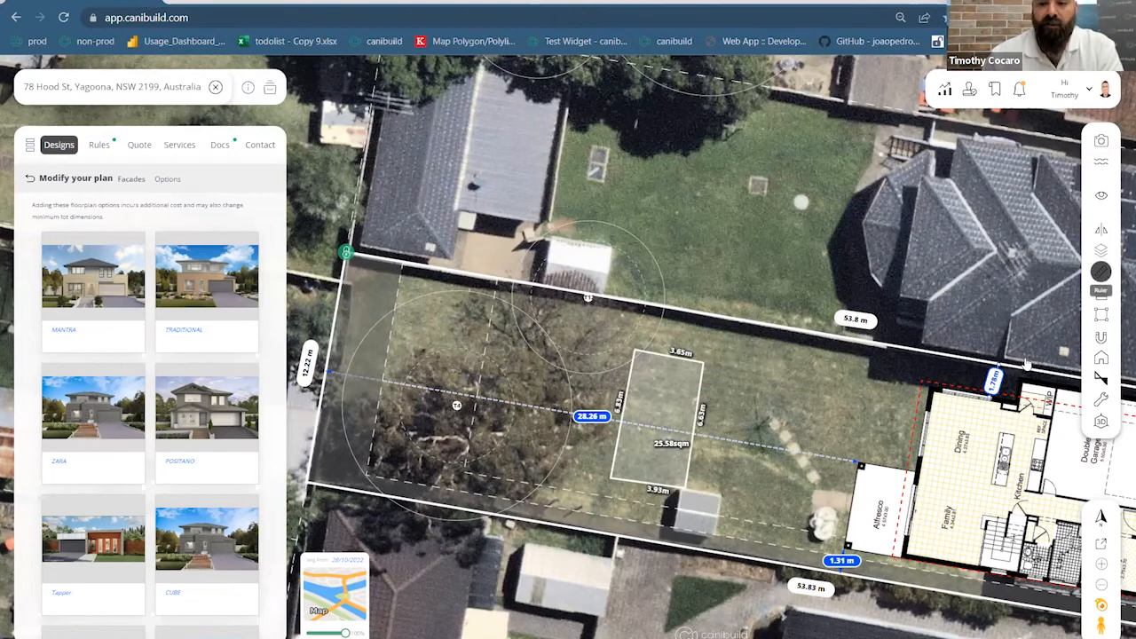
Measure the 4.34 m Alfresco-to-rectangle gap, then move the rectangle right and the house up-right
{"action": "left_click", "coordinate": [854, 491]}
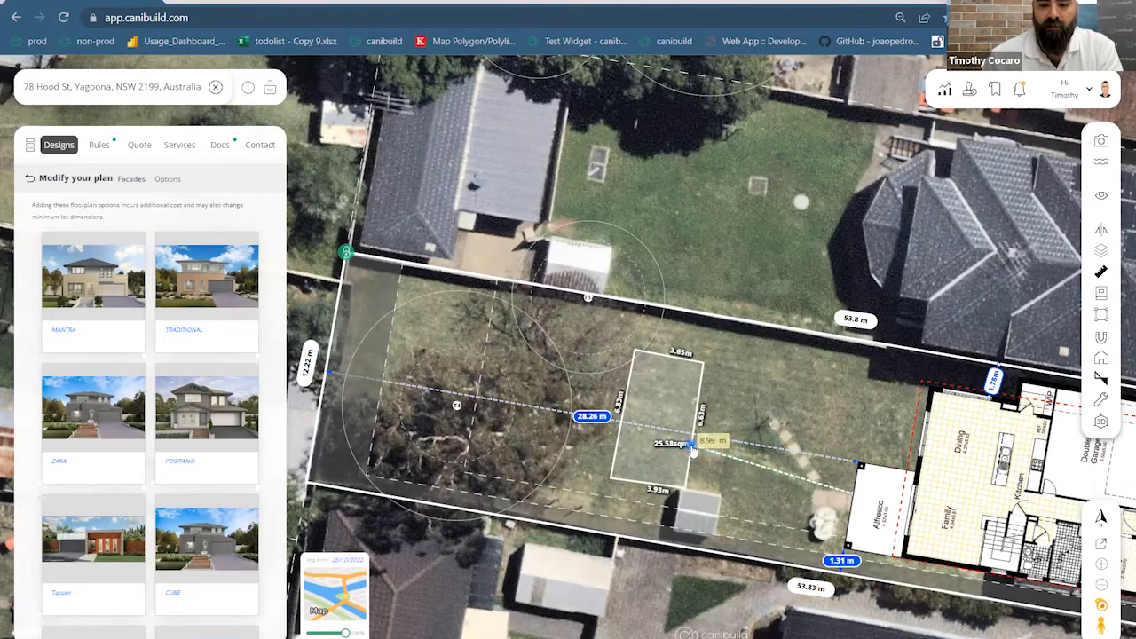
{"action": "left_click", "coordinate": [691, 448]}
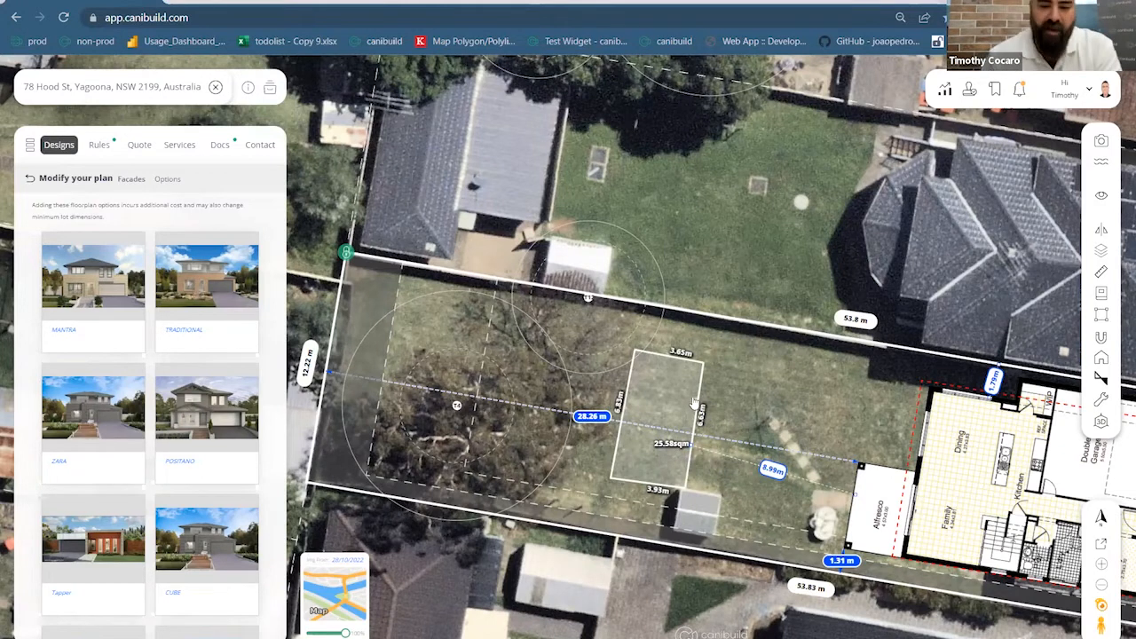
{"action": "left_click_drag", "start_coordinate": [666, 402], "coordinate": [756, 373]}
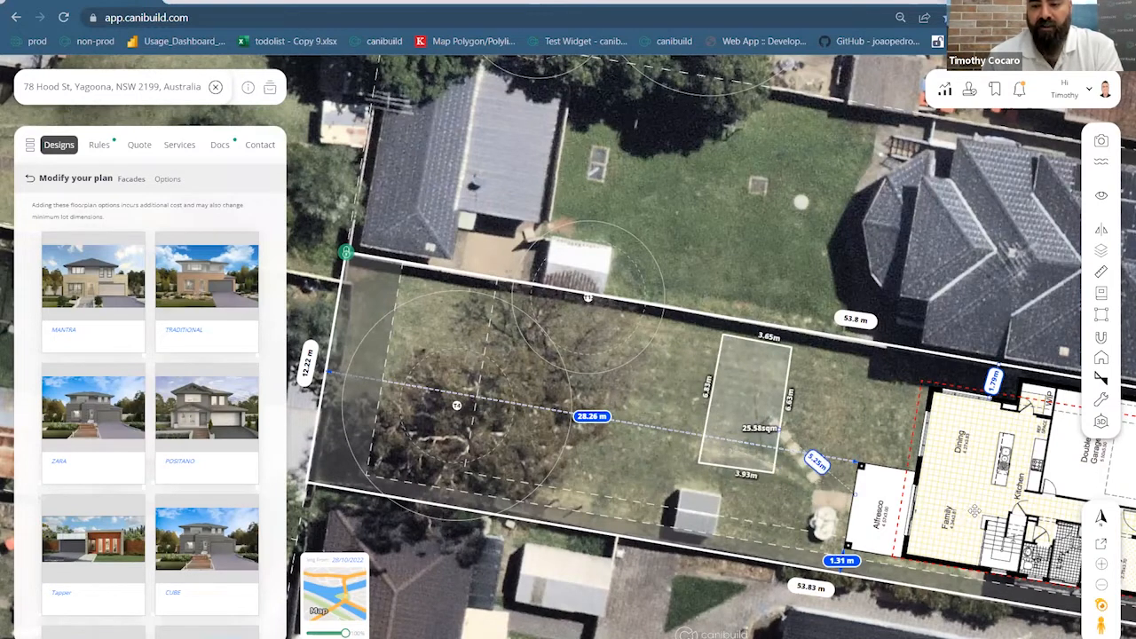
{"action": "left_click_drag", "start_coordinate": [985, 509], "coordinate": [907, 474]}
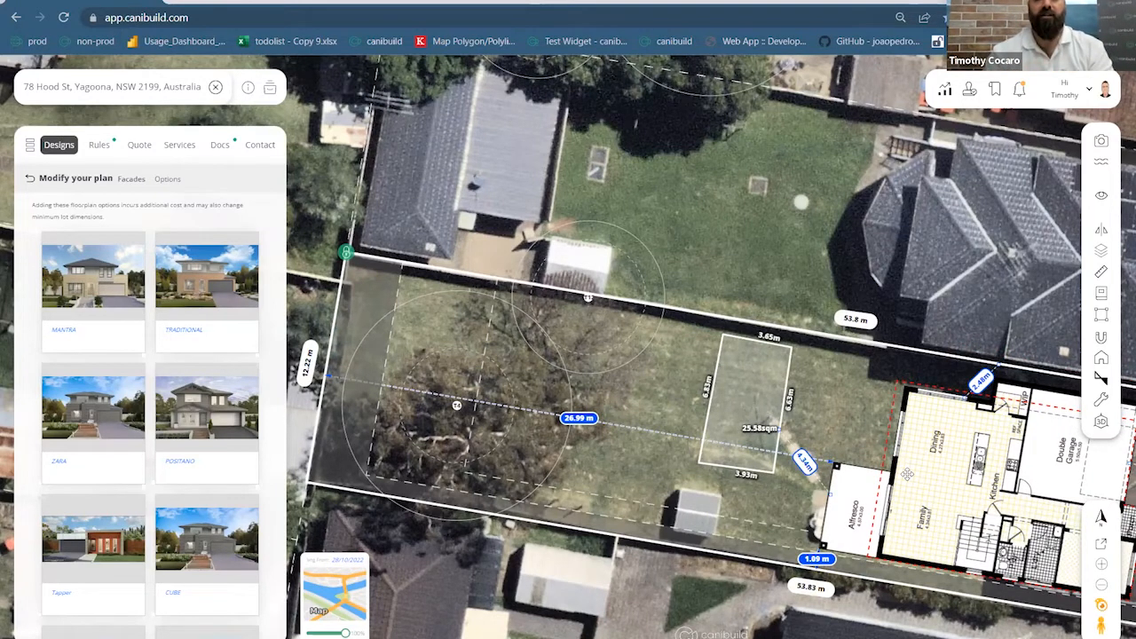
{"action": "left_click_drag", "start_coordinate": [634, 320], "coordinate": [598, 320]}
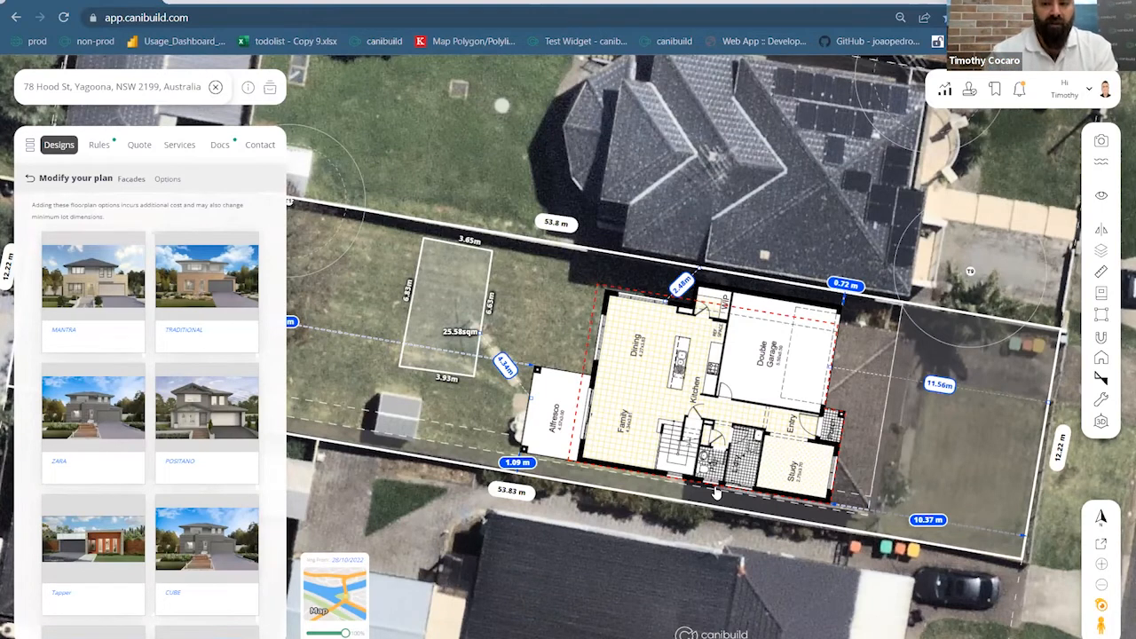
Shift the house left to 2.21 m and 0.75 m side clearances and delete the 10.86 m measurement
{"action": "left_click", "coordinate": [1100, 272]}
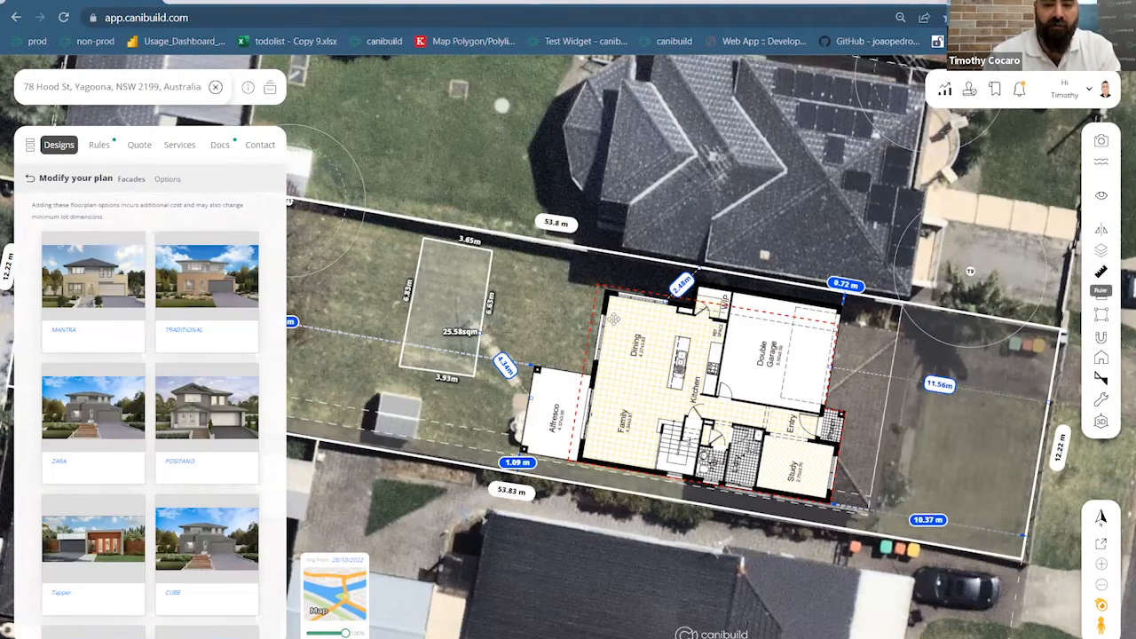
{"action": "left_click", "coordinate": [460, 157]}
{"action": "left_click", "coordinate": [459, 157]}
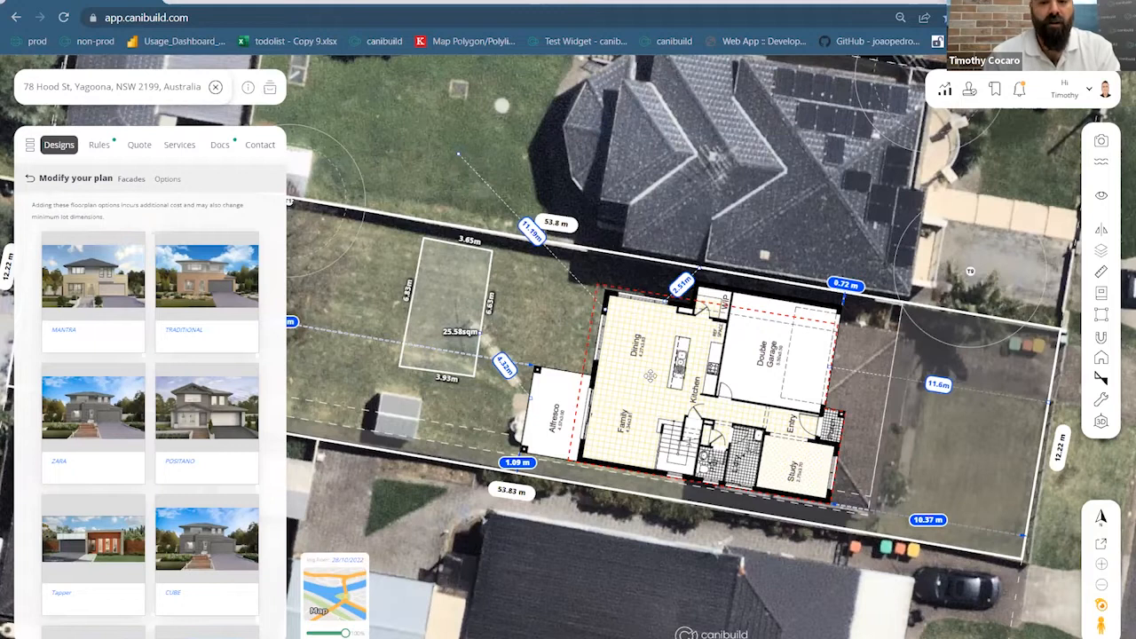
{"action": "left_click_drag", "start_coordinate": [615, 392], "coordinate": [674, 362]}
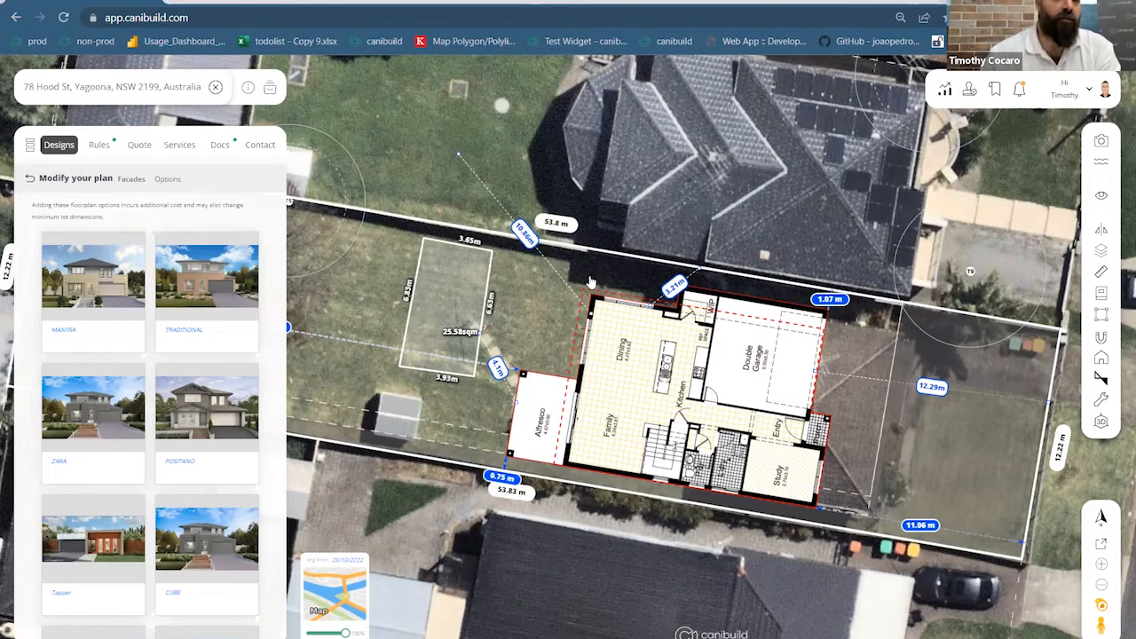
{"action": "left_click", "coordinate": [521, 234]}
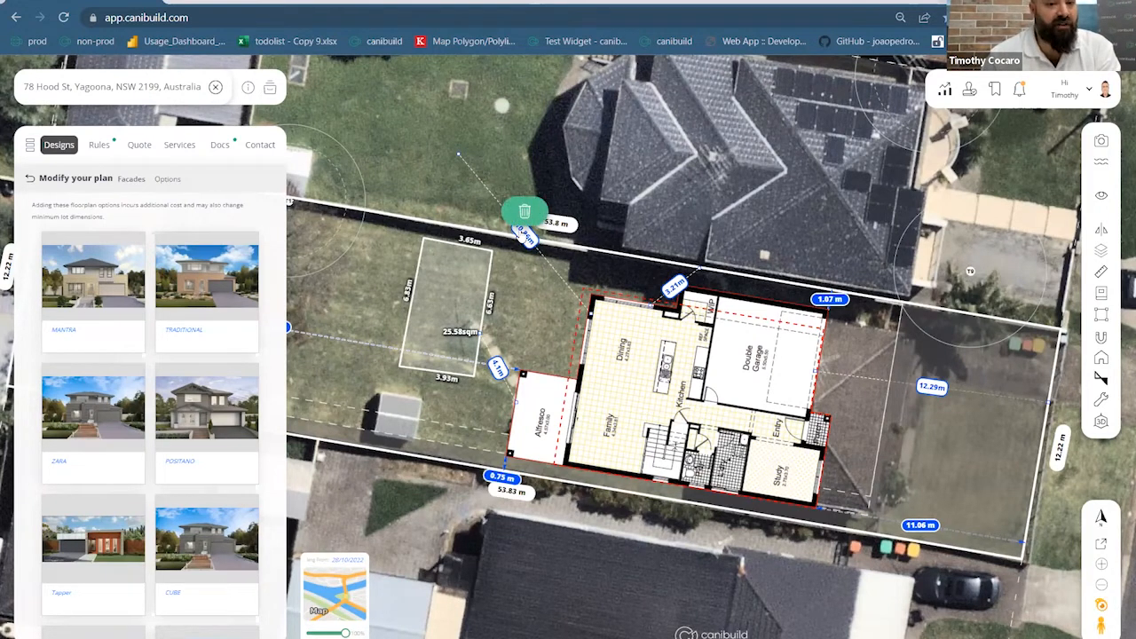
{"action": "left_click", "coordinate": [525, 214]}
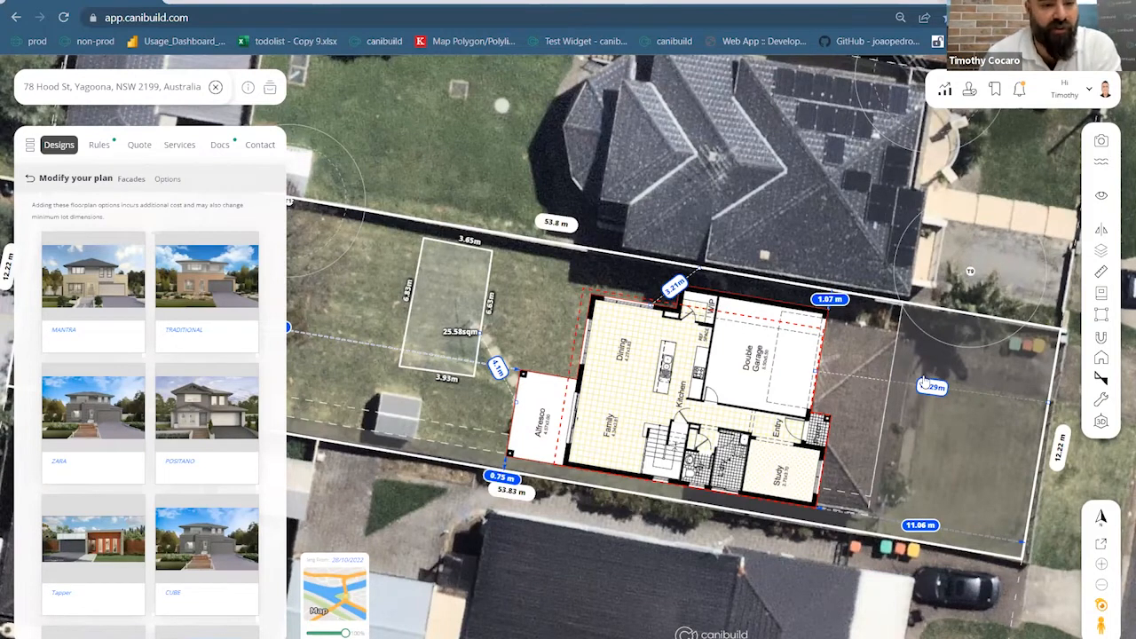
Add an annotation pin reading 'blah' on the lawn beside the house plan
{"action": "left_click", "coordinate": [1102, 197]}
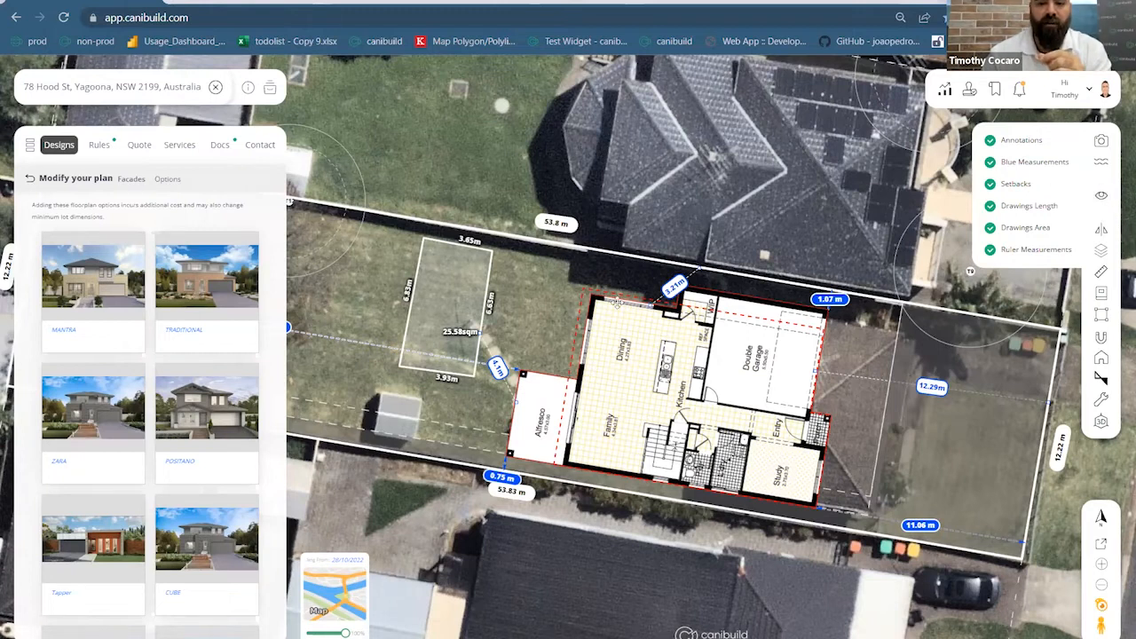
{"action": "left_click", "coordinate": [545, 294]}
{"action": "right_click", "coordinate": [545, 293]}
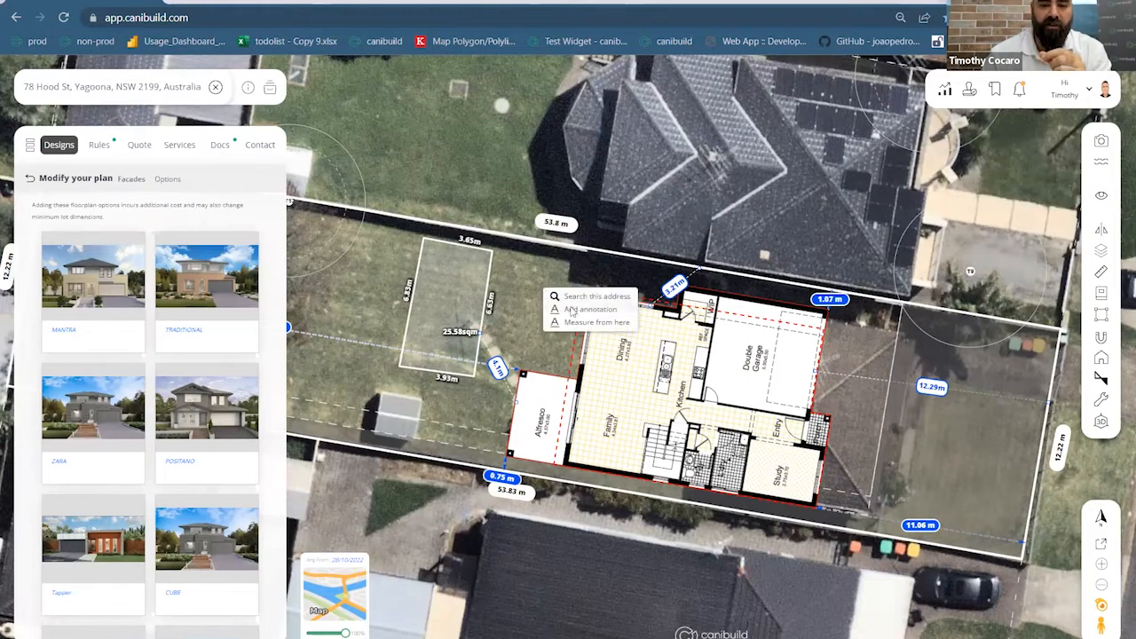
{"action": "left_click", "coordinate": [572, 311]}
{"action": "type", "text": "blah"}
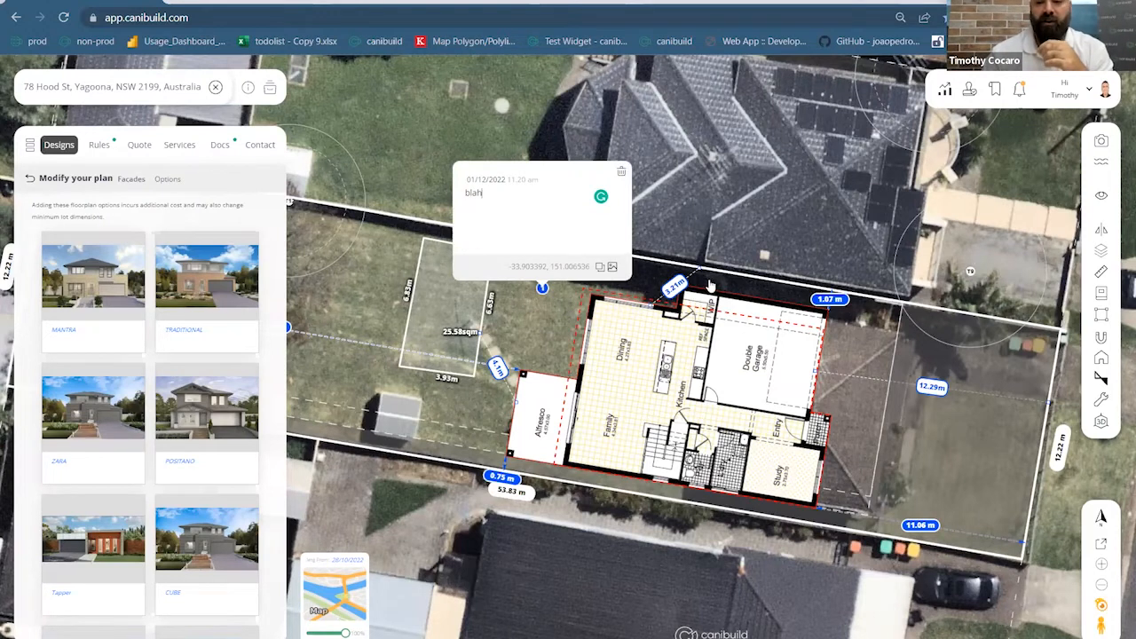
{"action": "left_click", "coordinate": [1101, 197]}
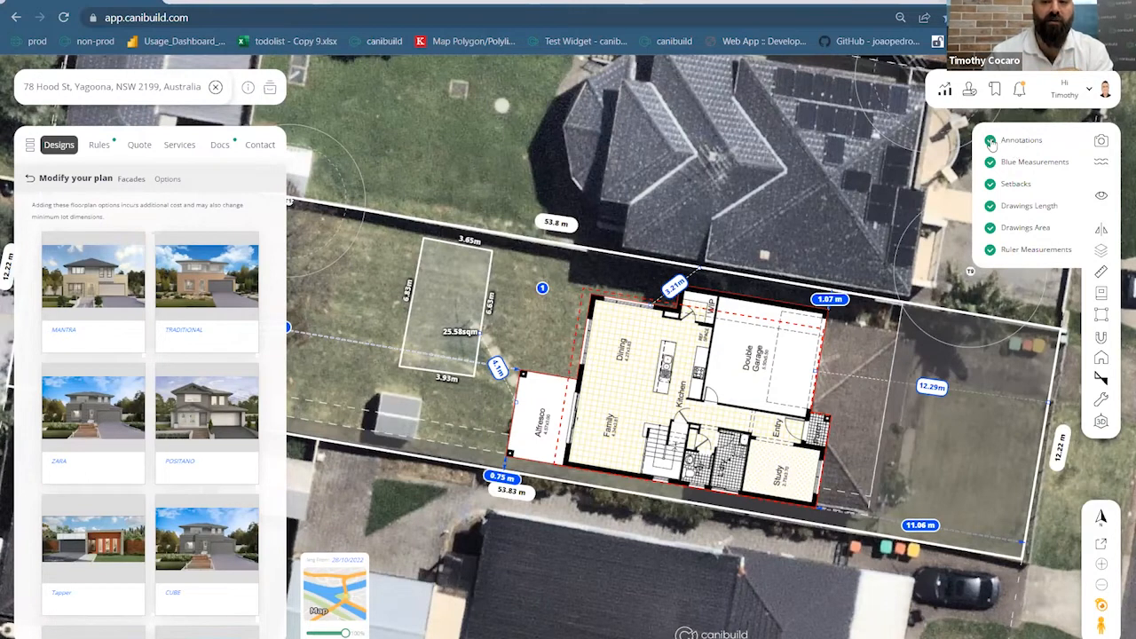
Hide the annotation pin, setback lines and the rectangle's 25.58sqm area label
{"action": "left_click", "coordinate": [990, 141]}
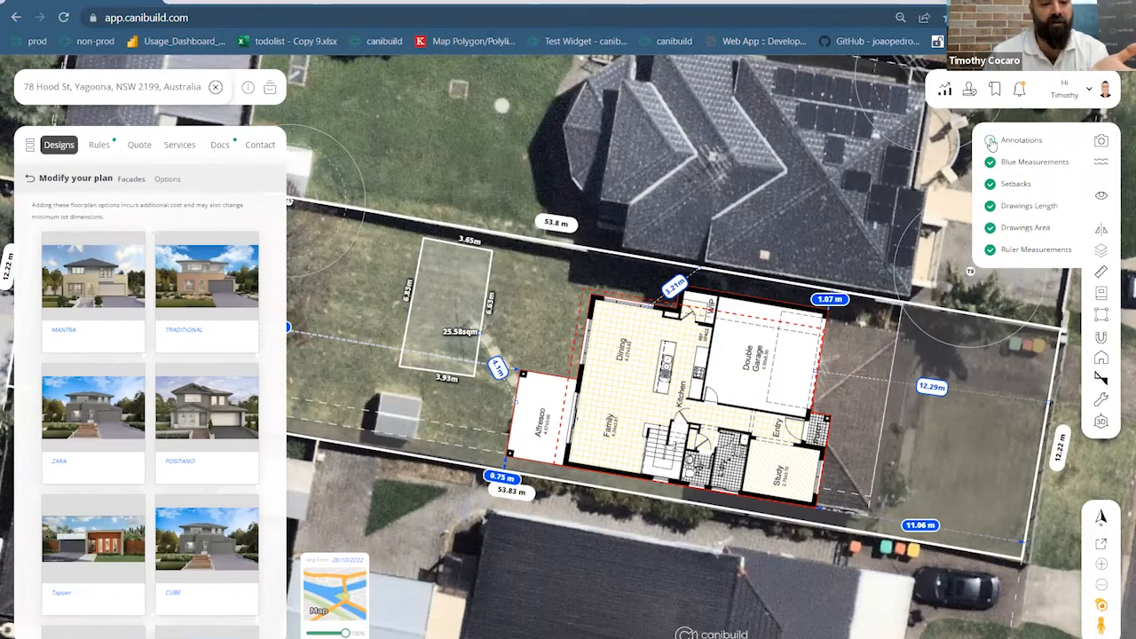
{"action": "left_click", "coordinate": [990, 141]}
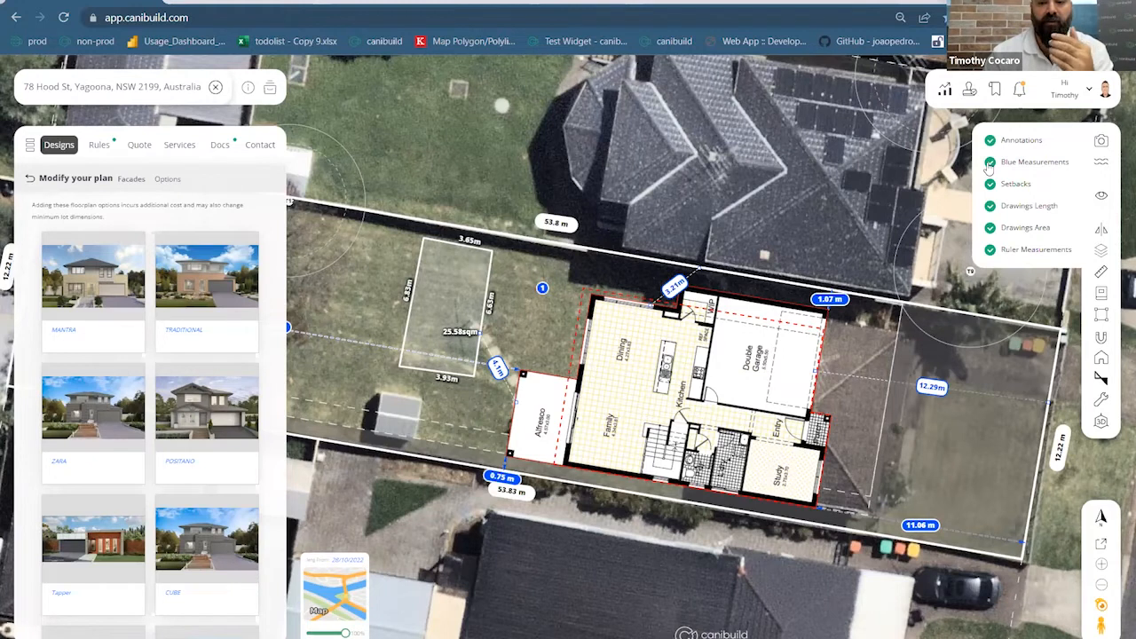
{"action": "left_click", "coordinate": [990, 163]}
{"action": "left_click", "coordinate": [989, 163]}
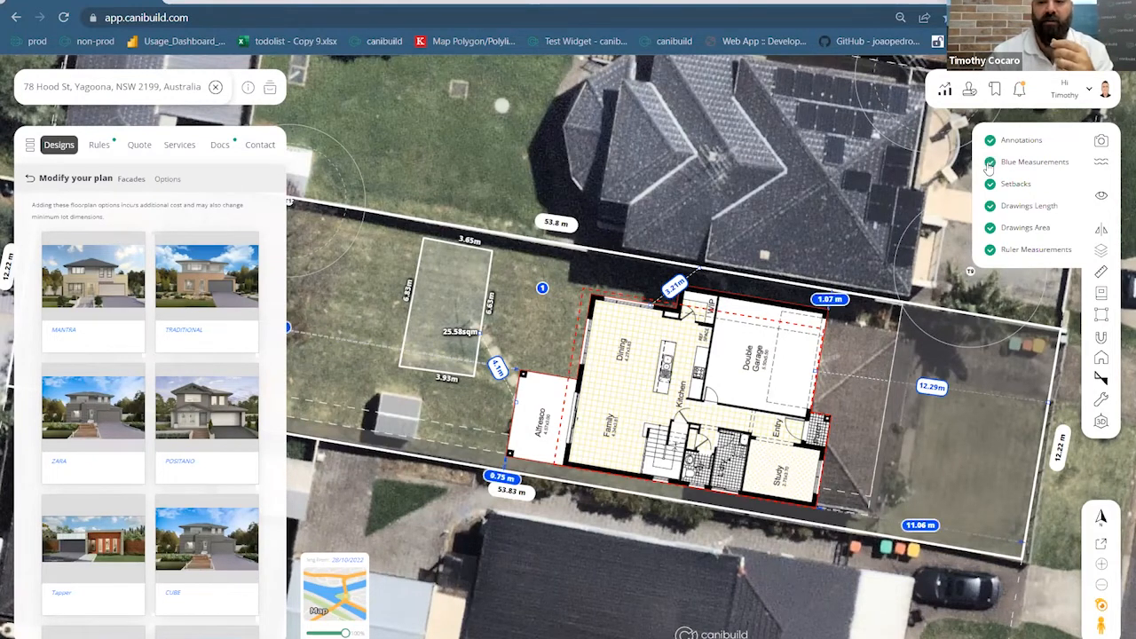
{"action": "left_click", "coordinate": [991, 185]}
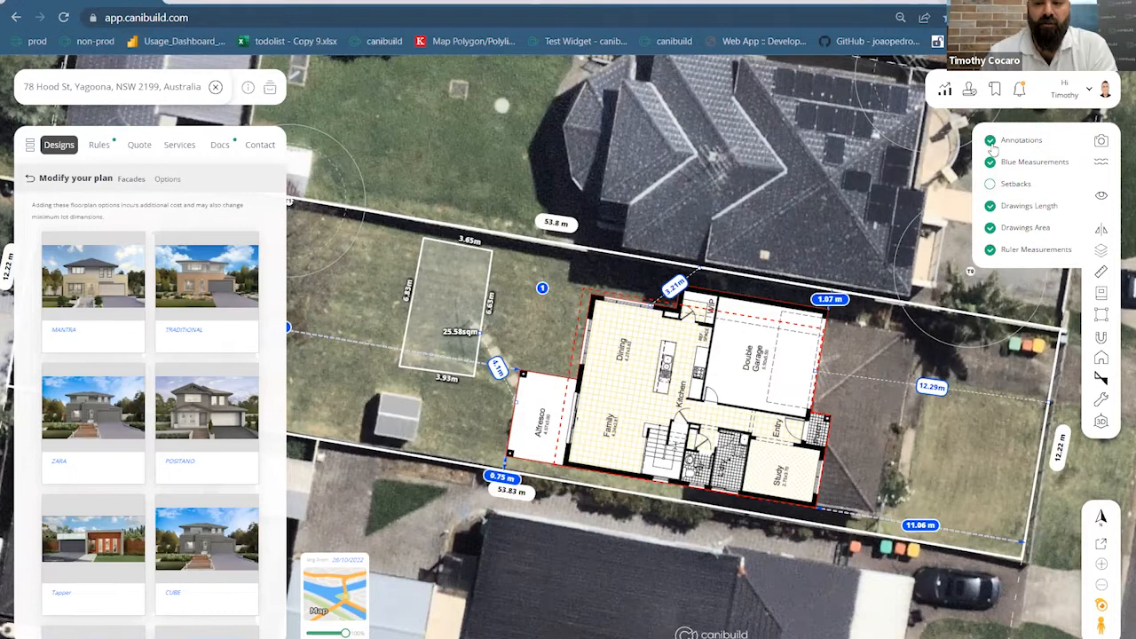
{"action": "left_click", "coordinate": [990, 142]}
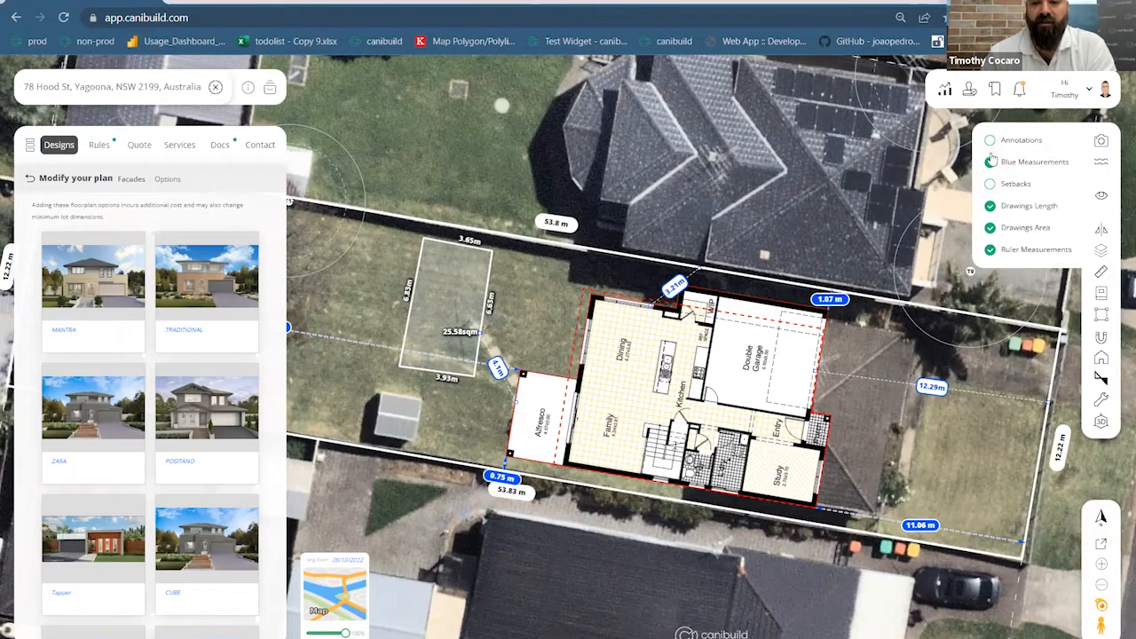
{"action": "left_click", "coordinate": [991, 206]}
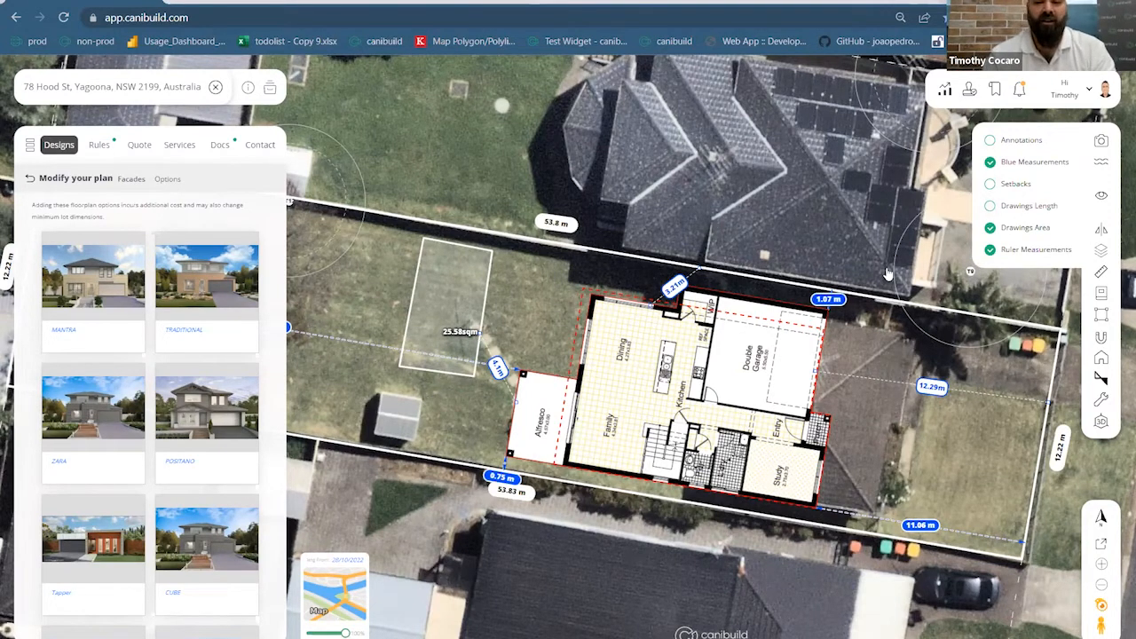
{"action": "left_click", "coordinate": [990, 228]}
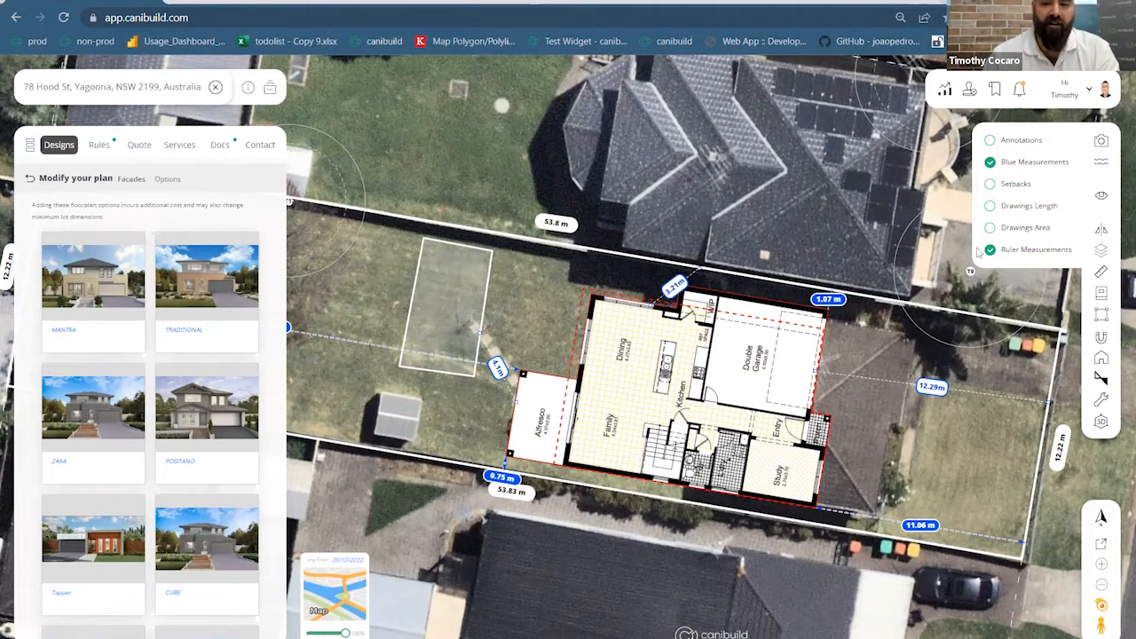
{"action": "left_click", "coordinate": [990, 206]}
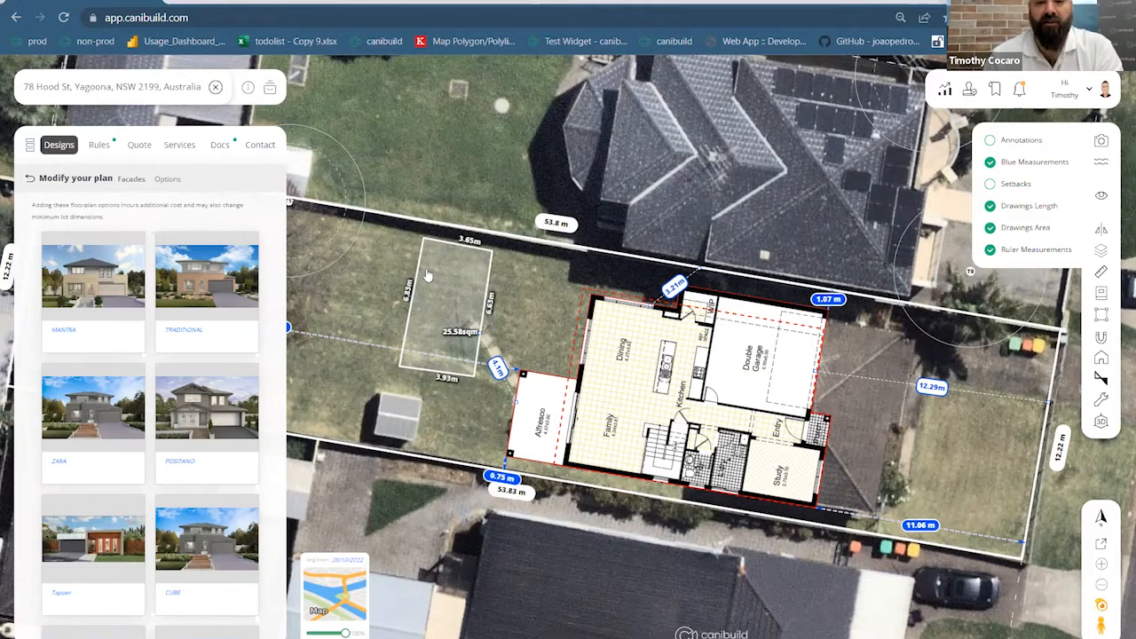
Fill the small lawn rectangle with the stone pattern
{"action": "left_click", "coordinate": [448, 288]}
{"action": "left_click", "coordinate": [389, 270]}
{"action": "left_click", "coordinate": [399, 315]}
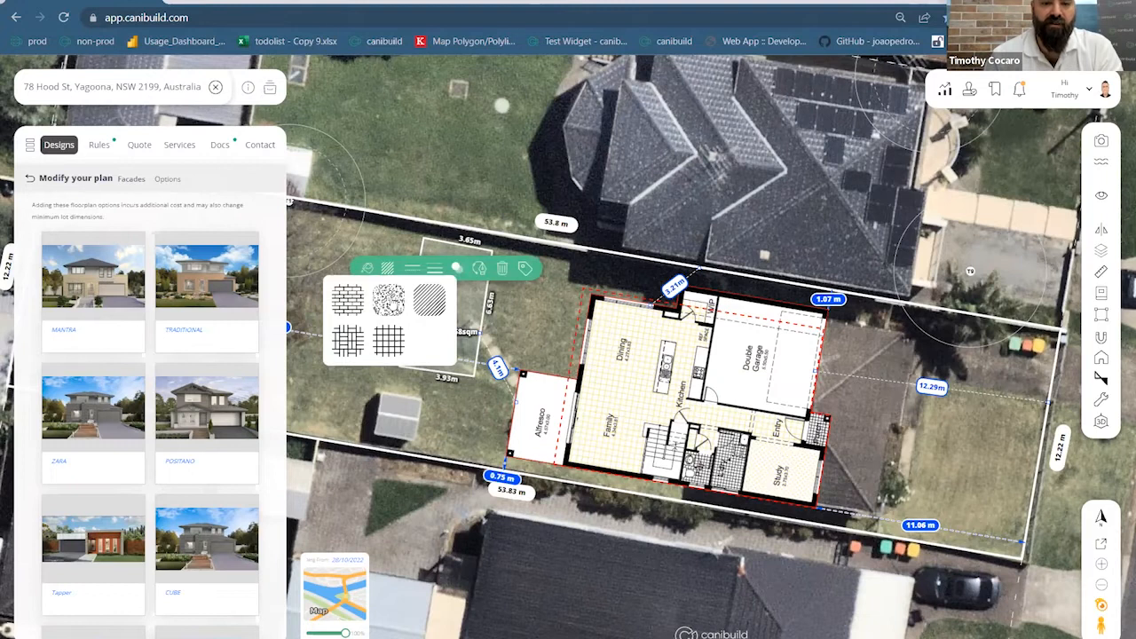
{"action": "left_click", "coordinate": [537, 297]}
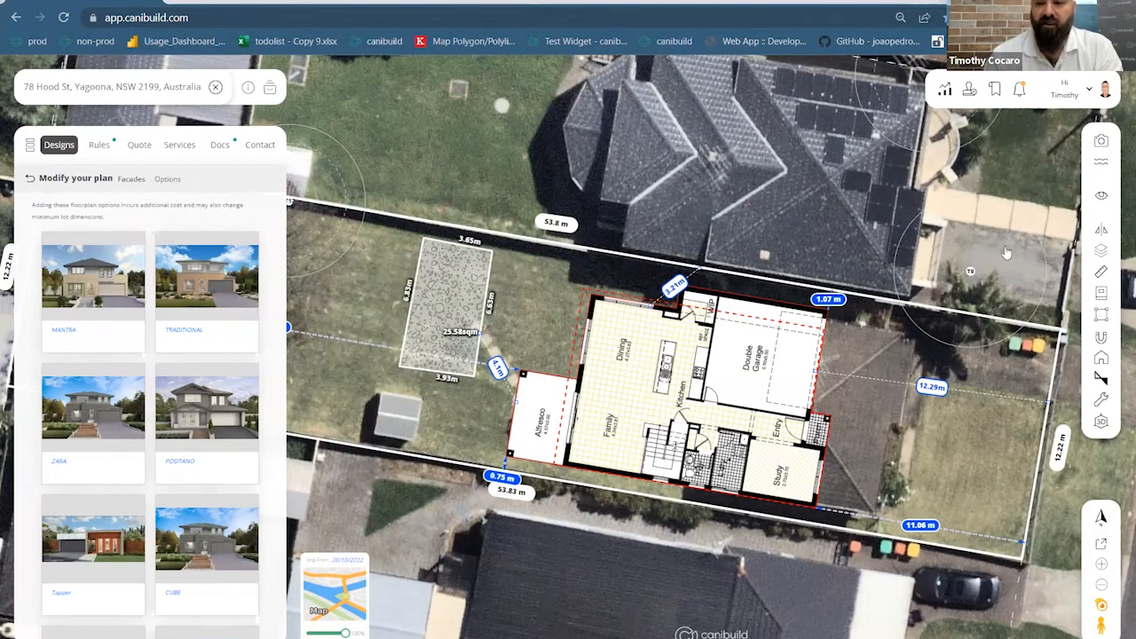
Hide the rectangle's side lengths, area label and blue distance labels, and switch to plain map
{"action": "left_click", "coordinate": [1100, 196]}
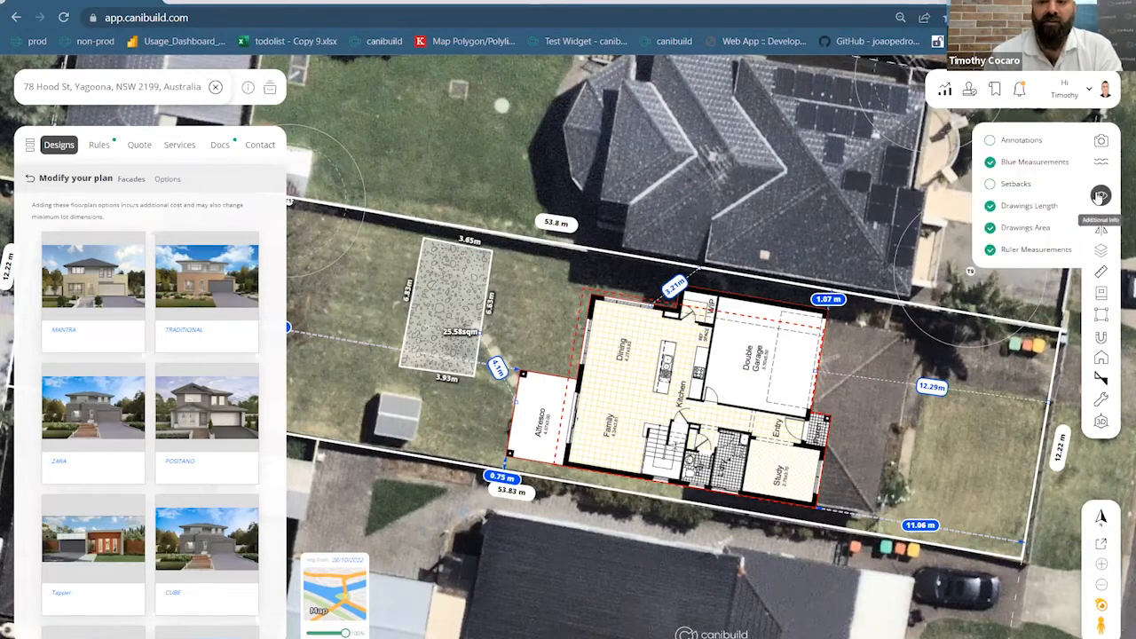
{"action": "left_click", "coordinate": [990, 206]}
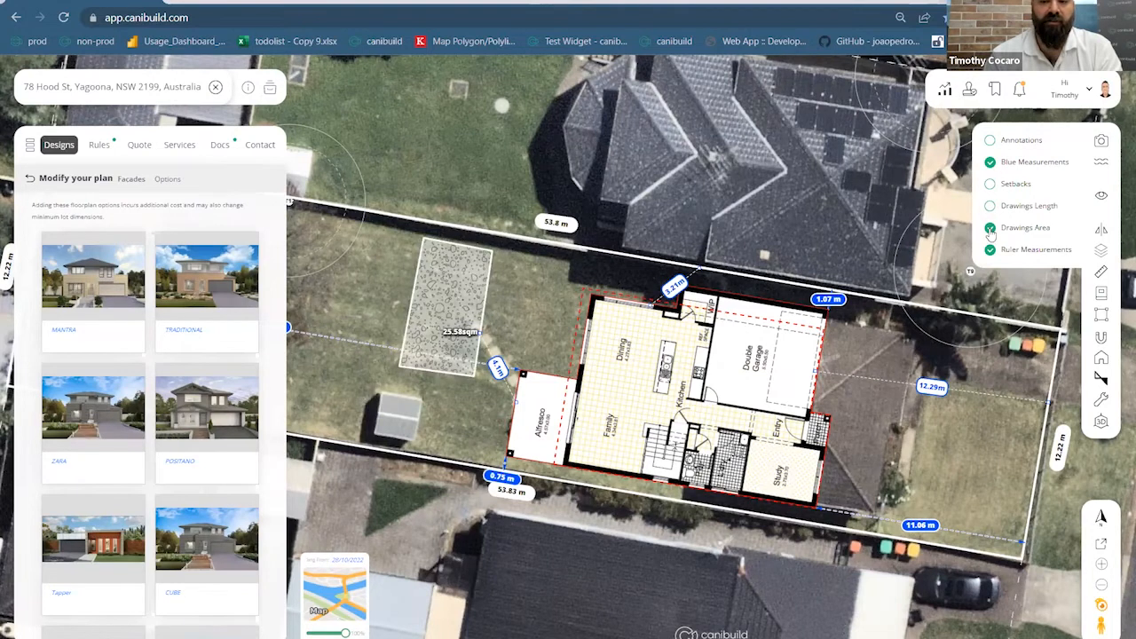
{"action": "left_click", "coordinate": [990, 229]}
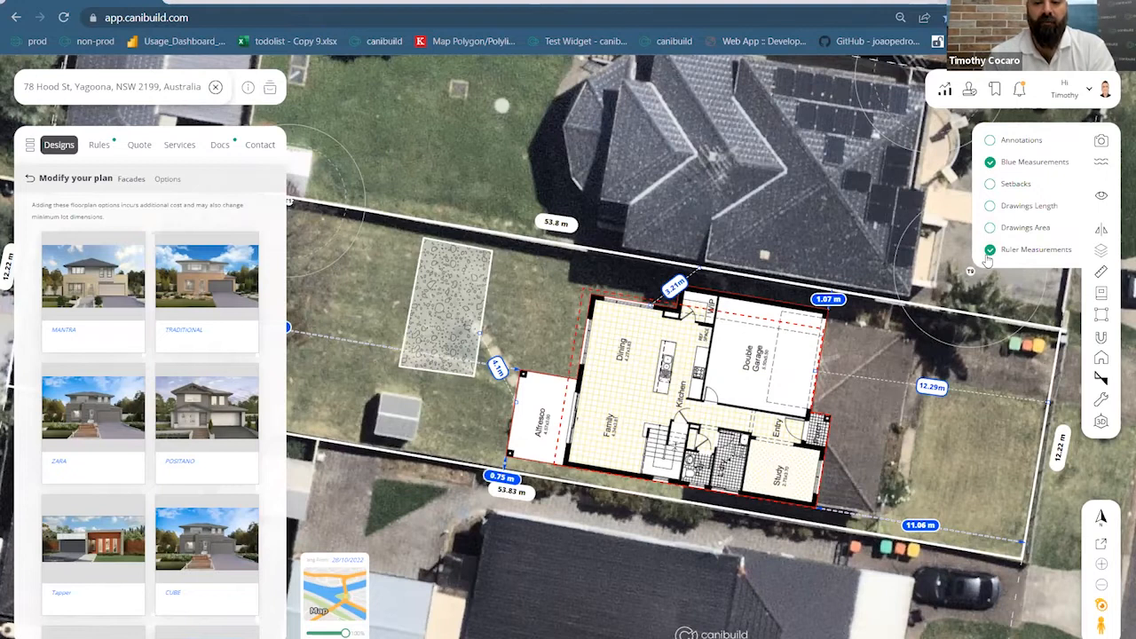
{"action": "left_click", "coordinate": [989, 252]}
{"action": "left_click", "coordinate": [989, 251]}
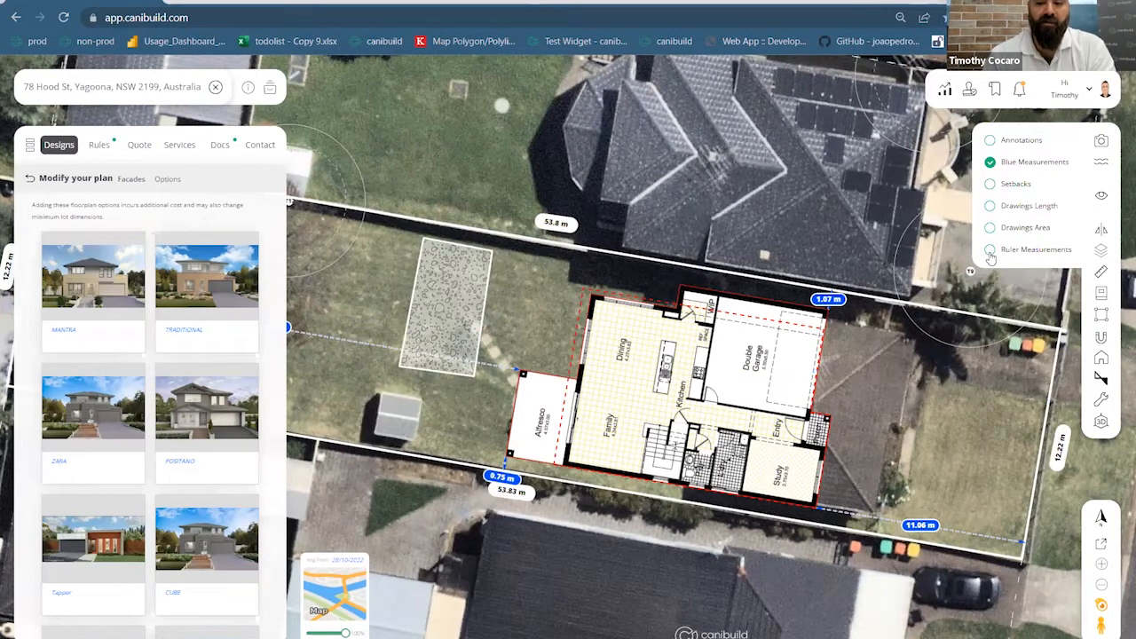
{"action": "left_click", "coordinate": [990, 163]}
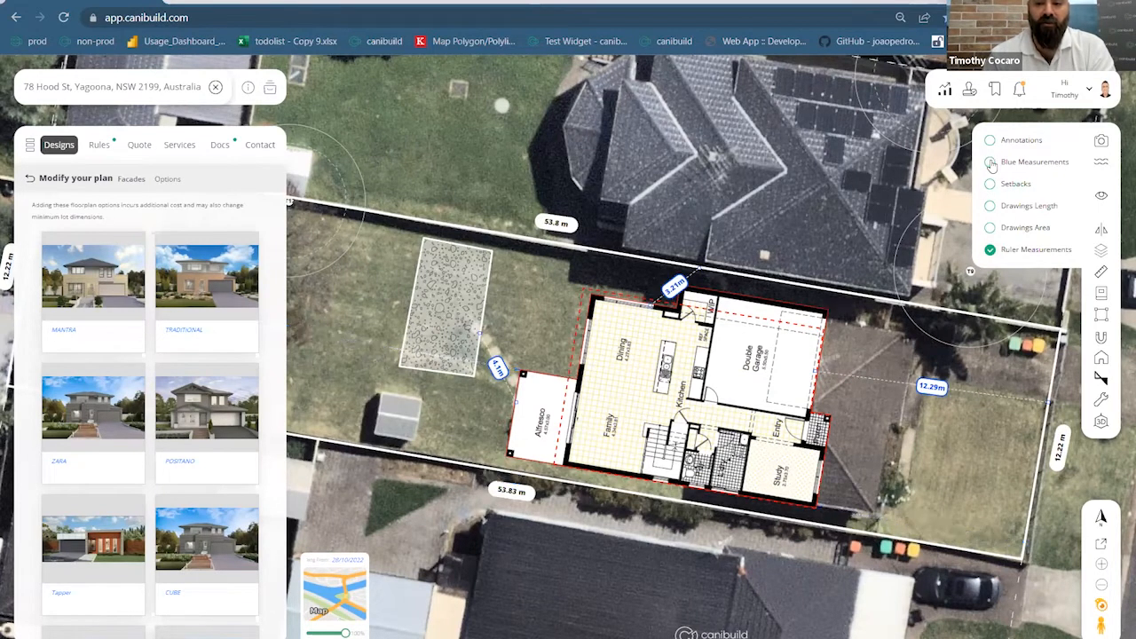
{"action": "left_click", "coordinate": [364, 601]}
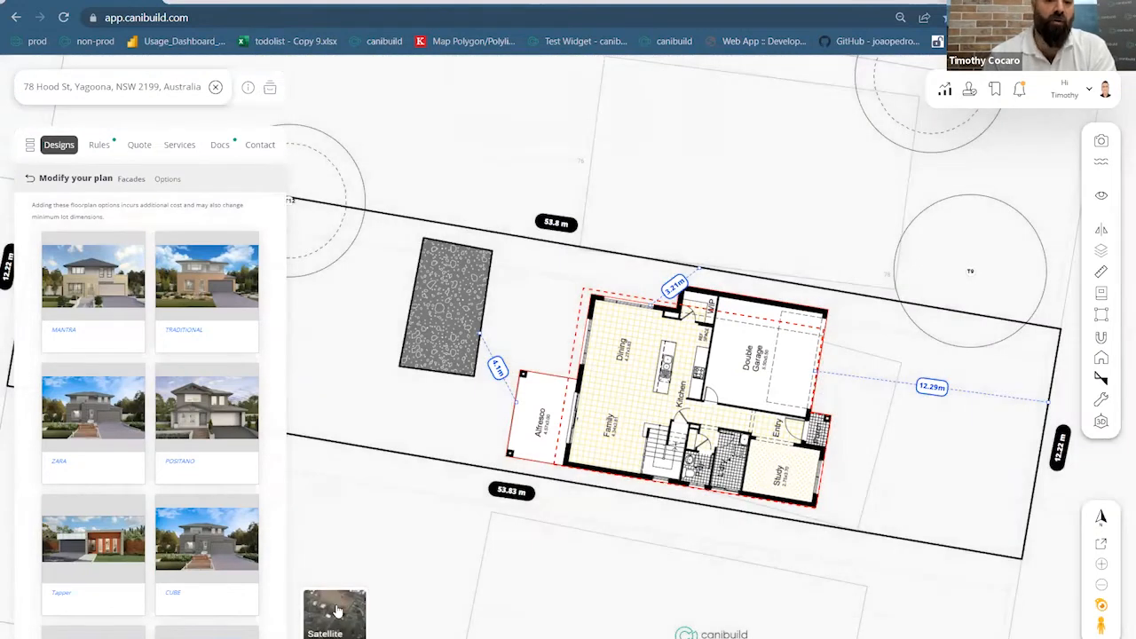
Switch the map background back to satellite imagery and centre the Yagoona lot
{"action": "left_click", "coordinate": [335, 611]}
{"action": "left_click_drag", "start_coordinate": [345, 633], "coordinate": [321, 633]}
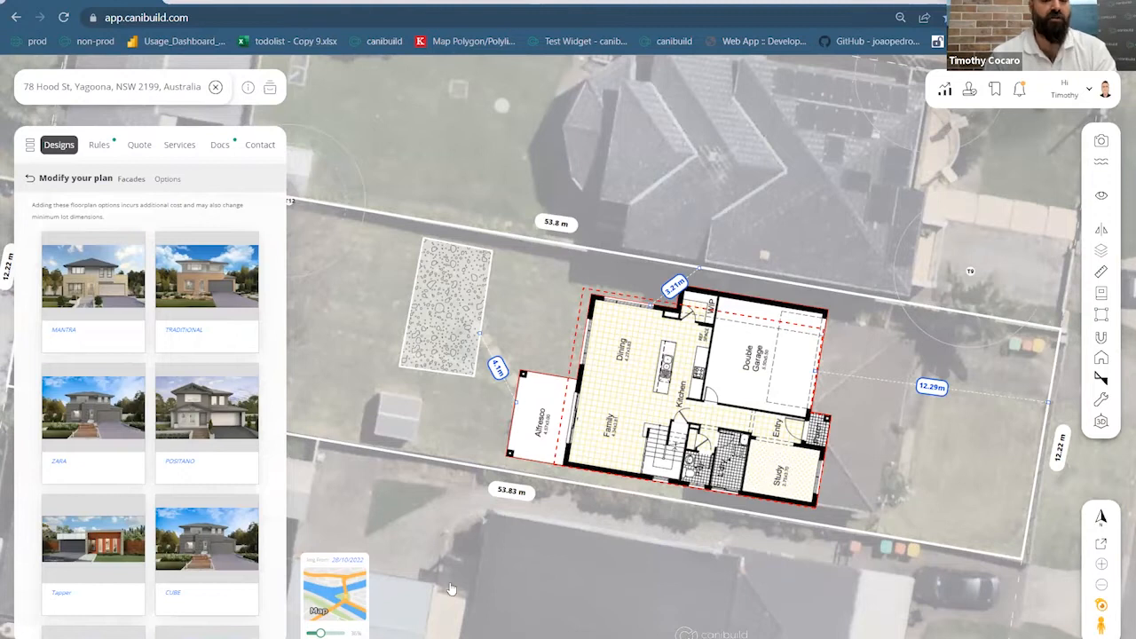
{"action": "scroll", "coordinate": [581, 504], "scroll_direction": "down", "scroll_amount": 3}
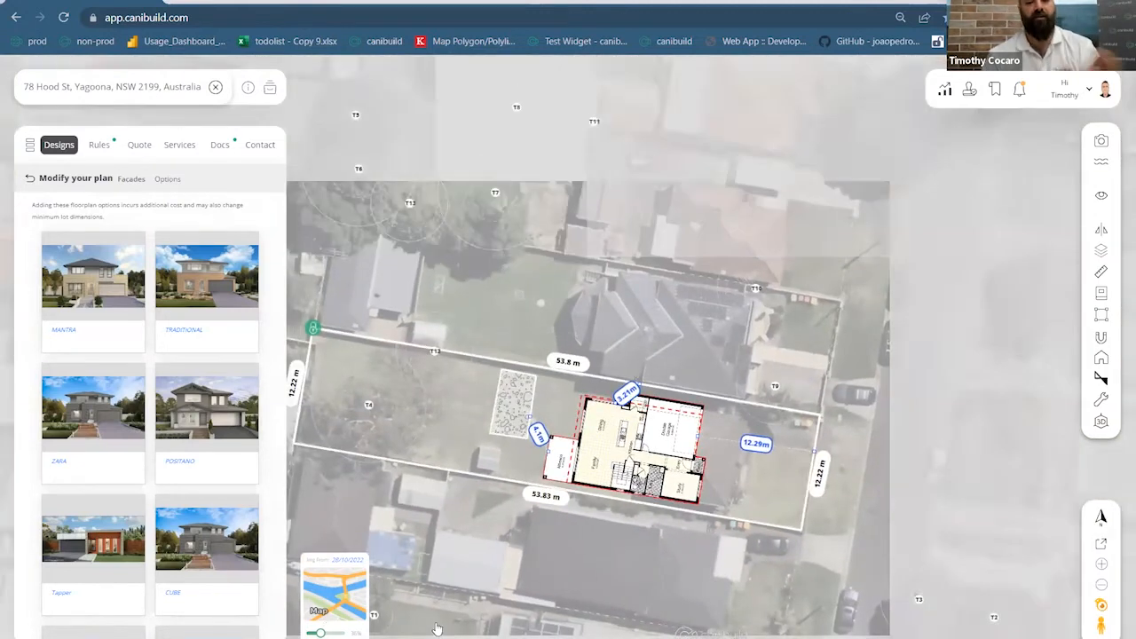
{"action": "left_click_drag", "start_coordinate": [611, 577], "coordinate": [601, 515]}
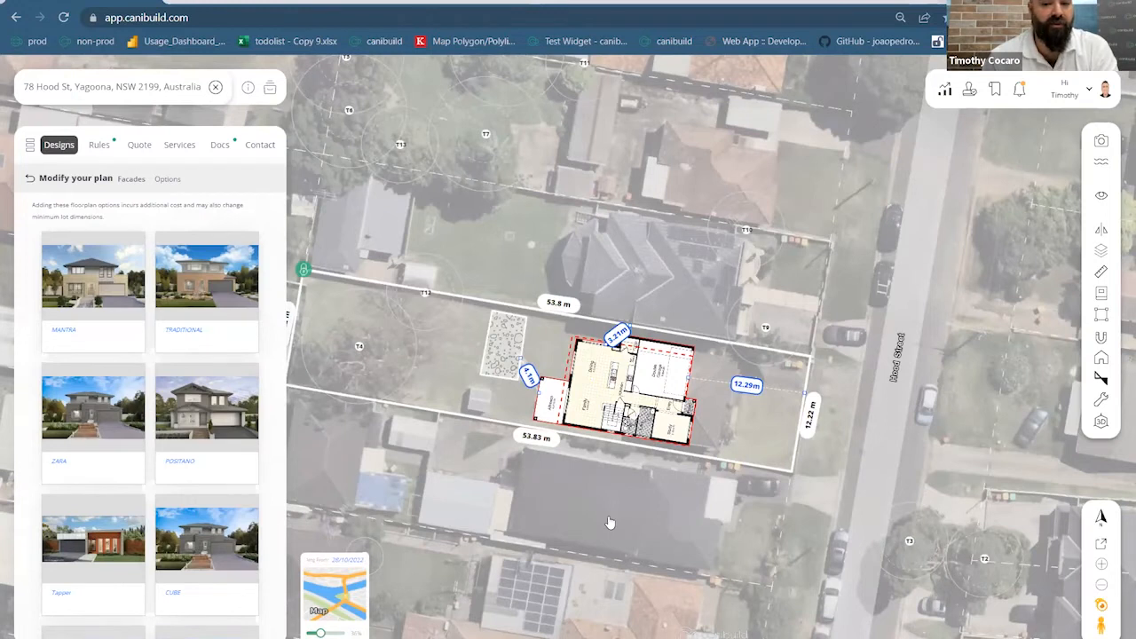
{"action": "scroll", "coordinate": [608, 523], "scroll_direction": "up", "scroll_amount": 3}
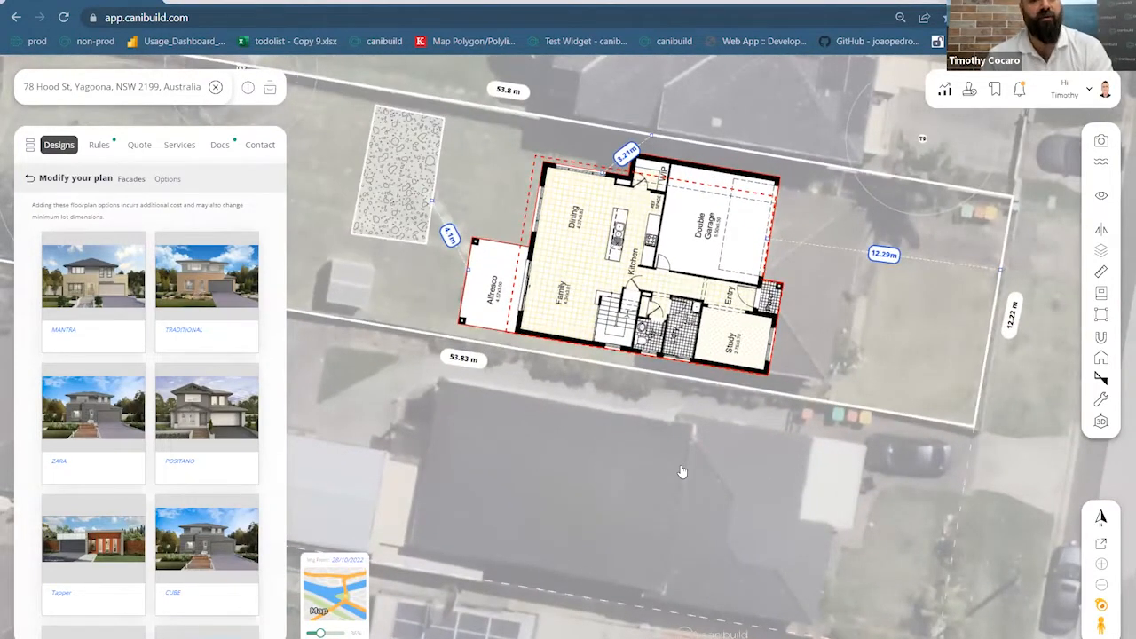
Turn Annotations, Setbacks, Drawings Length and Drawings Area back on, and restore full satellite opacity
{"action": "left_click", "coordinate": [1101, 196]}
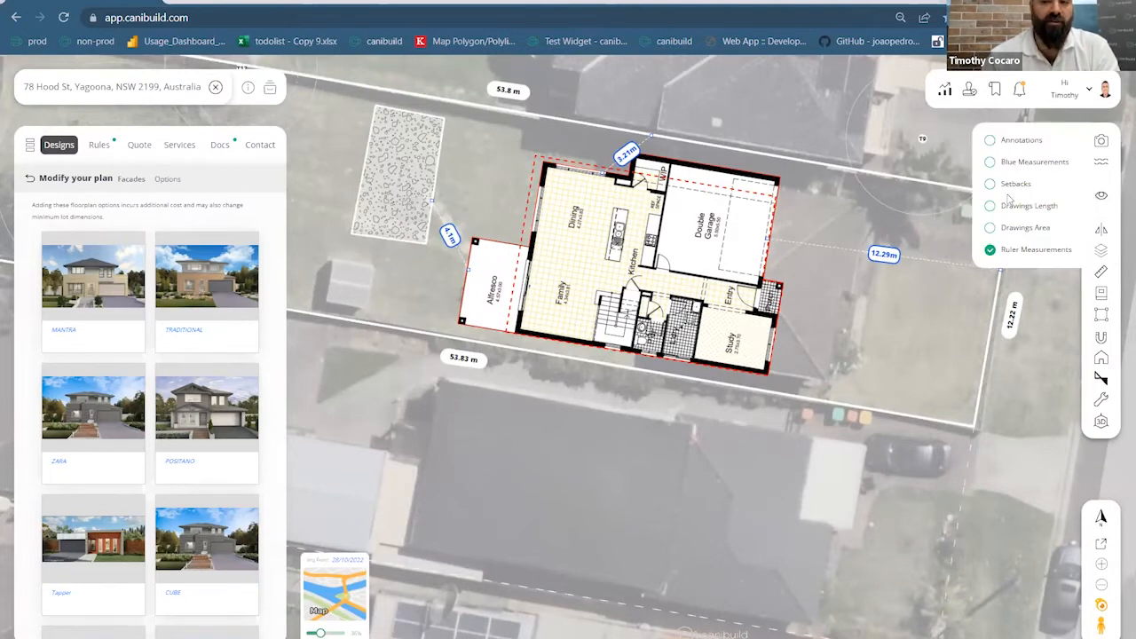
{"action": "left_click", "coordinate": [990, 140]}
{"action": "left_click", "coordinate": [990, 185]}
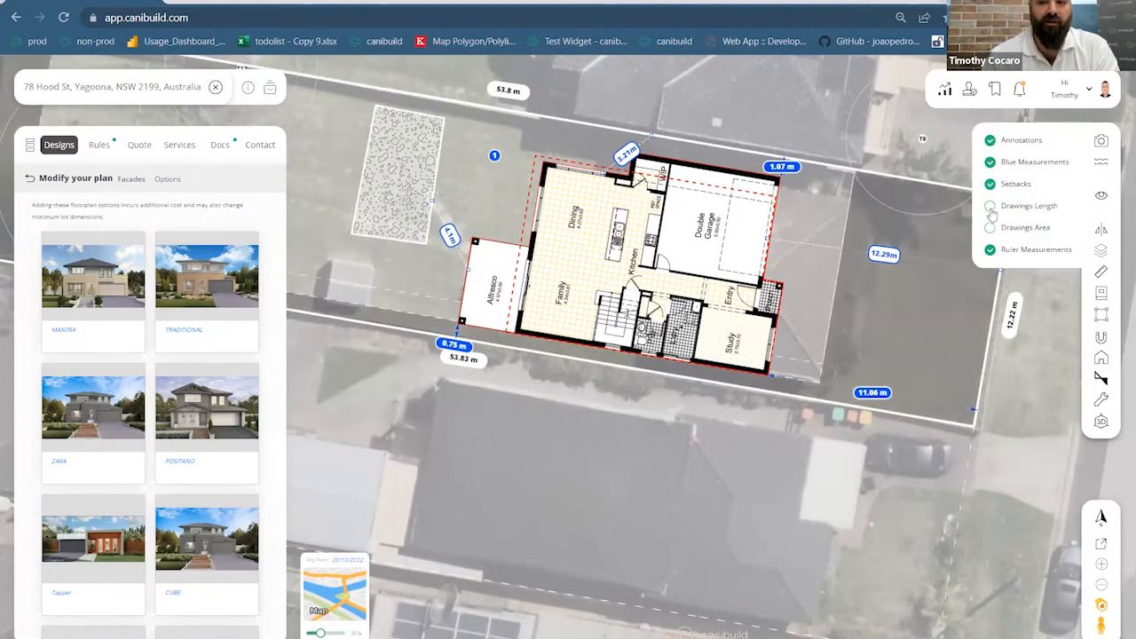
{"action": "left_click", "coordinate": [990, 206]}
{"action": "left_click", "coordinate": [990, 228]}
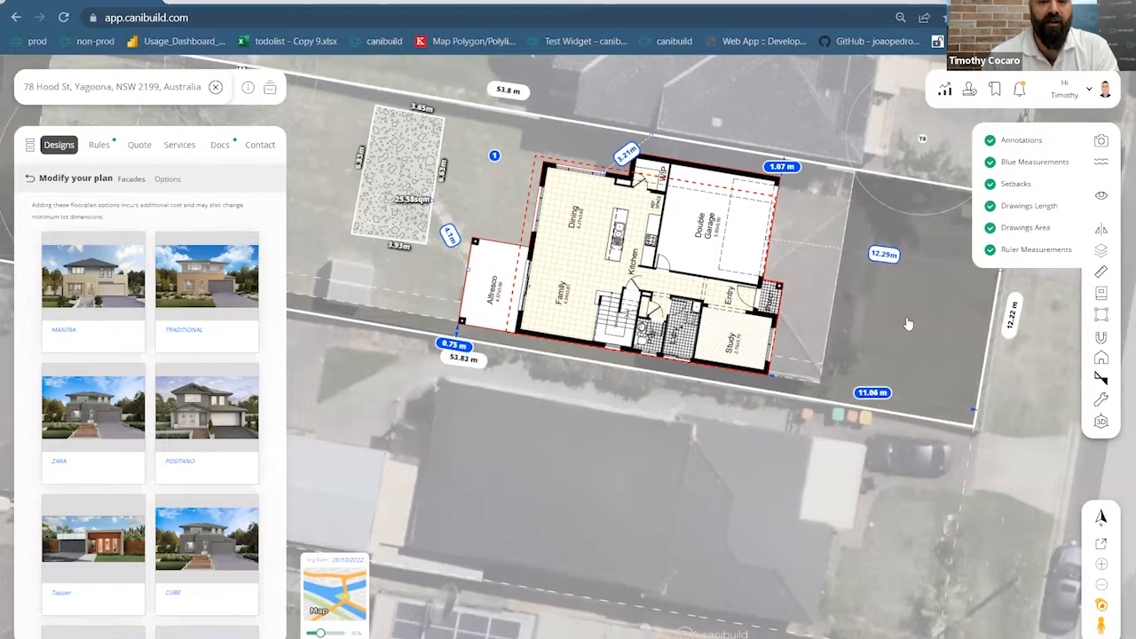
{"action": "left_click", "coordinate": [856, 308]}
{"action": "left_click_drag", "start_coordinate": [320, 633], "coordinate": [346, 633]}
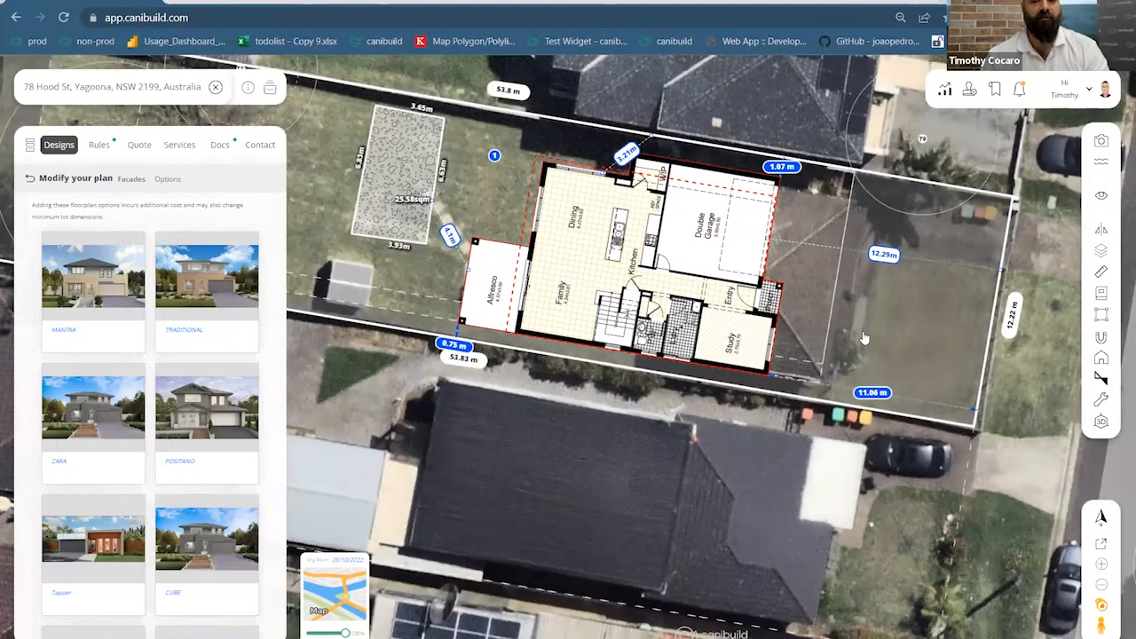
{"action": "scroll", "coordinate": [864, 337], "scroll_direction": "down", "scroll_amount": 3}
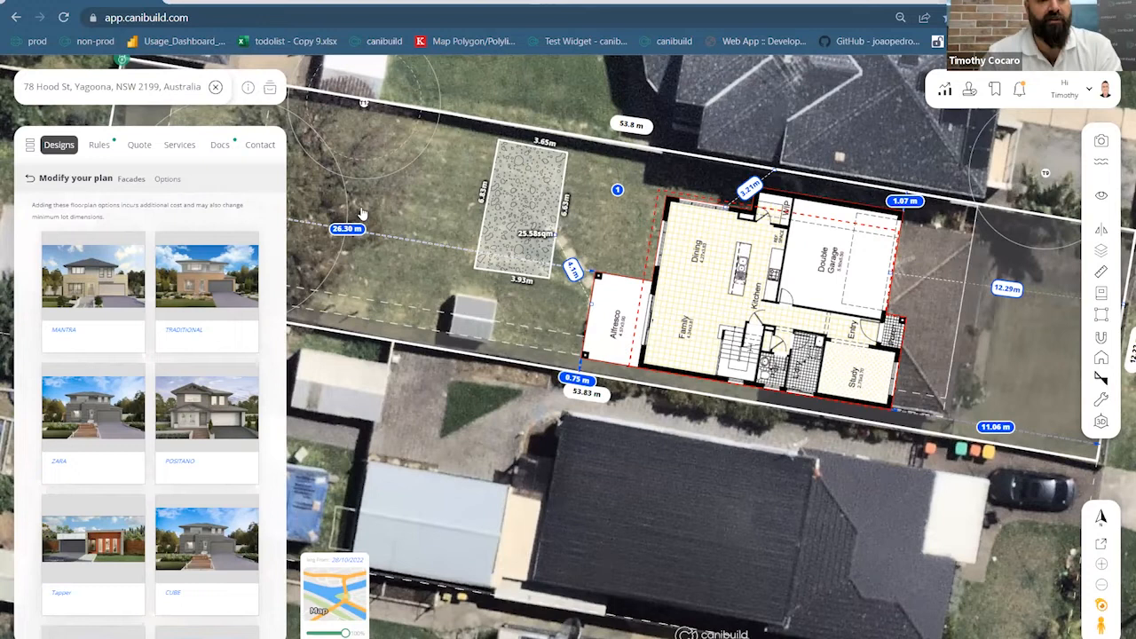
{"action": "left_click", "coordinate": [182, 151]}
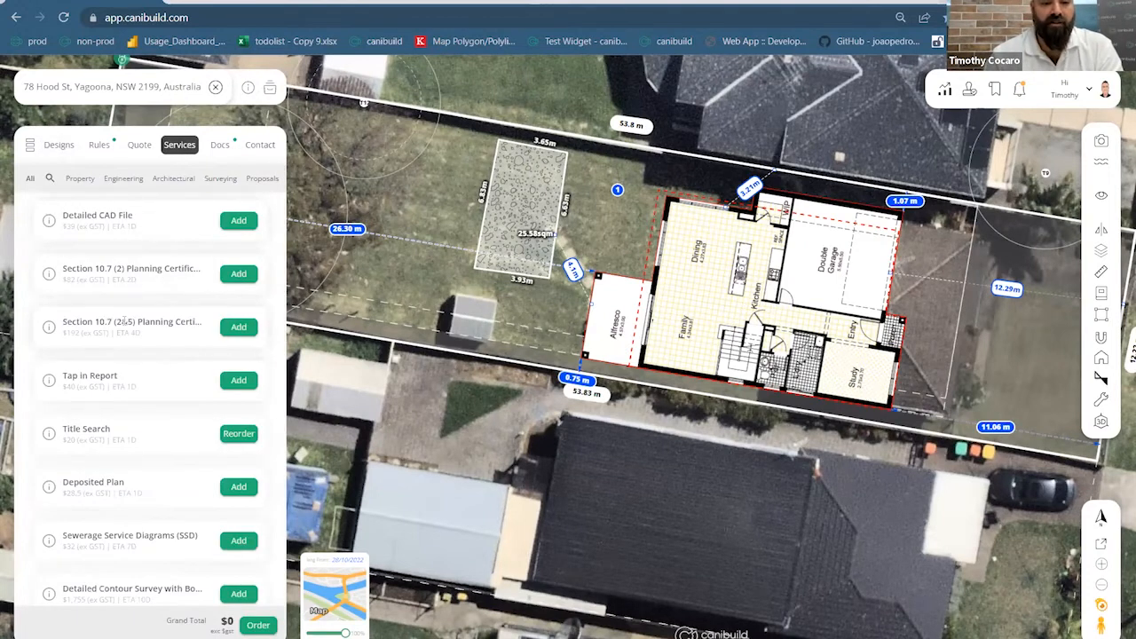
{"action": "scroll", "coordinate": [124, 319], "scroll_direction": "down", "scroll_amount": 5}
{"action": "scroll", "coordinate": [123, 317], "scroll_direction": "down", "scroll_amount": 10}
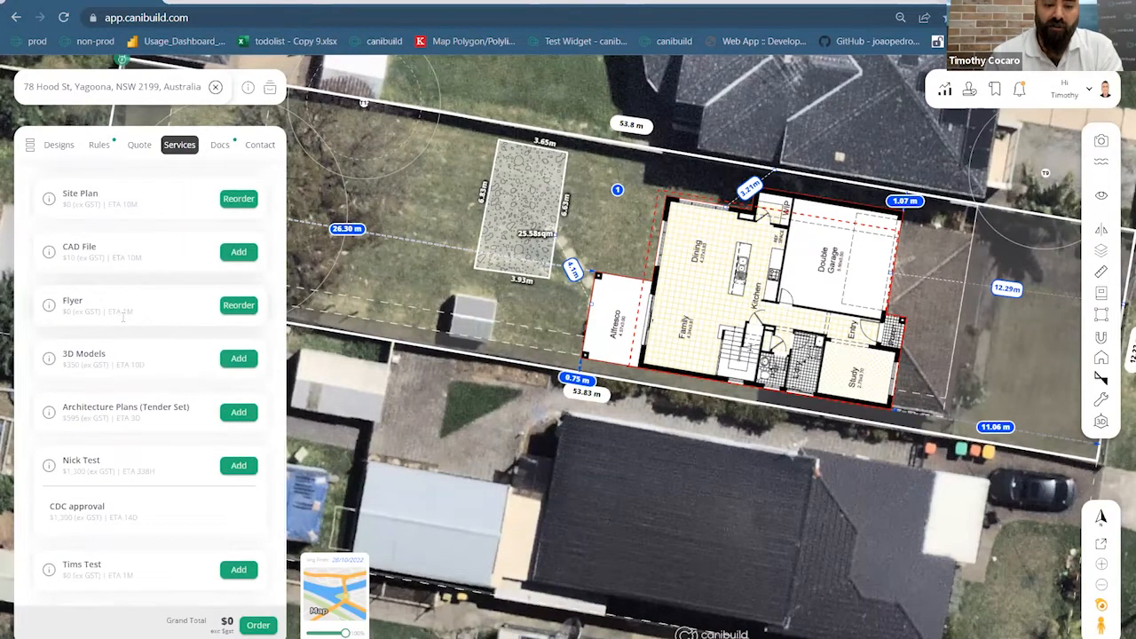
{"action": "scroll", "coordinate": [123, 319], "scroll_direction": "up", "scroll_amount": 15}
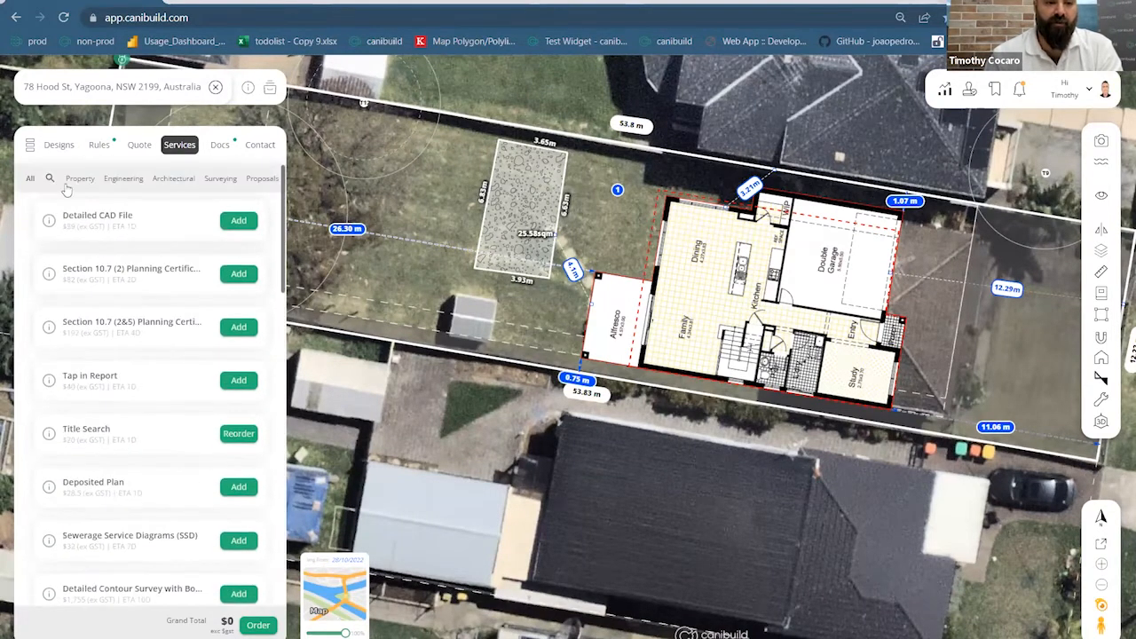
{"action": "left_click", "coordinate": [49, 178]}
{"action": "type", "text": "site"}
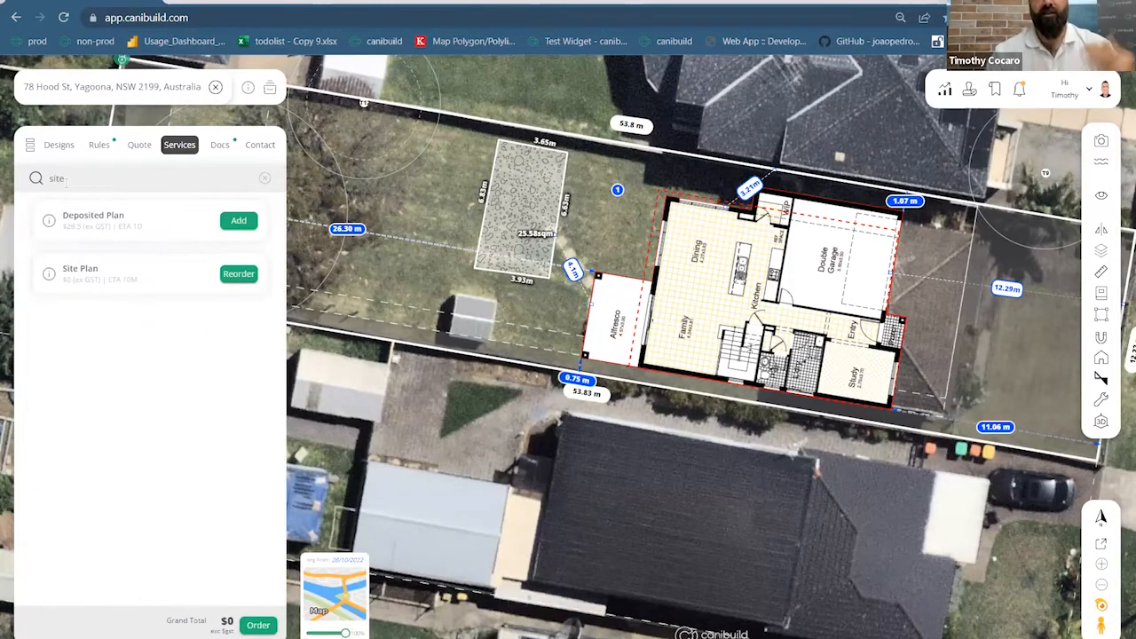
{"action": "key", "text": "BackSpace"}
{"action": "key", "text": "BackSpace"}
{"action": "key", "text": "BackSpace"}
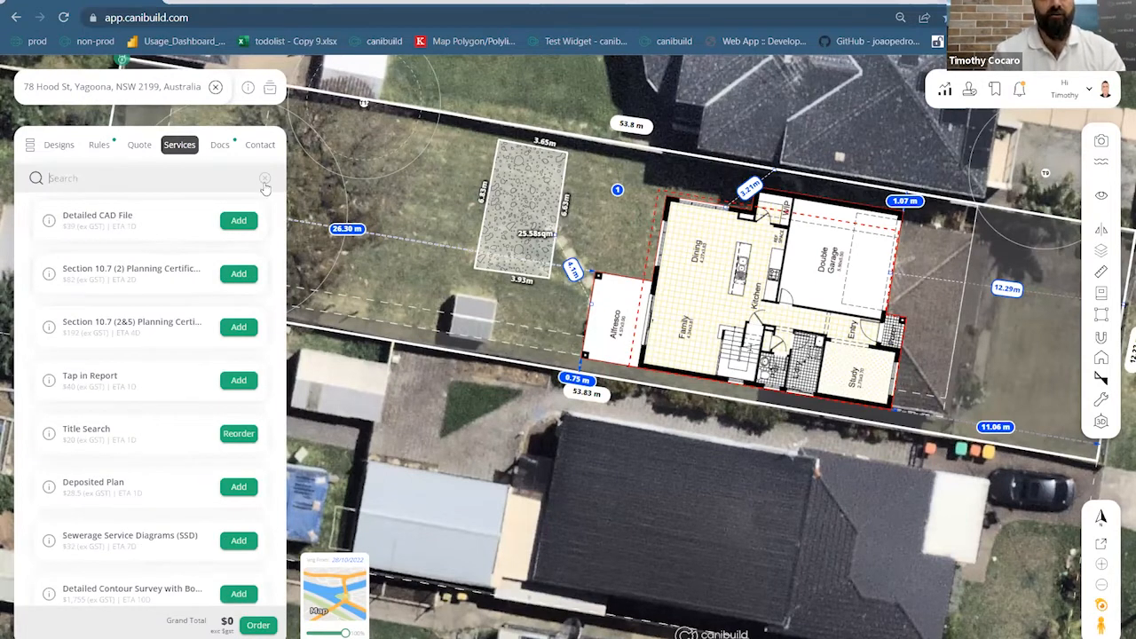
{"action": "scroll", "coordinate": [202, 309], "scroll_direction": "down", "scroll_amount": 4}
{"action": "scroll", "coordinate": [203, 315], "scroll_direction": "down", "scroll_amount": 3}
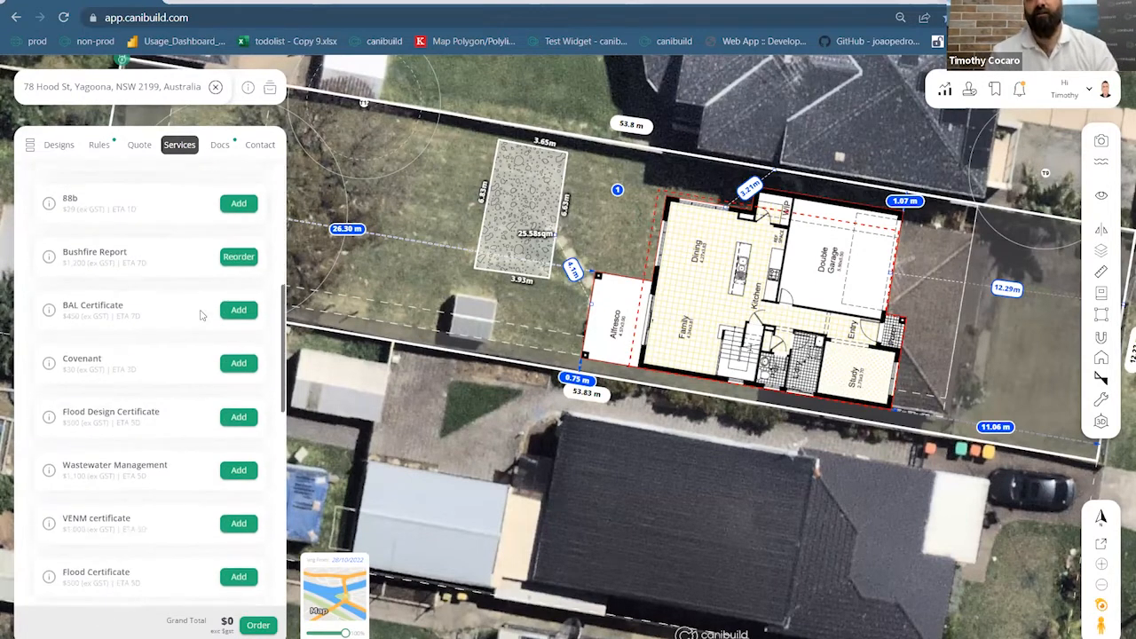
{"action": "scroll", "coordinate": [191, 307], "scroll_direction": "down", "scroll_amount": 2}
{"action": "scroll", "coordinate": [191, 307], "scroll_direction": "down", "scroll_amount": 5}
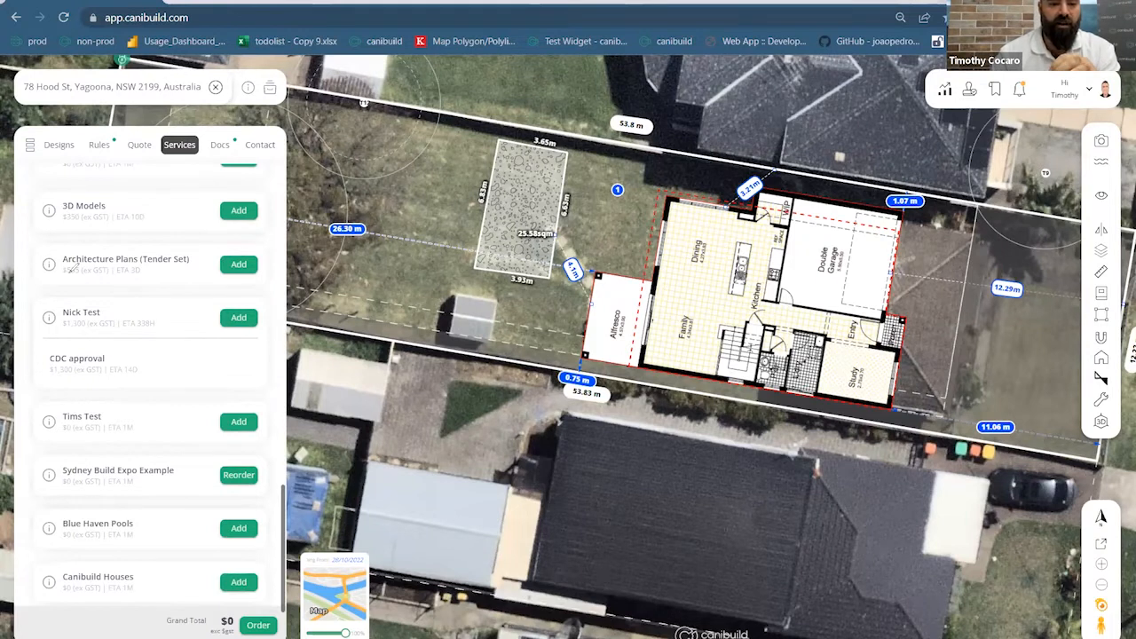
{"action": "left_click_drag", "start_coordinate": [259, 307], "coordinate": [254, 316]}
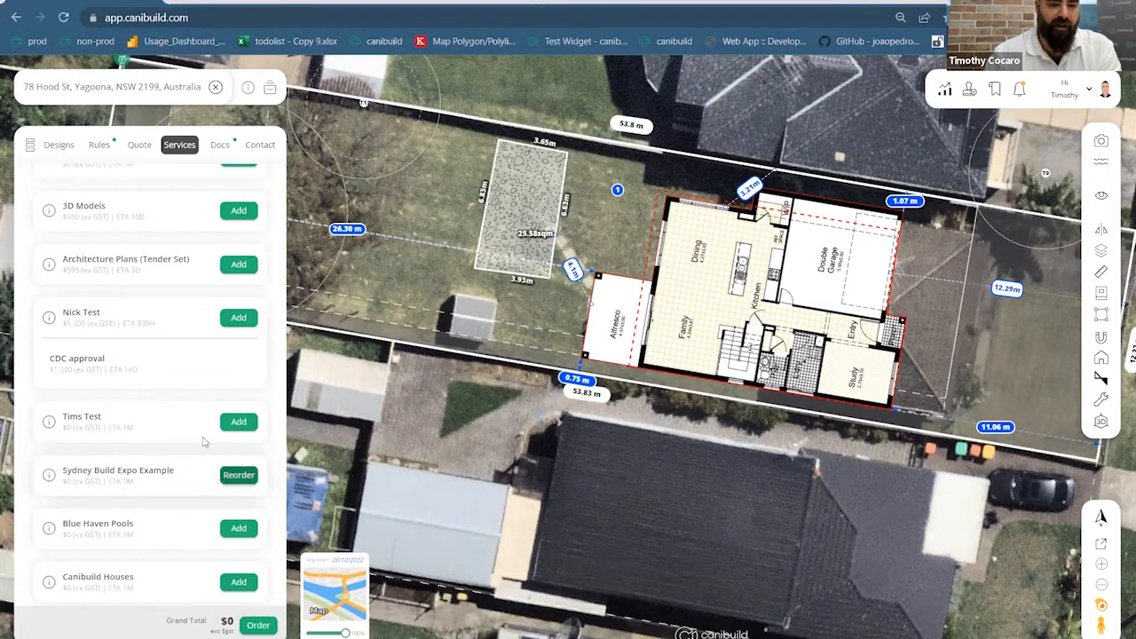
Add Architecture Plans (Tender Set) for a $595 total and attach the searched client as contact
{"action": "left_click", "coordinate": [239, 265]}
{"action": "left_click", "coordinate": [257, 625]}
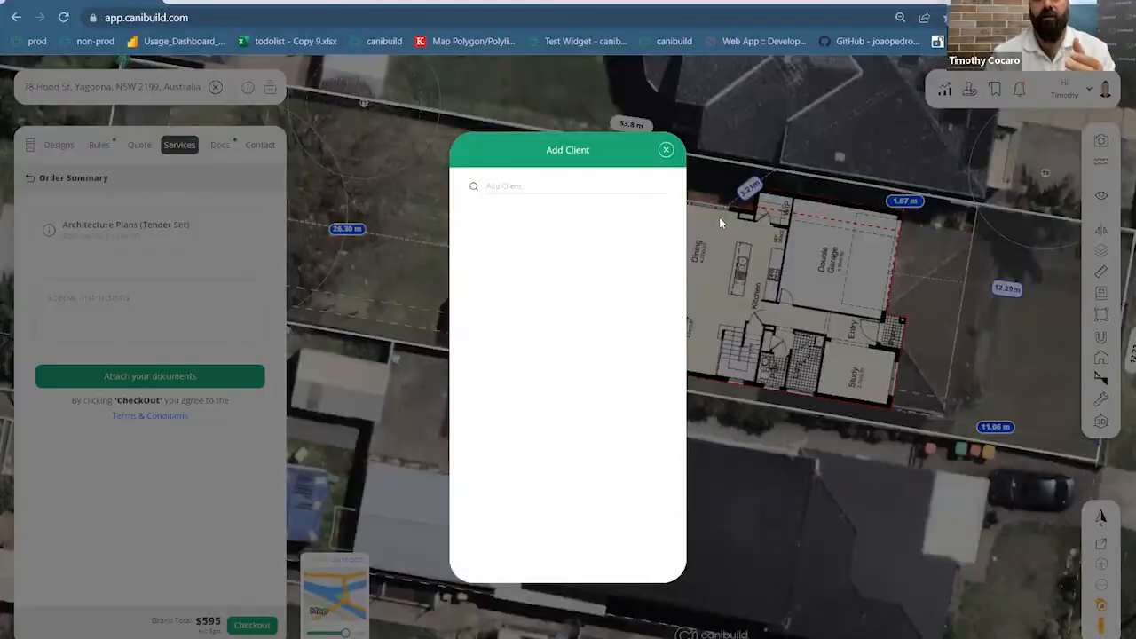
{"action": "left_click", "coordinate": [561, 184]}
{"action": "type", "text": "jim"}
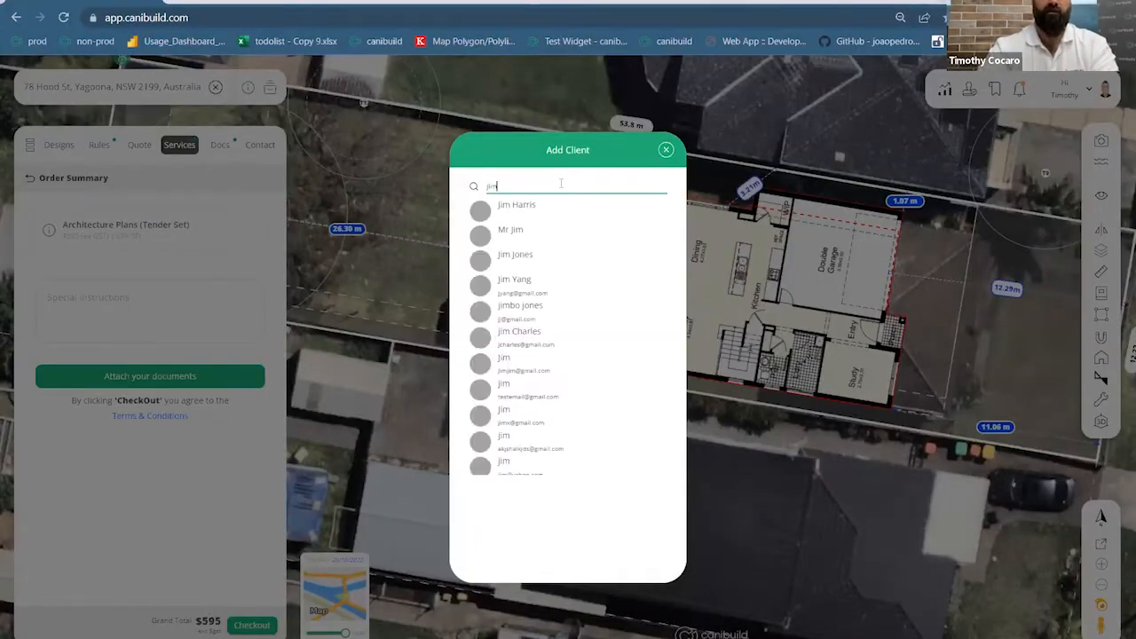
{"action": "left_click", "coordinate": [547, 220]}
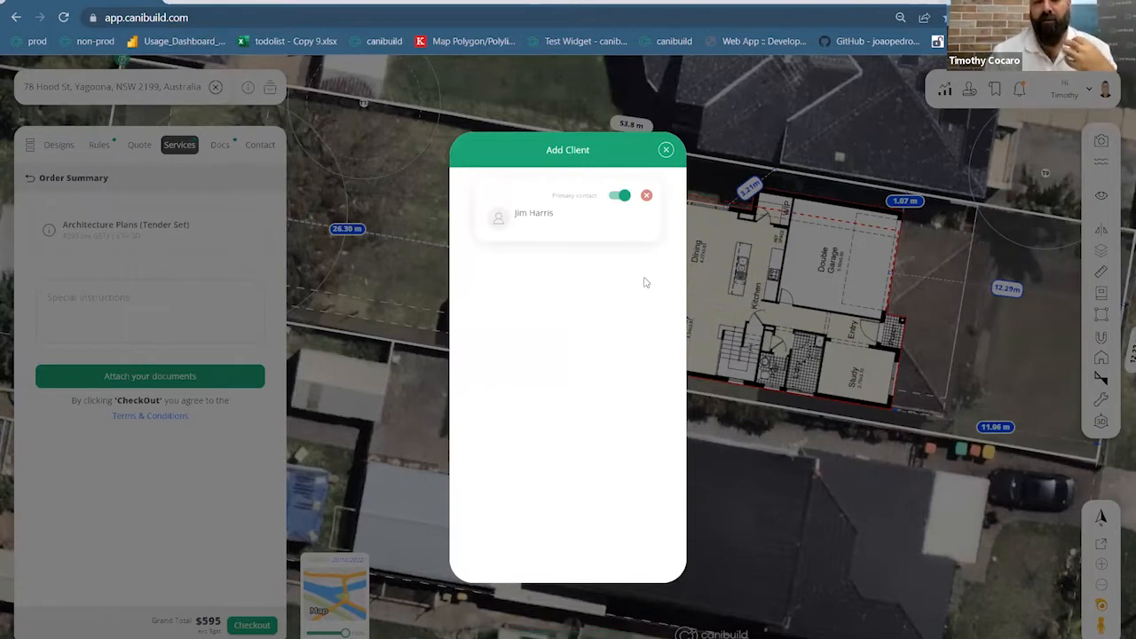
{"action": "left_click", "coordinate": [663, 155]}
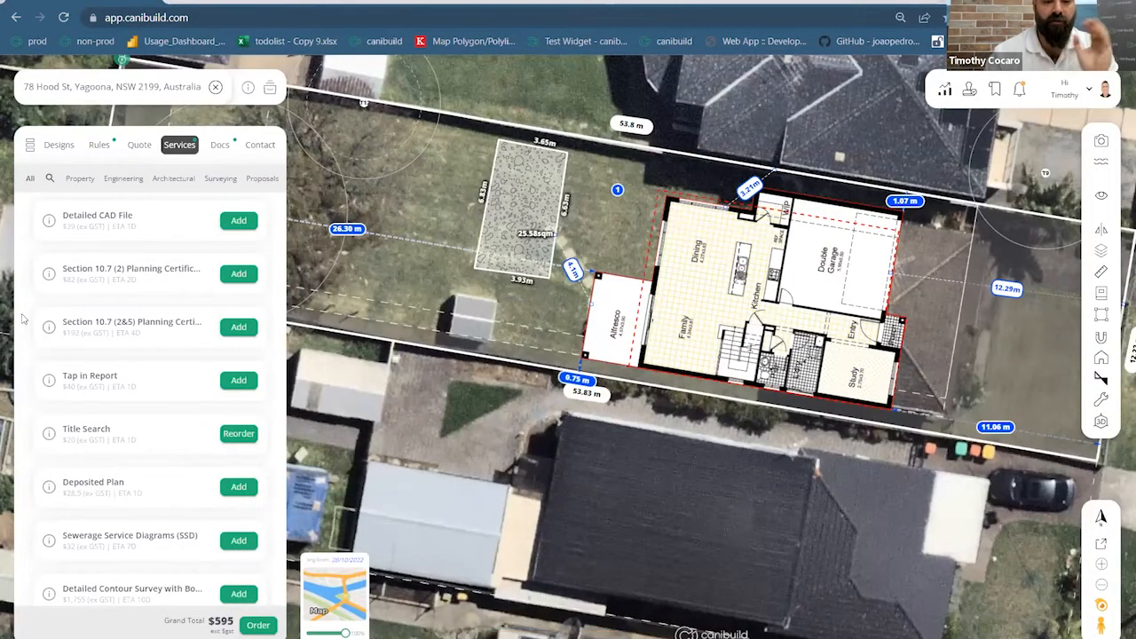
Search services for 'site', add the $0 Site Plan to the order, and go to checkout
{"action": "left_click", "coordinate": [50, 179]}
{"action": "type", "text": "site"}
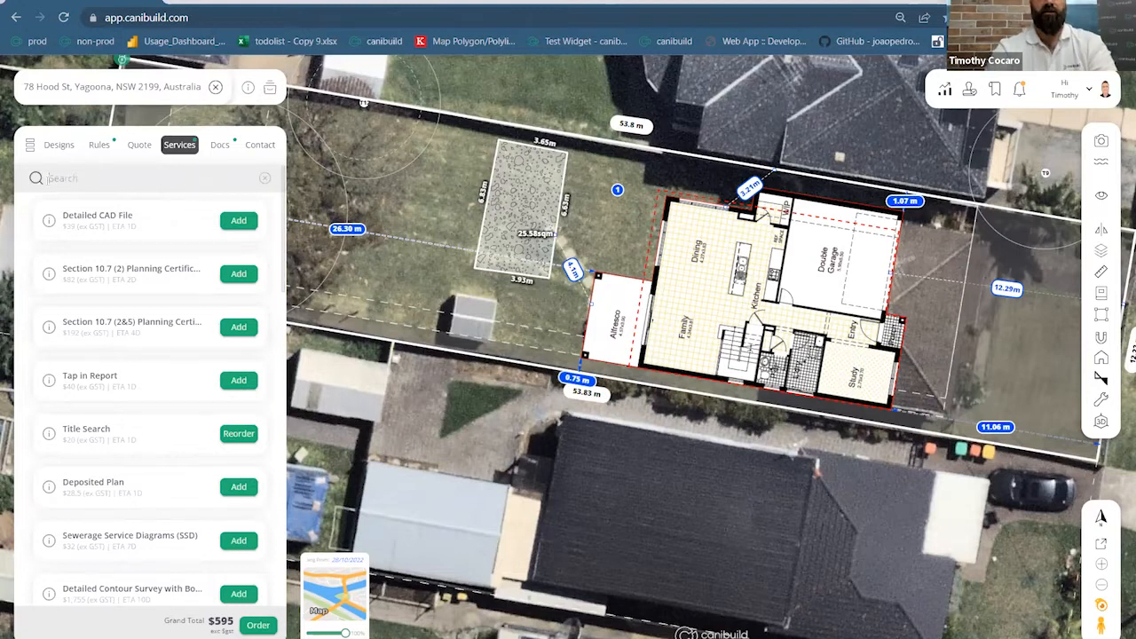
{"action": "left_click", "coordinate": [238, 277]}
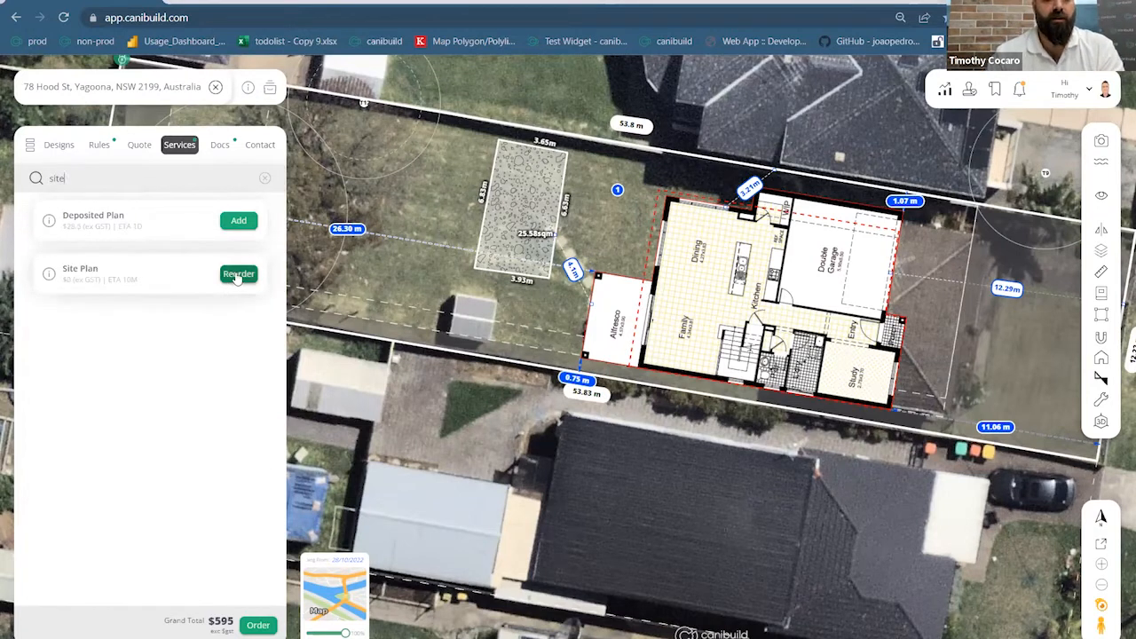
{"action": "left_click", "coordinate": [258, 625]}
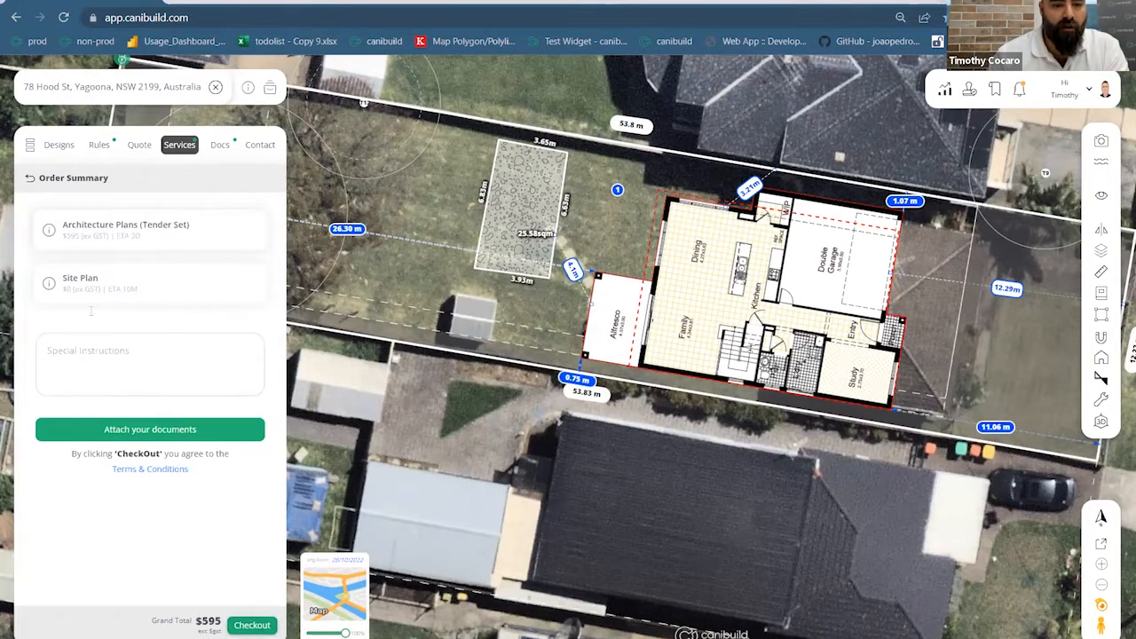
{"action": "left_click", "coordinate": [251, 626]}
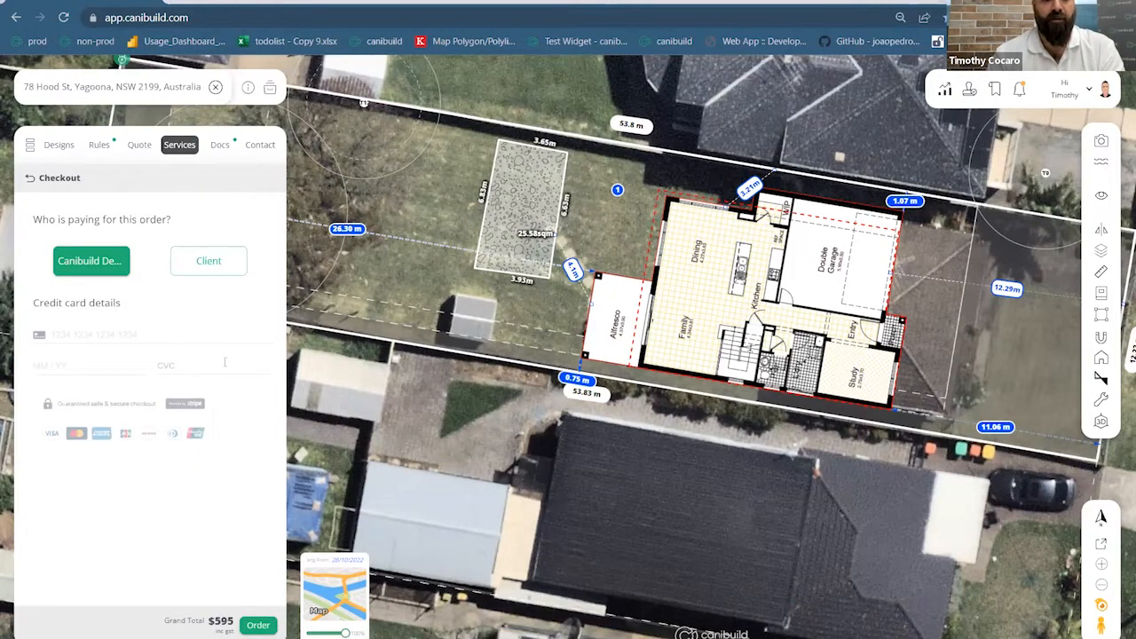
{"action": "left_click", "coordinate": [220, 145]}
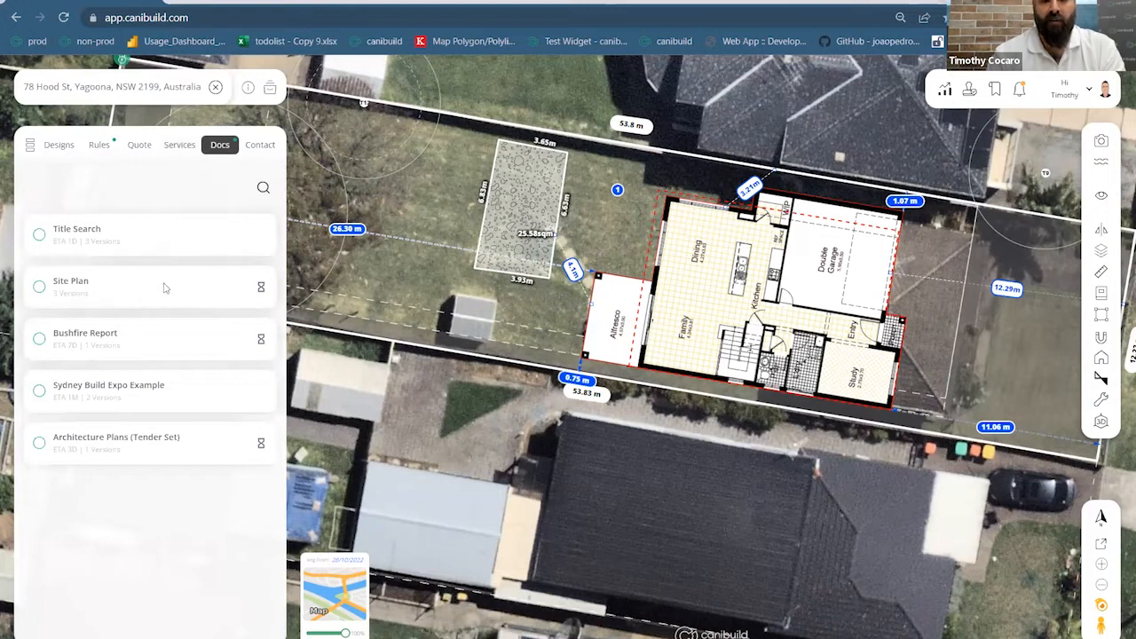
{"action": "left_click", "coordinate": [179, 145]}
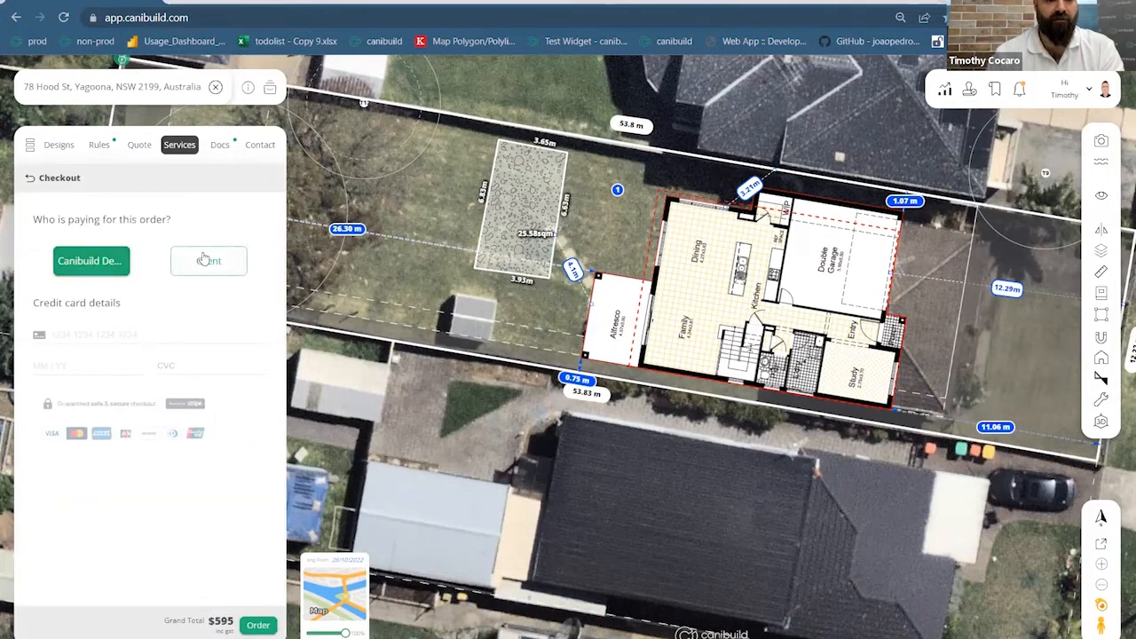
{"action": "left_click", "coordinate": [24, 180]}
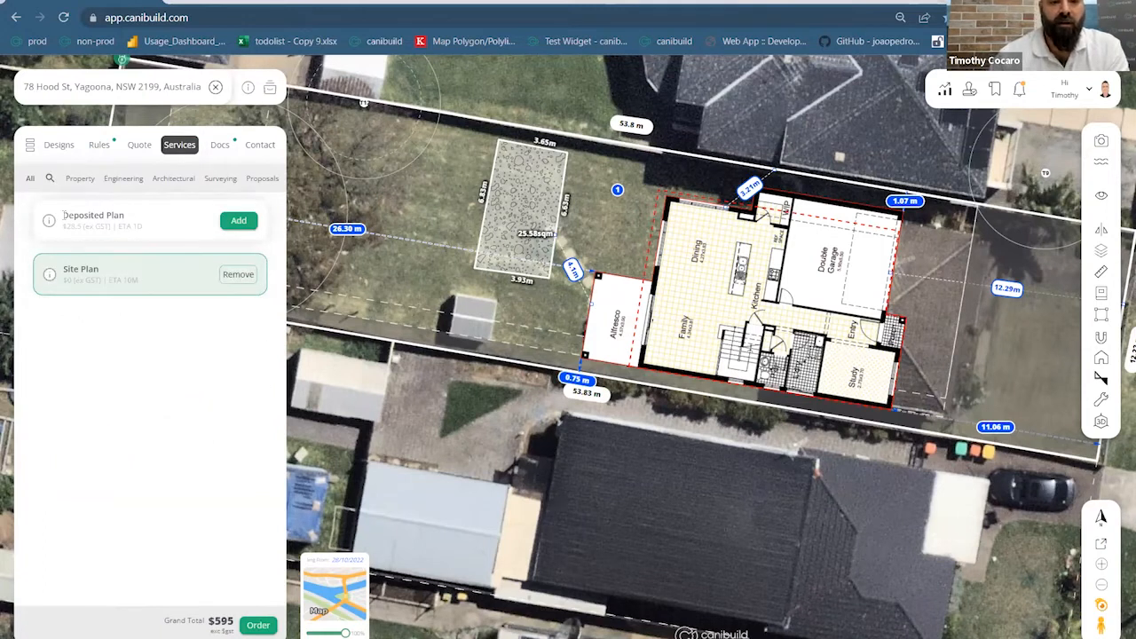
{"action": "left_click", "coordinate": [219, 144]}
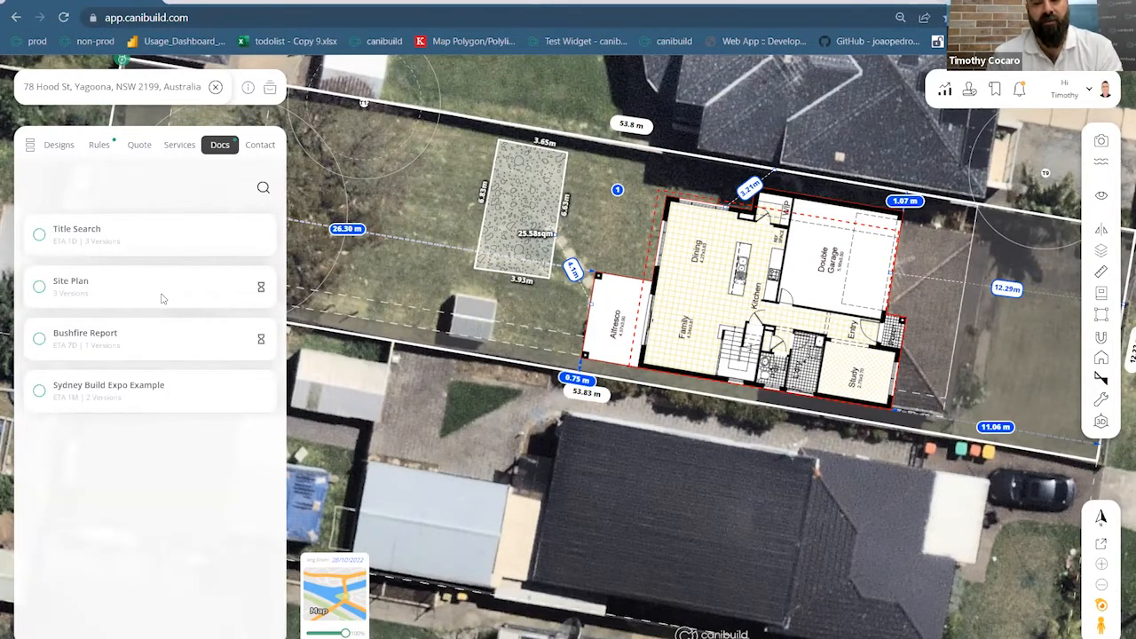
{"action": "left_click", "coordinate": [39, 287]}
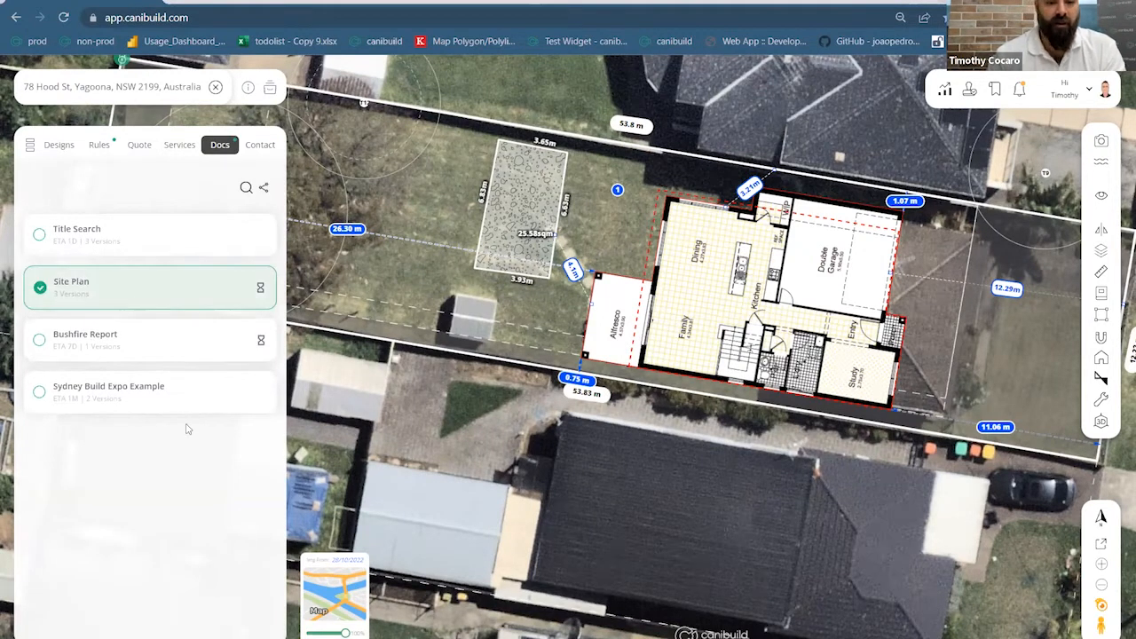
{"action": "left_click", "coordinate": [264, 190]}
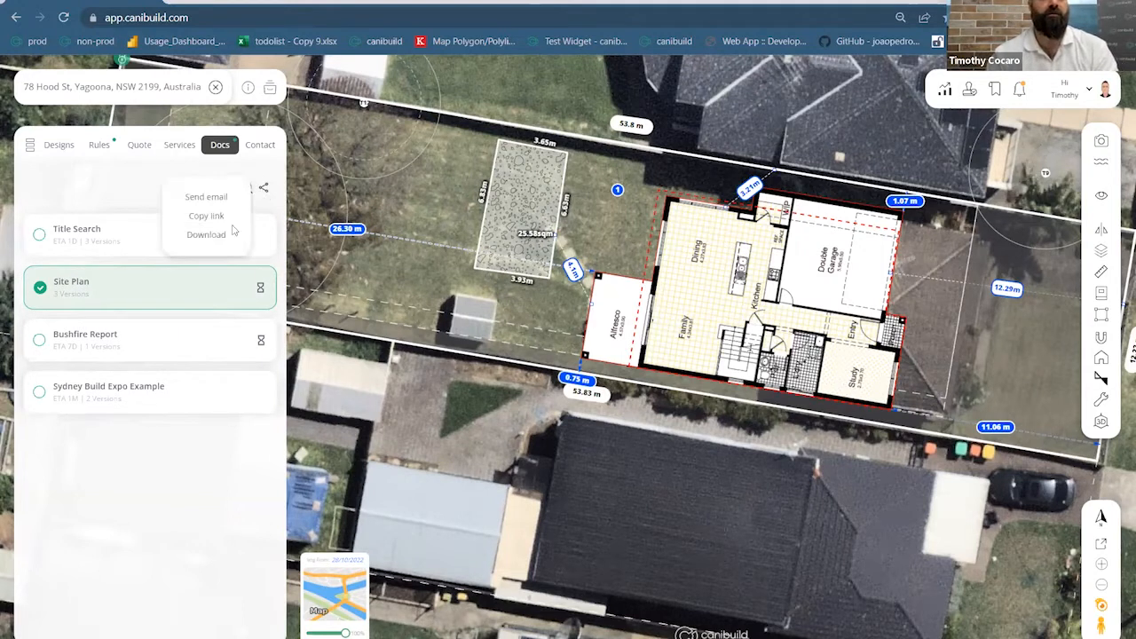
{"action": "left_click", "coordinate": [206, 236]}
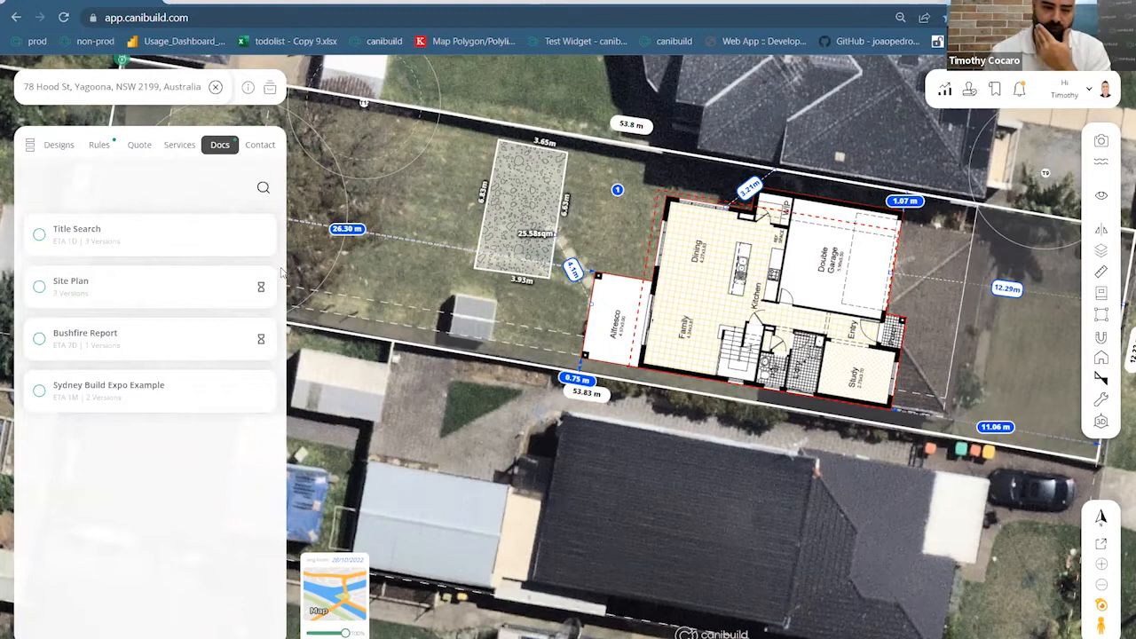
Download the latest Site Plan again, then reload the documents list
{"action": "left_click", "coordinate": [40, 287]}
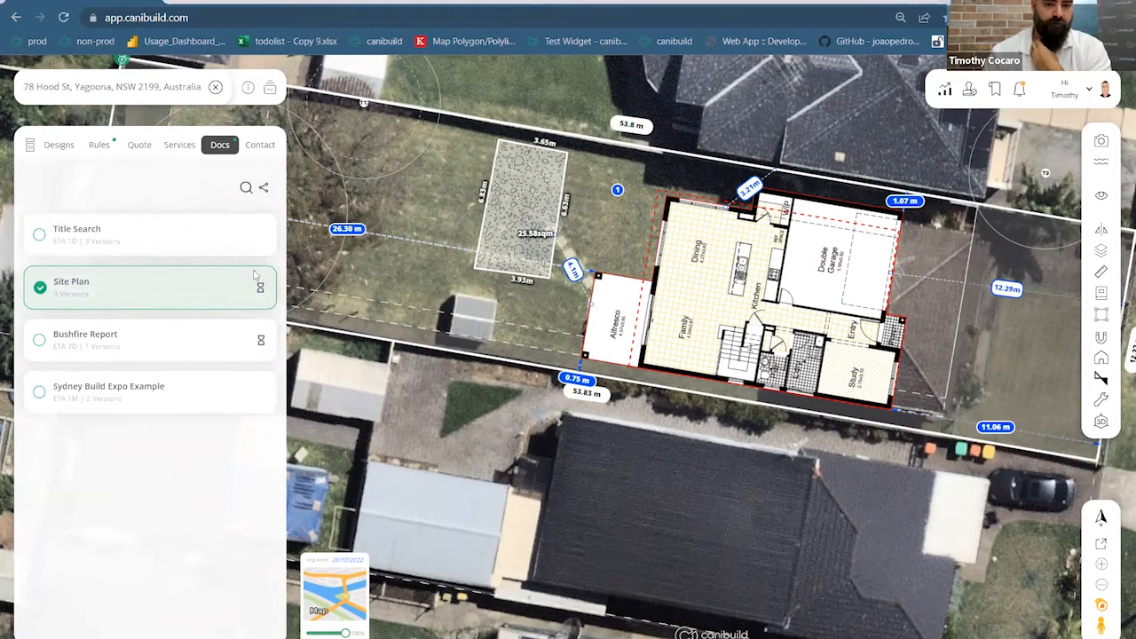
{"action": "left_click", "coordinate": [263, 191]}
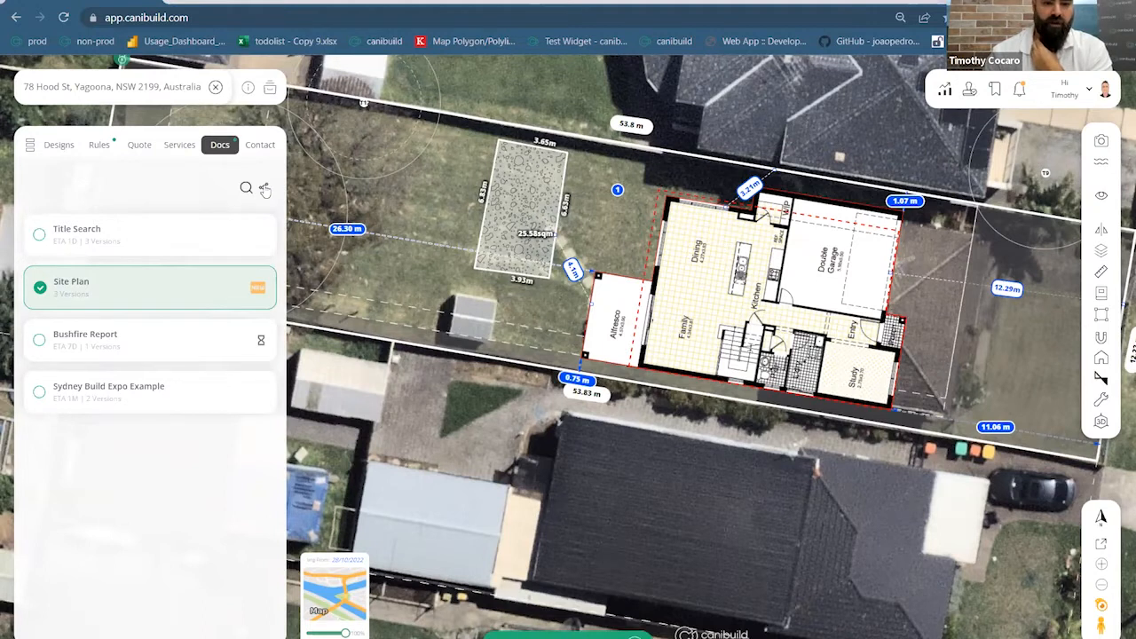
{"action": "left_click", "coordinate": [263, 189]}
{"action": "left_click", "coordinate": [209, 235]}
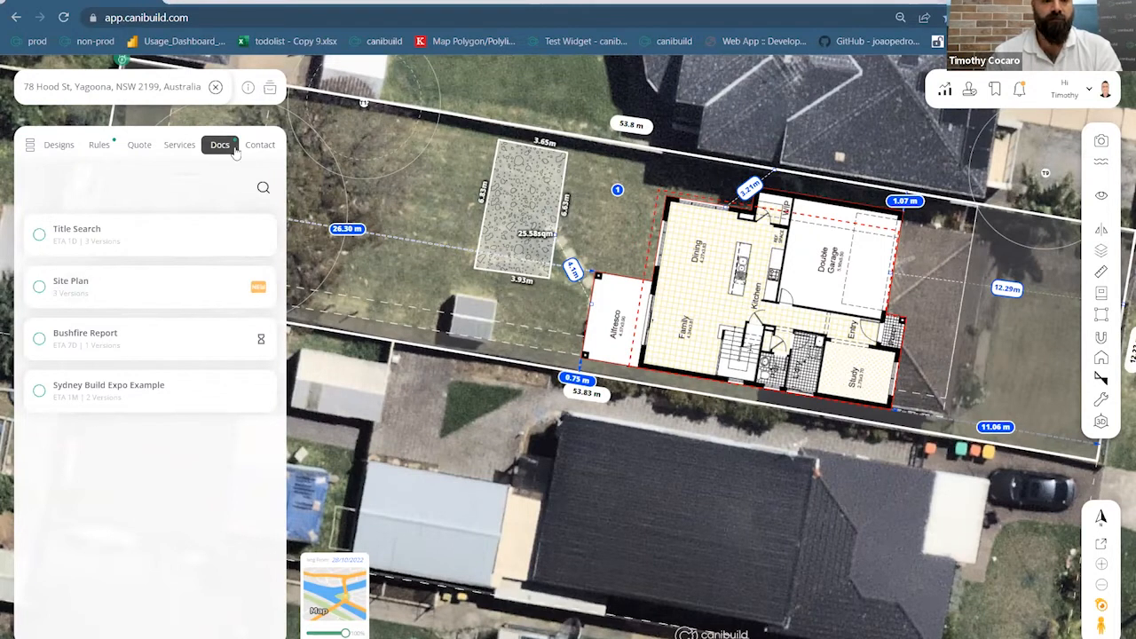
{"action": "left_click", "coordinate": [178, 145]}
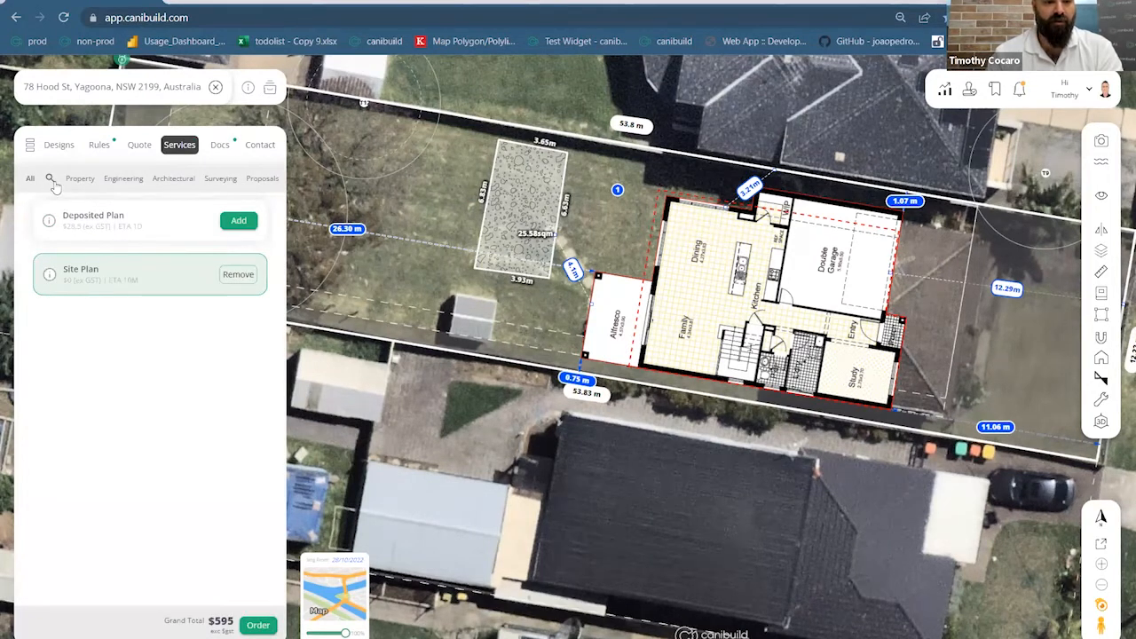
{"action": "left_click", "coordinate": [221, 153]}
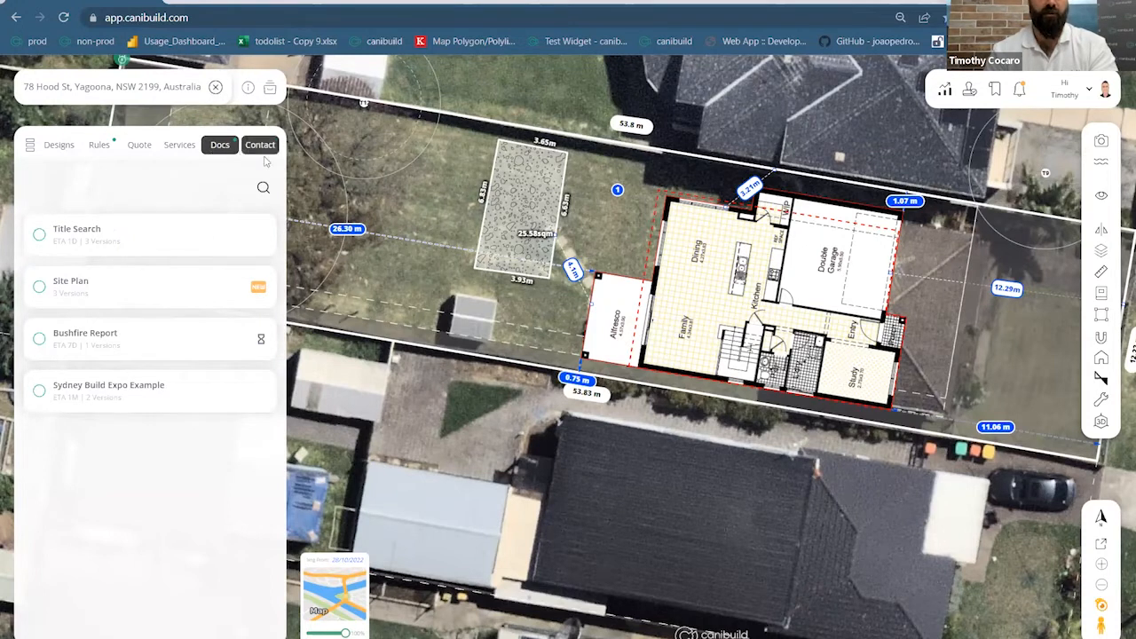
{"action": "left_click", "coordinate": [216, 88]}
{"action": "right_click", "coordinate": [455, 203]}
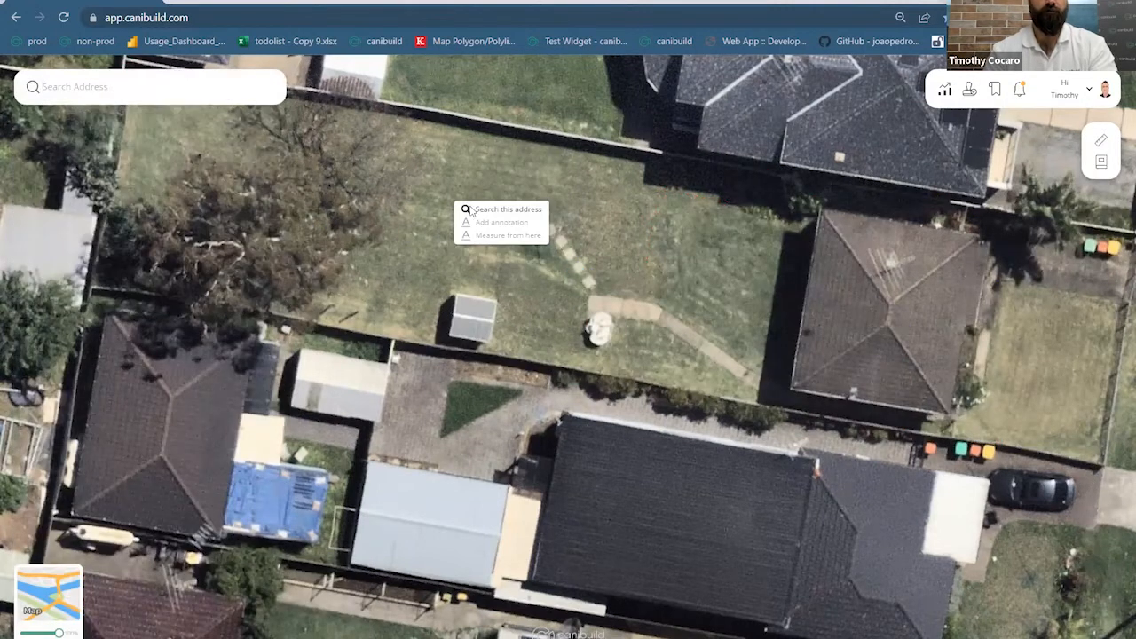
{"action": "left_click", "coordinate": [496, 209]}
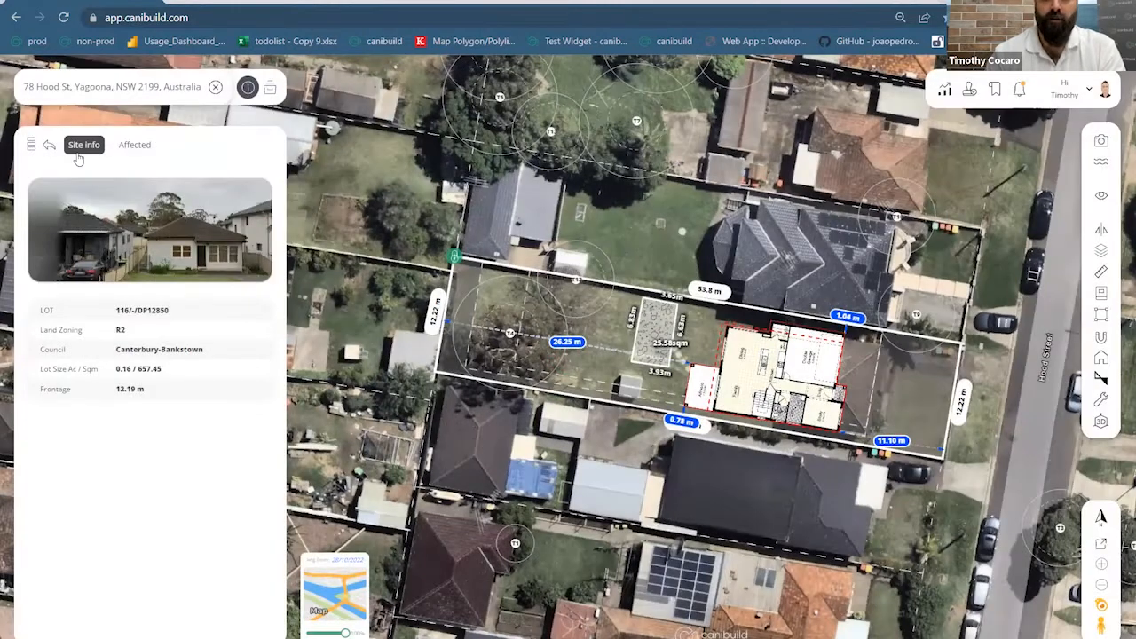
{"action": "left_click", "coordinate": [51, 148]}
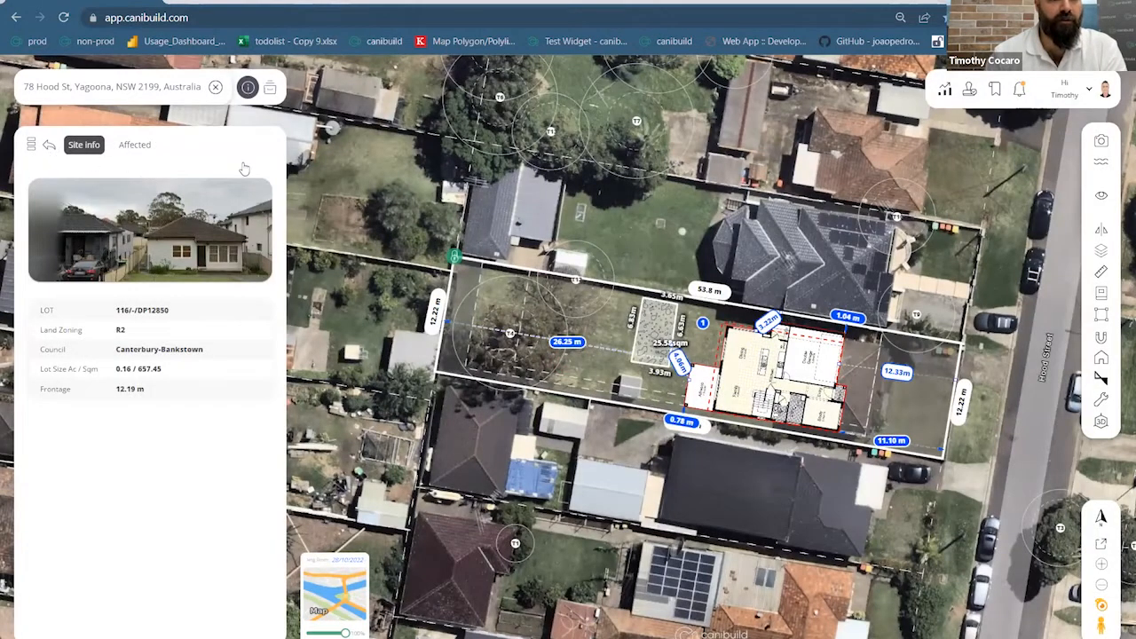
Download the Yagoona Site Plan PDF from the Docs list
{"action": "left_click", "coordinate": [221, 157]}
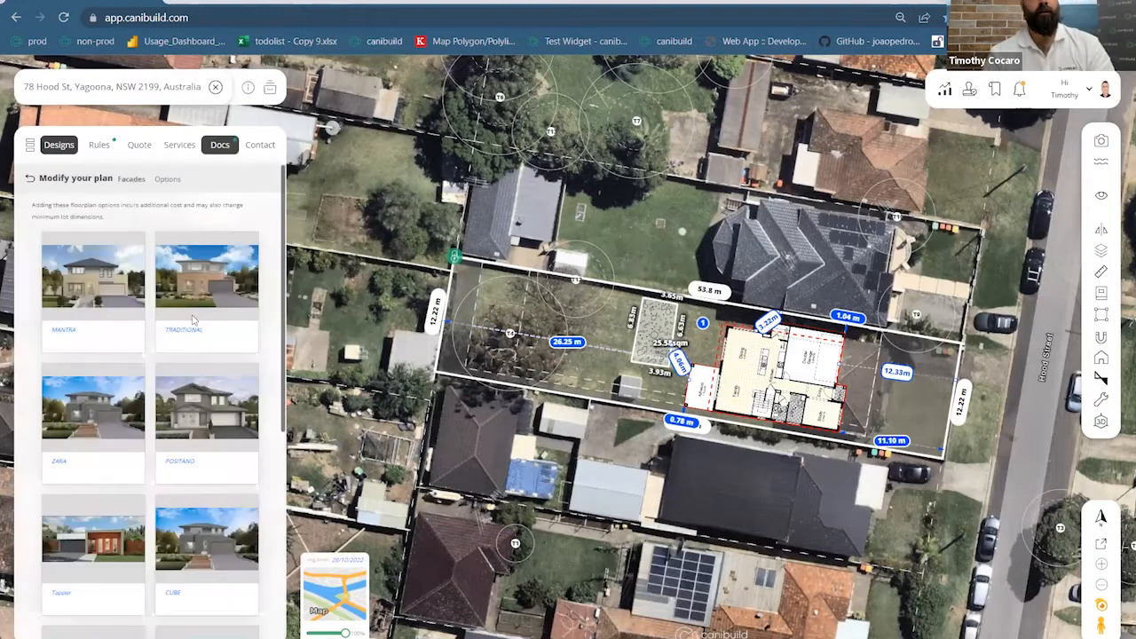
{"action": "left_click", "coordinate": [39, 289]}
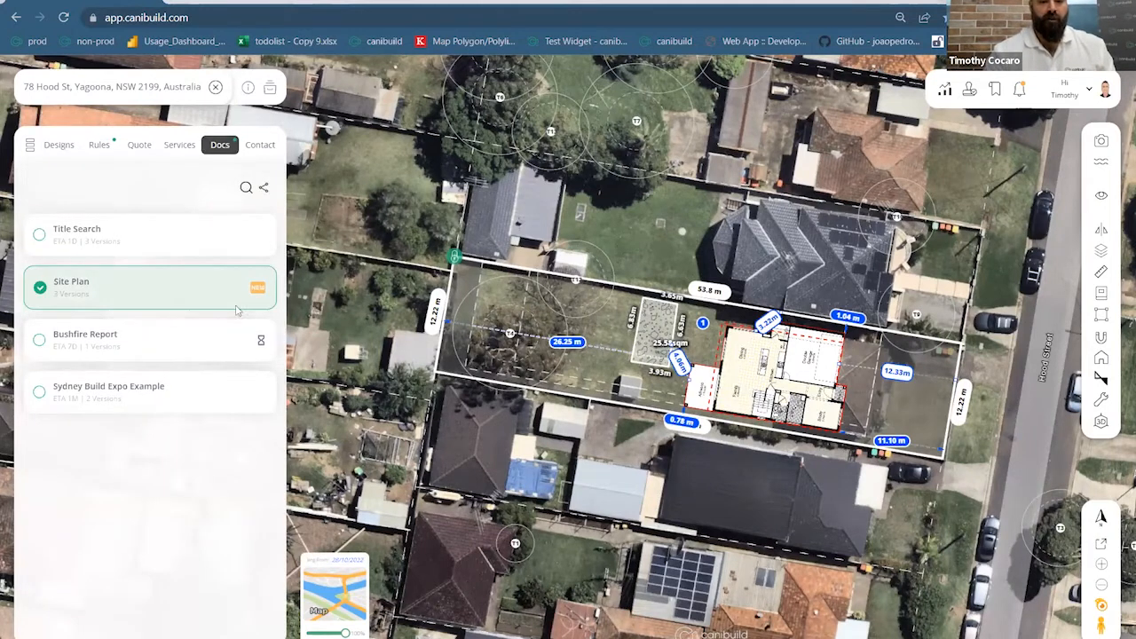
{"action": "left_click", "coordinate": [263, 188]}
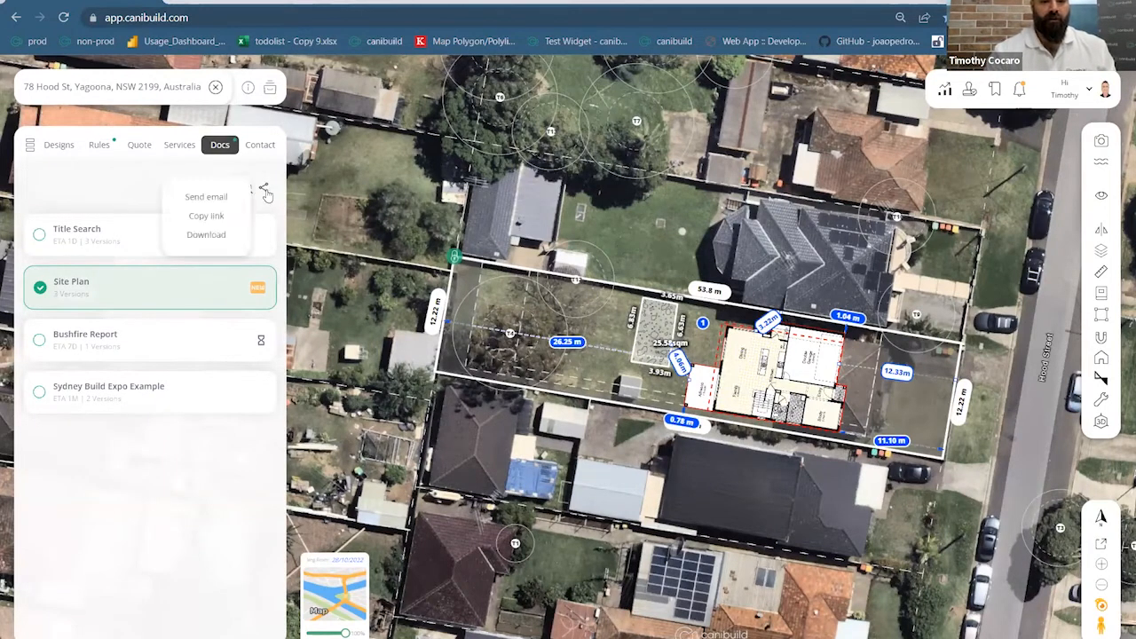
{"action": "left_click", "coordinate": [206, 236]}
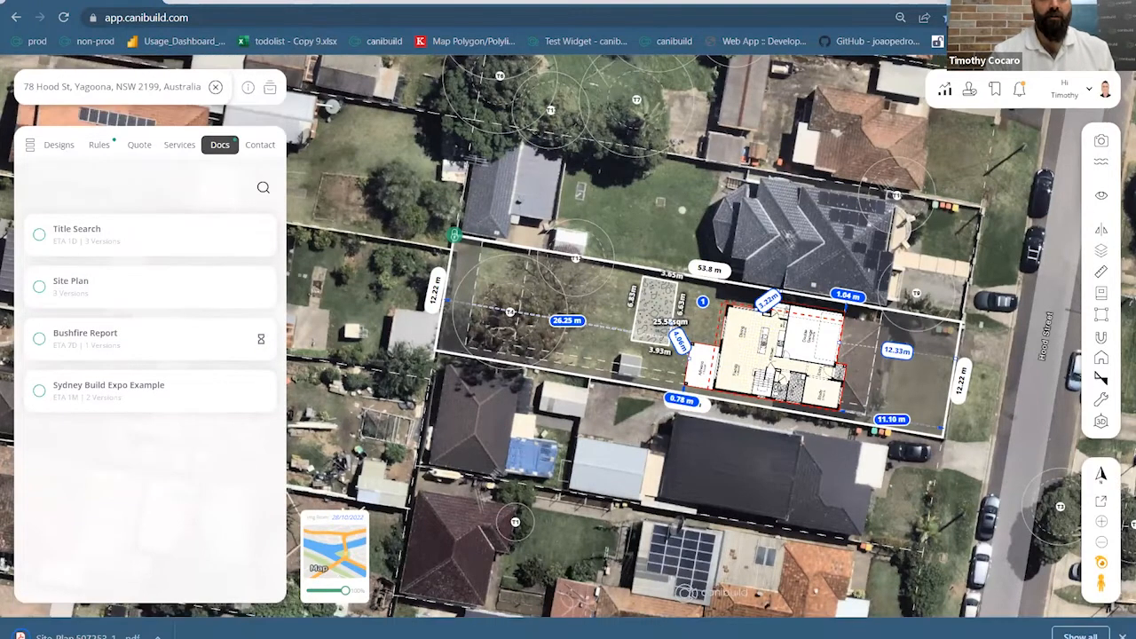
Open the downloaded Hood St site plan PDF and scroll through both pages, including the 256.99 sqm house
{"action": "left_click", "coordinate": [71, 636]}
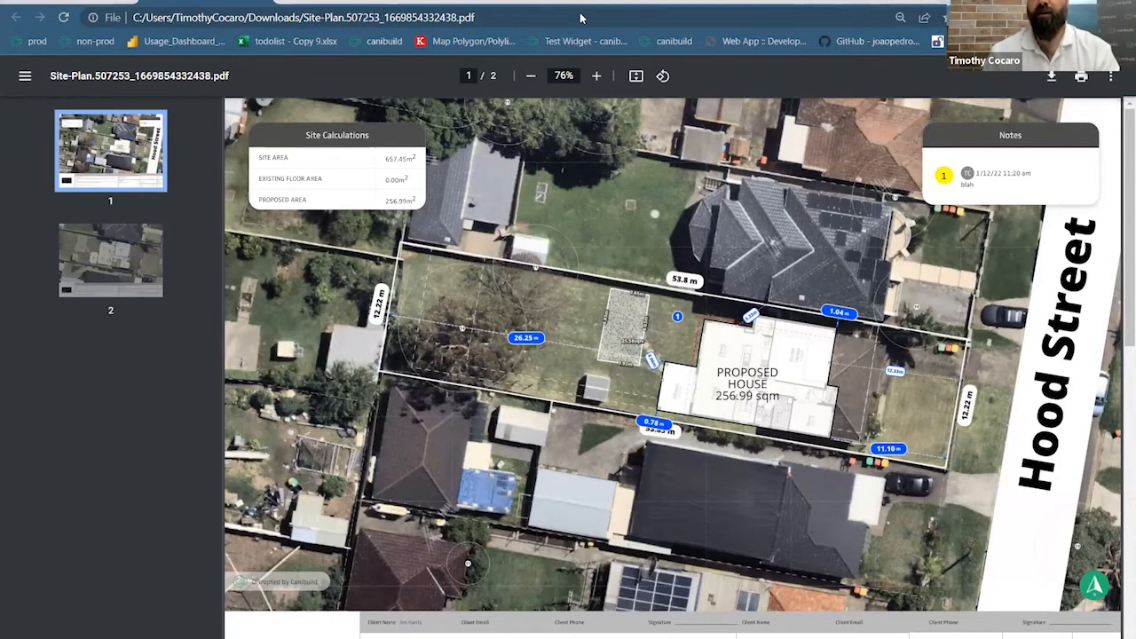
{"action": "scroll", "coordinate": [836, 325], "scroll_direction": "down", "scroll_amount": 1, "text": "ctrl"}
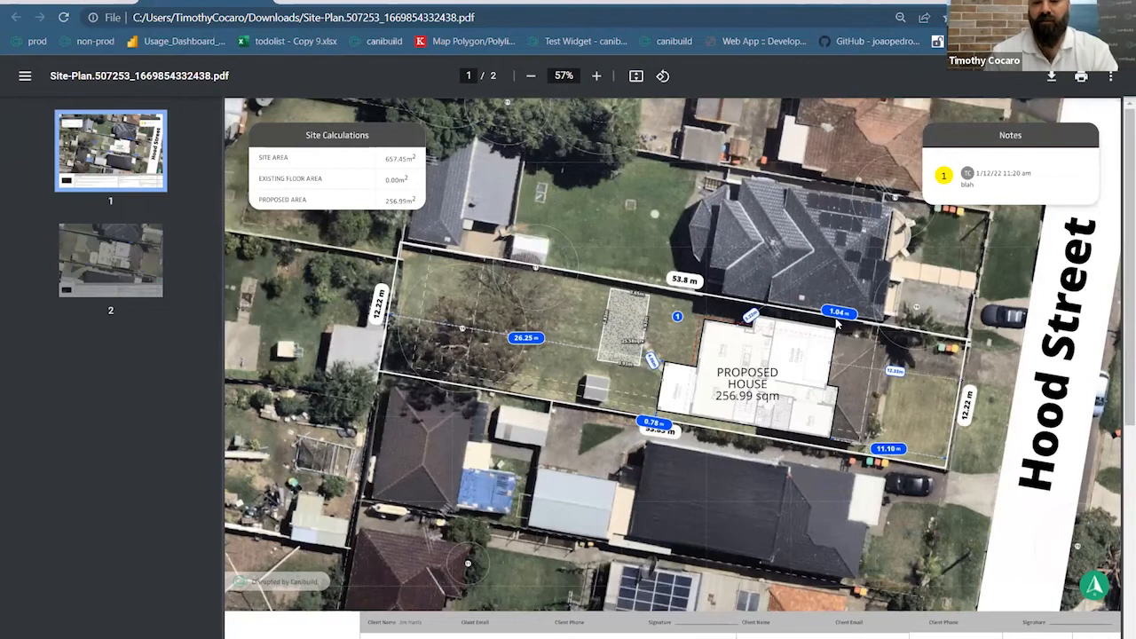
{"action": "scroll", "coordinate": [346, 494], "scroll_direction": "up", "scroll_amount": 1, "text": "ctrl"}
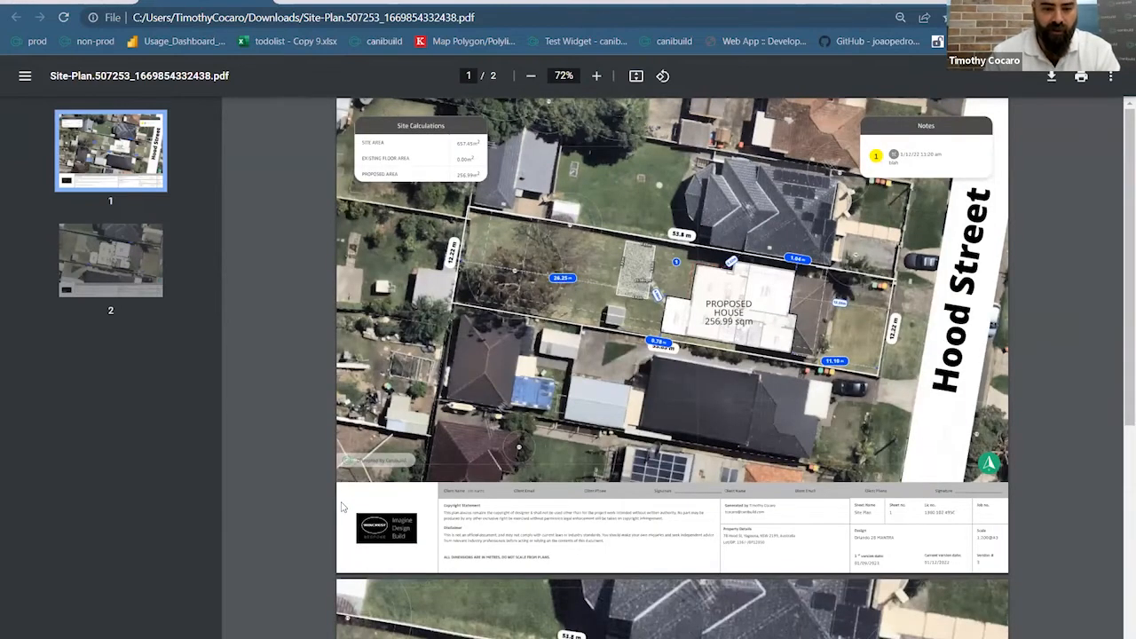
{"action": "scroll", "coordinate": [492, 395], "scroll_direction": "up", "scroll_amount": 1}
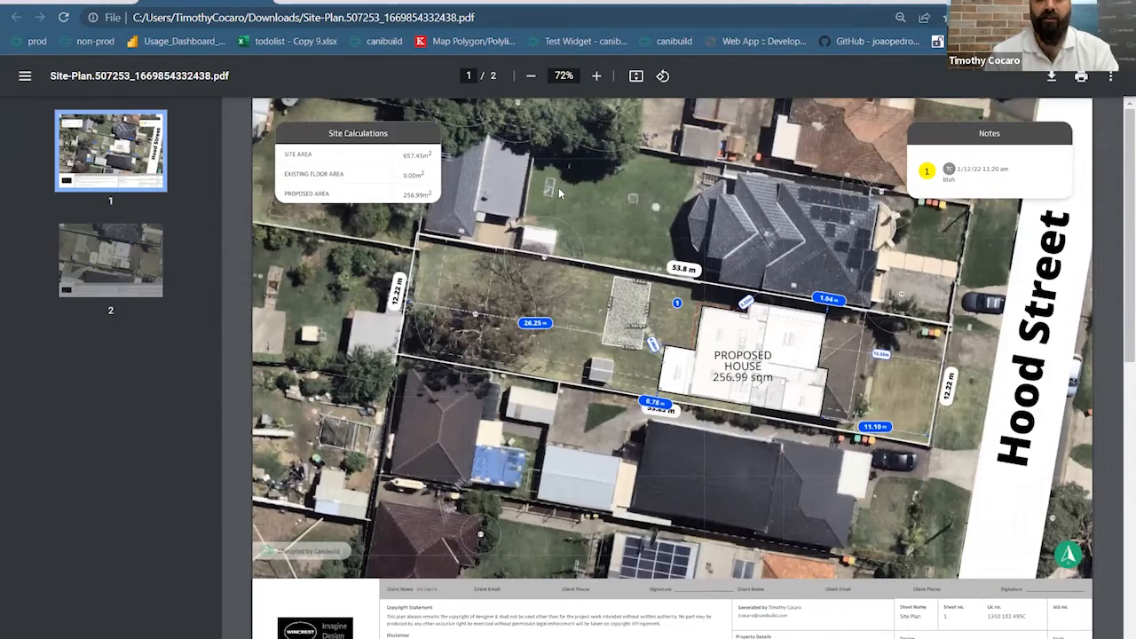
{"action": "scroll", "coordinate": [1078, 235], "scroll_direction": "down", "scroll_amount": 1, "text": "ctrl"}
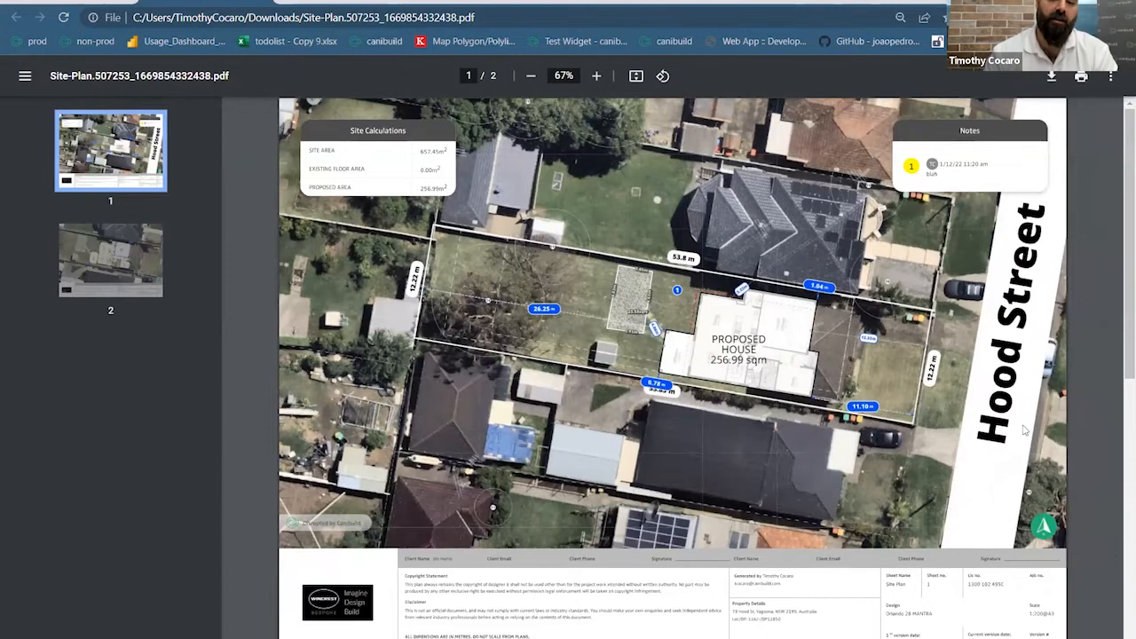
{"action": "scroll", "coordinate": [721, 321], "scroll_direction": "up", "scroll_amount": 4, "text": "ctrl"}
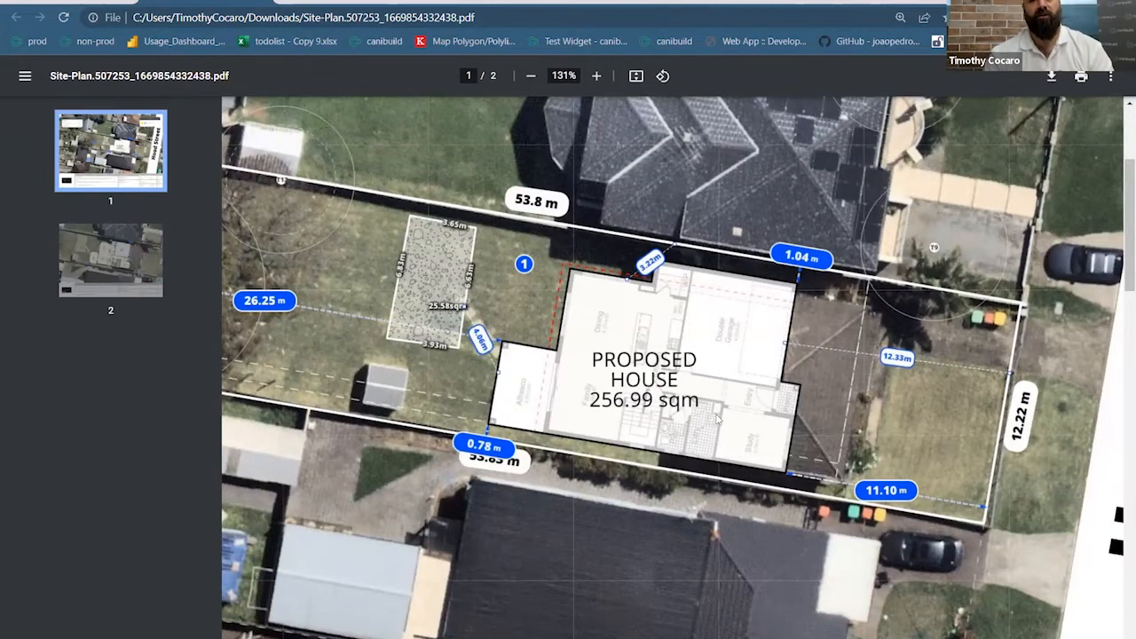
{"action": "scroll", "coordinate": [717, 417], "scroll_direction": "down", "scroll_amount": 1}
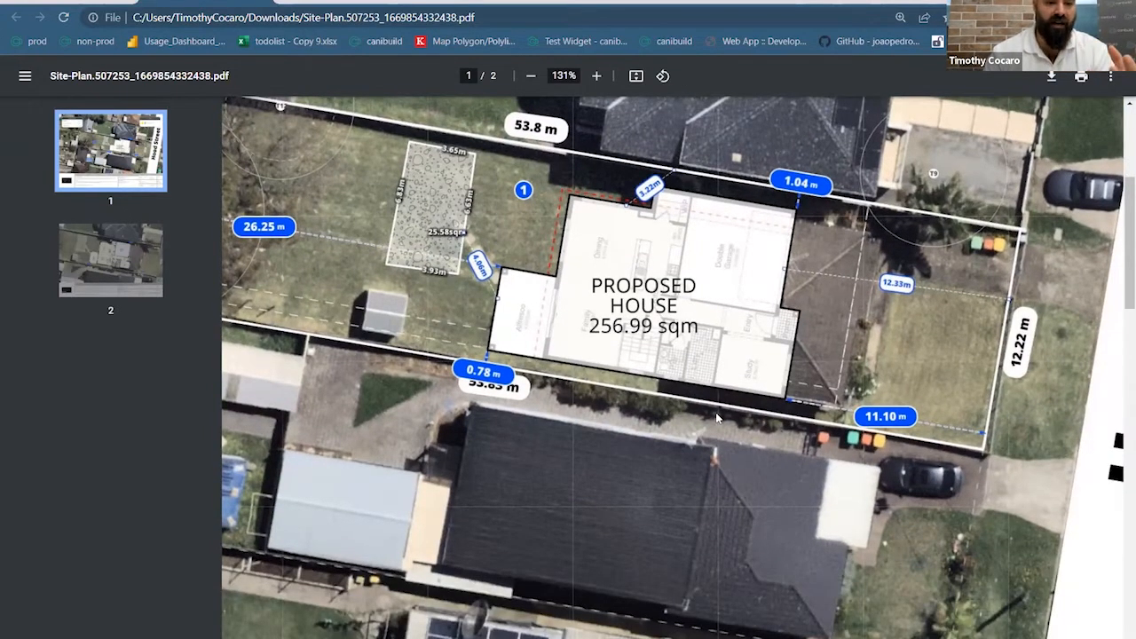
{"action": "scroll", "coordinate": [716, 417], "scroll_direction": "down", "scroll_amount": 5, "text": "ctrl"}
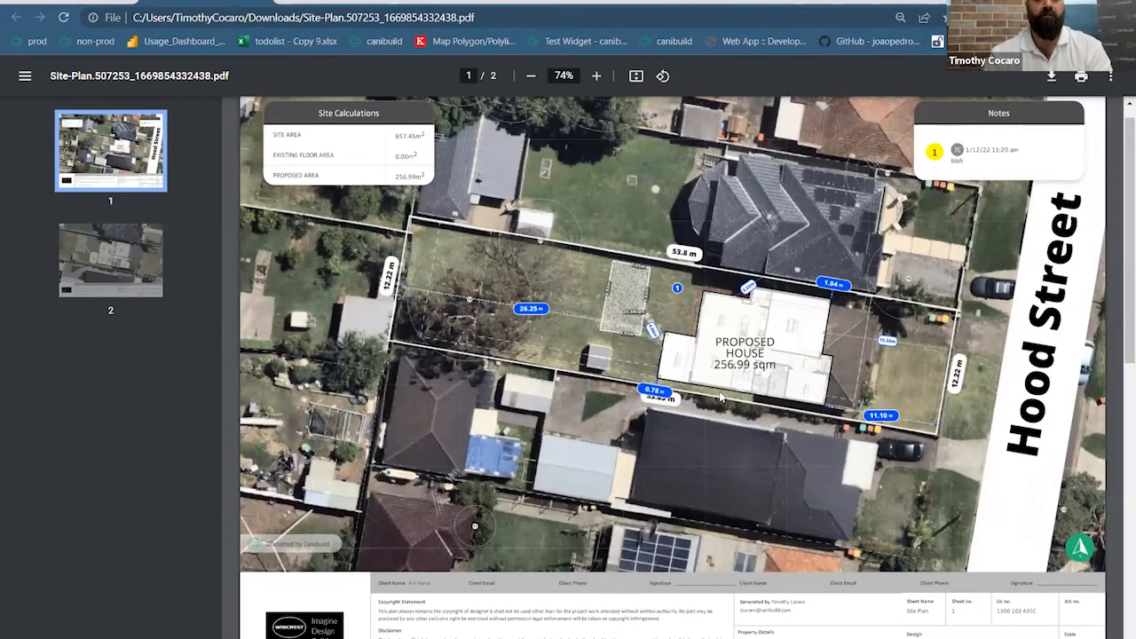
{"action": "scroll", "coordinate": [720, 399], "scroll_direction": "down", "scroll_amount": 4}
{"action": "scroll", "coordinate": [723, 452], "scroll_direction": "down", "scroll_amount": 3}
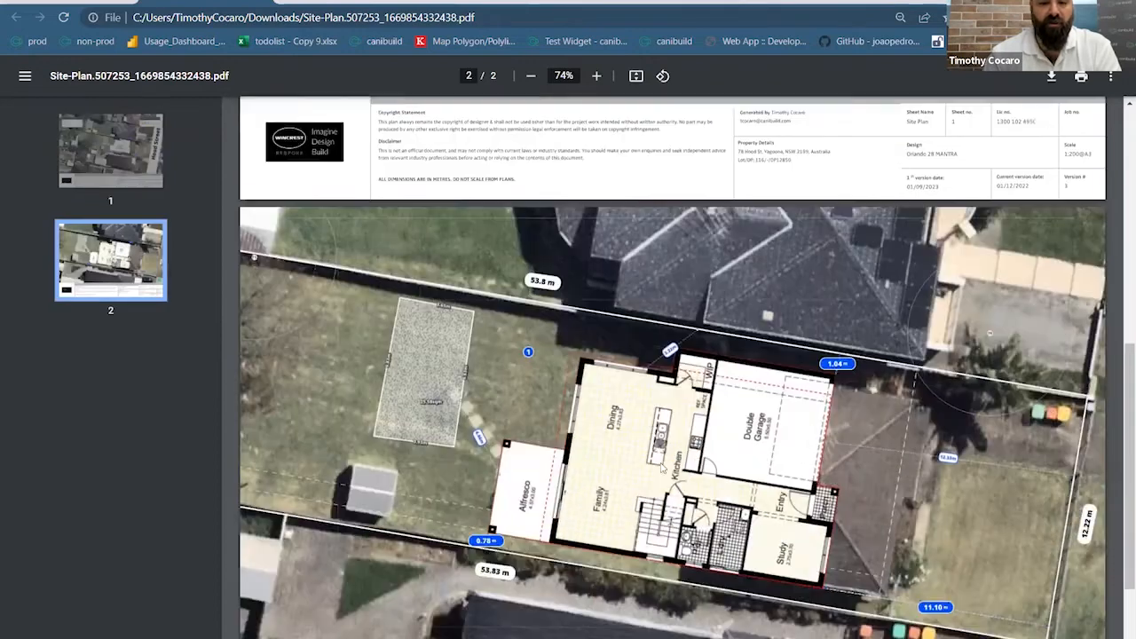
{"action": "scroll", "coordinate": [728, 464], "scroll_direction": "down", "scroll_amount": 1}
{"action": "scroll", "coordinate": [728, 464], "scroll_direction": "up", "scroll_amount": 6}
{"action": "scroll", "coordinate": [728, 467], "scroll_direction": "up", "scroll_amount": 2}
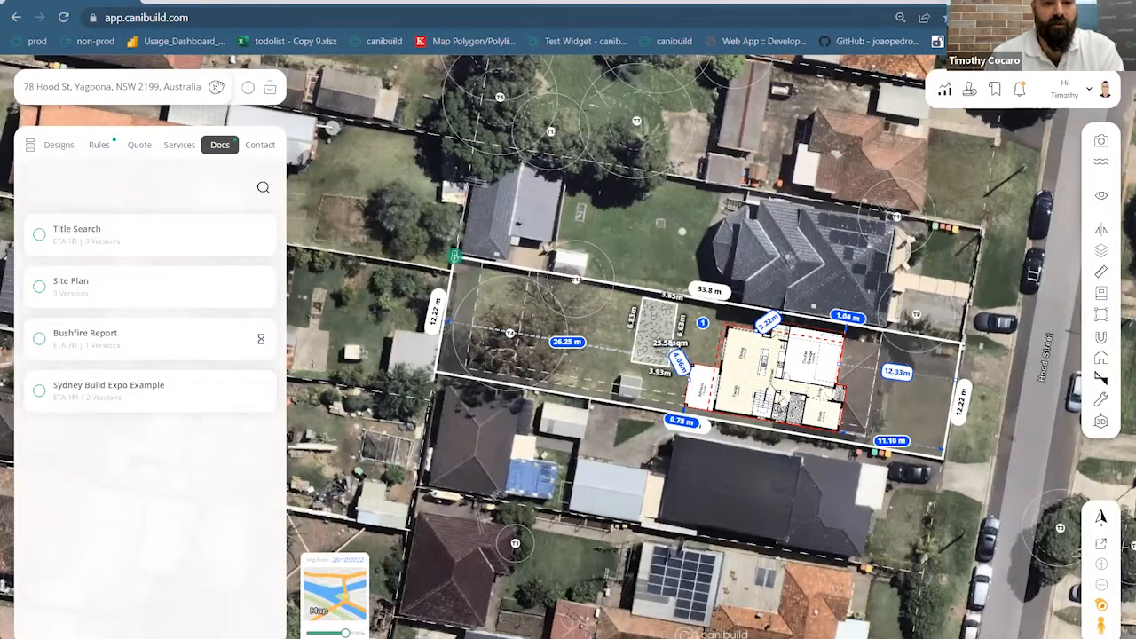
Replace the Yagoona address with Hume Hwy, Warwick Farm and download its Site Plan PDF from Docs
{"action": "left_click", "coordinate": [215, 87]}
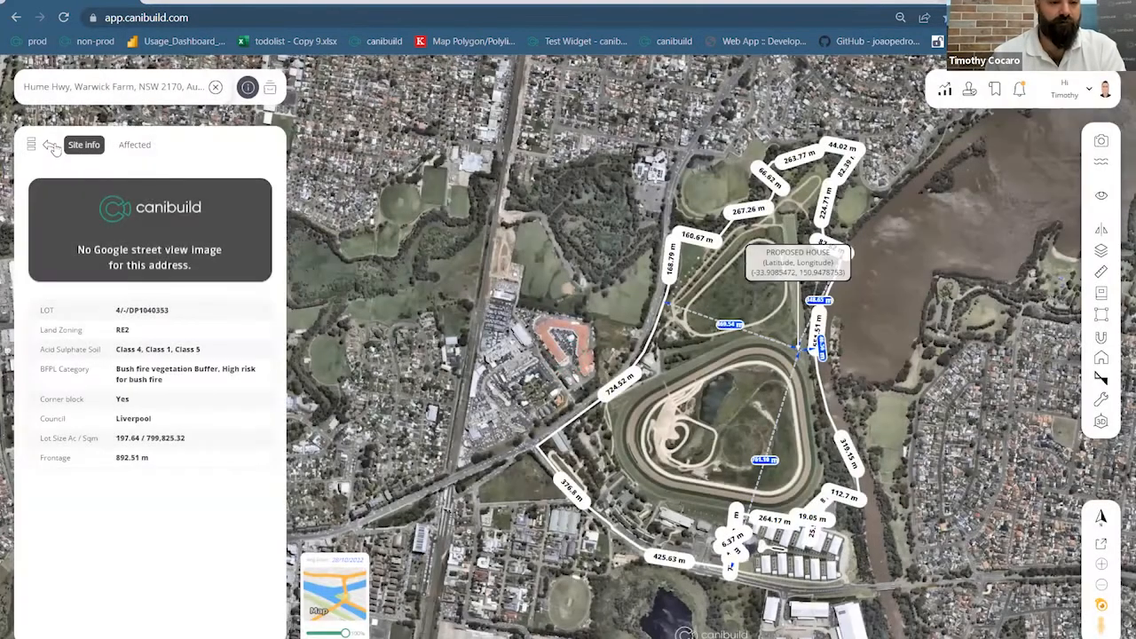
{"action": "left_click", "coordinate": [52, 147]}
{"action": "left_click", "coordinate": [219, 146]}
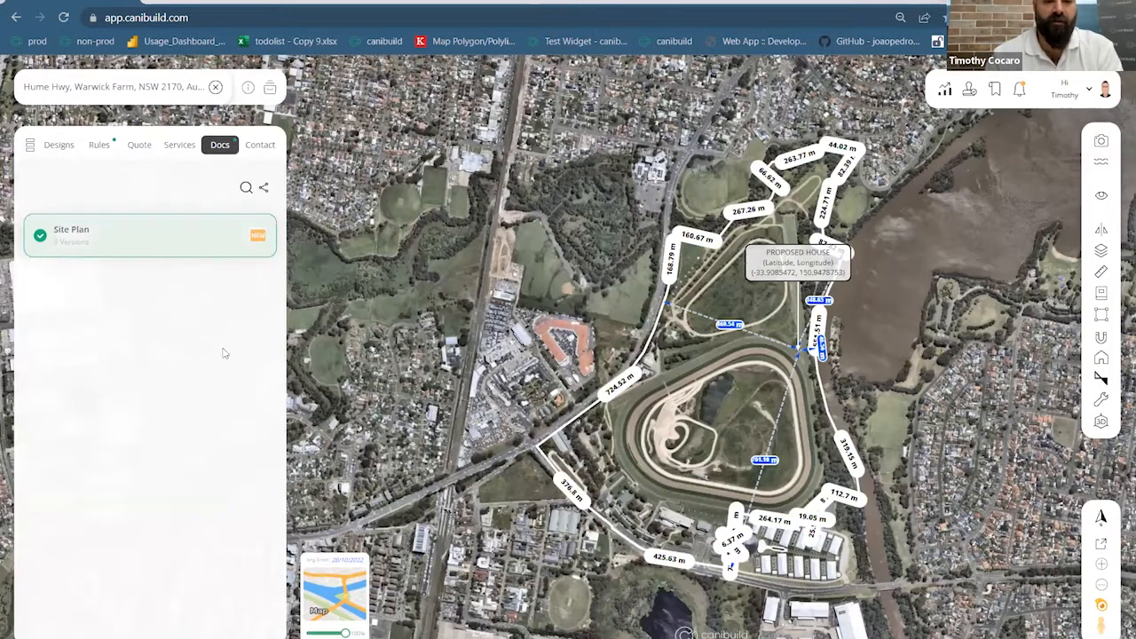
{"action": "left_click", "coordinate": [263, 188]}
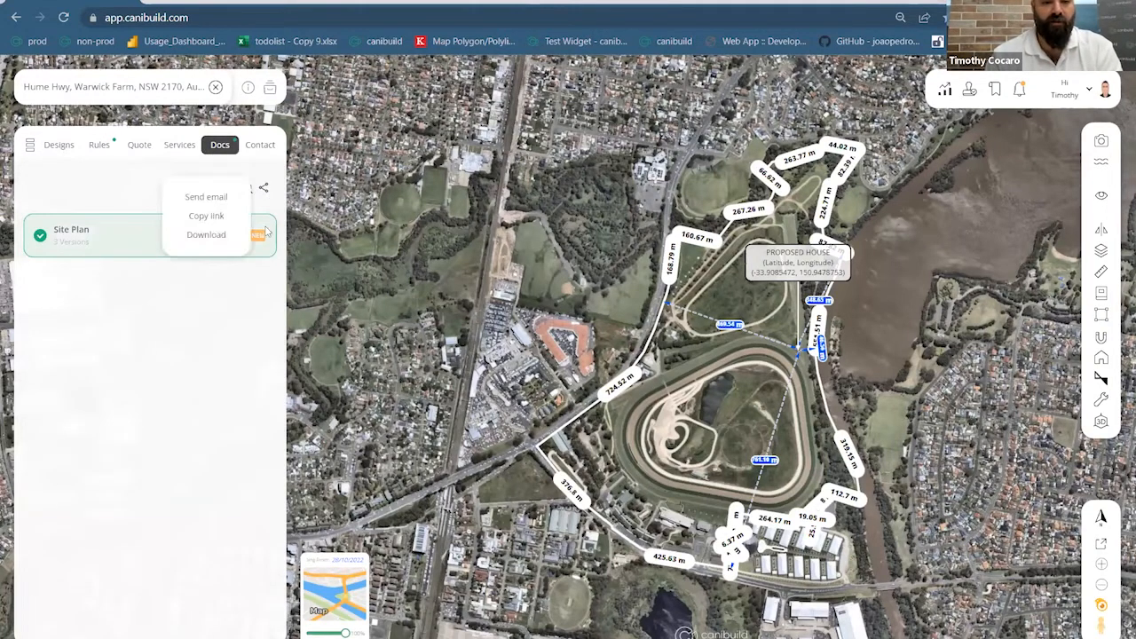
{"action": "left_click", "coordinate": [209, 236]}
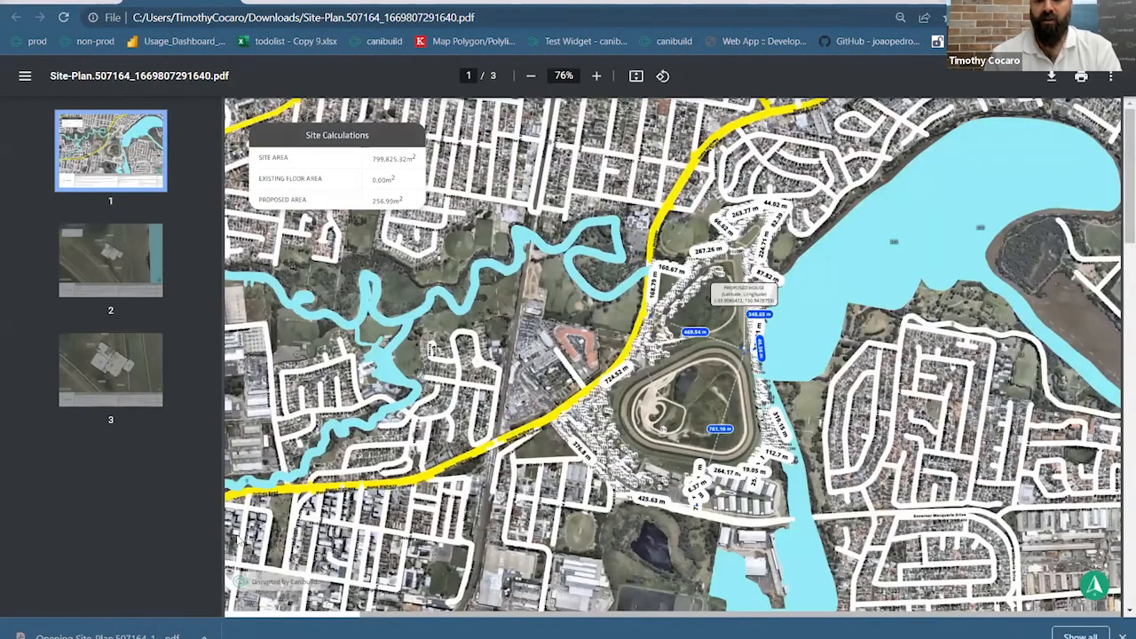
Scroll through all three pages of the Warwick Farm site plan PDF, then return to the canibuild tab
{"action": "scroll", "coordinate": [288, 508], "scroll_direction": "down", "scroll_amount": 10}
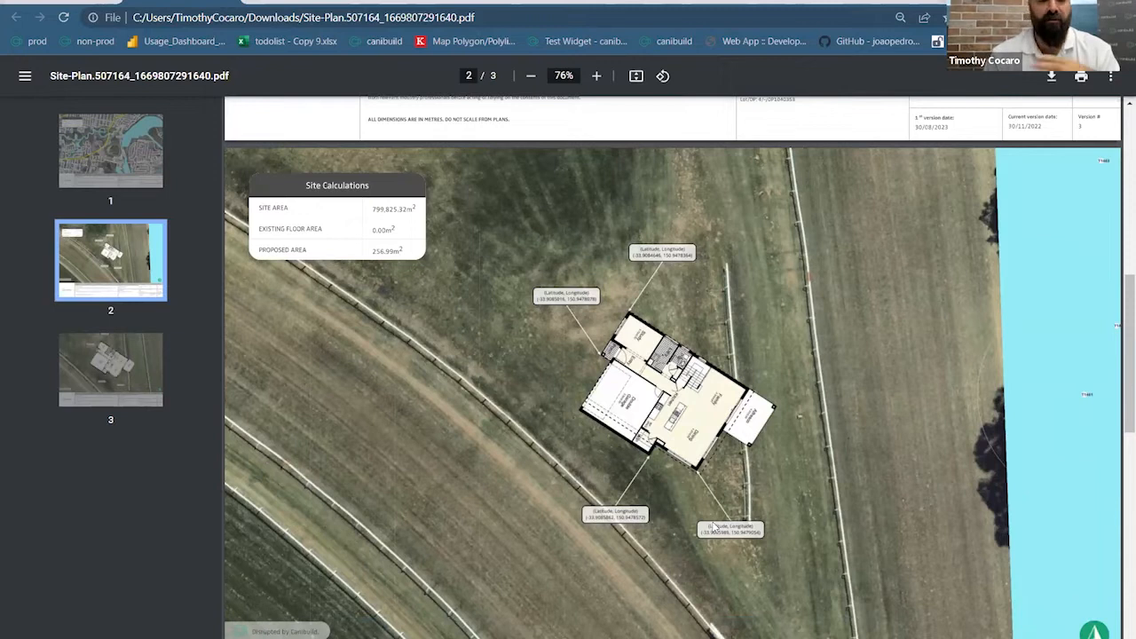
{"action": "scroll", "coordinate": [649, 479], "scroll_direction": "up", "scroll_amount": 4, "text": "ctrl"}
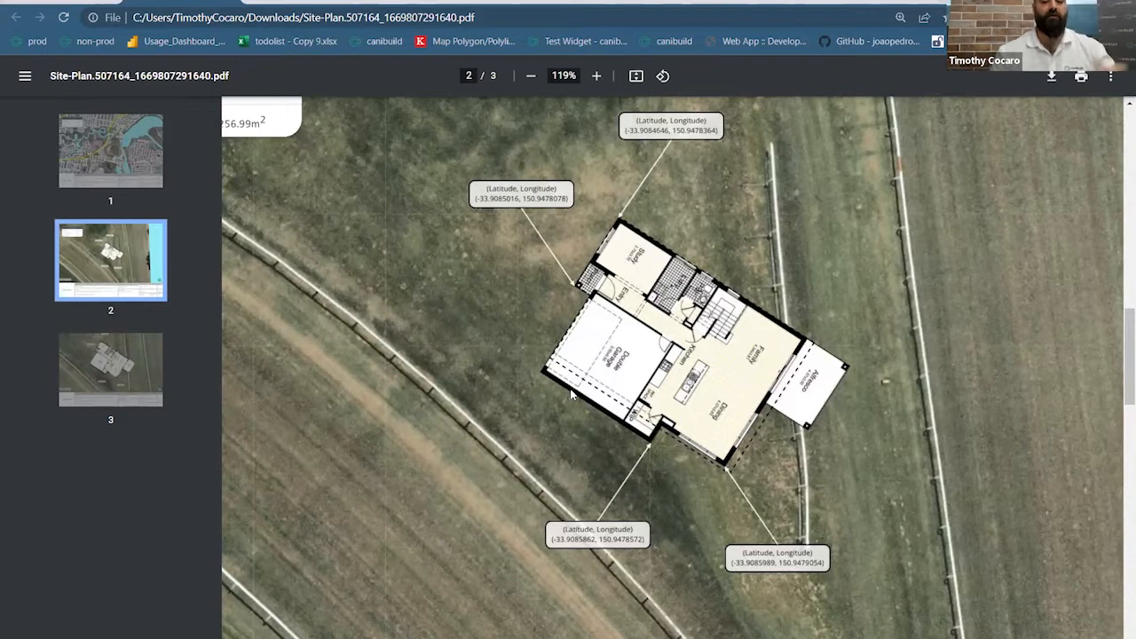
{"action": "scroll", "coordinate": [571, 395], "scroll_direction": "down", "scroll_amount": 7}
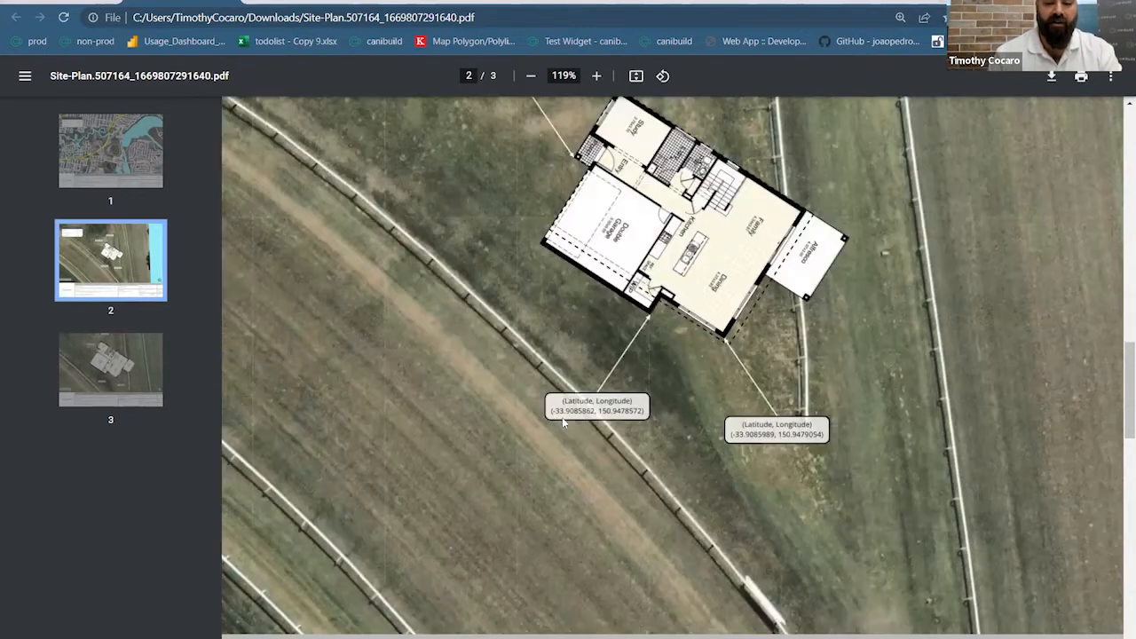
{"action": "scroll", "coordinate": [572, 413], "scroll_direction": "down", "scroll_amount": 4}
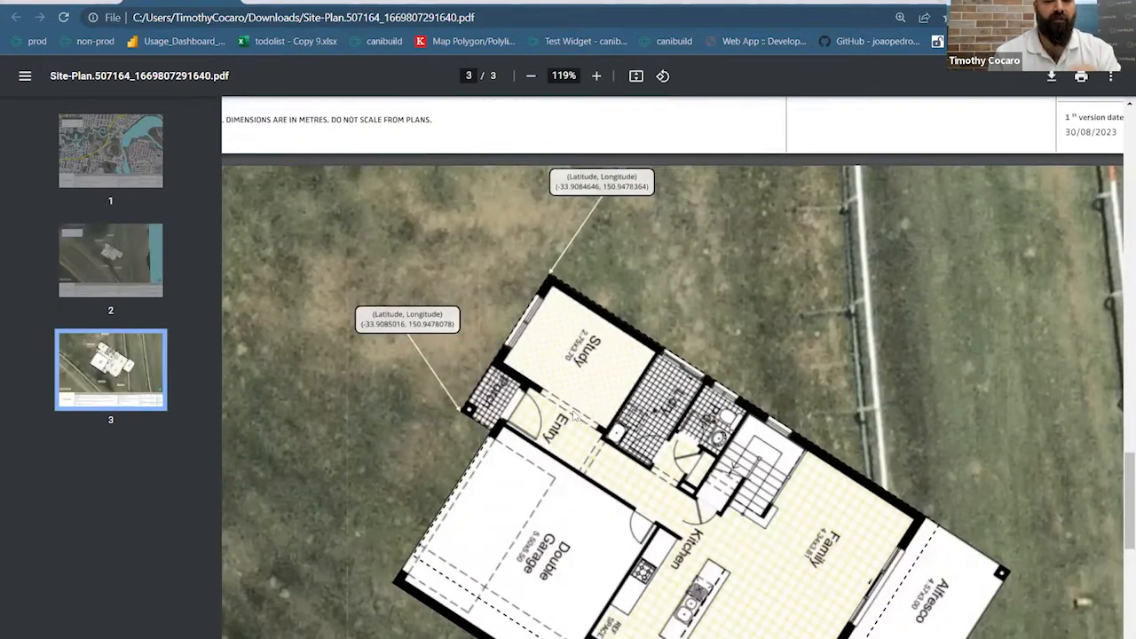
{"action": "scroll", "coordinate": [573, 416], "scroll_direction": "down", "scroll_amount": 4}
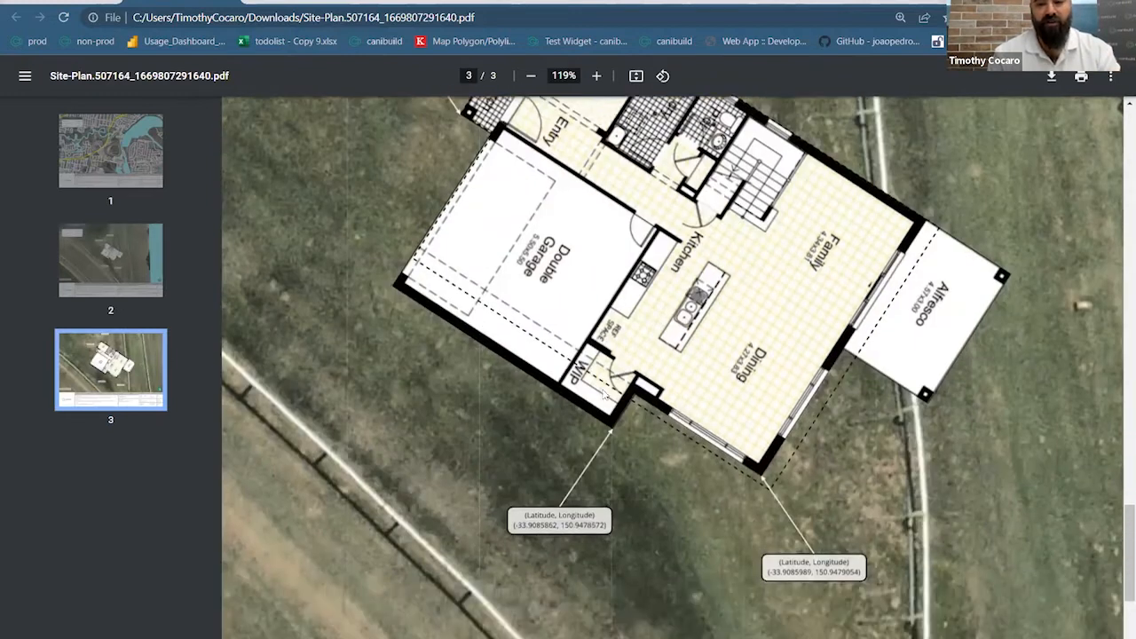
{"action": "scroll", "coordinate": [604, 394], "scroll_direction": "up", "scroll_amount": 2}
{"action": "scroll", "coordinate": [605, 394], "scroll_direction": "up", "scroll_amount": 2}
{"action": "scroll", "coordinate": [604, 394], "scroll_direction": "down", "scroll_amount": 6, "text": "ctrl"}
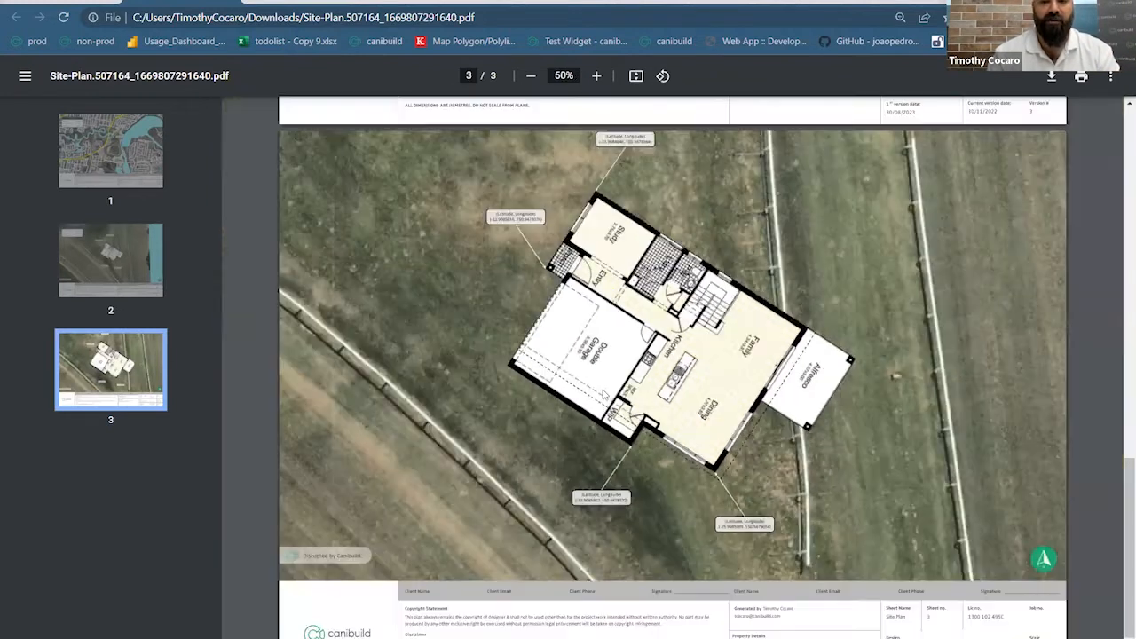
{"action": "scroll", "coordinate": [604, 394], "scroll_direction": "up", "scroll_amount": 4}
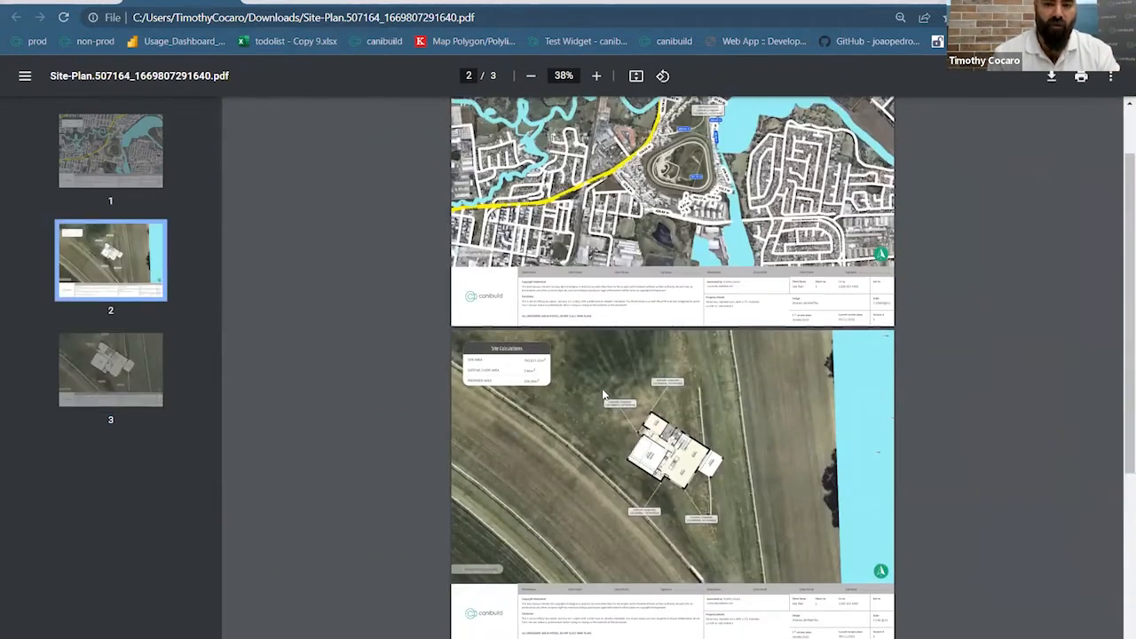
{"action": "scroll", "coordinate": [688, 165], "scroll_direction": "down", "scroll_amount": 1}
{"action": "scroll", "coordinate": [688, 165], "scroll_direction": "down", "scroll_amount": 3}
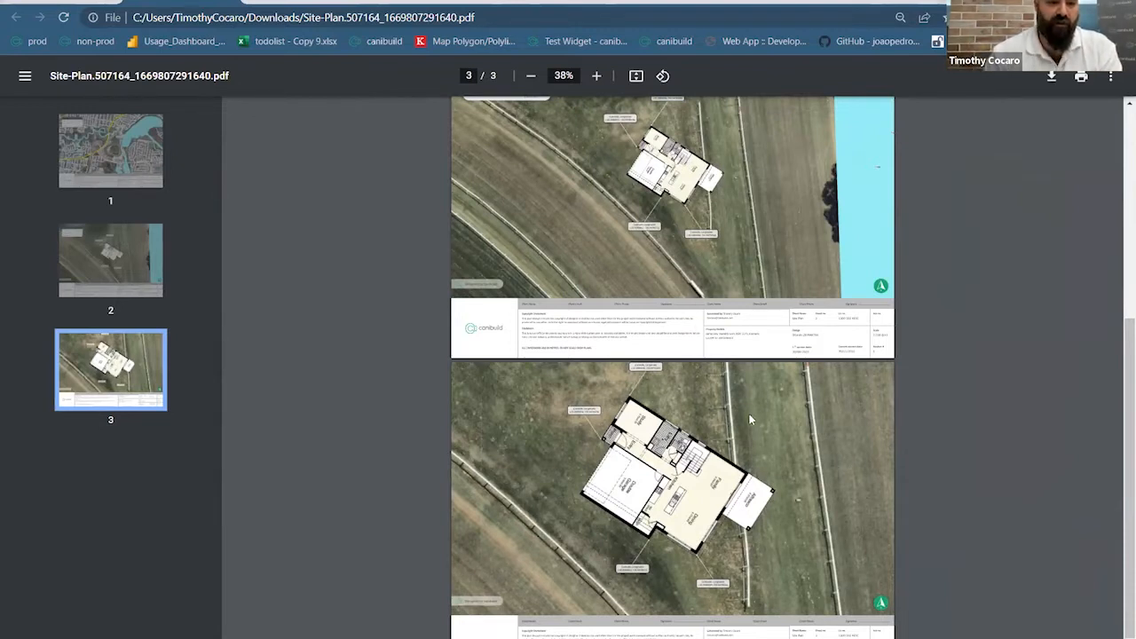
{"action": "scroll", "coordinate": [750, 420], "scroll_direction": "down", "scroll_amount": 1}
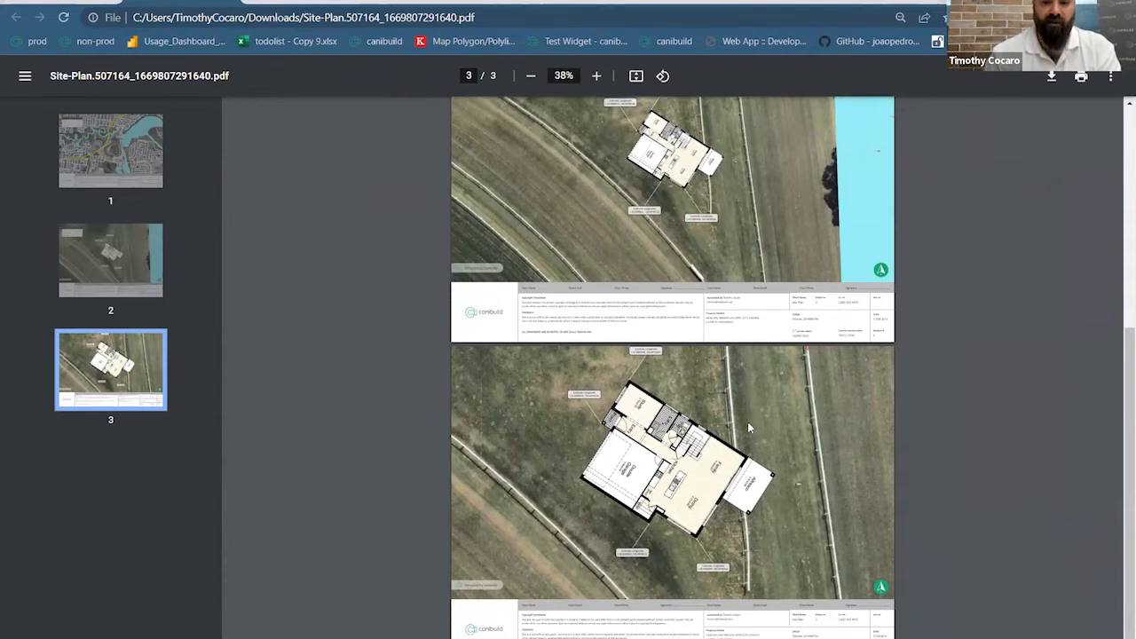
{"action": "scroll", "coordinate": [801, 542], "scroll_direction": "up", "scroll_amount": 5}
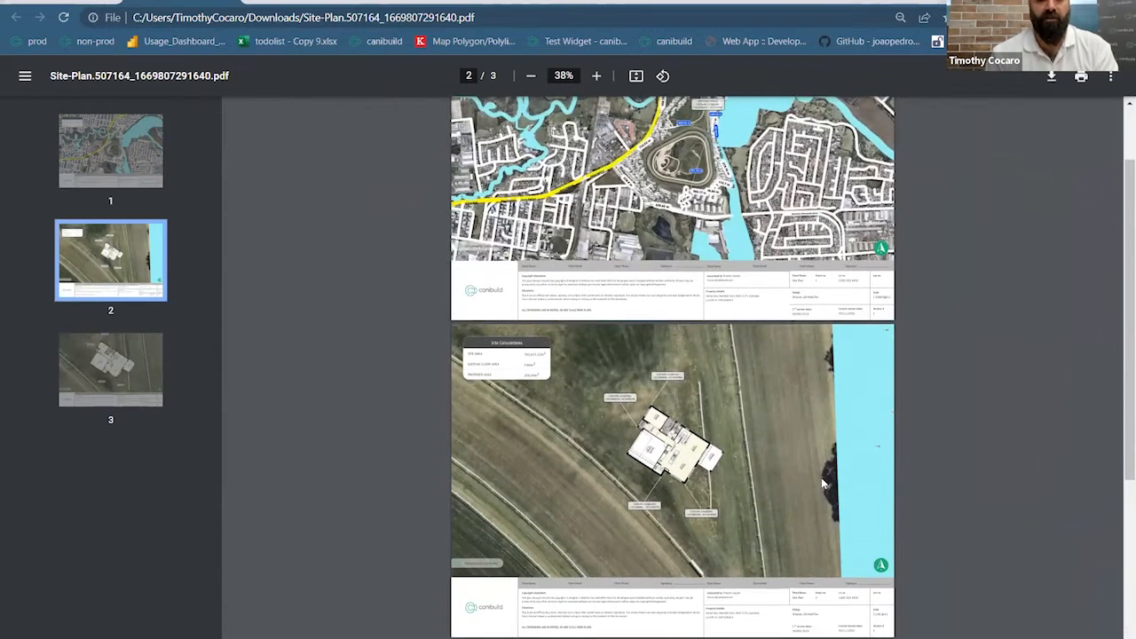
{"action": "scroll", "coordinate": [822, 483], "scroll_direction": "down", "scroll_amount": 3}
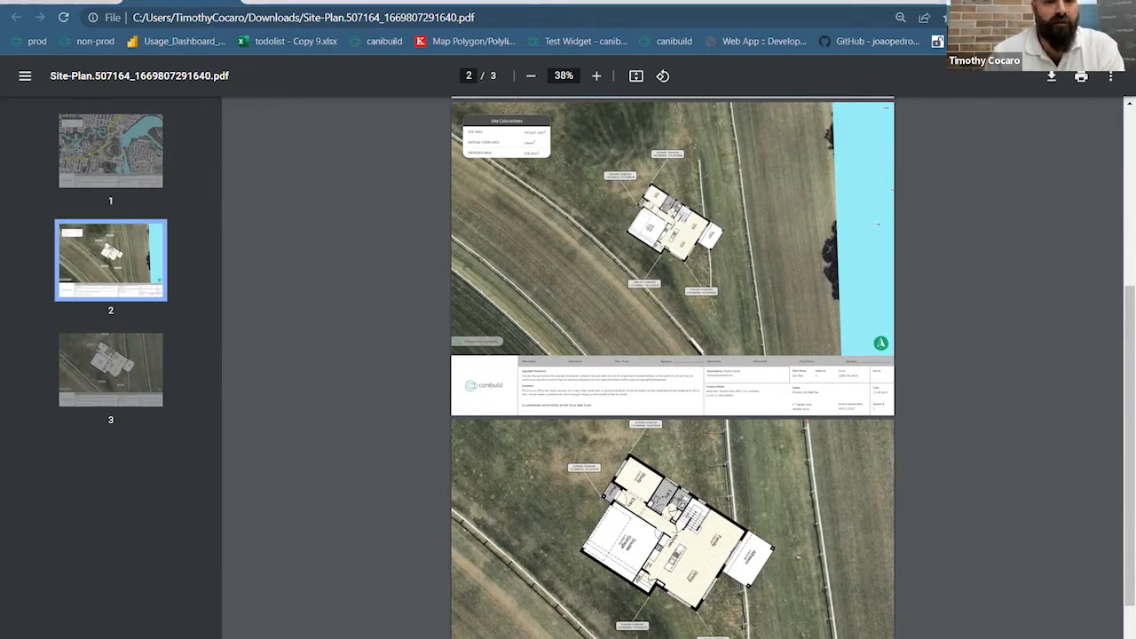
{"action": "left_click", "coordinate": [62, 0]}
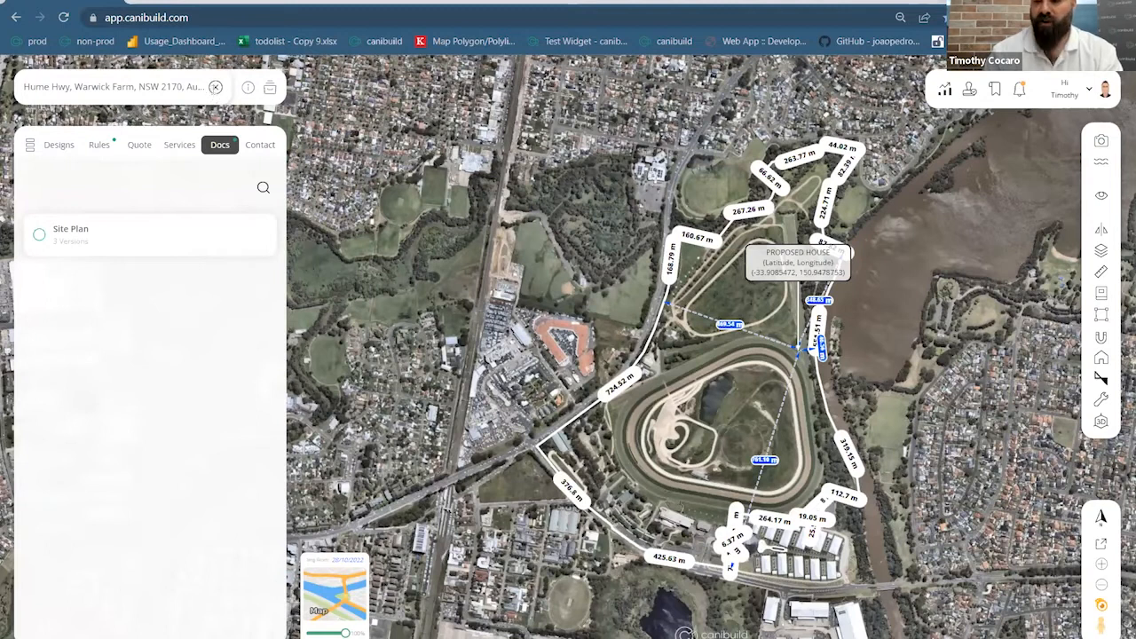
Clear the Warwick Farm address and bring up the Digital planning library of Australian states
{"action": "left_click", "coordinate": [215, 87]}
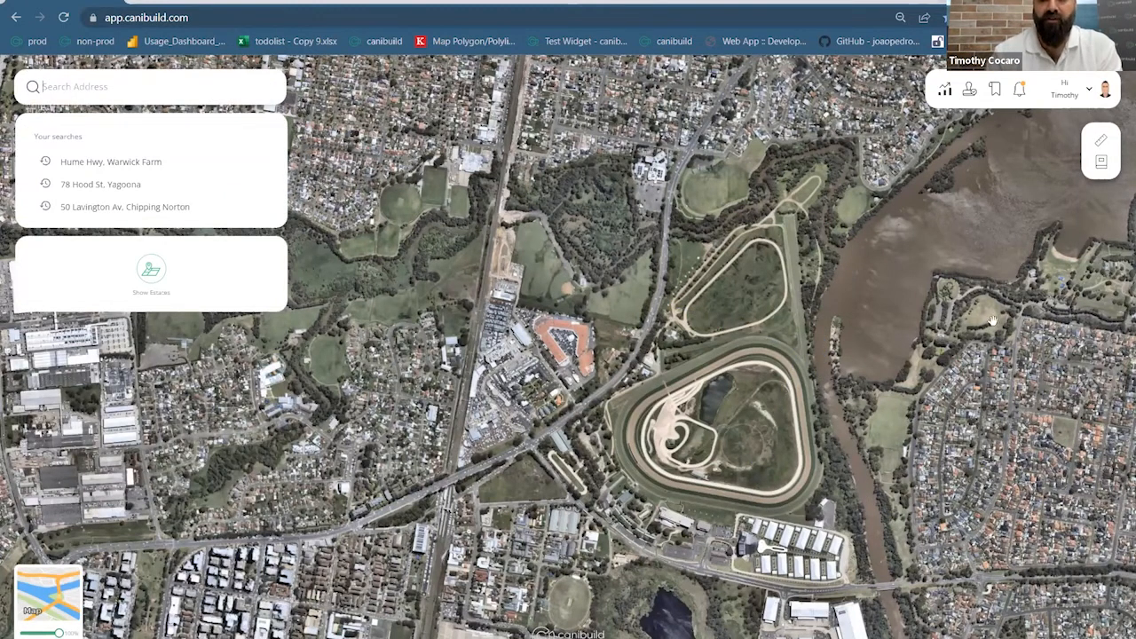
{"action": "left_click", "coordinate": [1099, 163]}
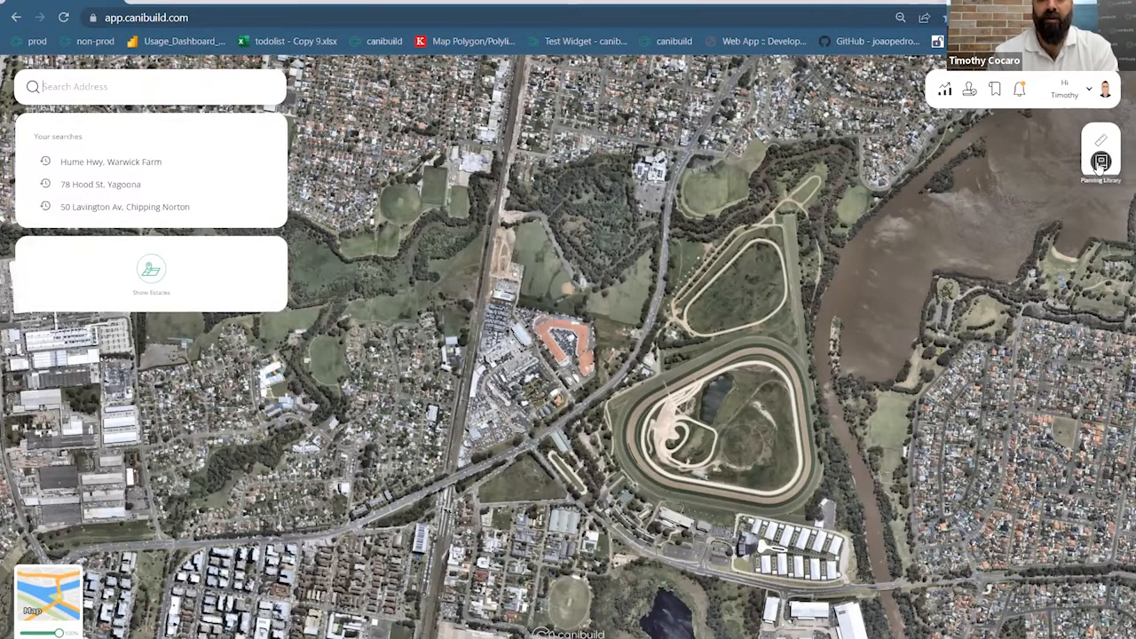
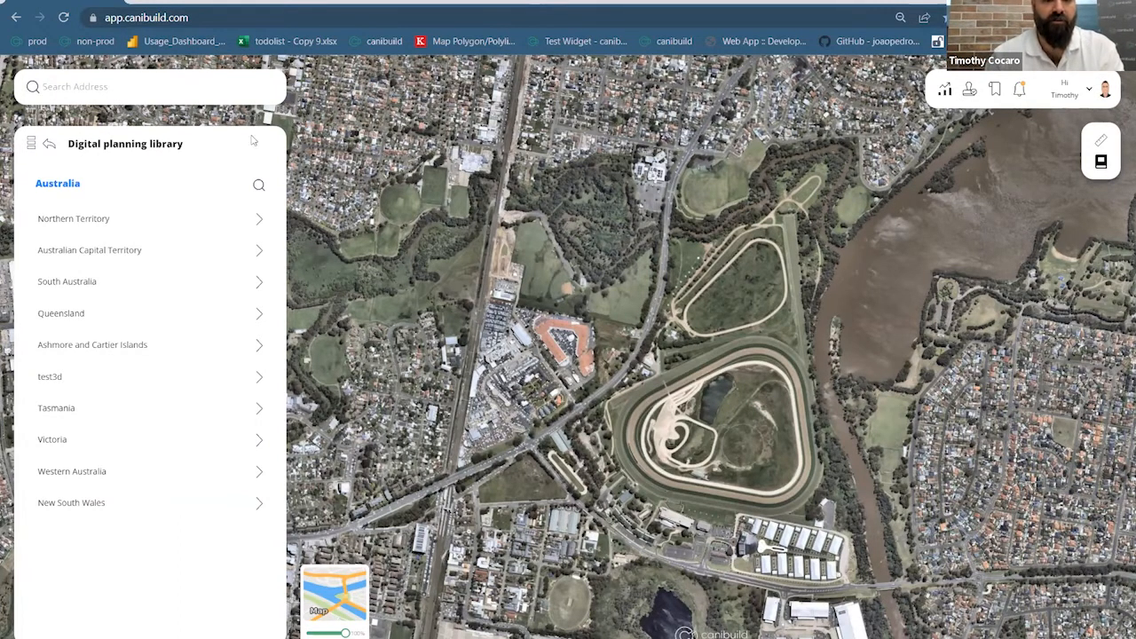
Search for the Yagoona property address and choose the matching suggestion
{"action": "left_click", "coordinate": [127, 82]}
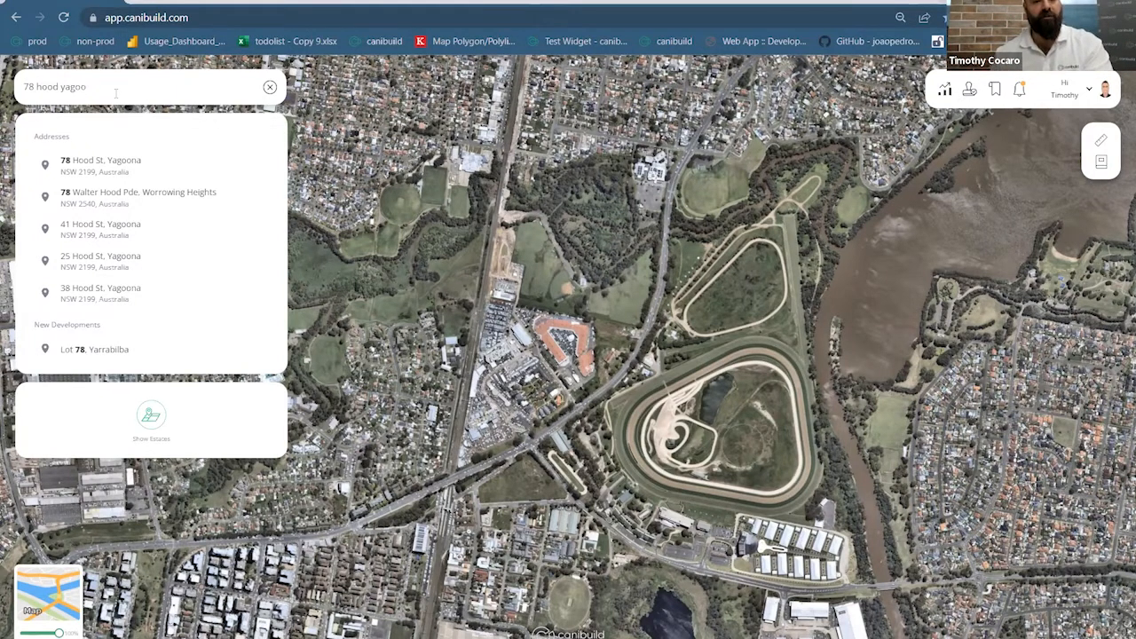
{"action": "left_click", "coordinate": [139, 169]}
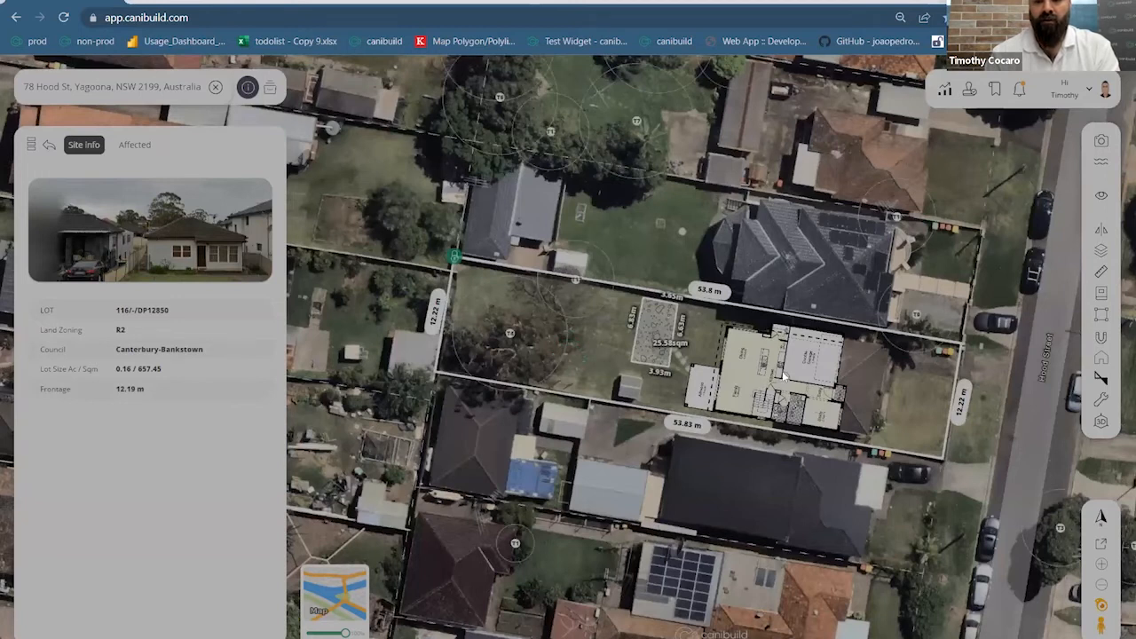
Select the house plan on the lot and show its site information and saved designs
{"action": "left_click", "coordinate": [800, 413]}
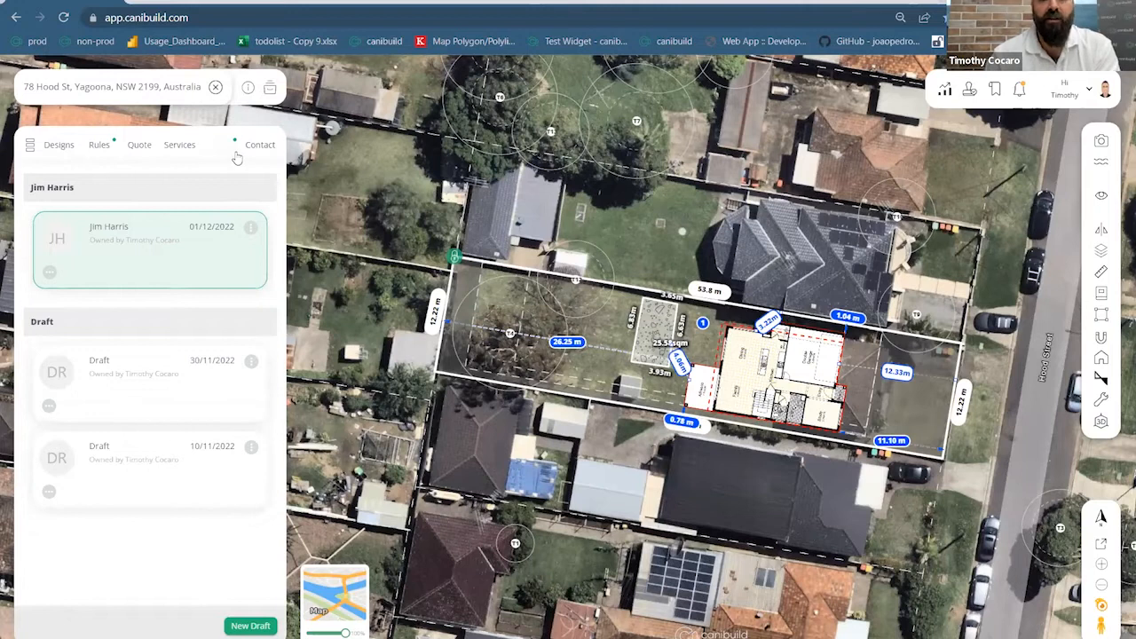
{"action": "left_click", "coordinate": [267, 91]}
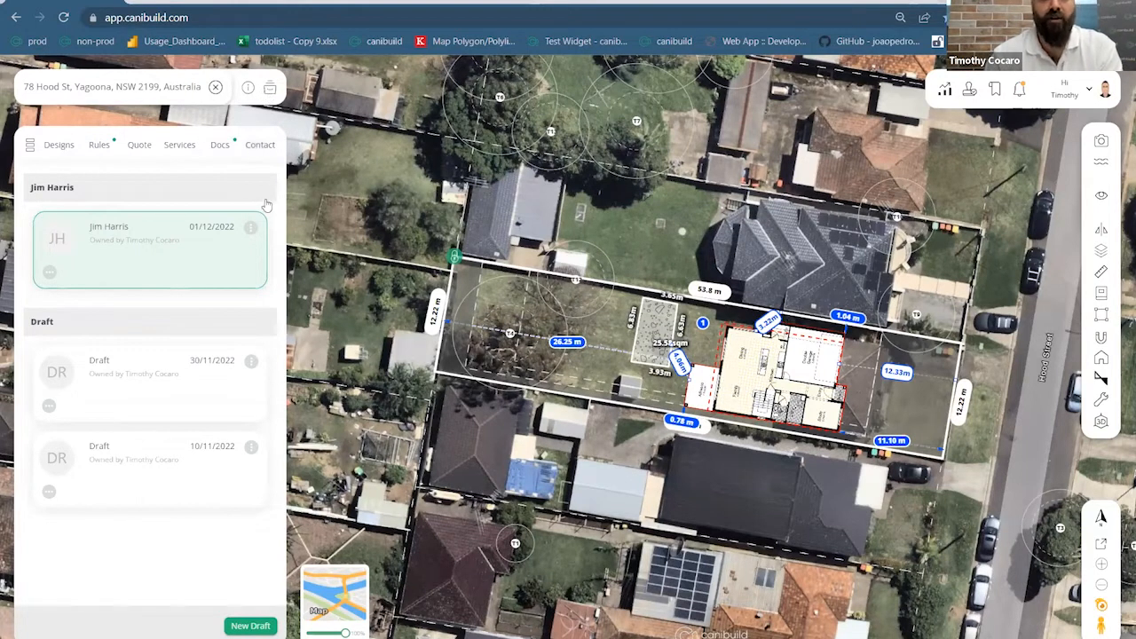
{"action": "left_click", "coordinate": [269, 89]}
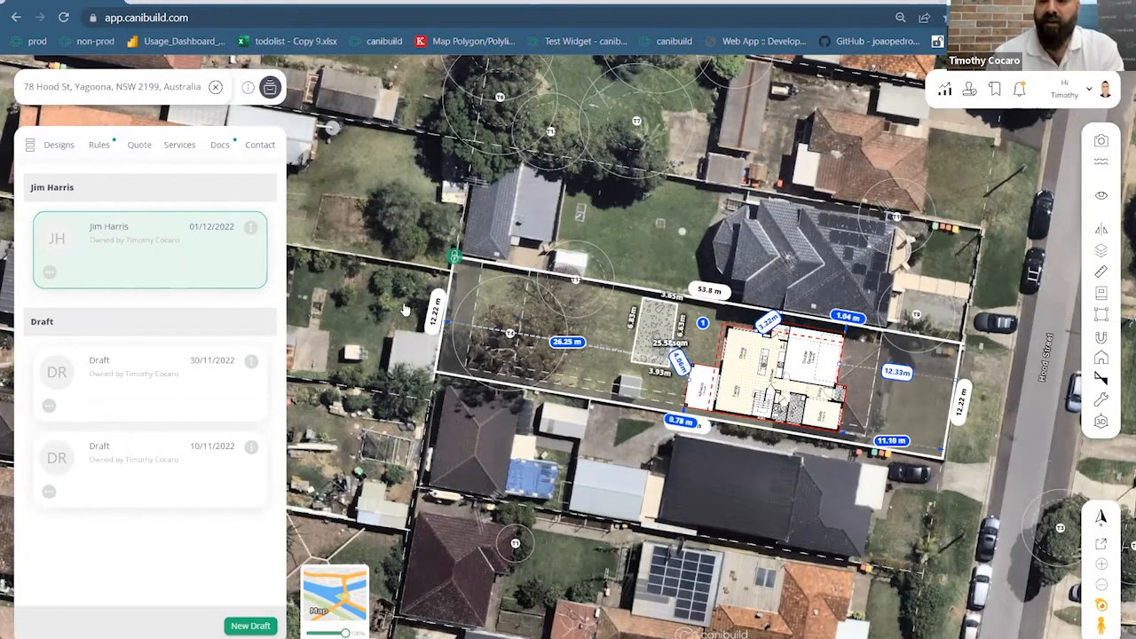
Turn the first saved design into a package deal and scroll through its Property form
{"action": "left_click", "coordinate": [252, 229]}
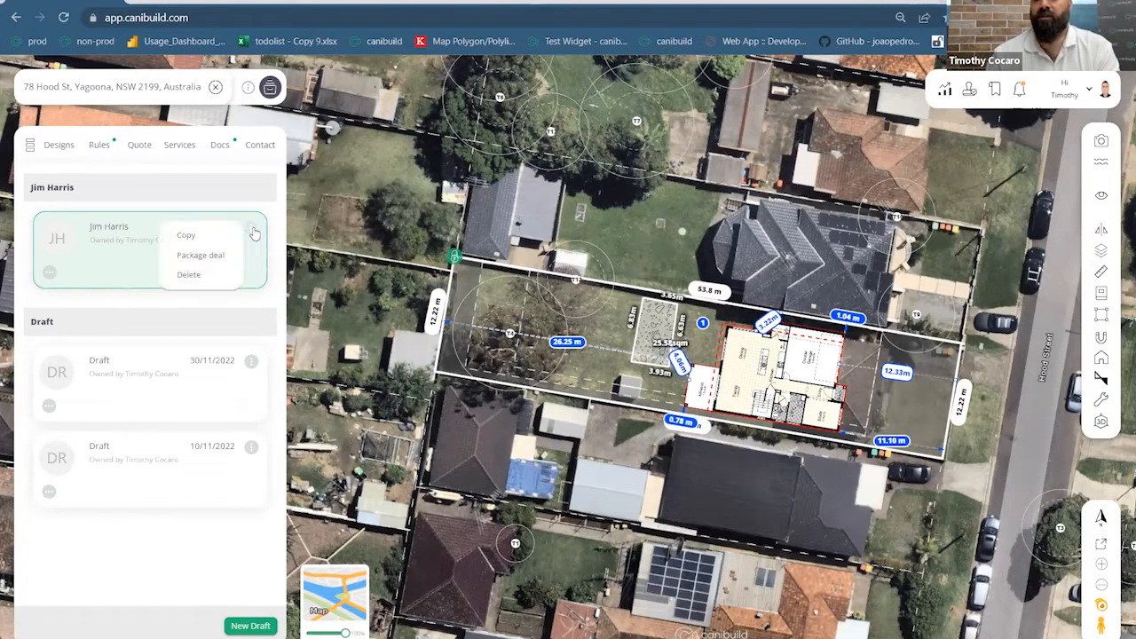
{"action": "left_click", "coordinate": [211, 256]}
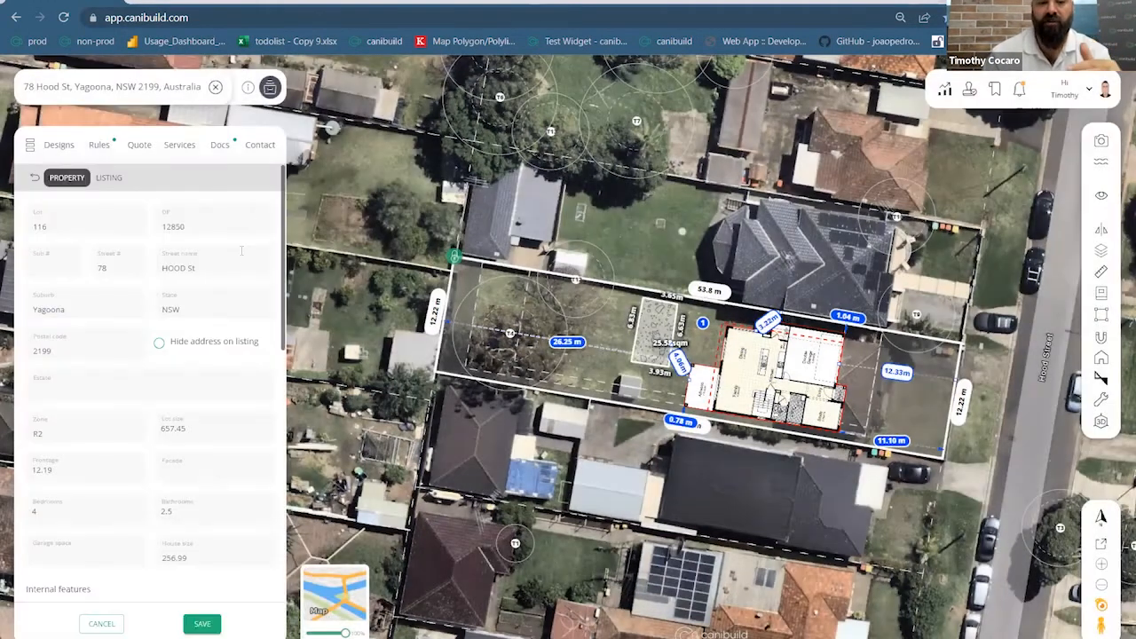
{"action": "scroll", "coordinate": [240, 251], "scroll_direction": "down", "scroll_amount": 3}
{"action": "scroll", "coordinate": [239, 252], "scroll_direction": "down", "scroll_amount": 3}
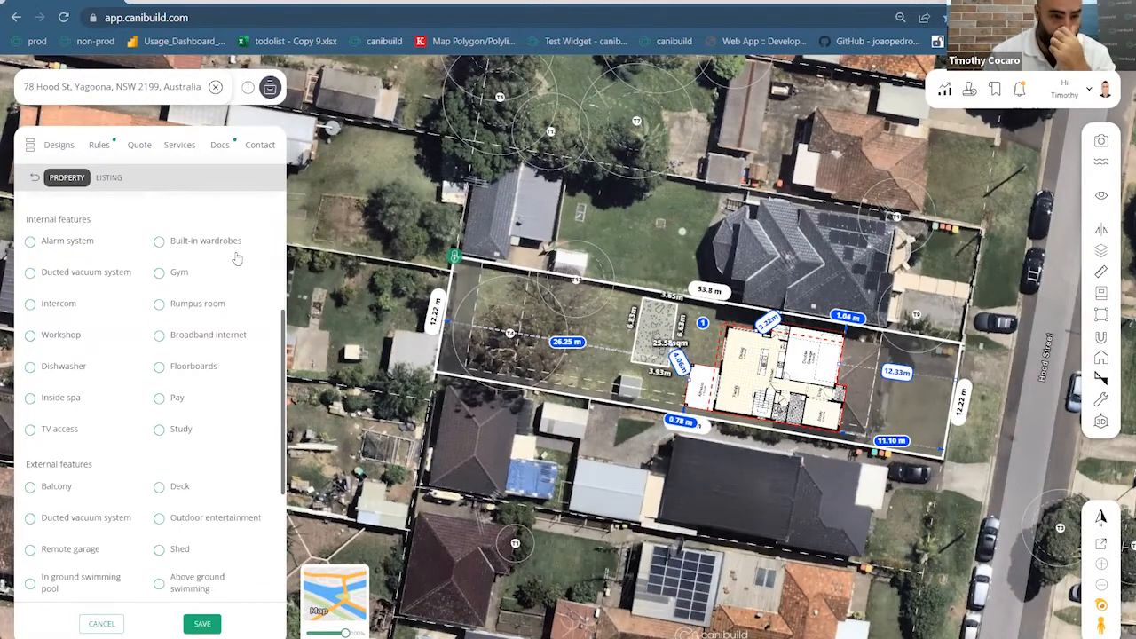
{"action": "scroll", "coordinate": [122, 290], "scroll_direction": "down", "scroll_amount": 5}
{"action": "scroll", "coordinate": [123, 291], "scroll_direction": "down", "scroll_amount": 1}
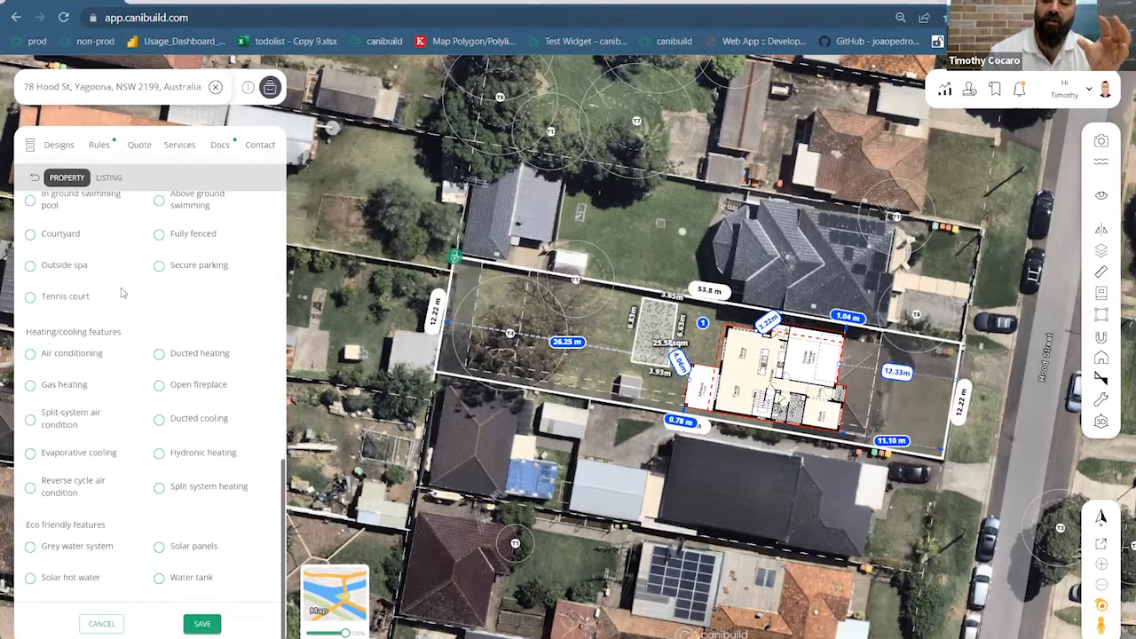
{"action": "scroll", "coordinate": [123, 292], "scroll_direction": "up", "scroll_amount": 10}
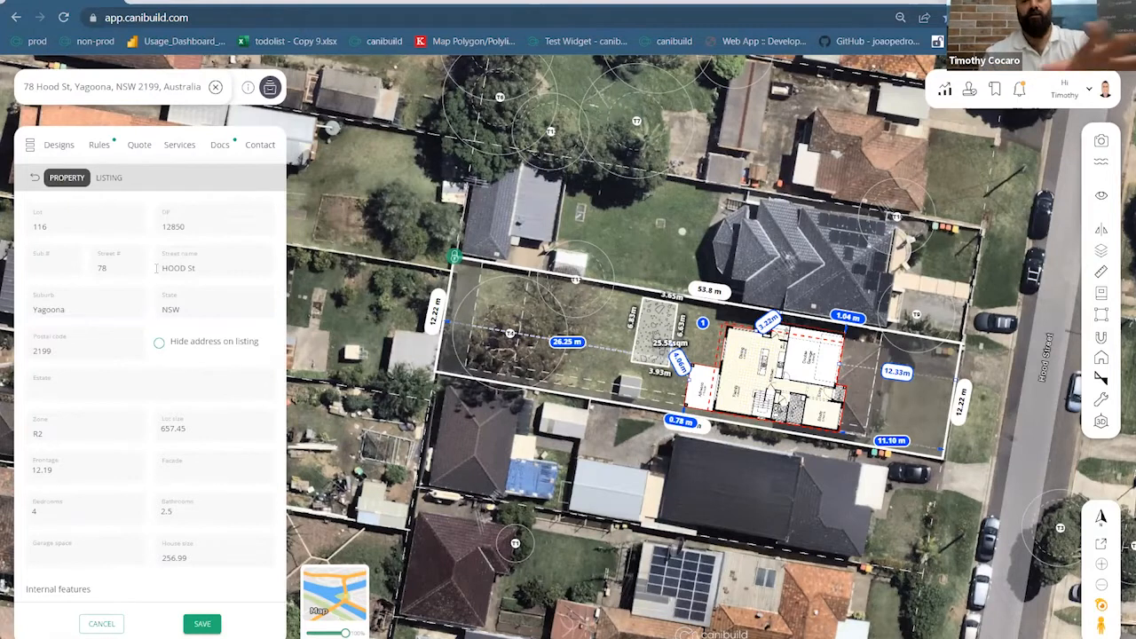
{"action": "scroll", "coordinate": [214, 286], "scroll_direction": "down", "scroll_amount": 3}
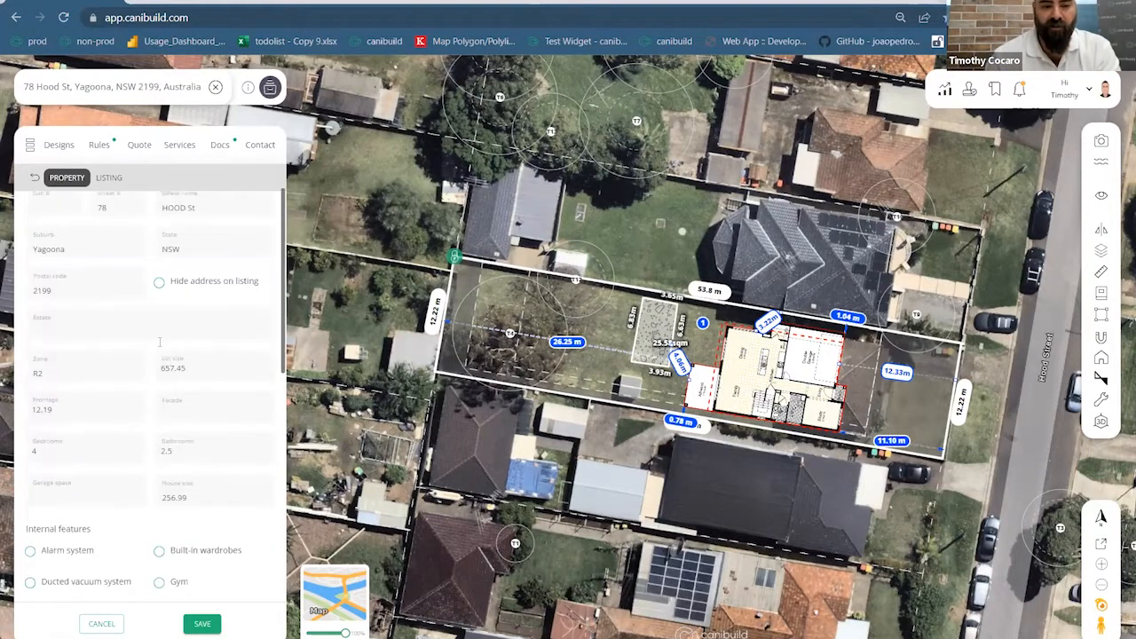
{"action": "scroll", "coordinate": [211, 310], "scroll_direction": "down", "scroll_amount": 3}
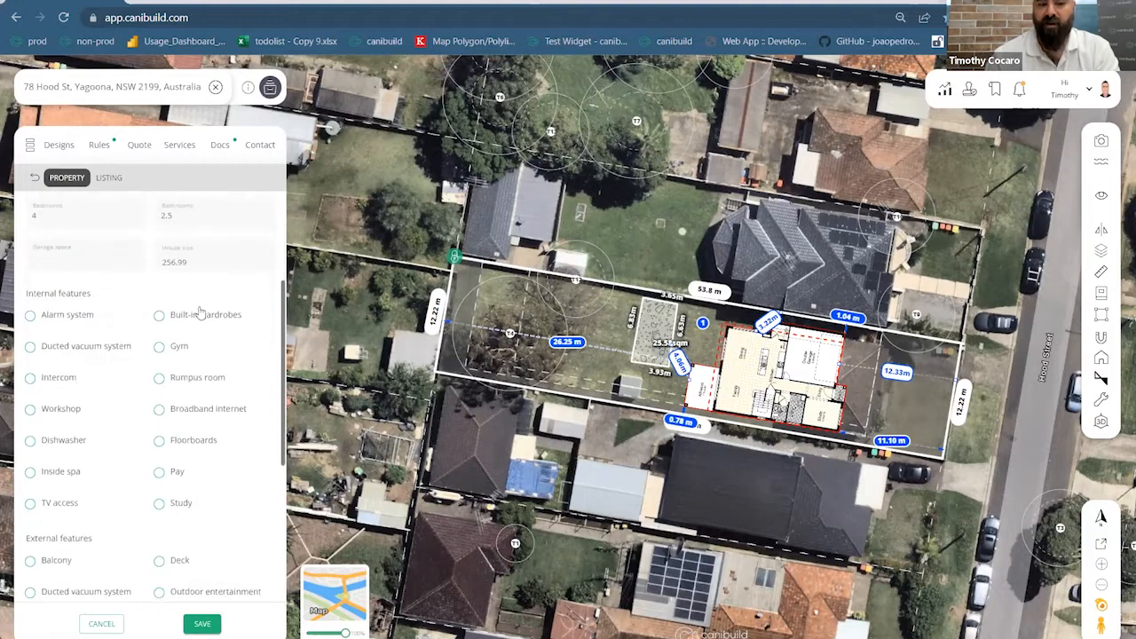
{"action": "scroll", "coordinate": [211, 333], "scroll_direction": "down", "scroll_amount": 10}
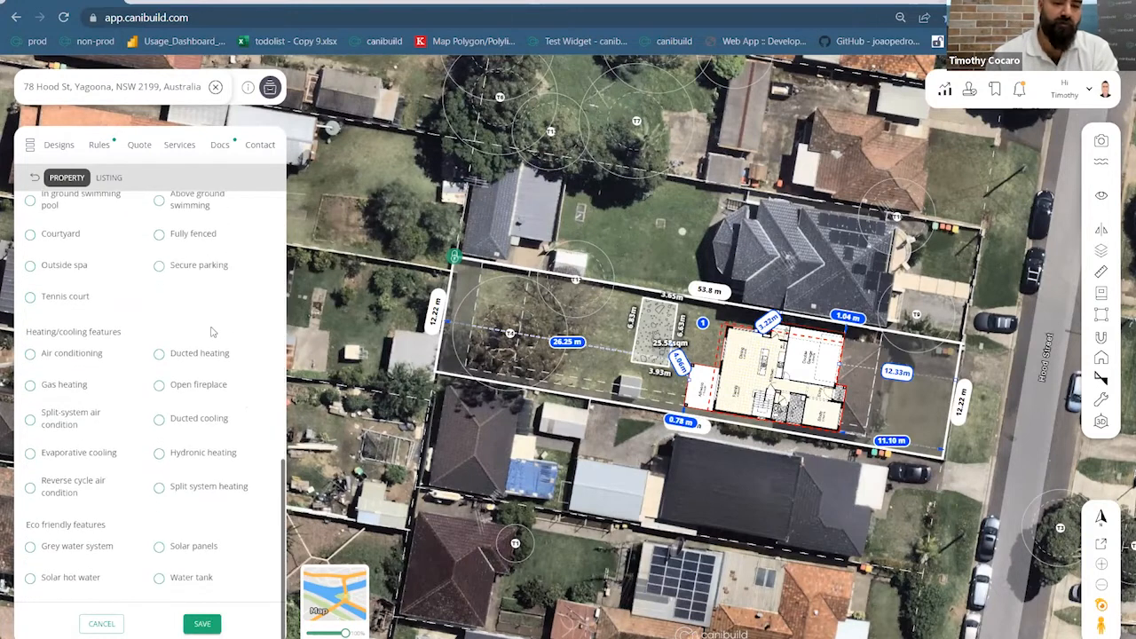
Review the package's Listing details, priced at 657,999 with front and plan images attached
{"action": "left_click", "coordinate": [110, 179]}
{"action": "scroll", "coordinate": [201, 364], "scroll_direction": "up", "scroll_amount": 5}
{"action": "scroll", "coordinate": [201, 366], "scroll_direction": "down", "scroll_amount": 2}
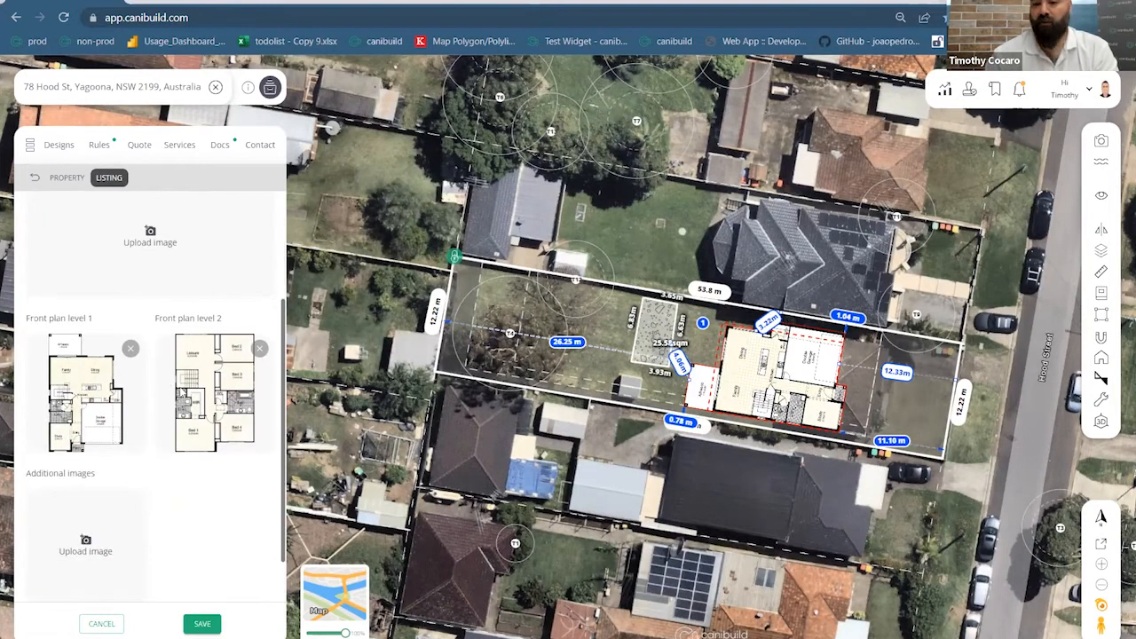
{"action": "scroll", "coordinate": [181, 384], "scroll_direction": "down", "scroll_amount": 3}
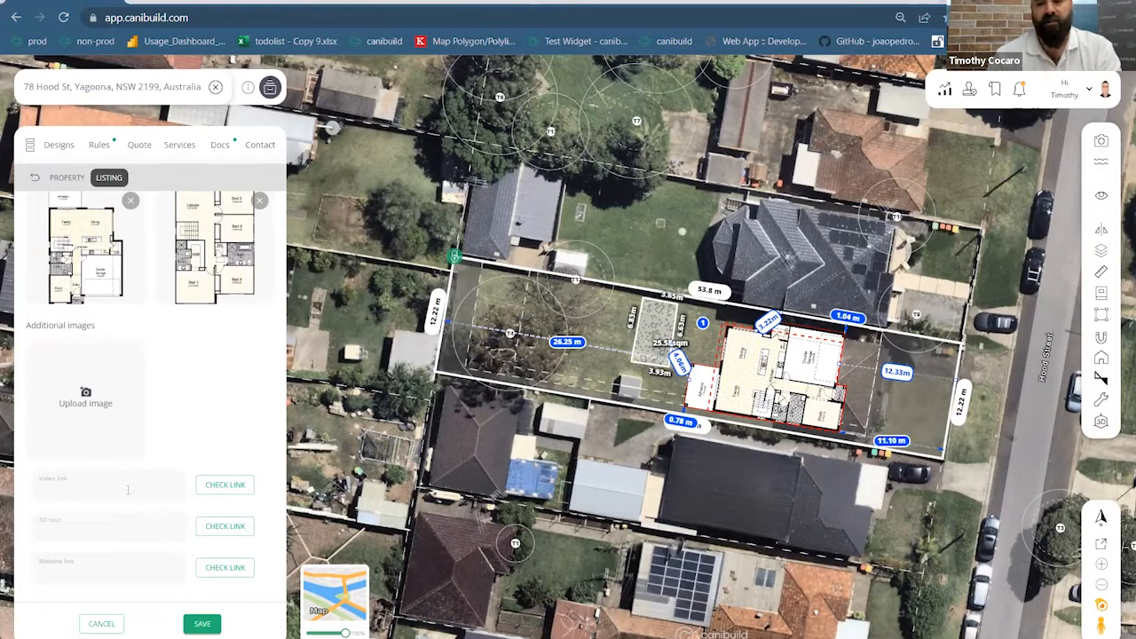
{"action": "scroll", "coordinate": [127, 488], "scroll_direction": "up", "scroll_amount": 8}
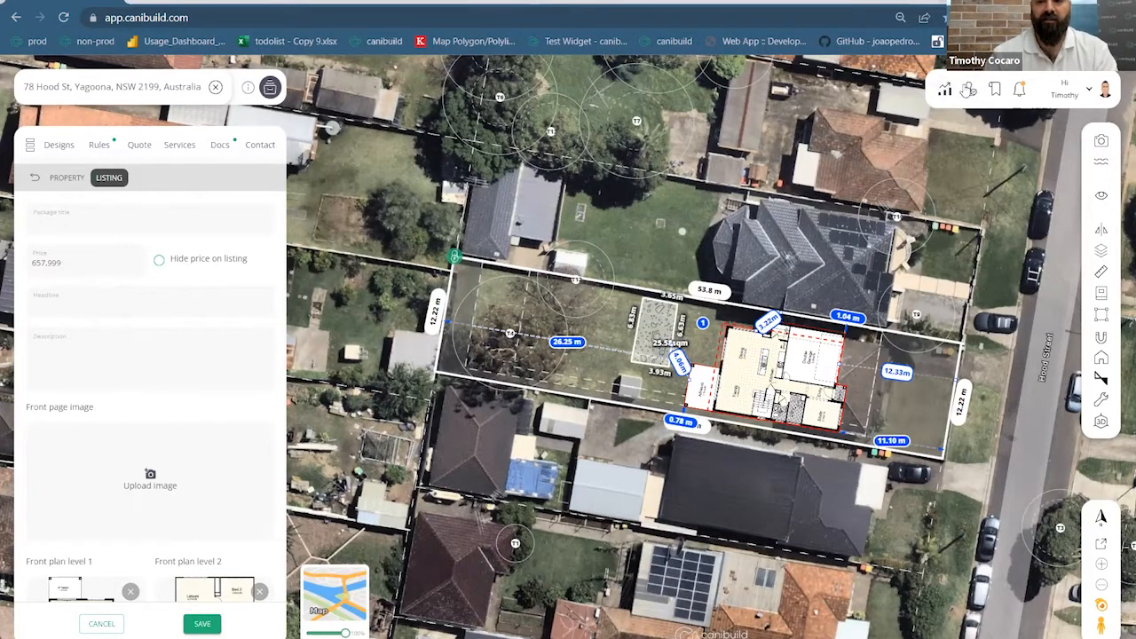
In My Packages, open the Berkley 17 - Traditional package's listing via Publish
{"action": "left_click", "coordinate": [968, 91]}
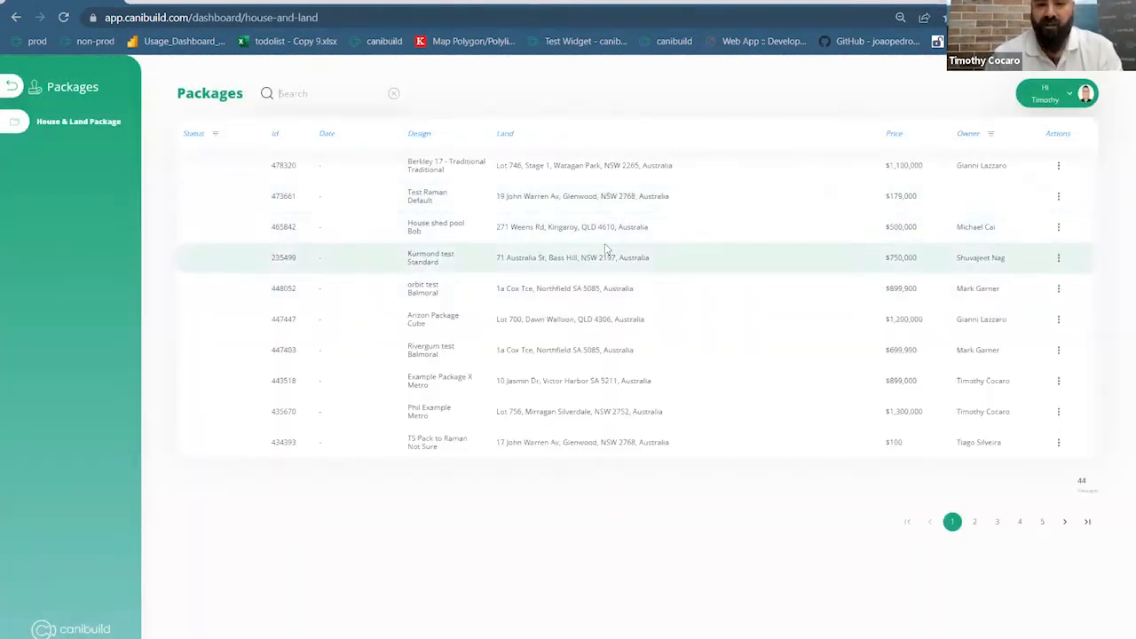
{"action": "left_click", "coordinate": [1060, 166]}
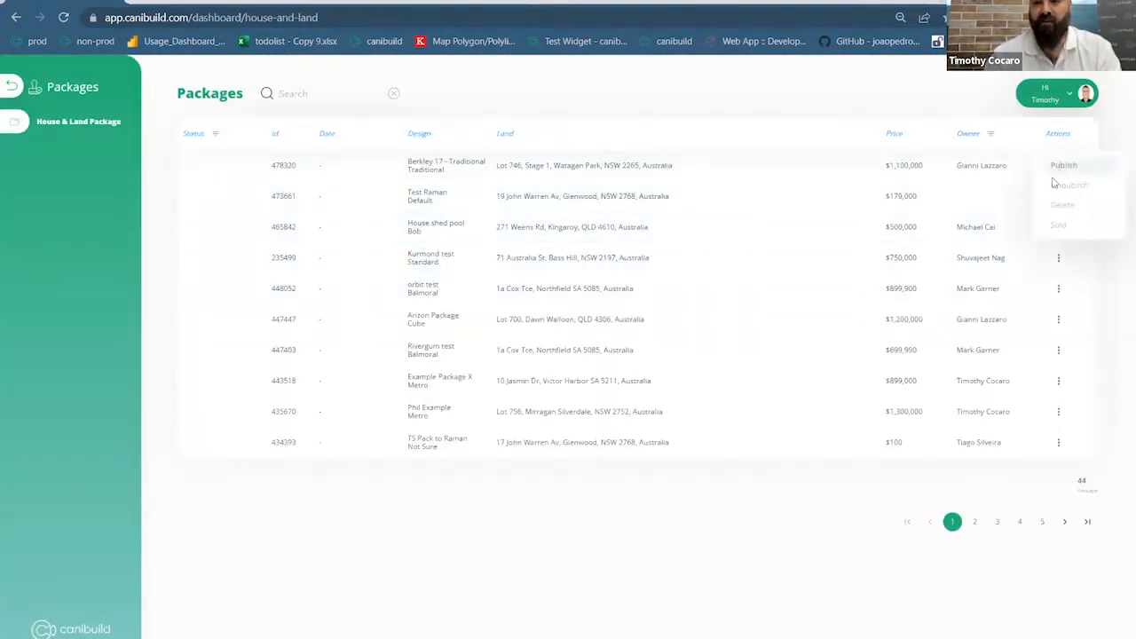
{"action": "left_click", "coordinate": [1065, 167]}
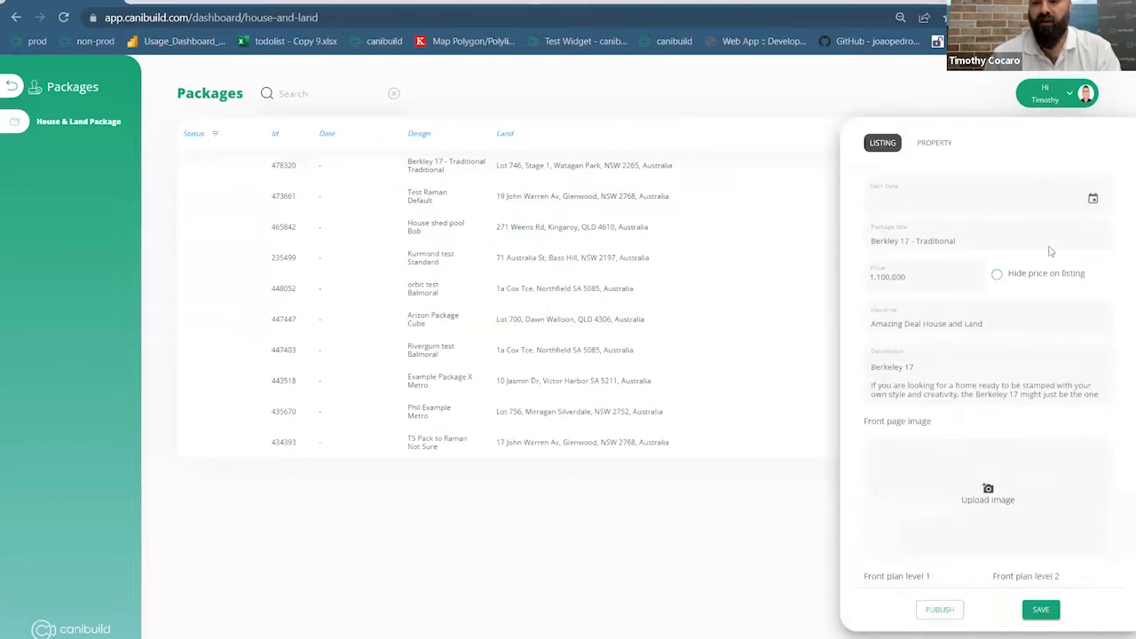
{"action": "scroll", "coordinate": [956, 325], "scroll_direction": "down", "scroll_amount": 10}
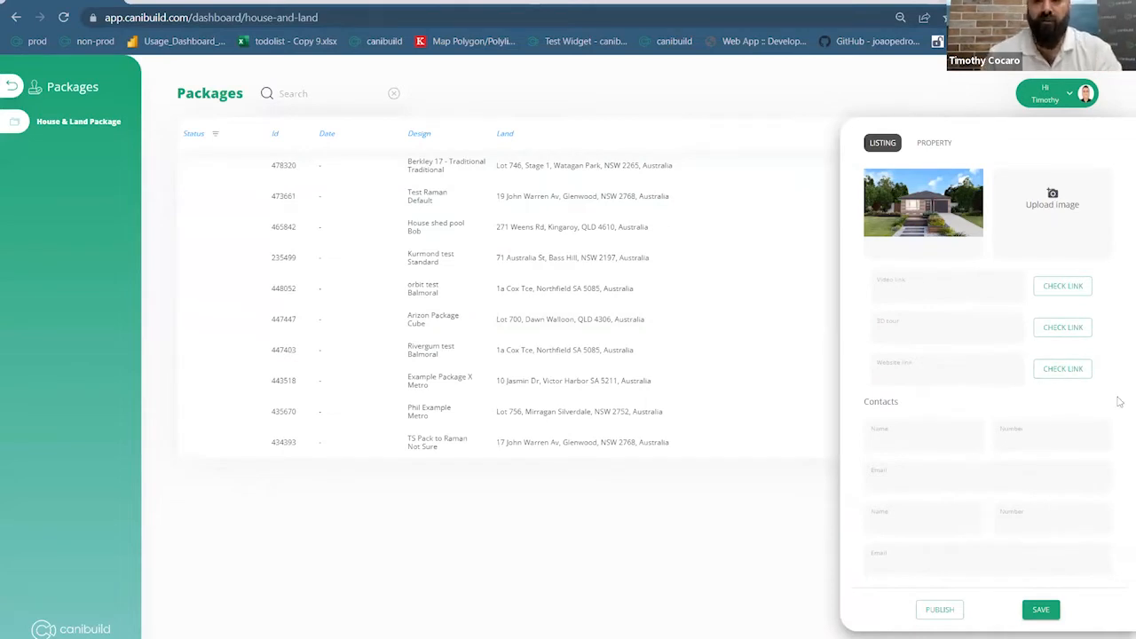
Check the package's property features and listing again, then close the panel
{"action": "left_click", "coordinate": [929, 143]}
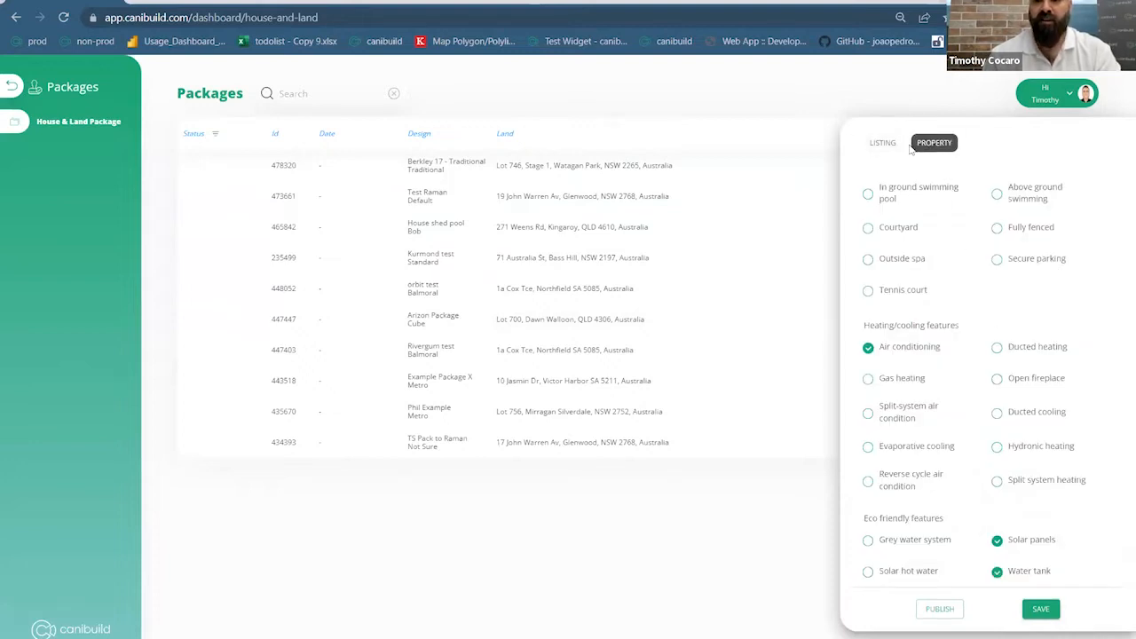
{"action": "scroll", "coordinate": [979, 433], "scroll_direction": "up", "scroll_amount": 1}
{"action": "scroll", "coordinate": [979, 433], "scroll_direction": "up", "scroll_amount": 6}
{"action": "scroll", "coordinate": [985, 428], "scroll_direction": "down", "scroll_amount": 6}
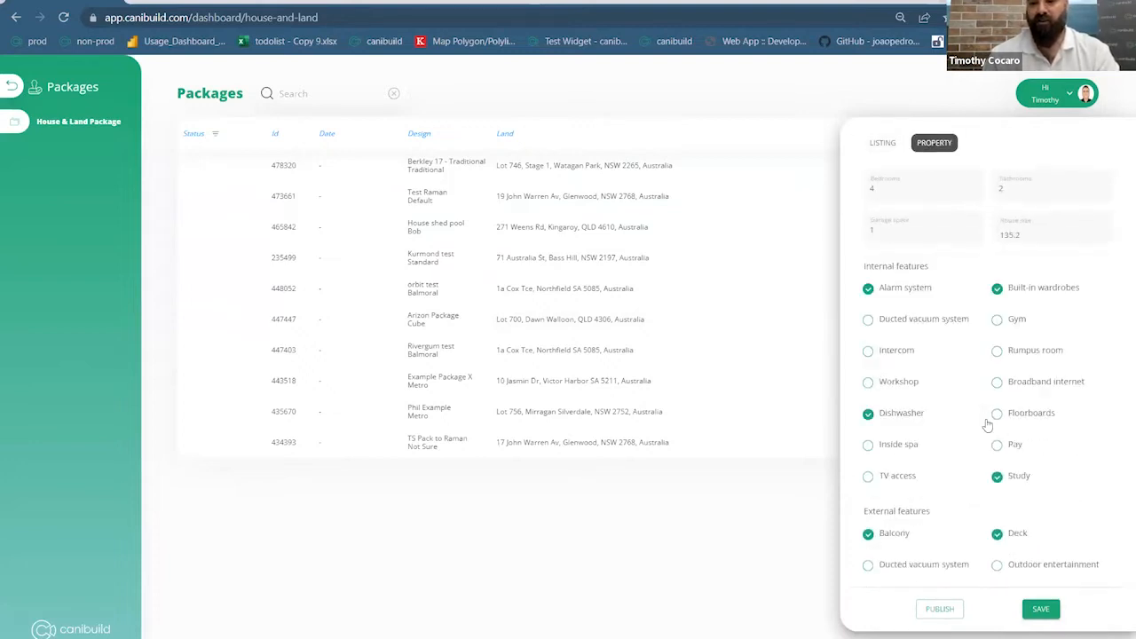
{"action": "left_click", "coordinate": [883, 142]}
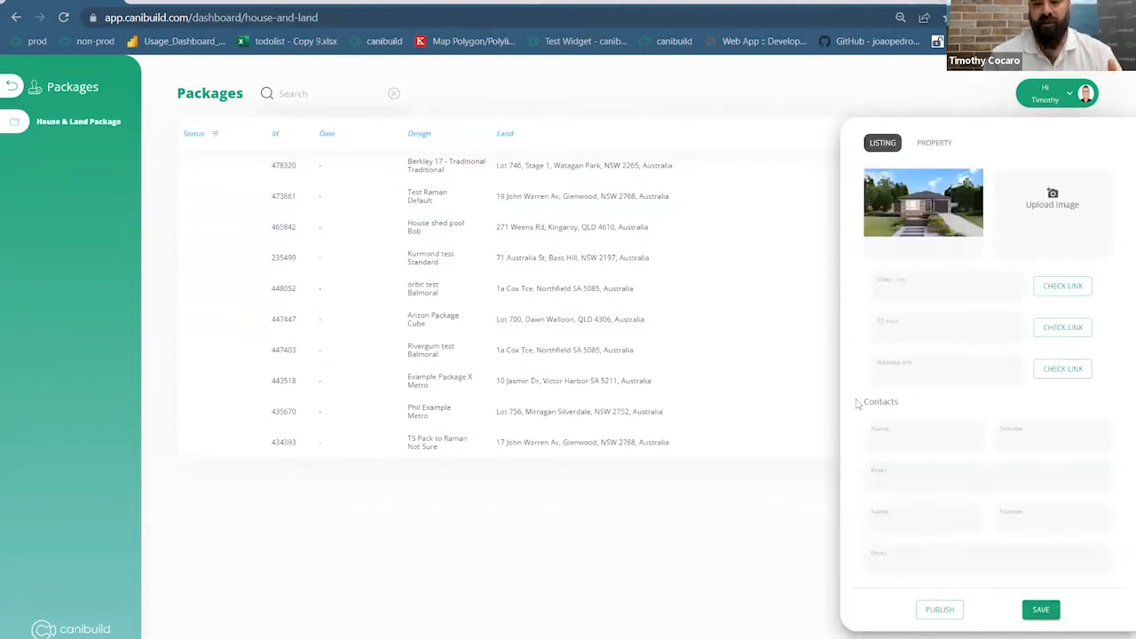
{"action": "left_click", "coordinate": [707, 567]}
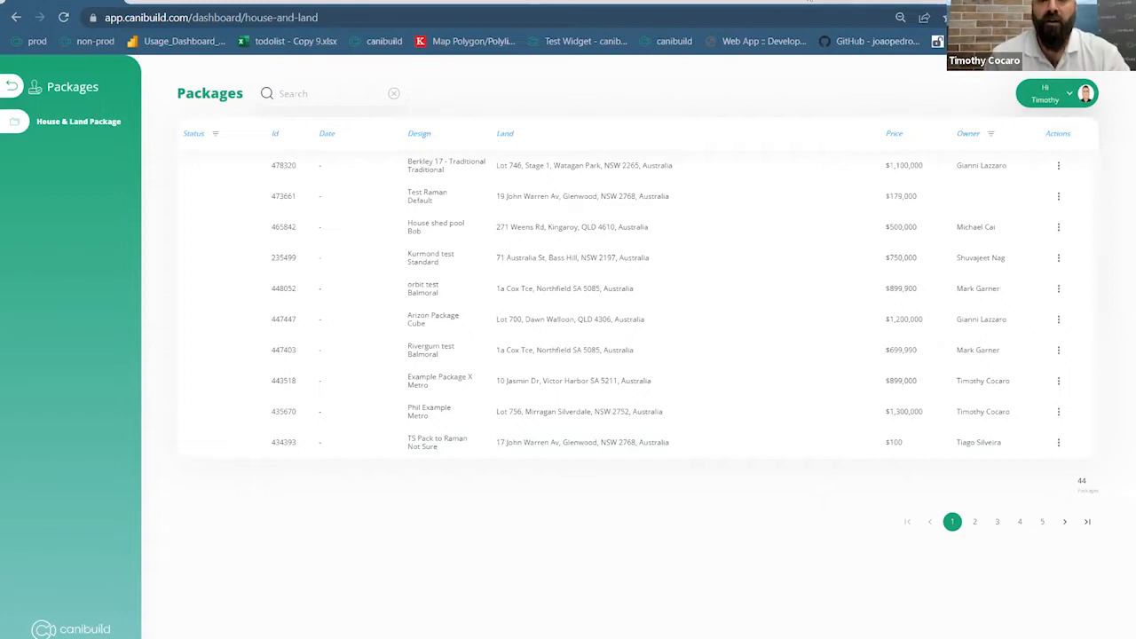
Switch to the property widget tab and scroll through its House & Land listings
{"action": "left_click", "coordinate": [760, 2]}
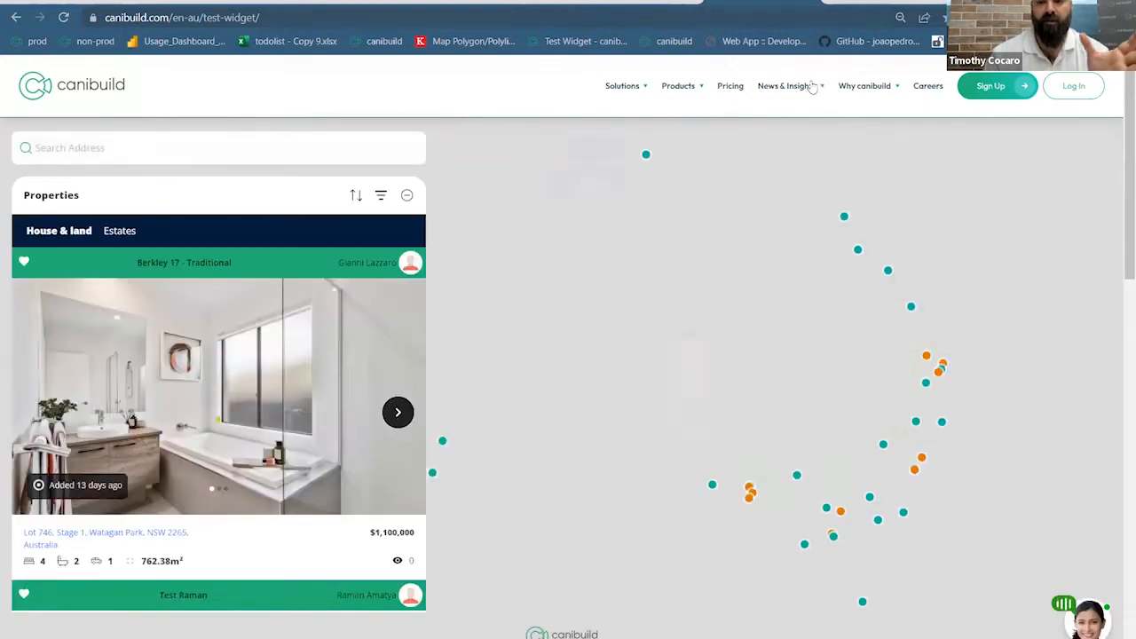
{"action": "mouse_move", "coordinate": [632, 90]}
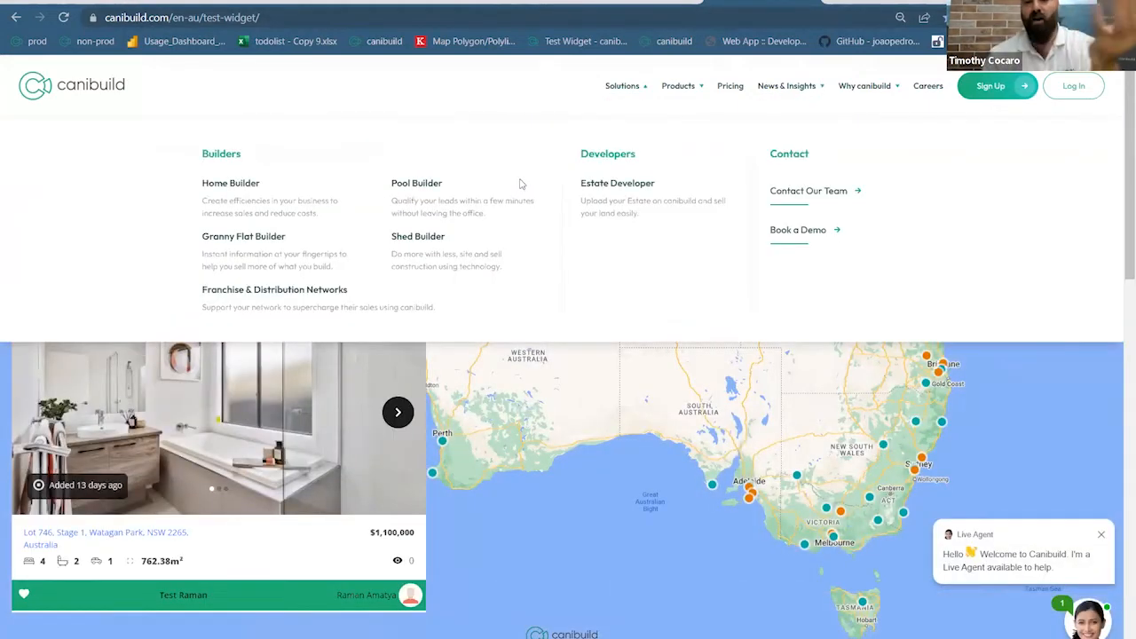
{"action": "left_click_drag", "start_coordinate": [1123, 277], "coordinate": [1120, 230]}
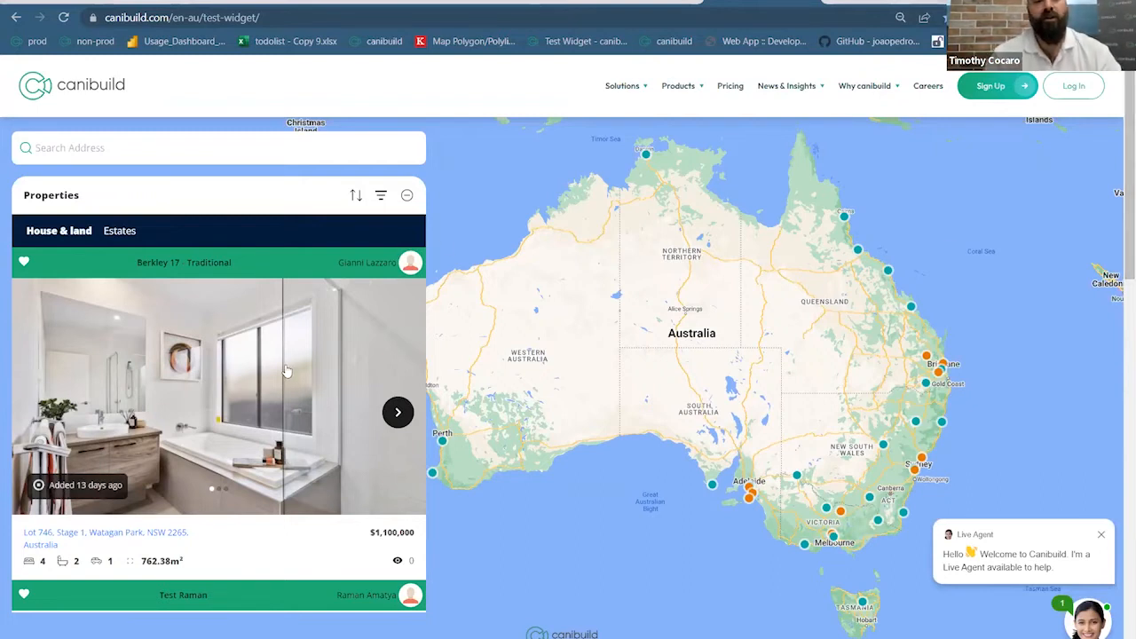
{"action": "scroll", "coordinate": [278, 379], "scroll_direction": "down", "scroll_amount": 3}
{"action": "scroll", "coordinate": [278, 380], "scroll_direction": "down", "scroll_amount": 5}
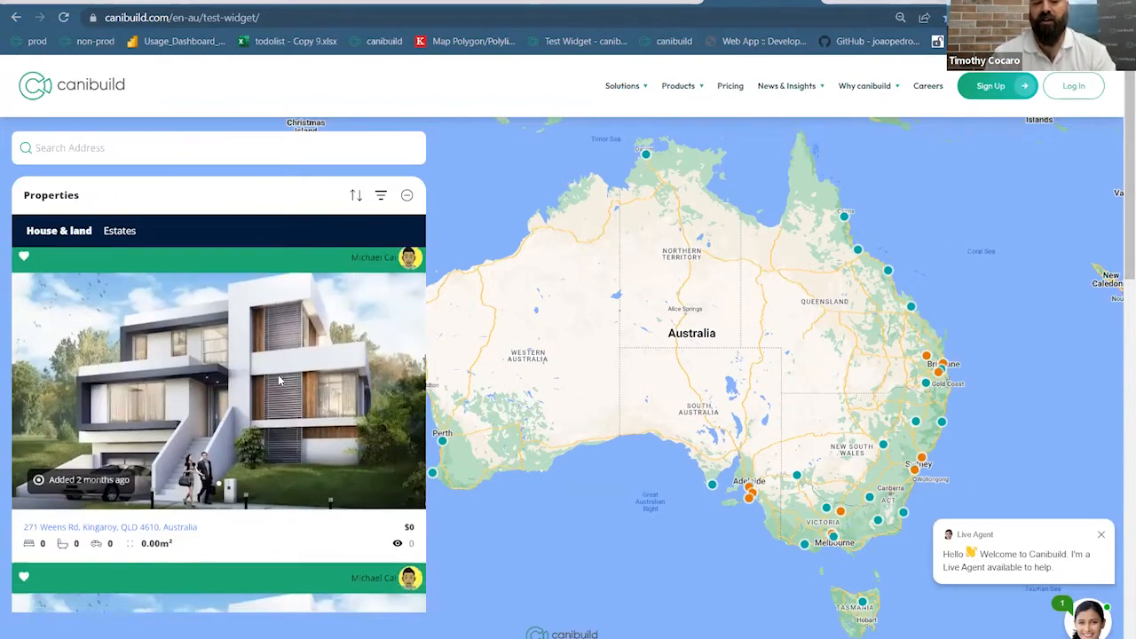
{"action": "scroll", "coordinate": [277, 380], "scroll_direction": "up", "scroll_amount": 2}
{"action": "scroll", "coordinate": [278, 380], "scroll_direction": "down", "scroll_amount": 3}
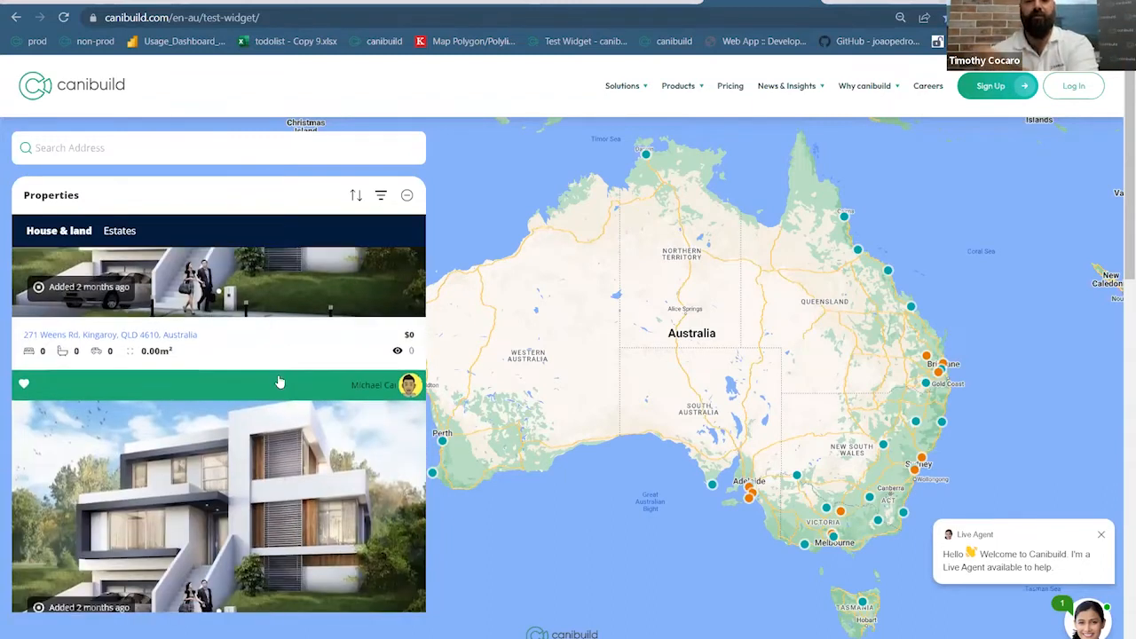
{"action": "scroll", "coordinate": [277, 382], "scroll_direction": "up", "scroll_amount": 2}
{"action": "scroll", "coordinate": [278, 381], "scroll_direction": "down", "scroll_amount": 1}
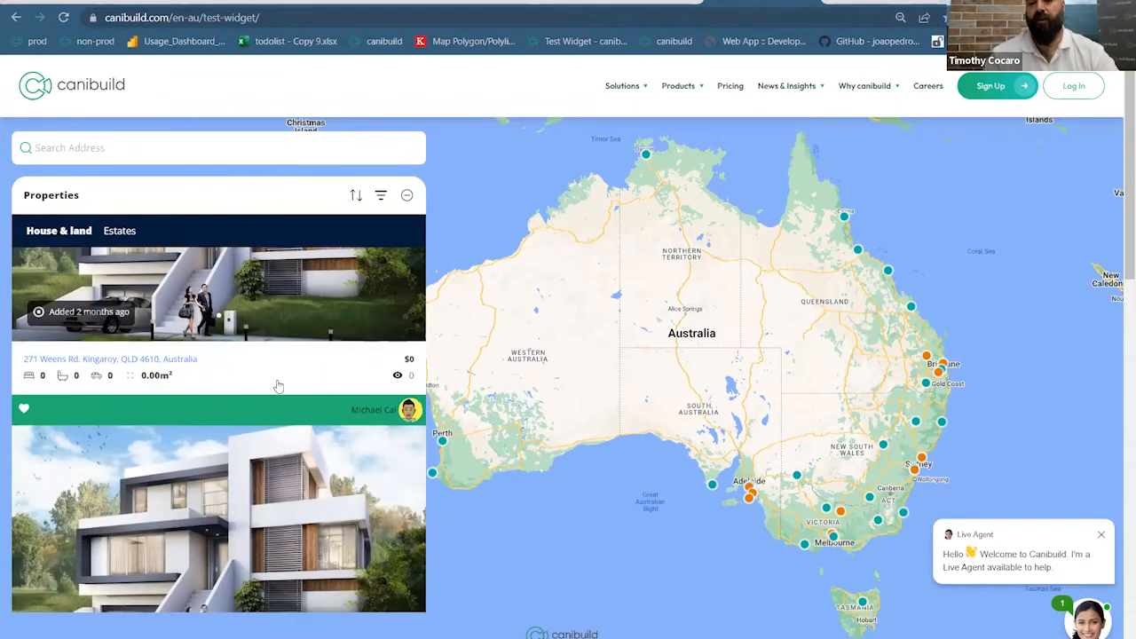
{"action": "scroll", "coordinate": [278, 383], "scroll_direction": "up", "scroll_amount": 7}
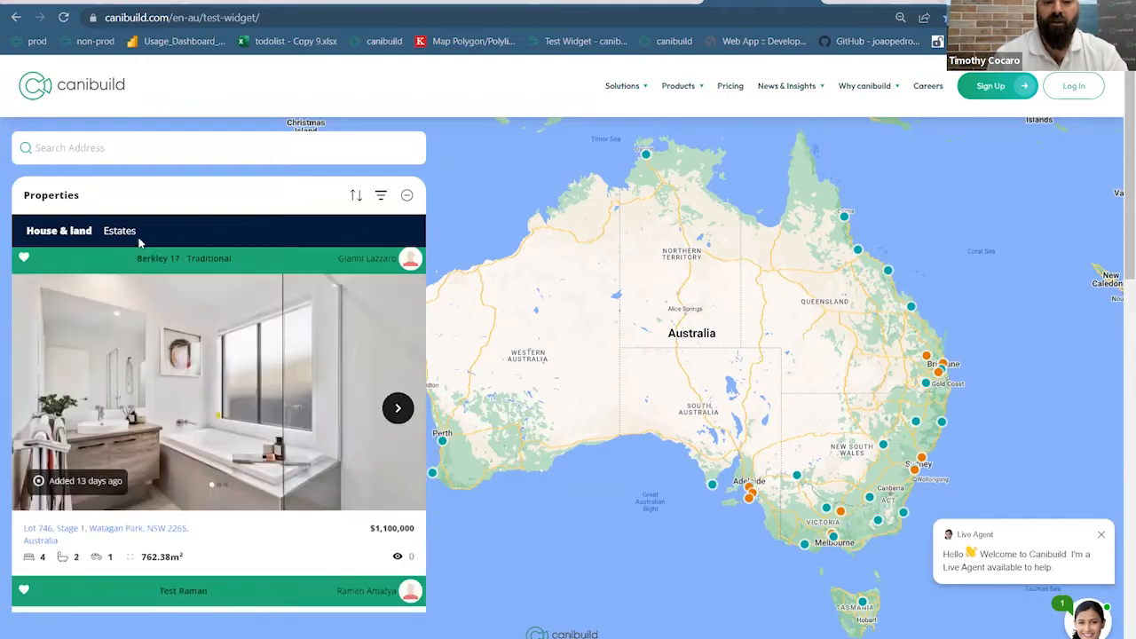
Browse the Estates listings in the widget
{"action": "left_click", "coordinate": [124, 236]}
{"action": "scroll", "coordinate": [245, 377], "scroll_direction": "down", "scroll_amount": 5}
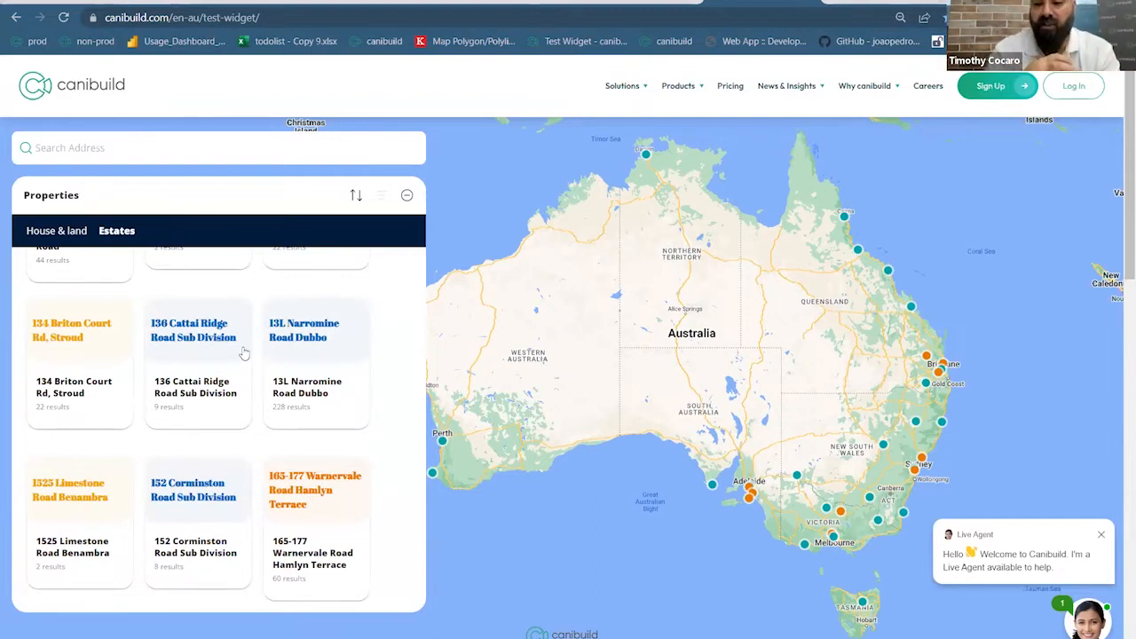
{"action": "scroll", "coordinate": [91, 417], "scroll_direction": "up", "scroll_amount": 2}
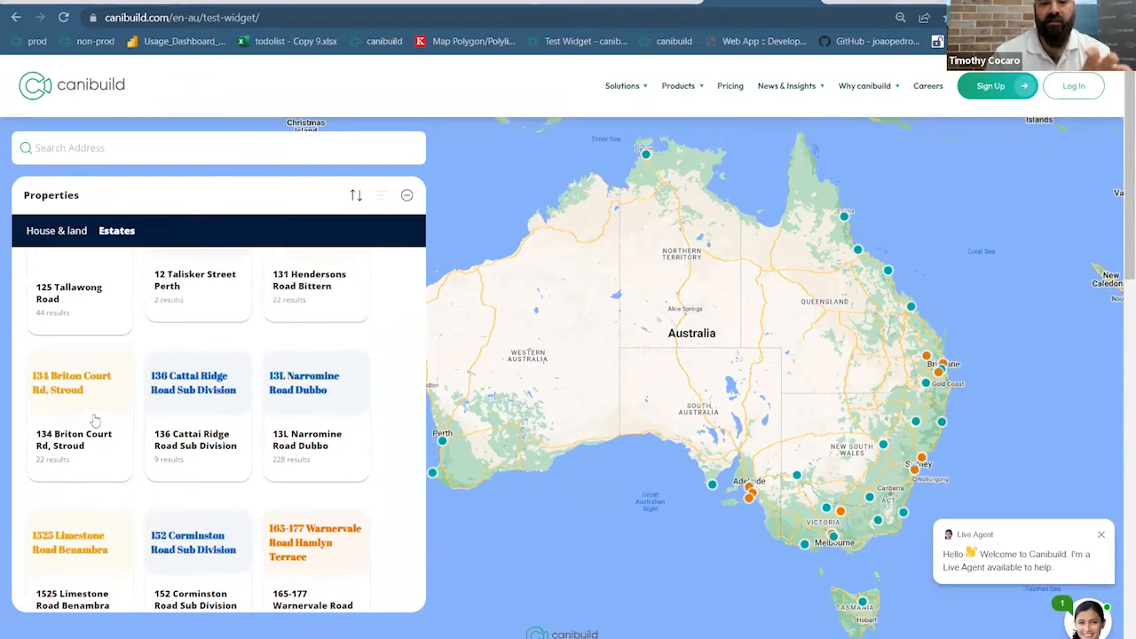
{"action": "scroll", "coordinate": [60, 412], "scroll_direction": "up", "scroll_amount": 3}
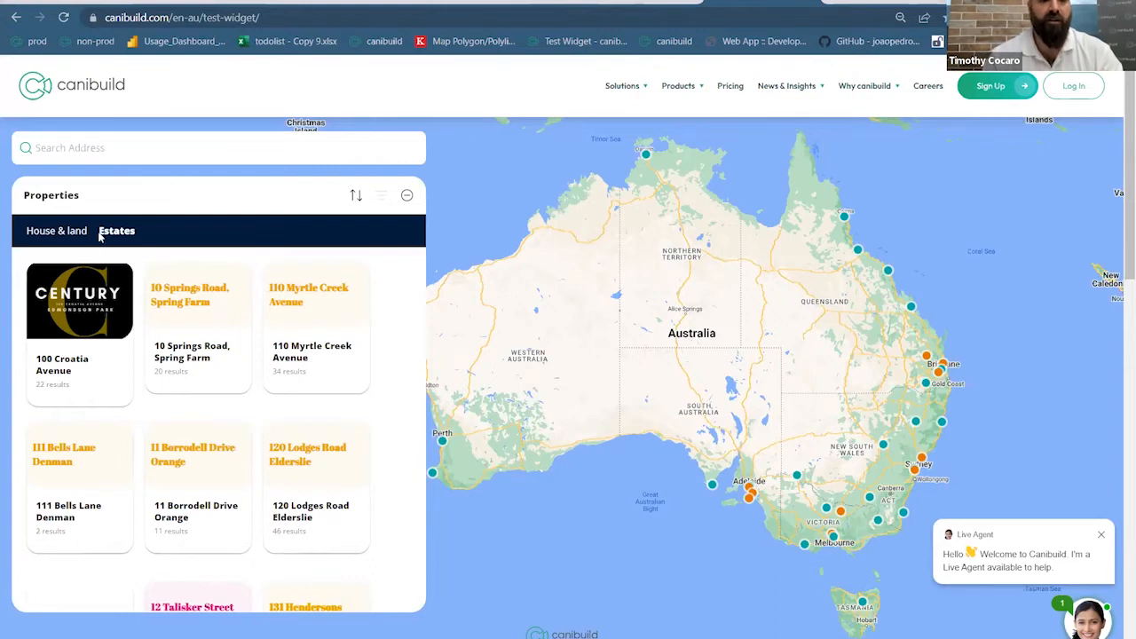
Return to House & Land listings with the map zoomed into New South Wales around Sydney
{"action": "left_click", "coordinate": [72, 232]}
{"action": "left_click_drag", "start_coordinate": [924, 452], "coordinate": [805, 436]}
{"action": "scroll", "coordinate": [803, 437], "scroll_direction": "up", "scroll_amount": 5}
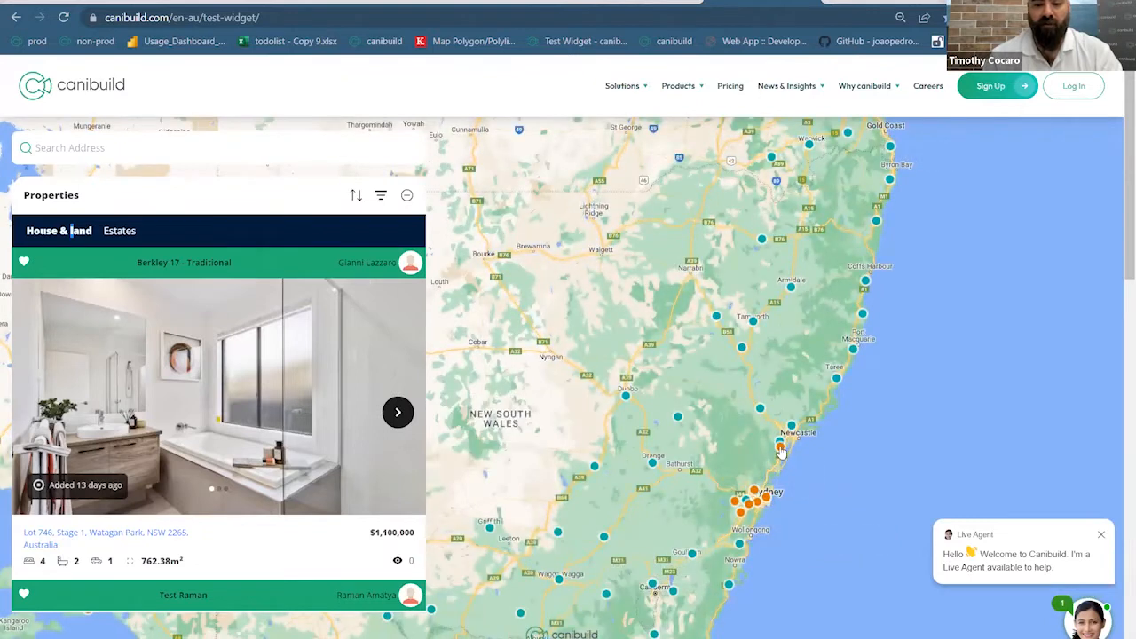
{"action": "scroll", "coordinate": [773, 550], "scroll_direction": "up", "scroll_amount": 3}
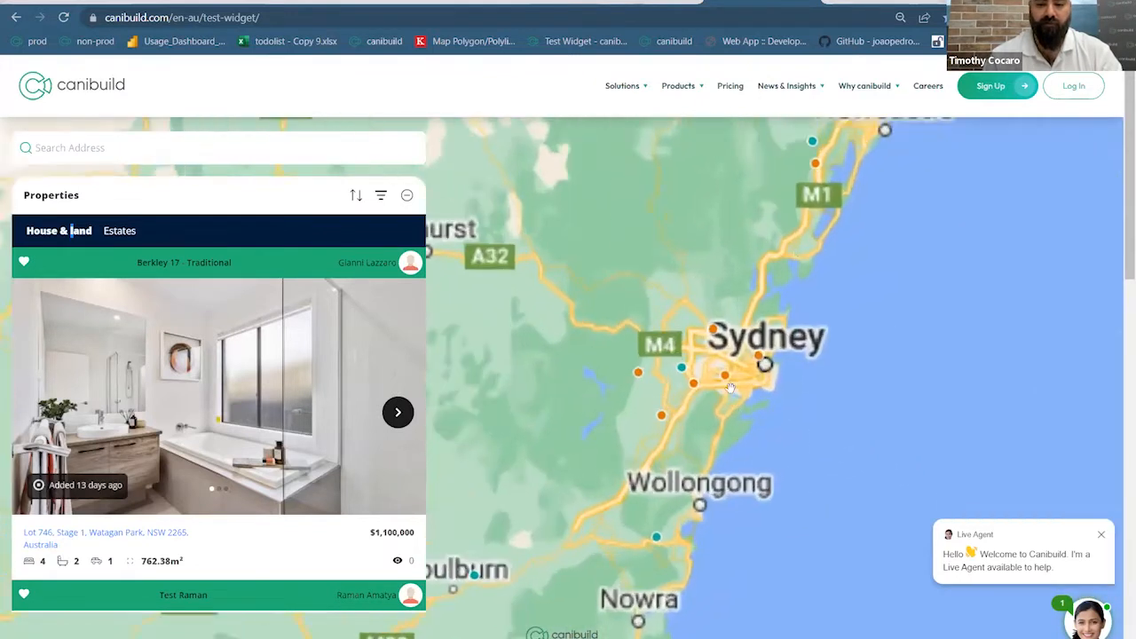
{"action": "scroll", "coordinate": [685, 270], "scroll_direction": "down", "scroll_amount": 5}
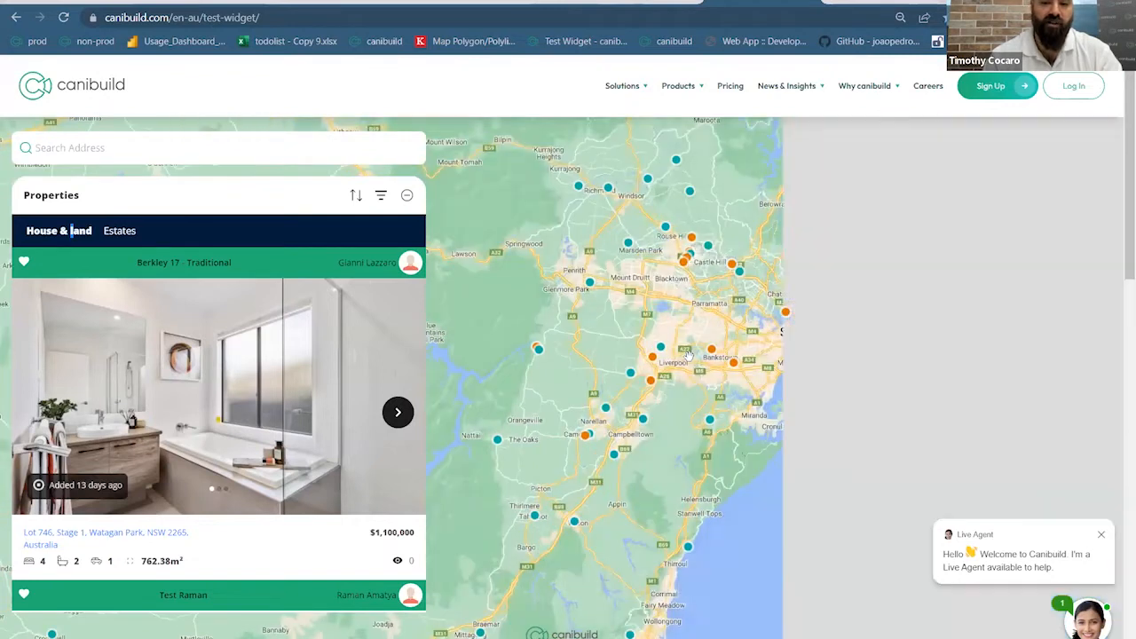
{"action": "scroll", "coordinate": [688, 355], "scroll_direction": "up", "scroll_amount": 3}
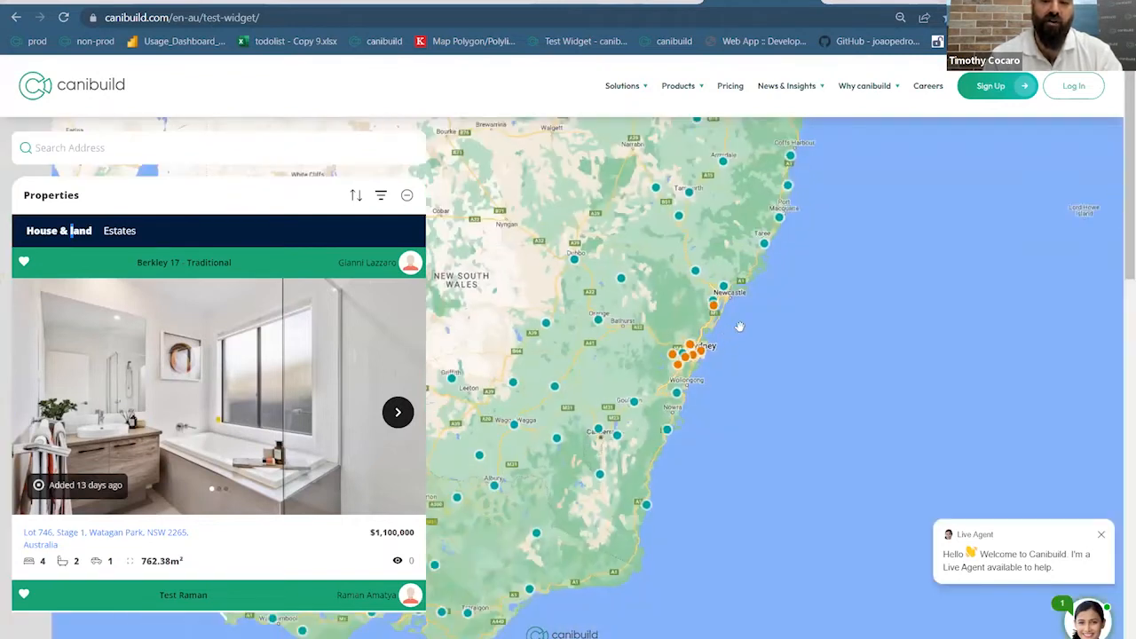
{"action": "left_click_drag", "start_coordinate": [722, 382], "coordinate": [747, 433]}
Open the Berkley 17 - Traditional package on Lot 746, Watagan Park from a map marker
{"action": "left_click", "coordinate": [723, 378]}
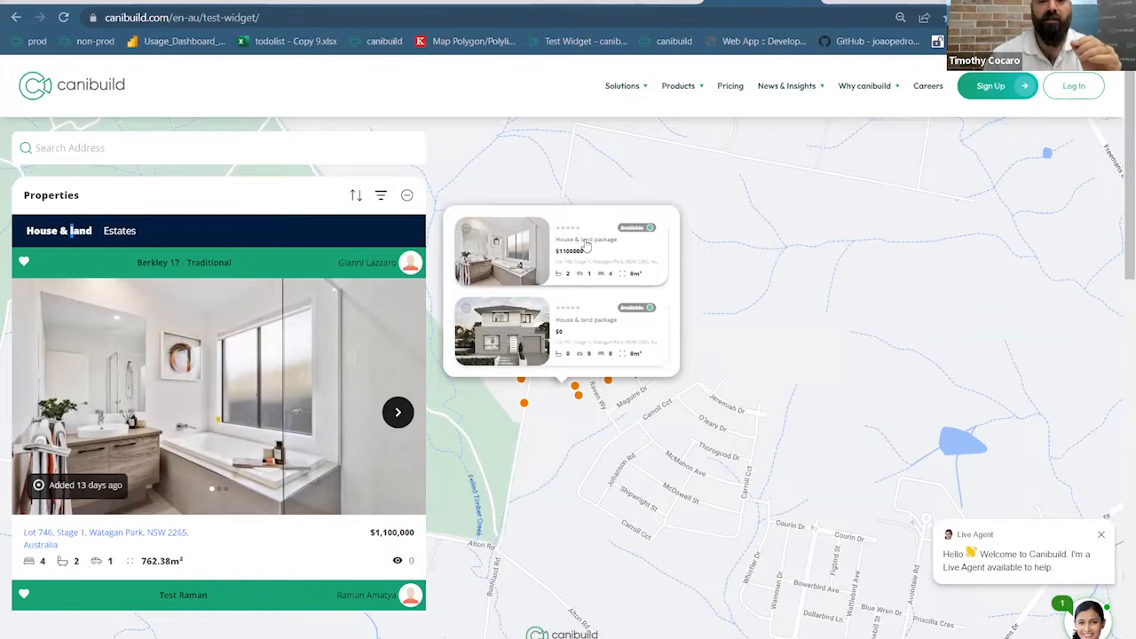
{"action": "left_click", "coordinate": [585, 244]}
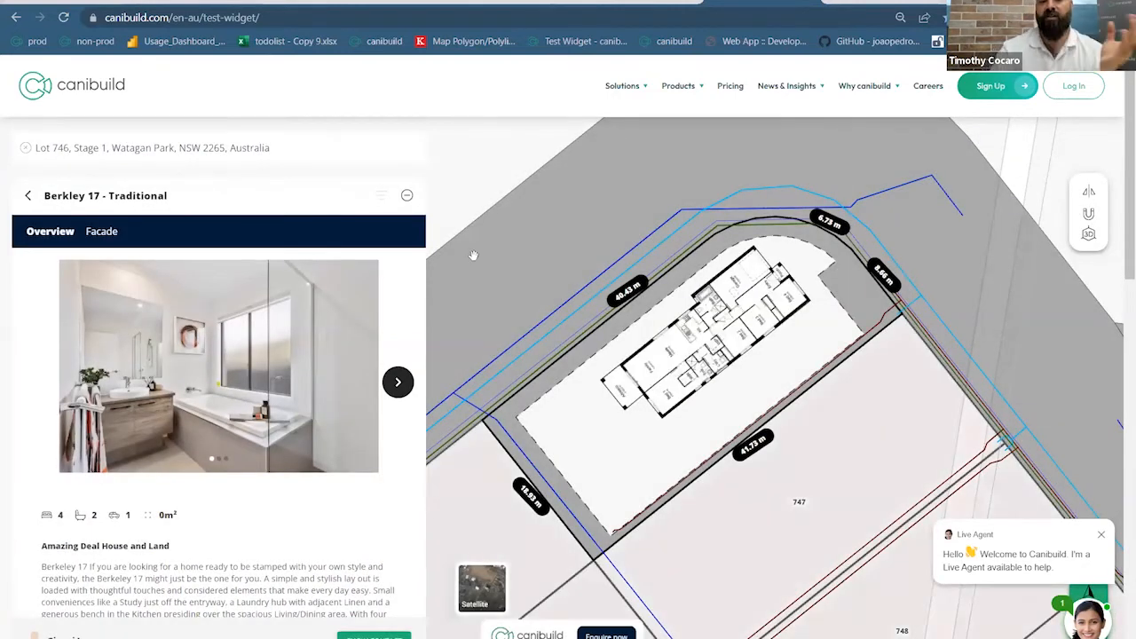
{"action": "scroll", "coordinate": [227, 348], "scroll_direction": "down", "scroll_amount": 4}
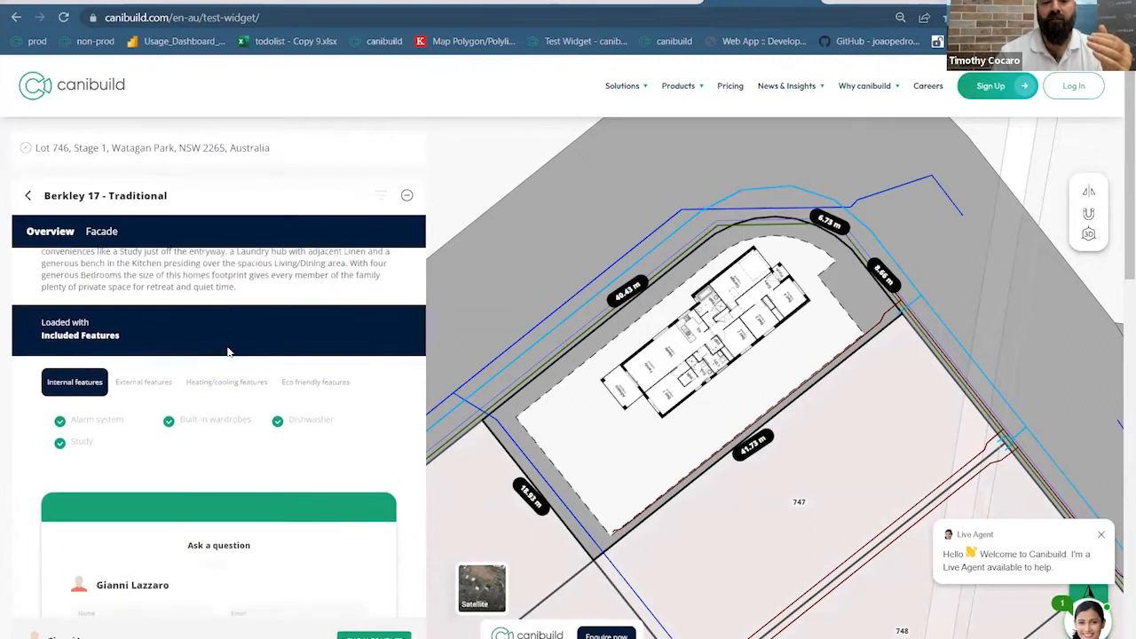
{"action": "scroll", "coordinate": [226, 372], "scroll_direction": "up", "scroll_amount": 3}
{"action": "scroll", "coordinate": [217, 404], "scroll_direction": "down", "scroll_amount": 2}
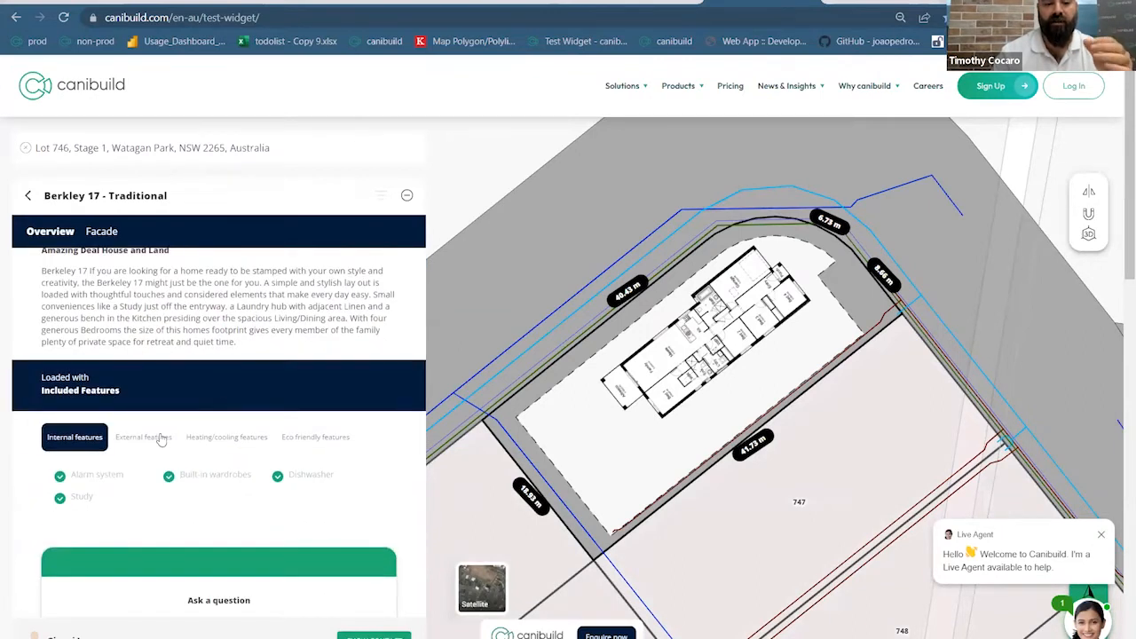
Browse its External, Heating & Cooling and Eco Friendly features down to Ask a question
{"action": "left_click", "coordinate": [160, 437]}
{"action": "left_click", "coordinate": [214, 438]}
{"action": "left_click", "coordinate": [300, 437]}
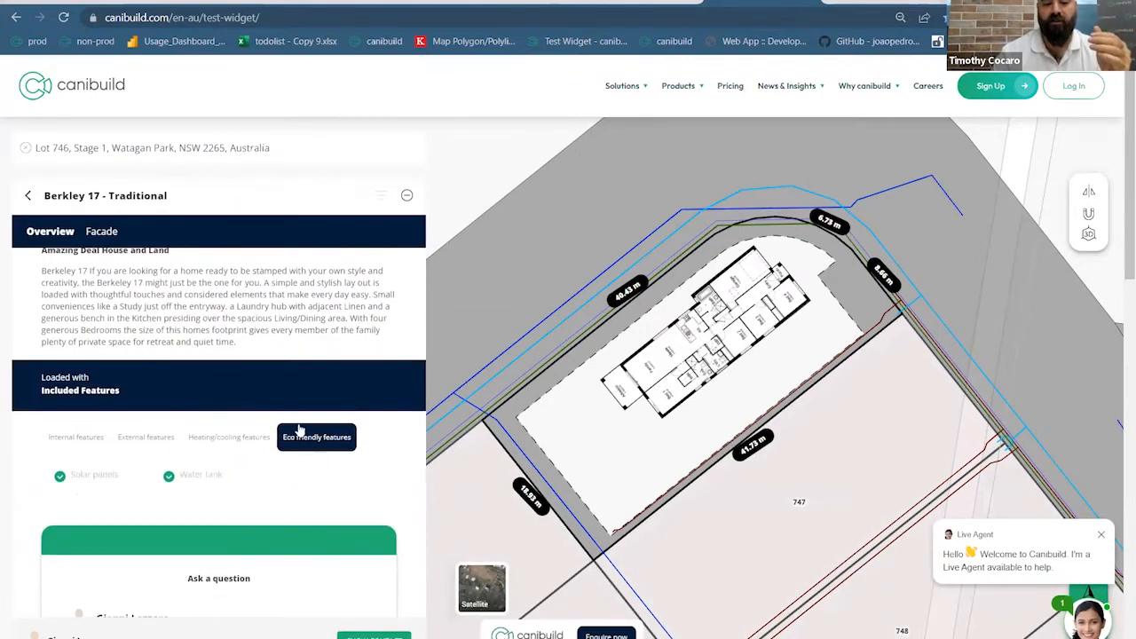
{"action": "scroll", "coordinate": [282, 419], "scroll_direction": "down", "scroll_amount": 3}
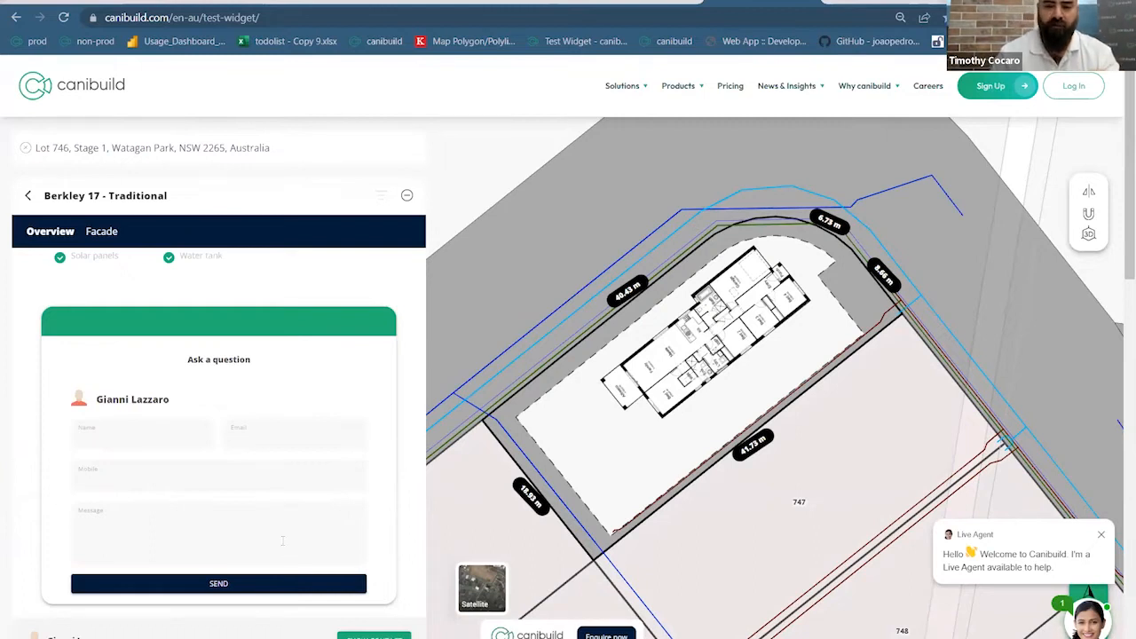
{"action": "scroll", "coordinate": [543, 281], "scroll_direction": "down", "scroll_amount": 1}
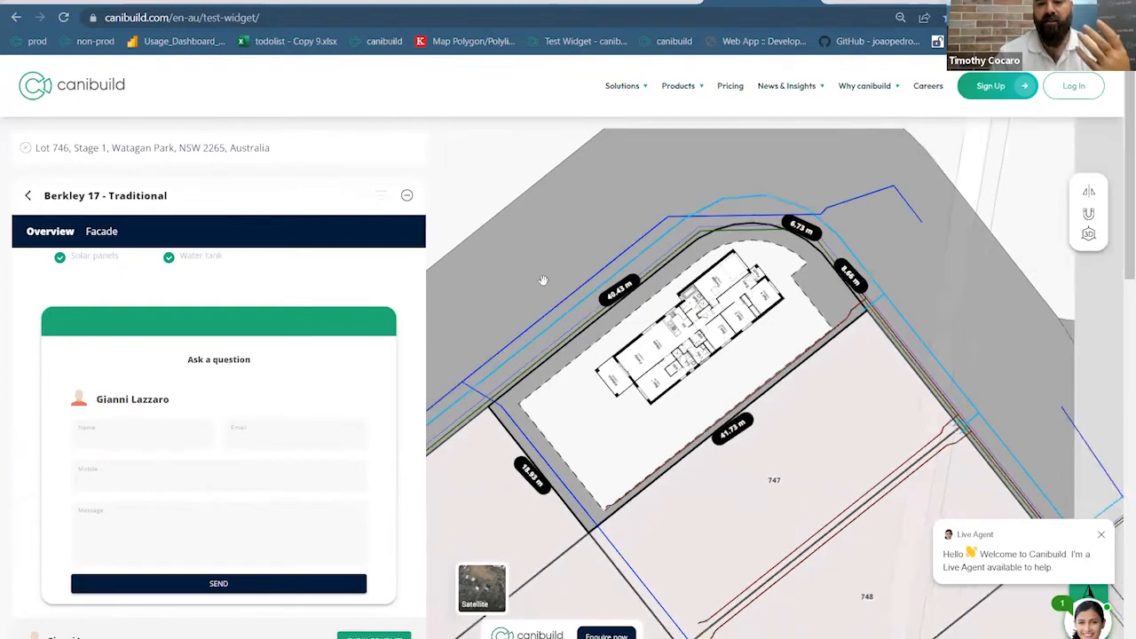
{"action": "scroll", "coordinate": [543, 280], "scroll_direction": "down", "scroll_amount": 2}
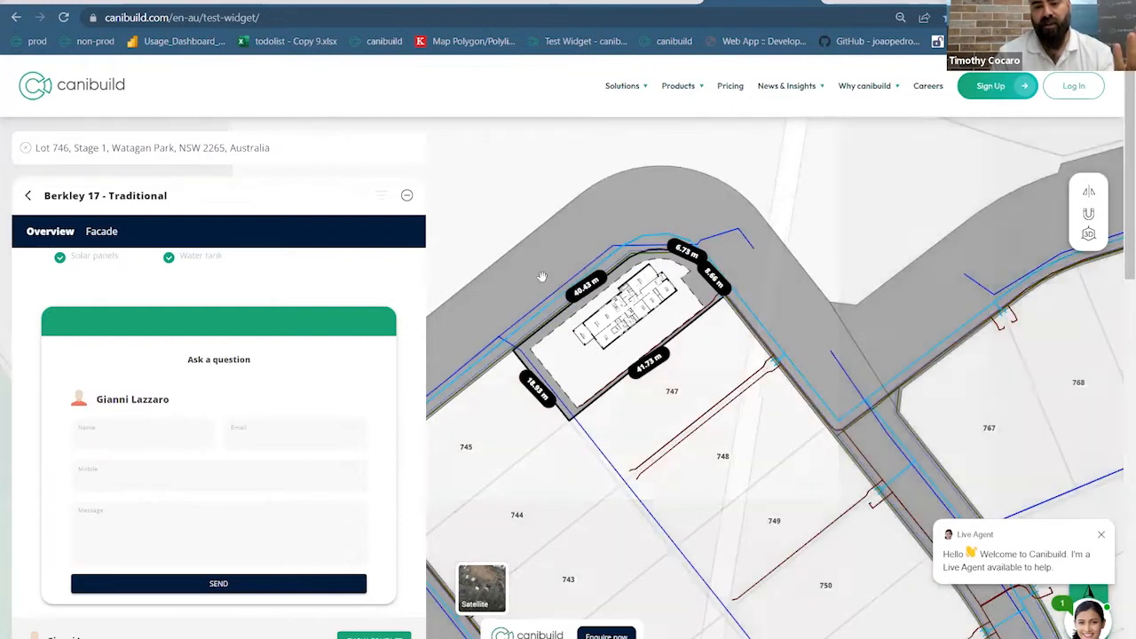
{"action": "scroll", "coordinate": [500, 284], "scroll_direction": "down", "scroll_amount": 2}
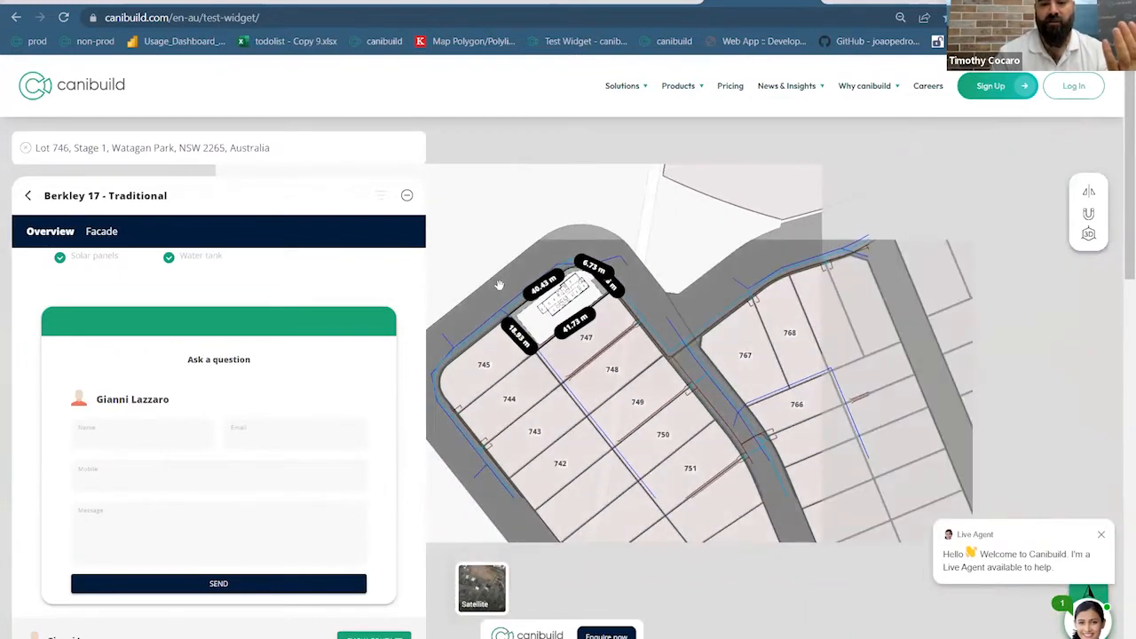
{"action": "scroll", "coordinate": [499, 284], "scroll_direction": "down", "scroll_amount": 3}
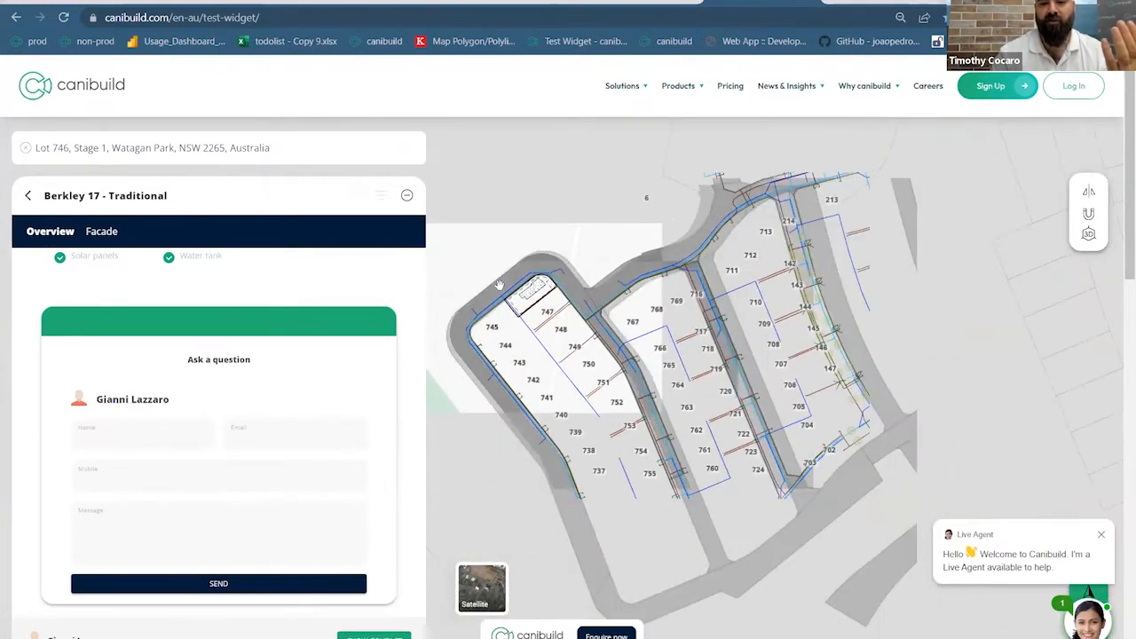
{"action": "scroll", "coordinate": [499, 284], "scroll_direction": "down", "scroll_amount": 3}
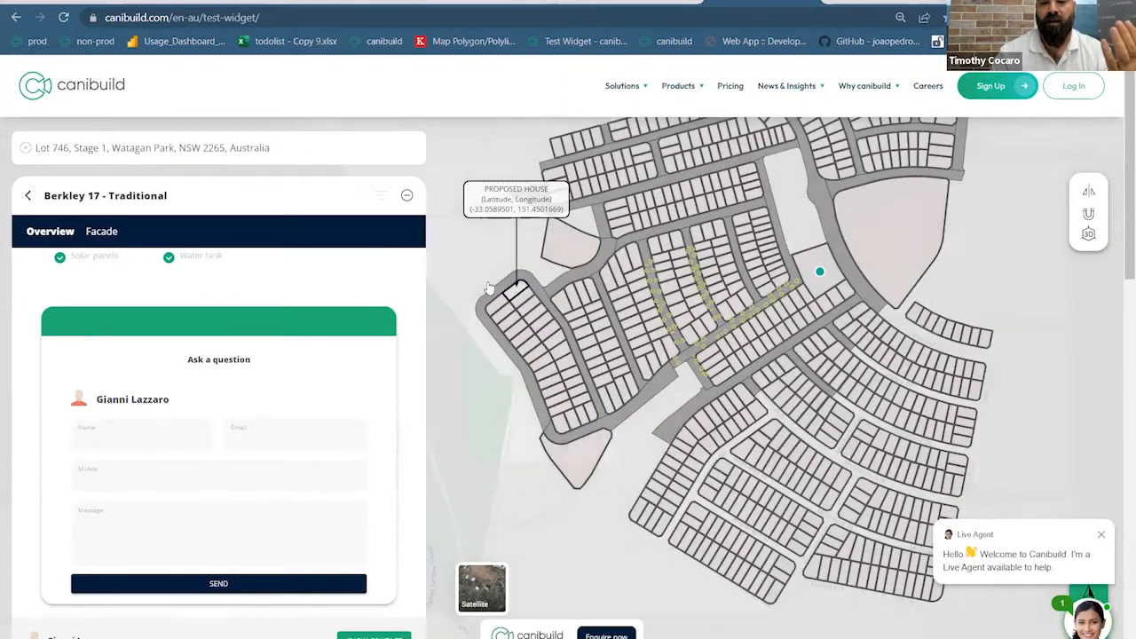
{"action": "scroll", "coordinate": [480, 272], "scroll_direction": "up", "scroll_amount": 3}
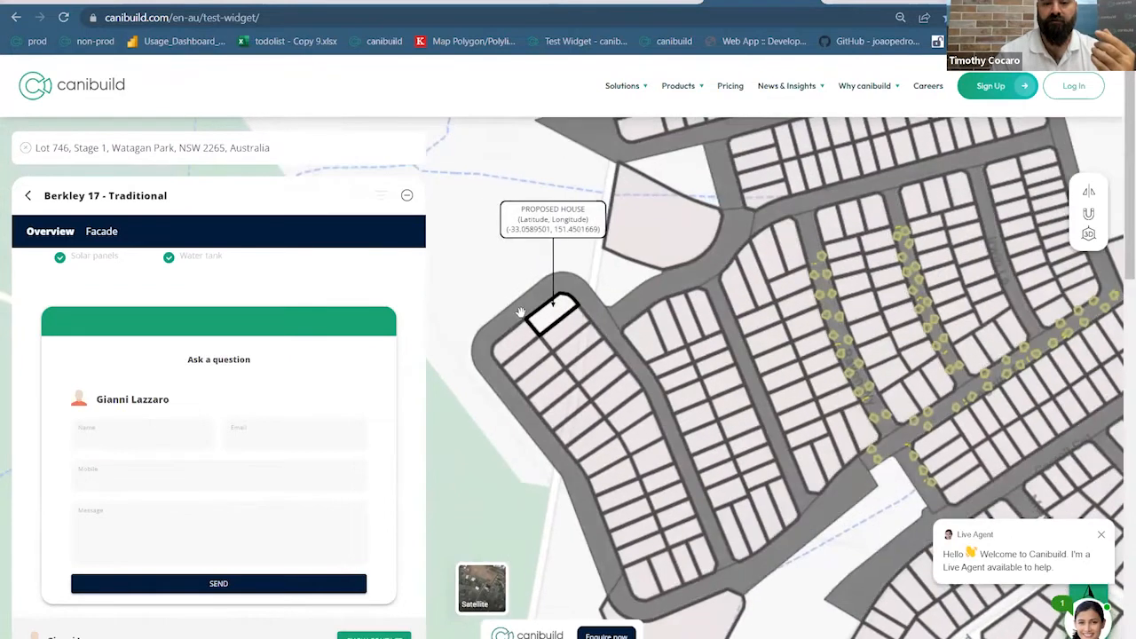
{"action": "scroll", "coordinate": [536, 319], "scroll_direction": "up", "scroll_amount": 3}
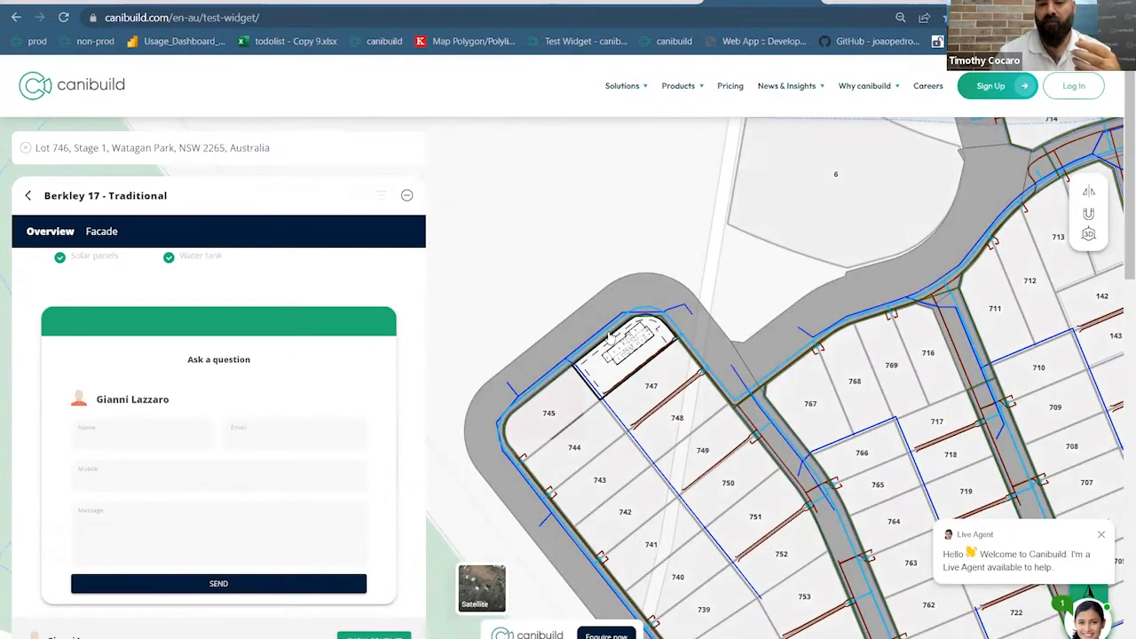
{"action": "scroll", "coordinate": [607, 335], "scroll_direction": "up", "scroll_amount": 2}
{"action": "scroll", "coordinate": [608, 338], "scroll_direction": "up", "scroll_amount": 1}
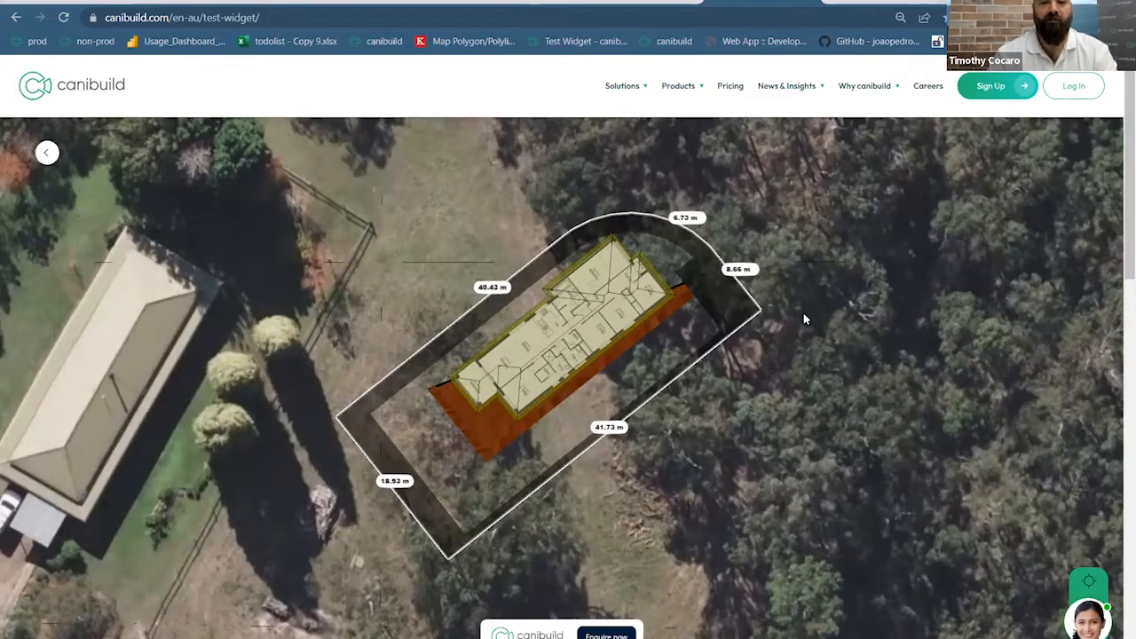
Orbit and zoom the 3D satellite view around the Berkley 17 house on its lot
{"action": "right_click_drag", "start_coordinate": [679, 316], "coordinate": [780, 354]}
{"action": "right_click_drag", "start_coordinate": [807, 421], "coordinate": [733, 450]}
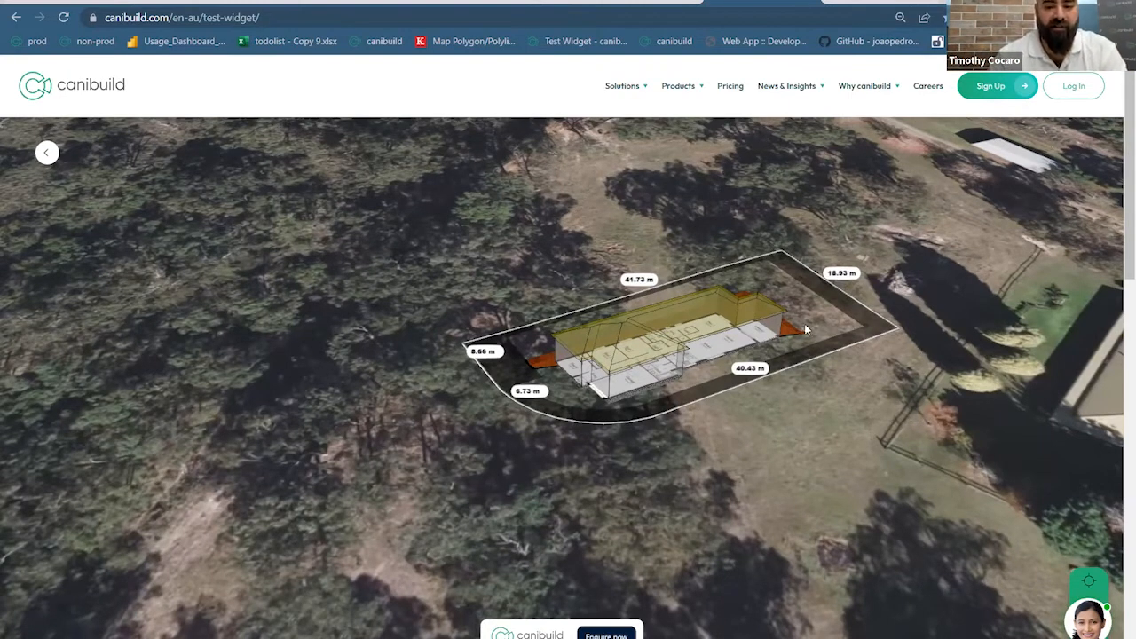
{"action": "scroll", "coordinate": [672, 356], "scroll_direction": "up", "scroll_amount": 2}
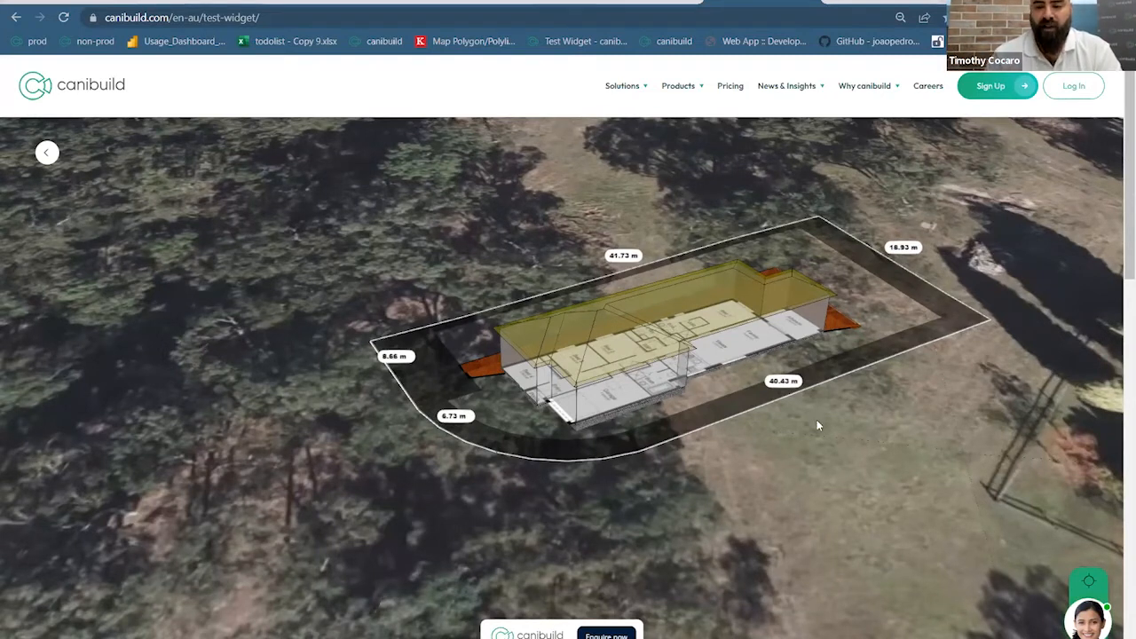
{"action": "scroll", "coordinate": [810, 424], "scroll_direction": "down", "scroll_amount": 1}
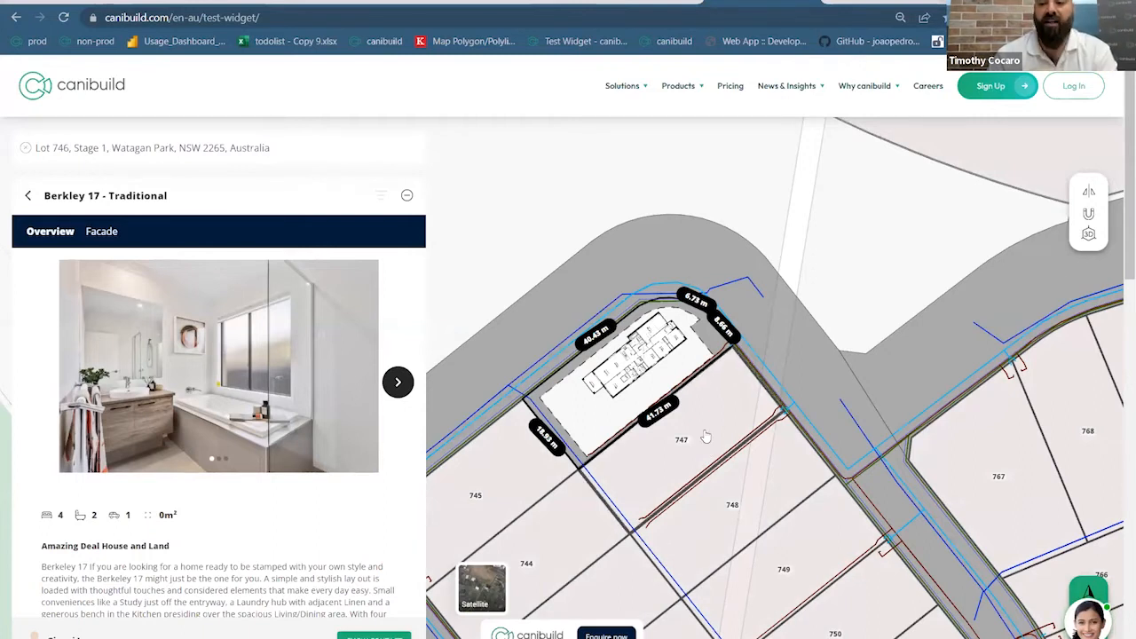
{"action": "left_click", "coordinate": [409, 197]}
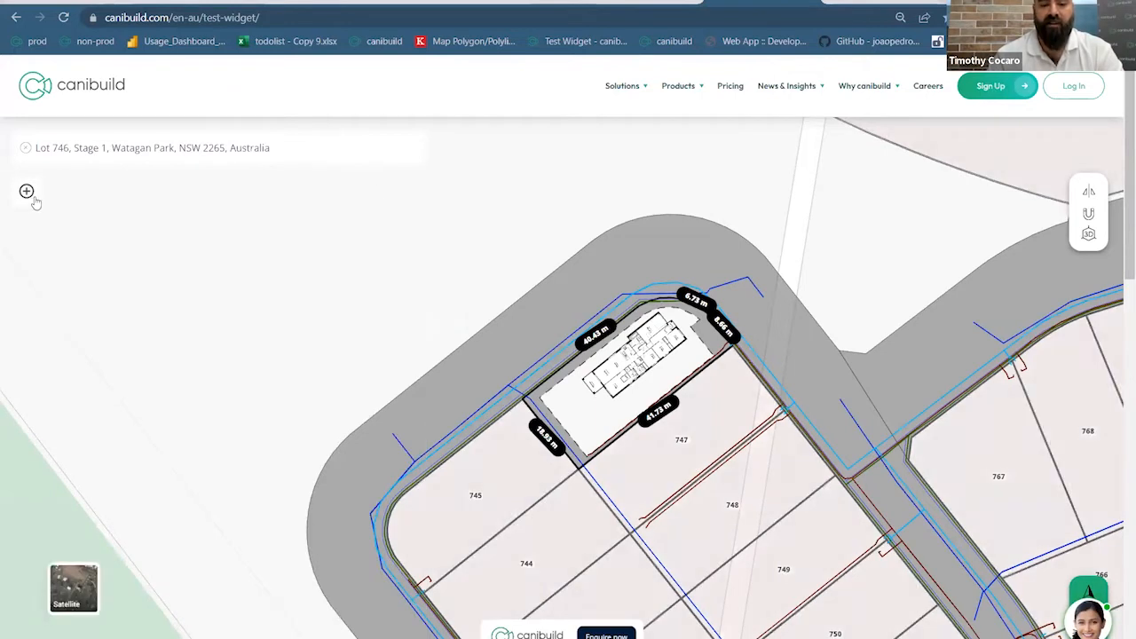
{"action": "left_click", "coordinate": [26, 192]}
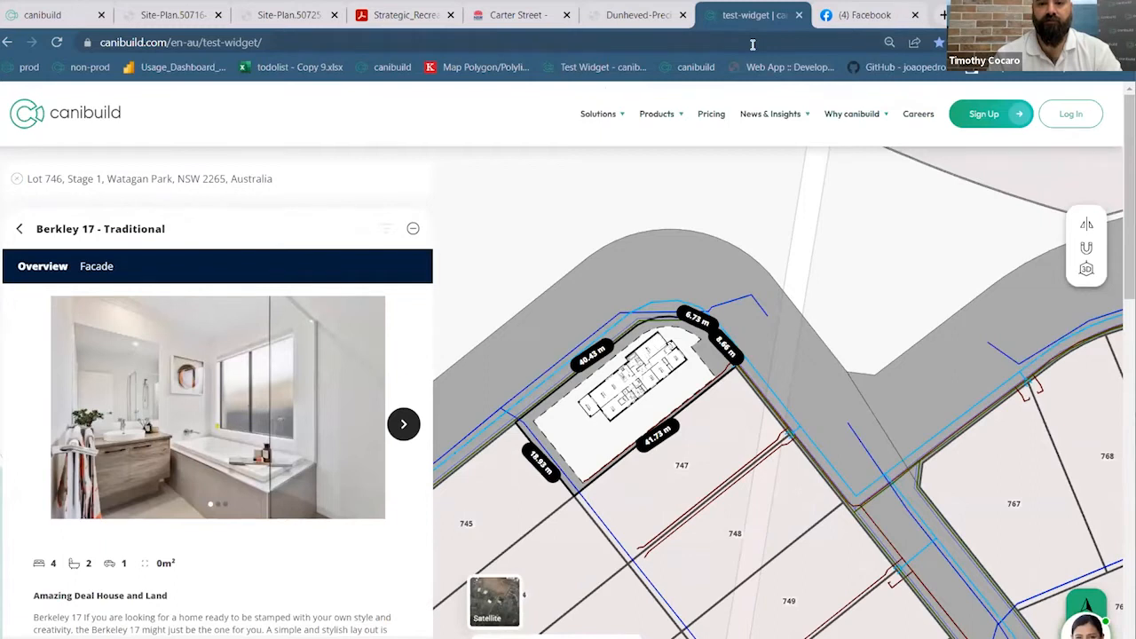
{"action": "key", "text": "ctrl+w"}
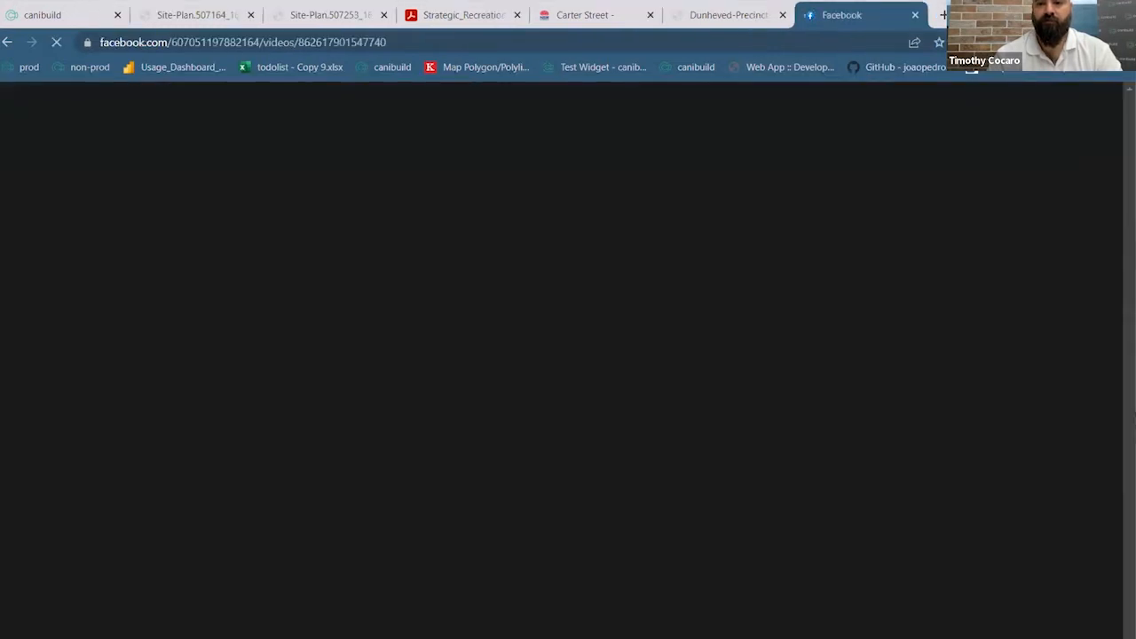
{"action": "left_click", "coordinate": [943, 14]}
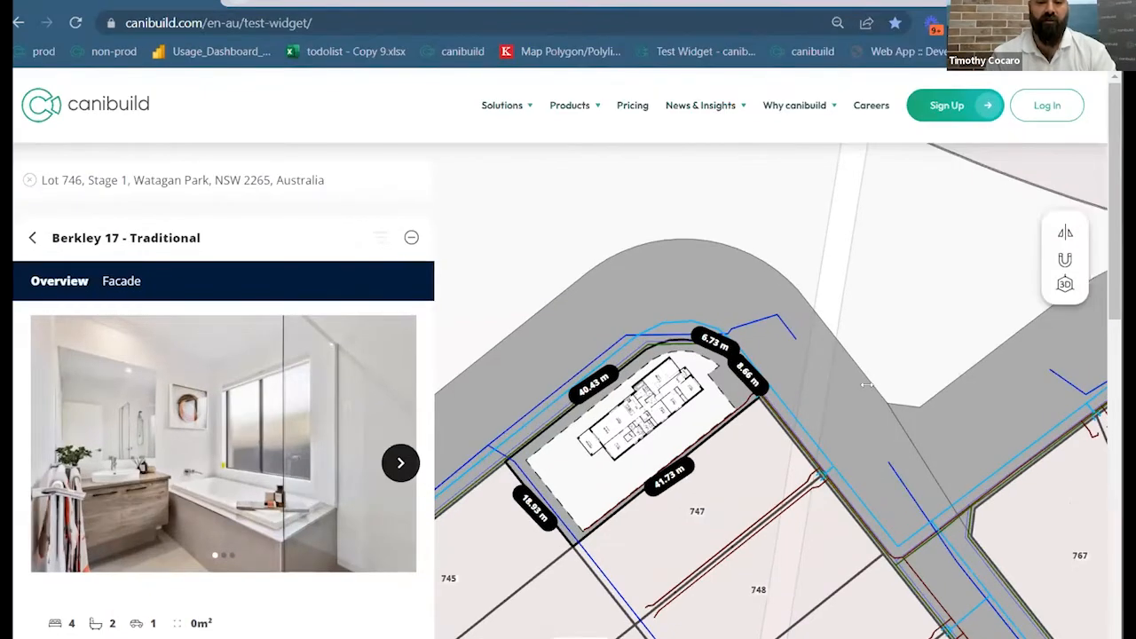
{"action": "left_click_drag", "start_coordinate": [1122, 385], "coordinate": [867, 385]}
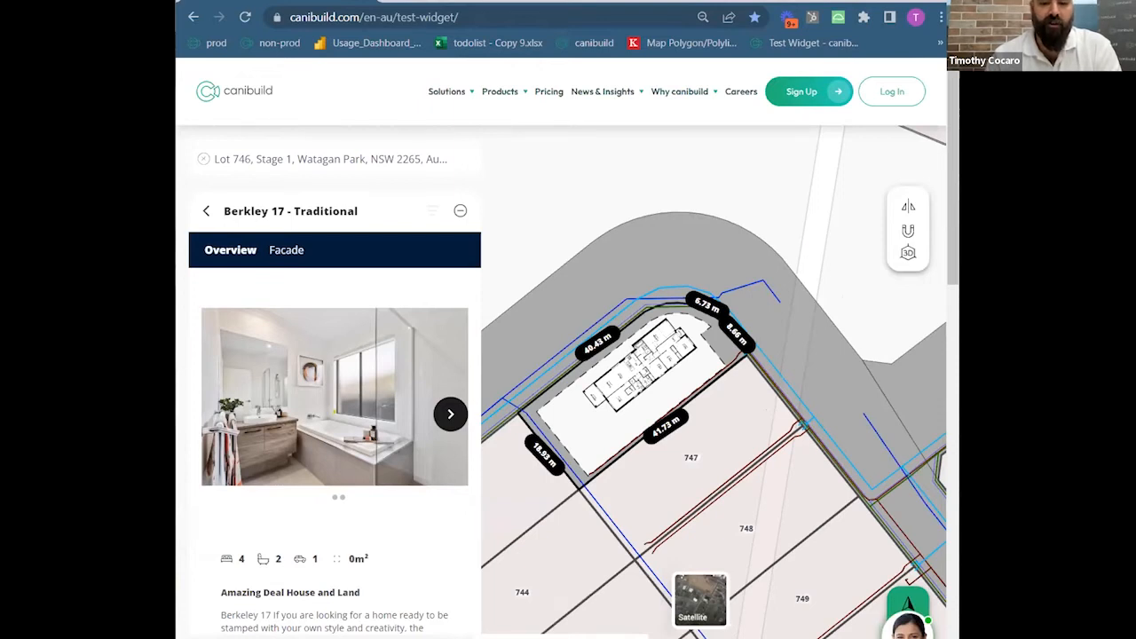
{"action": "left_click_drag", "start_coordinate": [176, 383], "coordinate": [92, 384]}
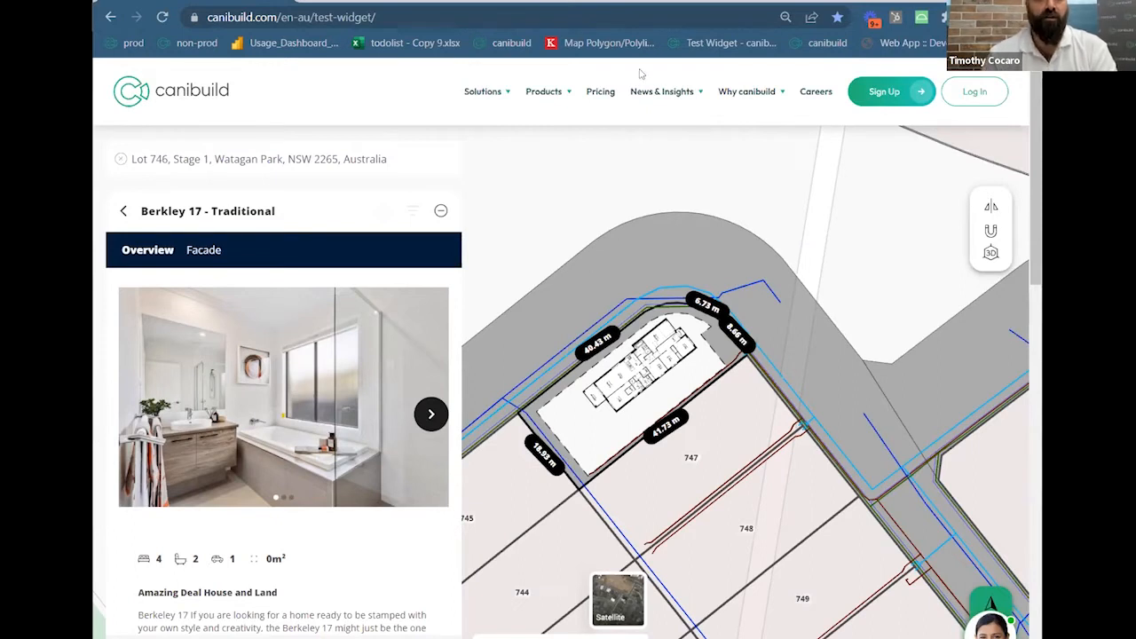
{"action": "double_click", "coordinate": [686, 3]}
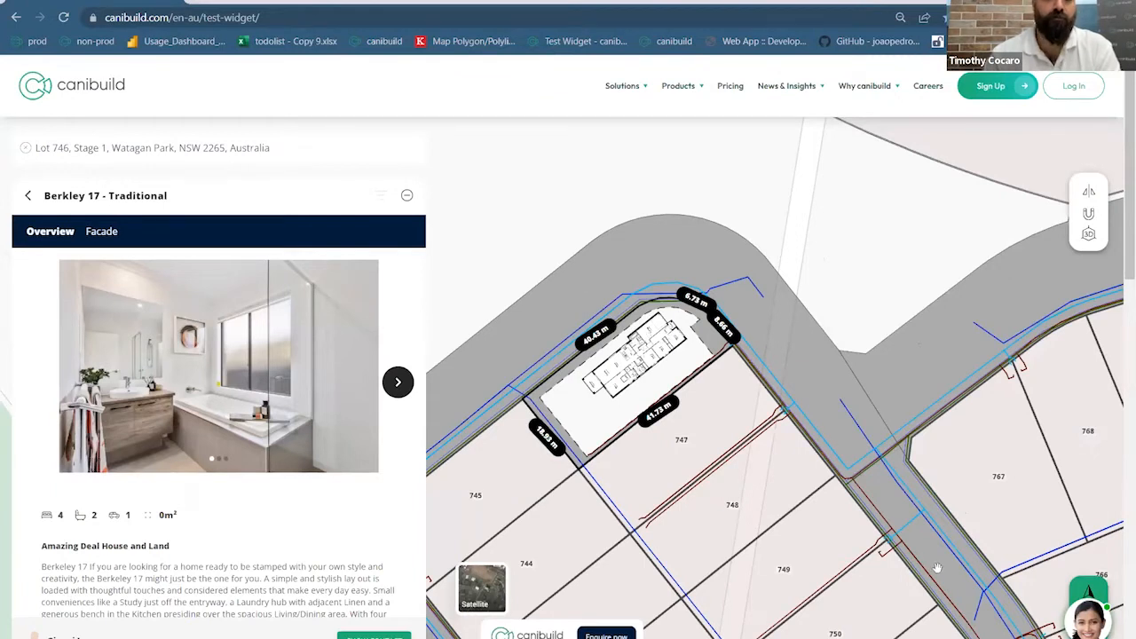
Switch to the canibuild app tab showing the home satellite map
{"action": "left_click", "coordinate": [42, 20]}
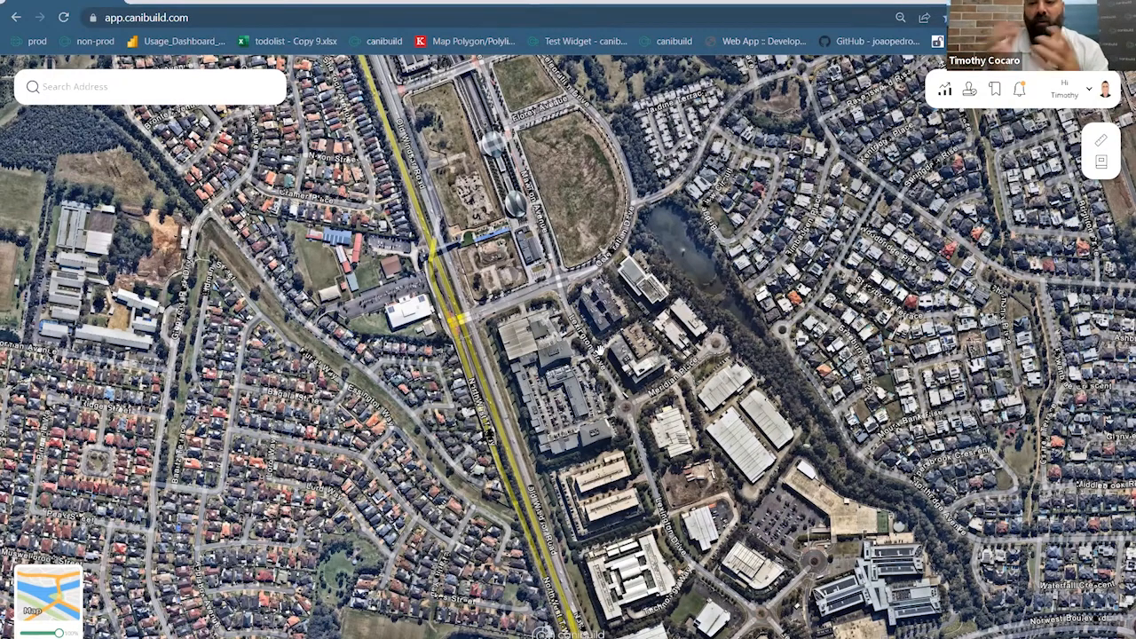
Search for the pasted Mason St, Altona North address, trimming the extra word
{"action": "left_click", "coordinate": [224, 91]}
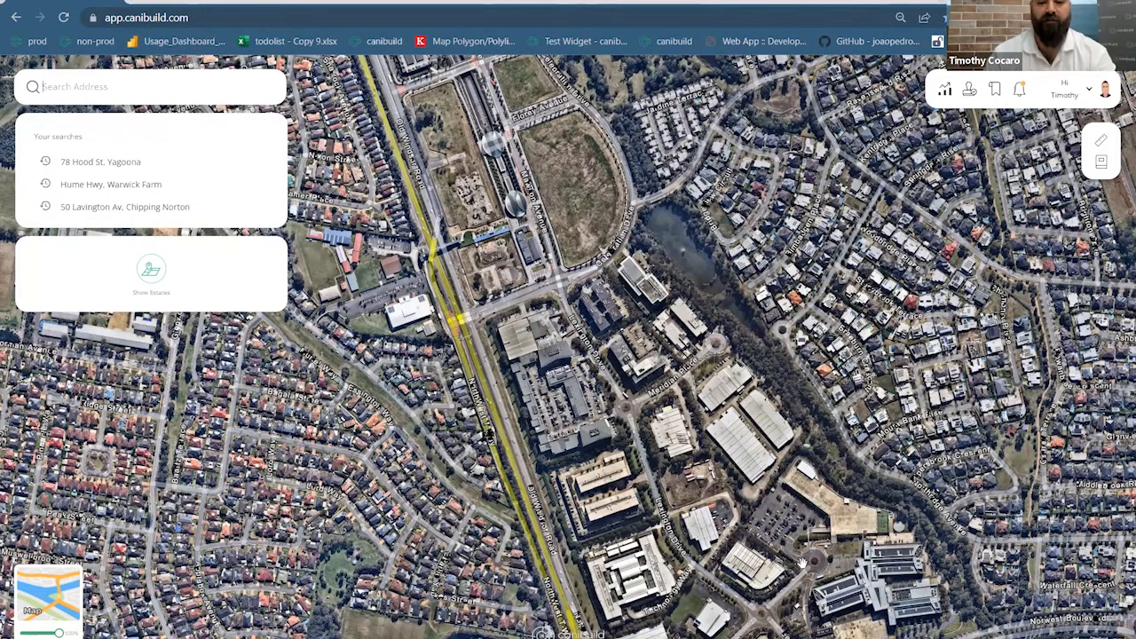
{"action": "left_click", "coordinate": [870, 477]}
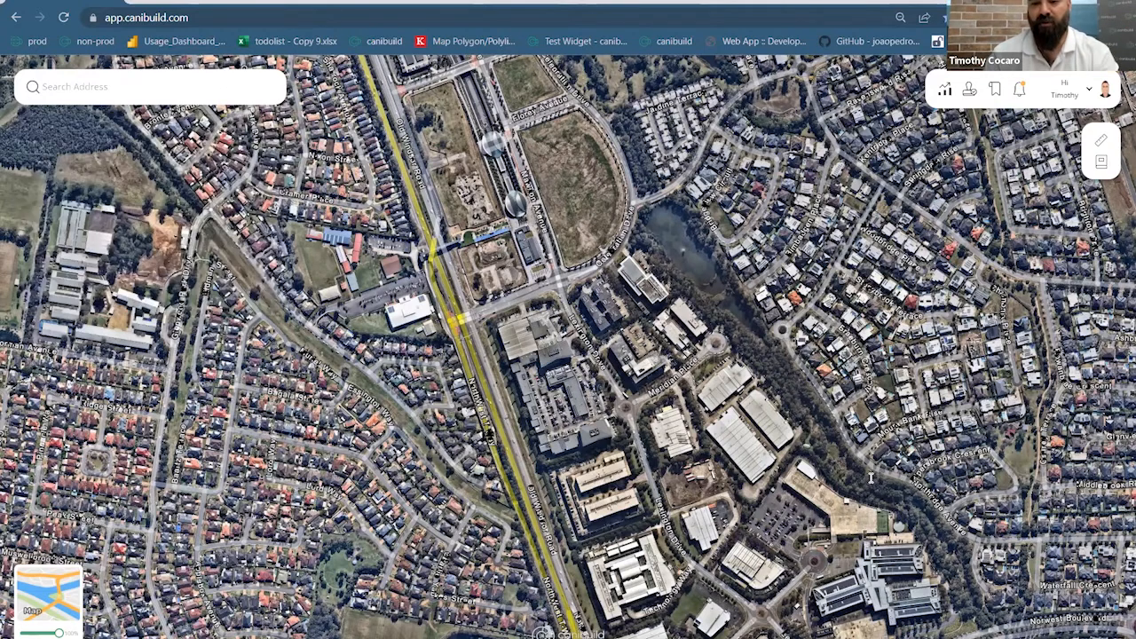
{"action": "left_click", "coordinate": [165, 87]}
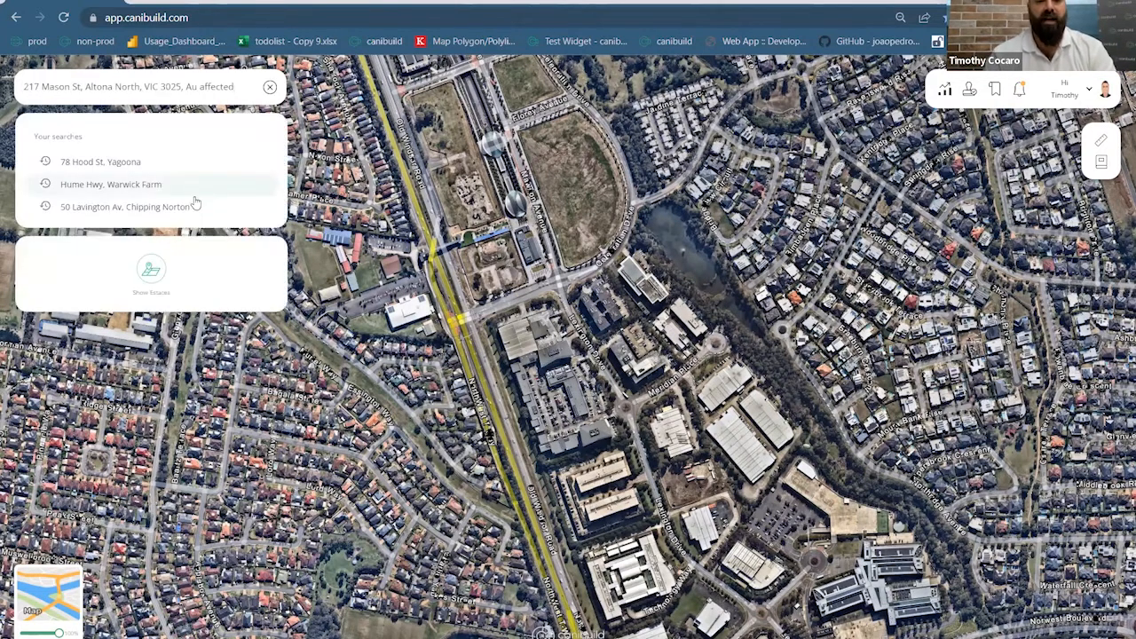
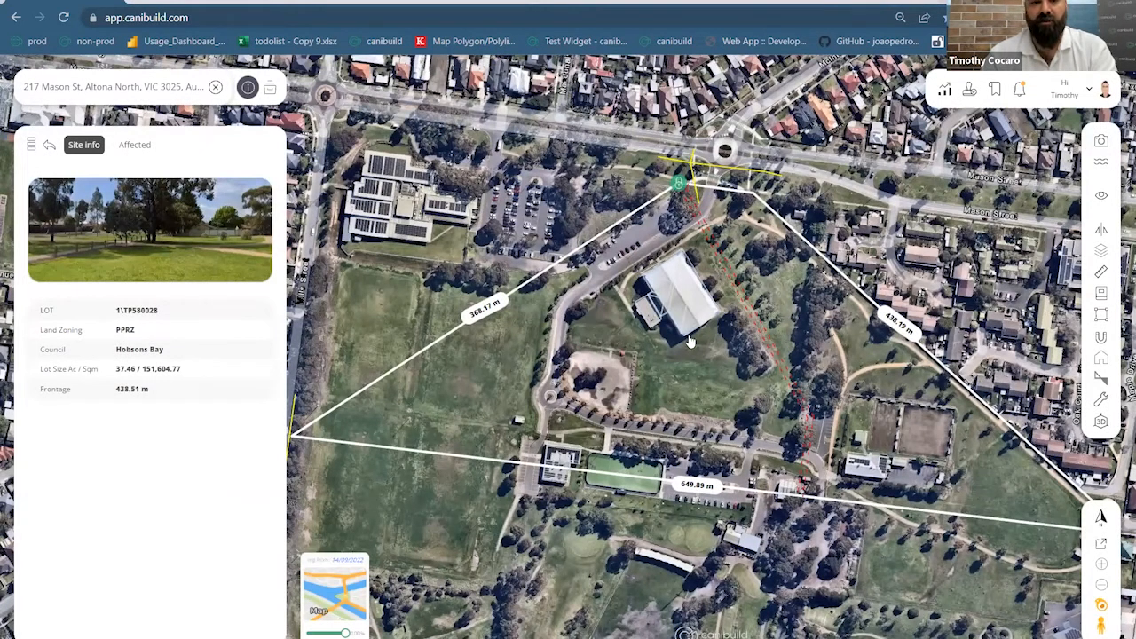
Pan across the park to Maxwell Av and open lot 638 (GRZ3, 8.29 m frontage)
{"action": "scroll", "coordinate": [803, 351], "scroll_direction": "up", "scroll_amount": 3}
{"action": "scroll", "coordinate": [681, 291], "scroll_direction": "up", "scroll_amount": 3}
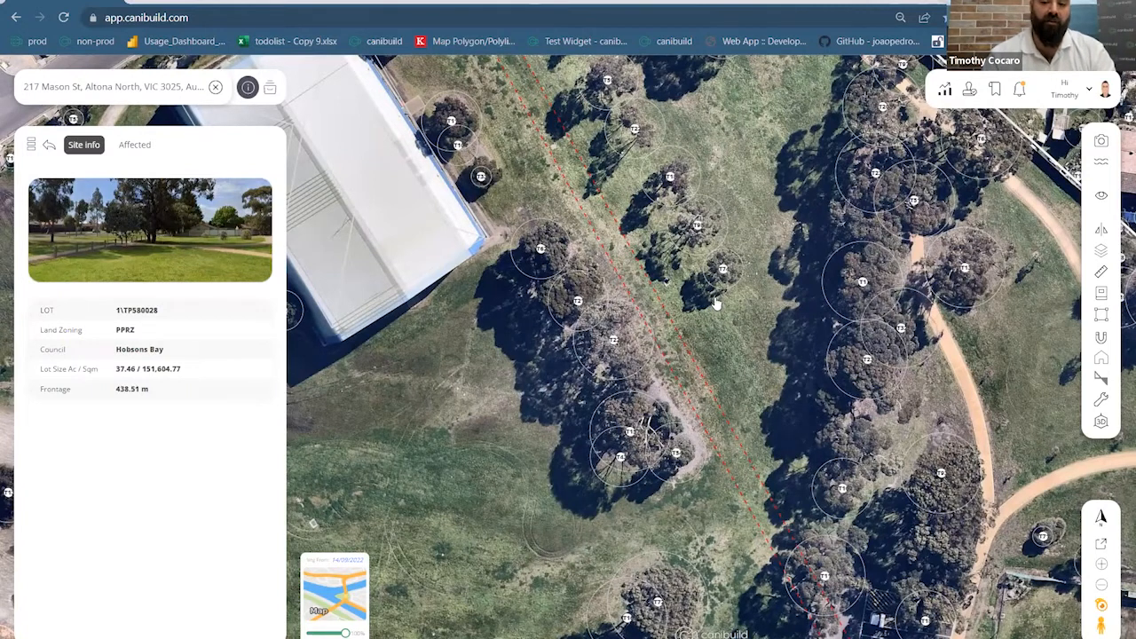
{"action": "left_click_drag", "start_coordinate": [605, 329], "coordinate": [563, 380]}
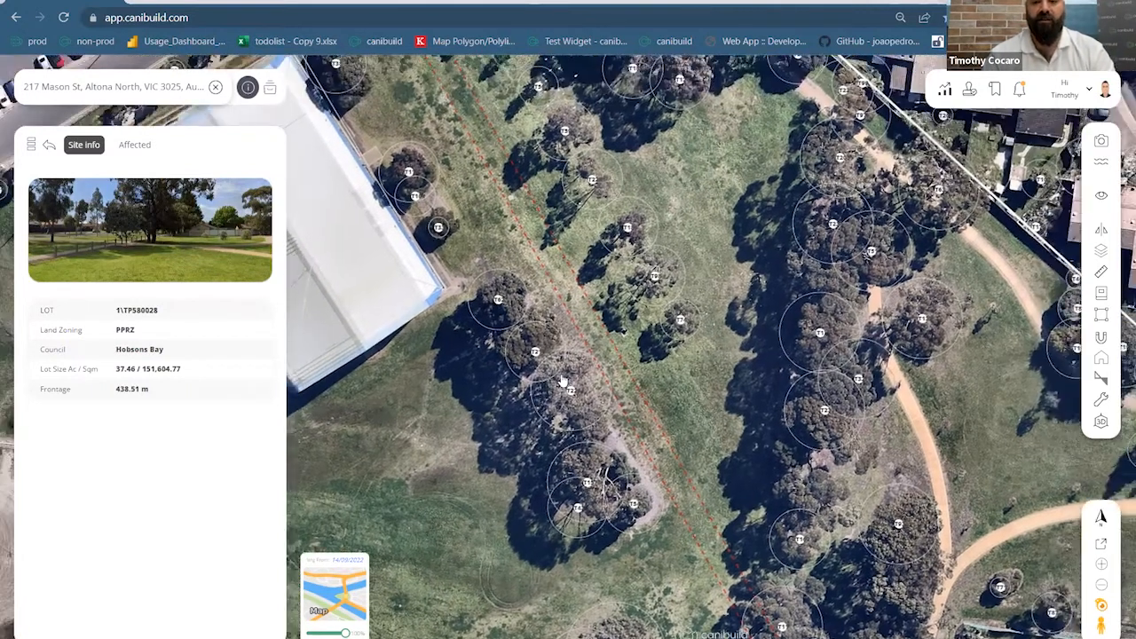
{"action": "left_click_drag", "start_coordinate": [884, 188], "coordinate": [834, 242]}
{"action": "left_click_drag", "start_coordinate": [857, 169], "coordinate": [712, 288]}
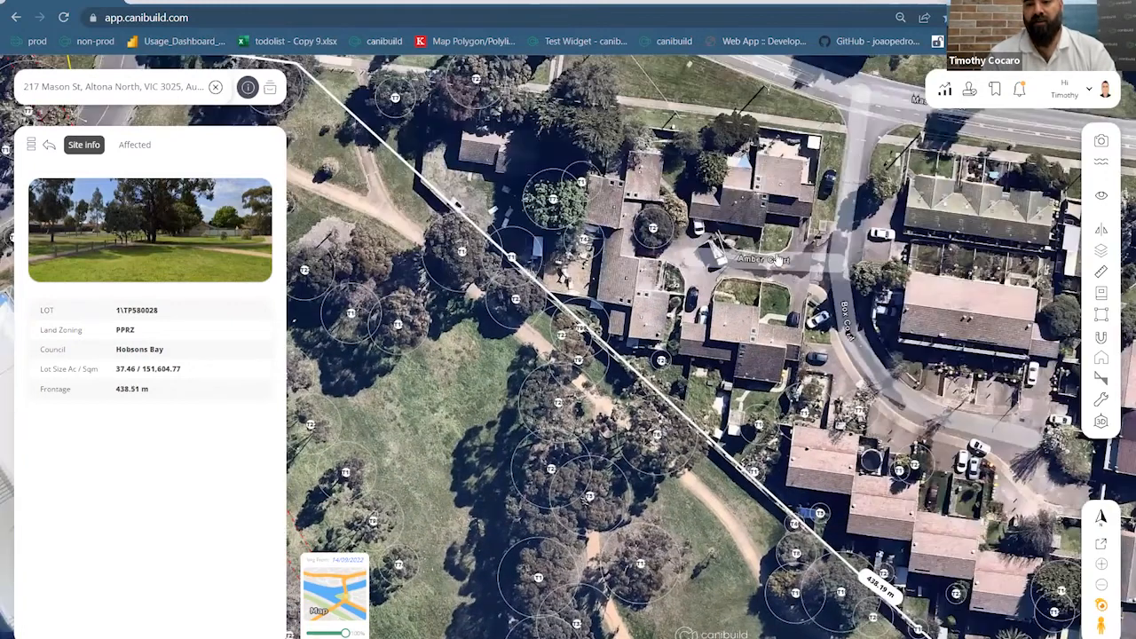
{"action": "left_click_drag", "start_coordinate": [776, 262], "coordinate": [576, 418]}
{"action": "left_click_drag", "start_coordinate": [852, 217], "coordinate": [697, 335]}
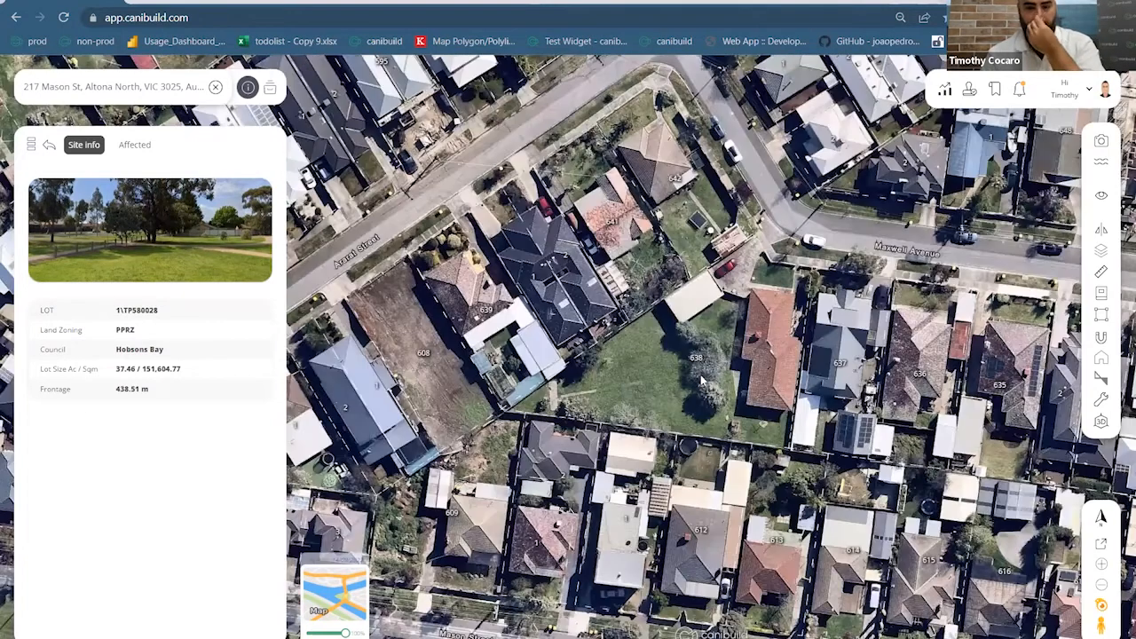
{"action": "left_click", "coordinate": [728, 444]}
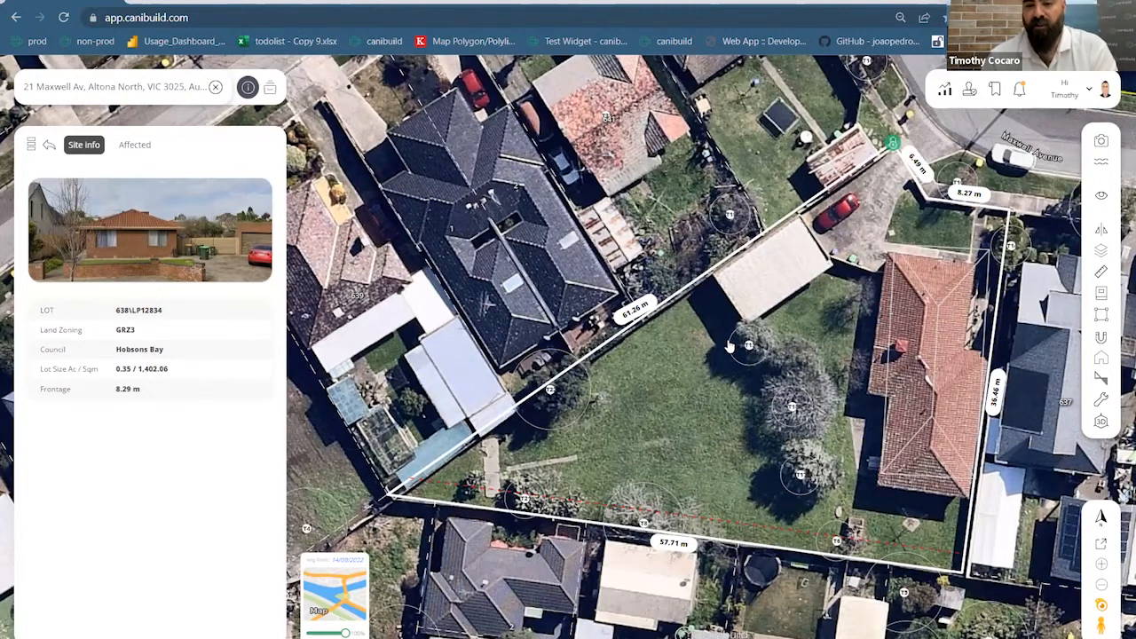
{"action": "scroll", "coordinate": [745, 341], "scroll_direction": "down", "scroll_amount": 3}
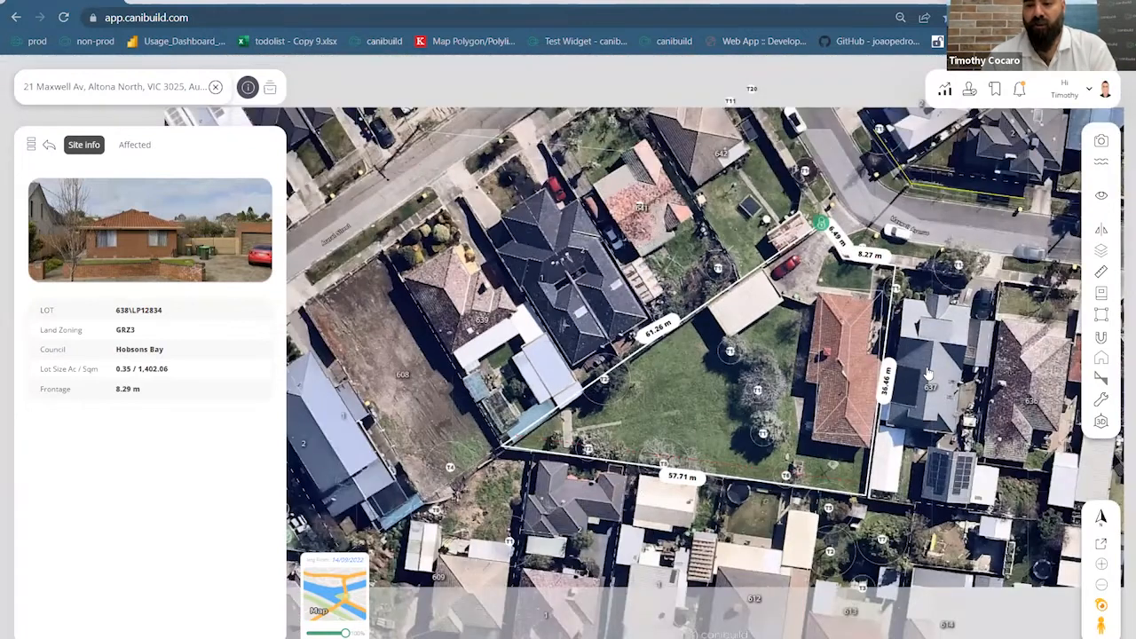
{"action": "scroll", "coordinate": [928, 375], "scroll_direction": "down", "scroll_amount": 1}
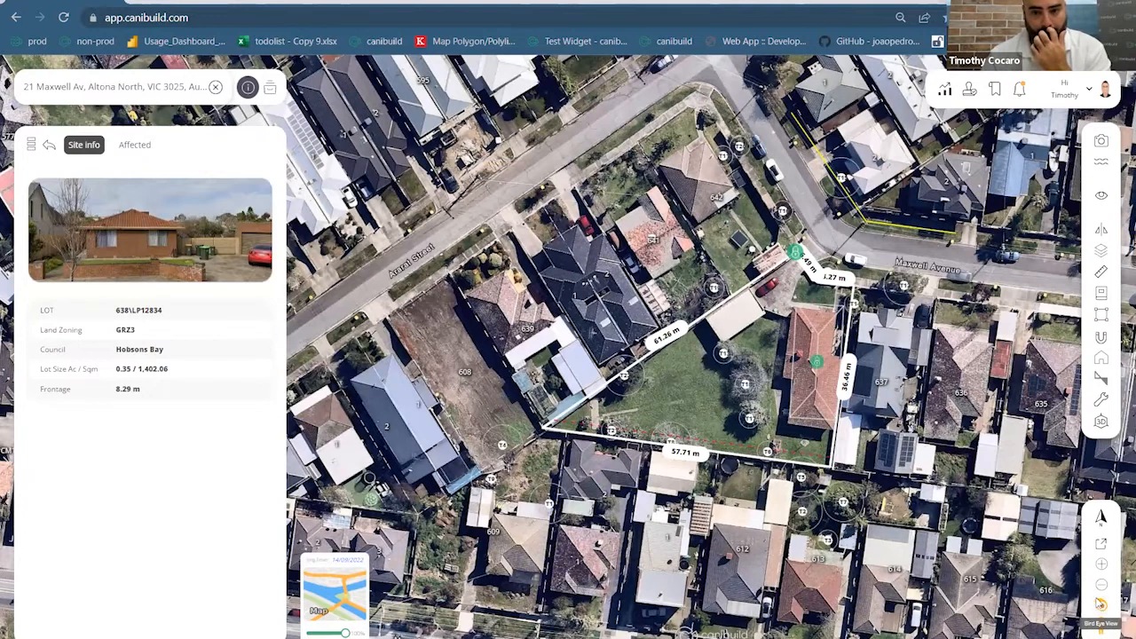
Show the Maxwell Av lot in Bird Eye oblique imagery, zoomed in and rotated toward the house
{"action": "left_click", "coordinate": [1100, 604]}
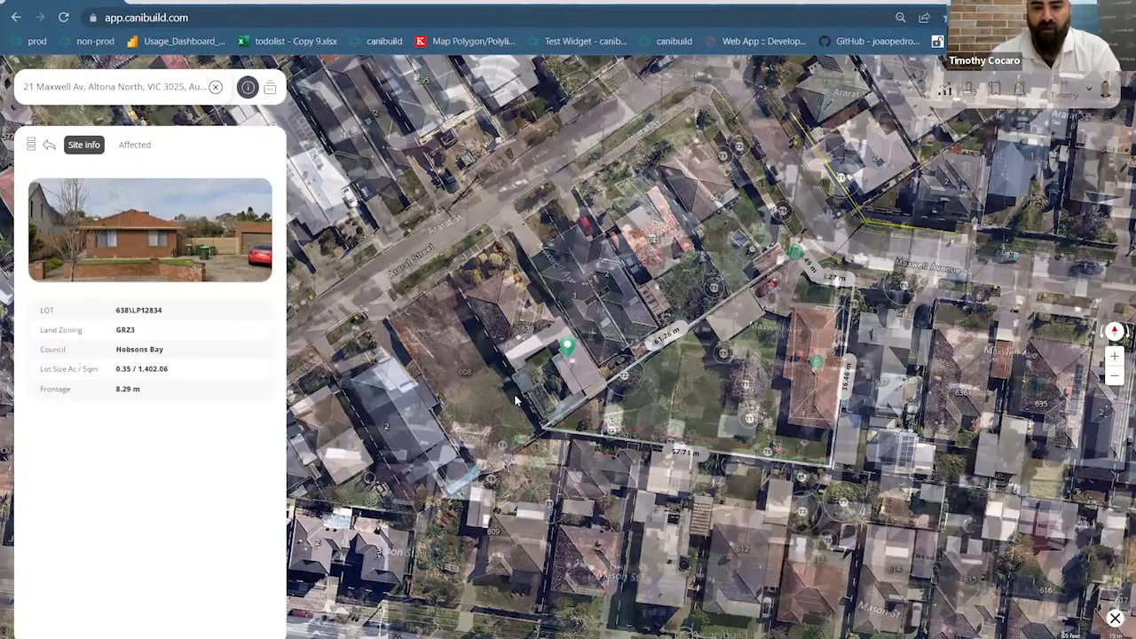
{"action": "scroll", "coordinate": [572, 432], "scroll_direction": "up", "scroll_amount": 4}
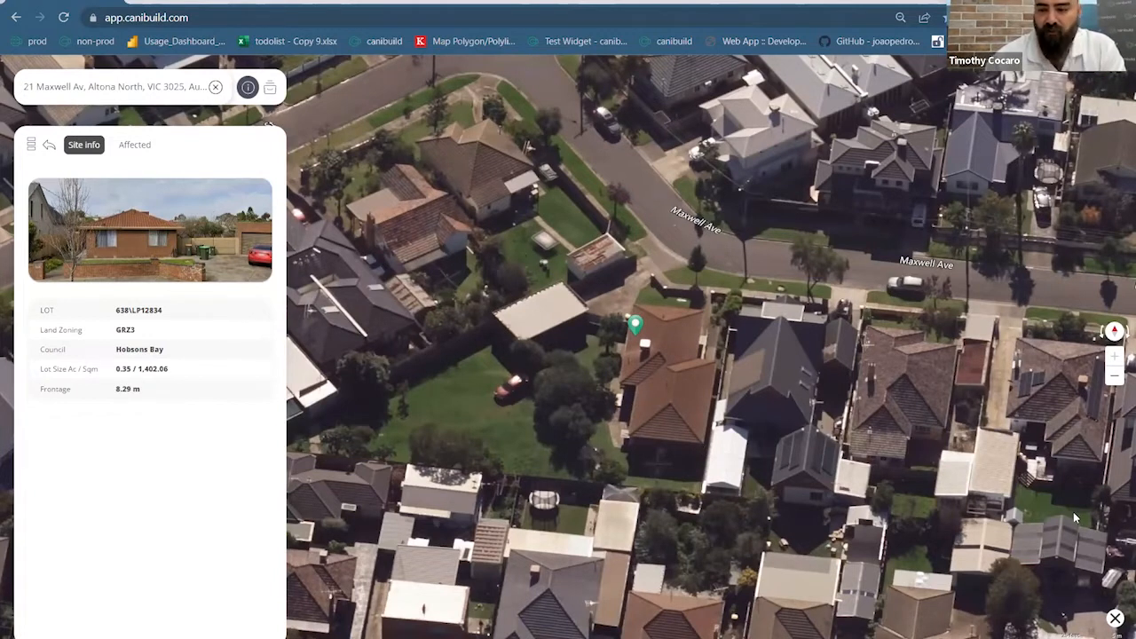
{"action": "left_click", "coordinate": [1119, 331]}
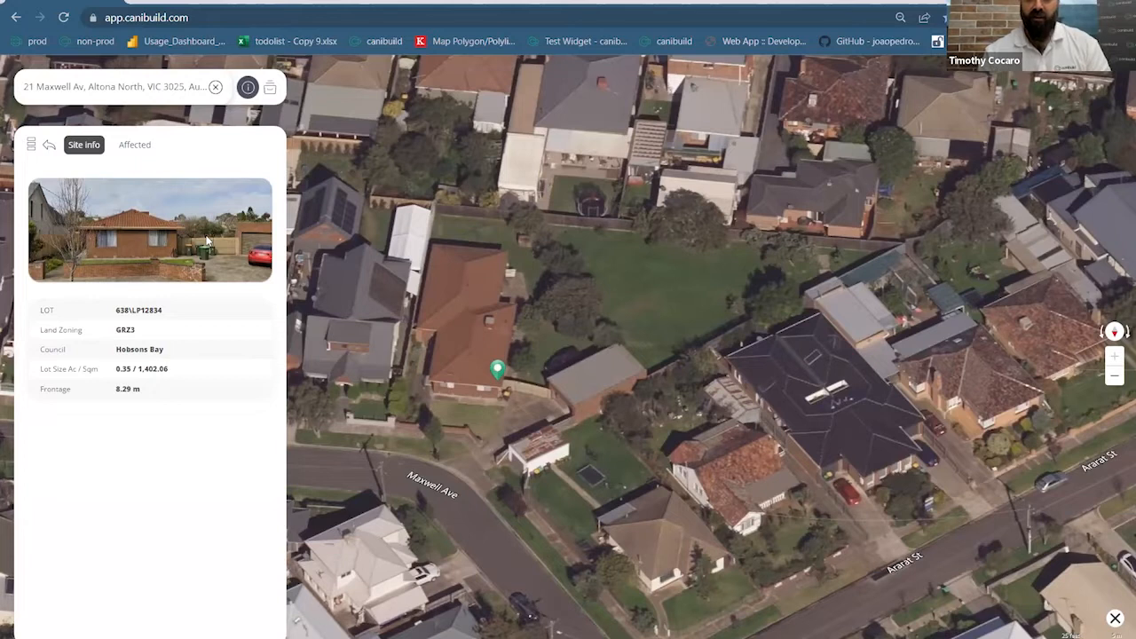
{"action": "scroll", "coordinate": [585, 308], "scroll_direction": "down", "scroll_amount": 5}
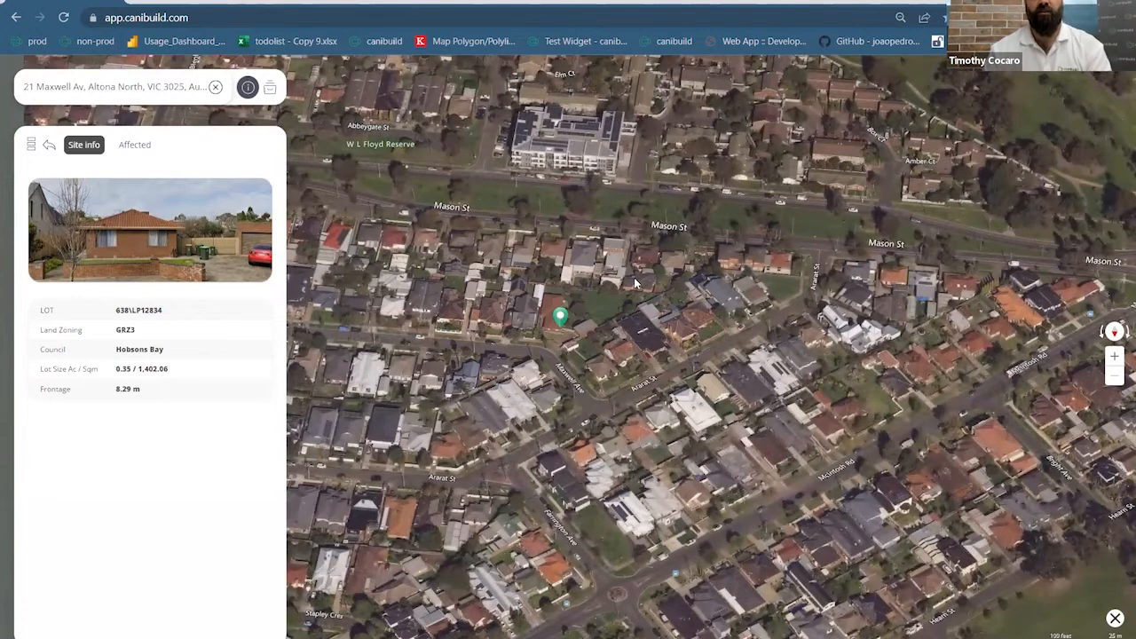
{"action": "left_click_drag", "start_coordinate": [564, 207], "coordinate": [634, 283]}
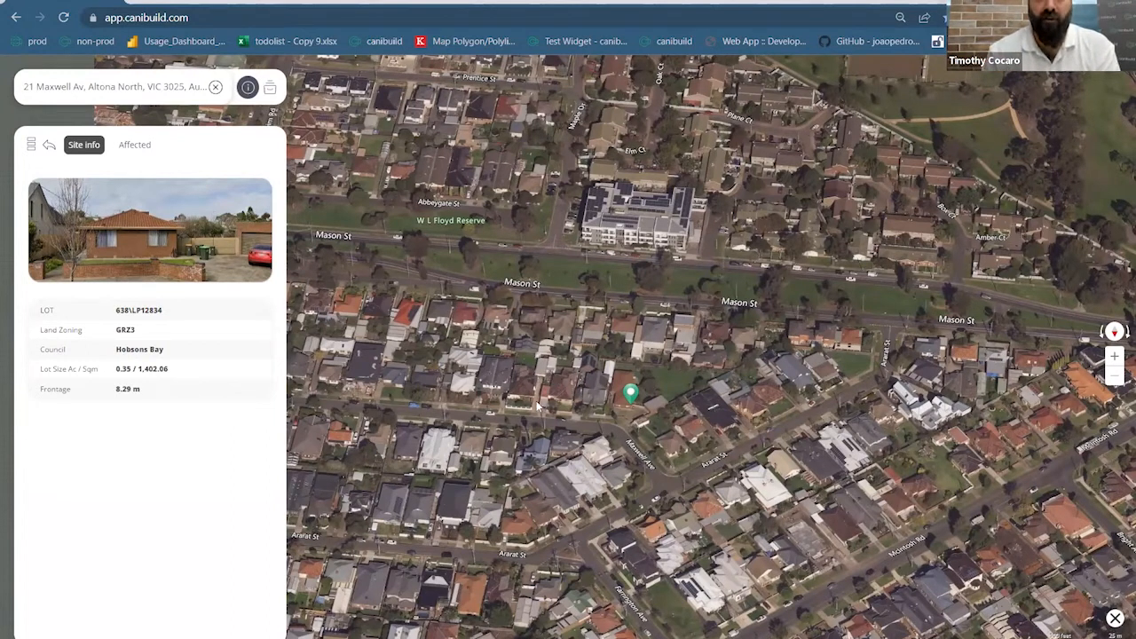
{"action": "scroll", "coordinate": [632, 362], "scroll_direction": "up", "scroll_amount": 3}
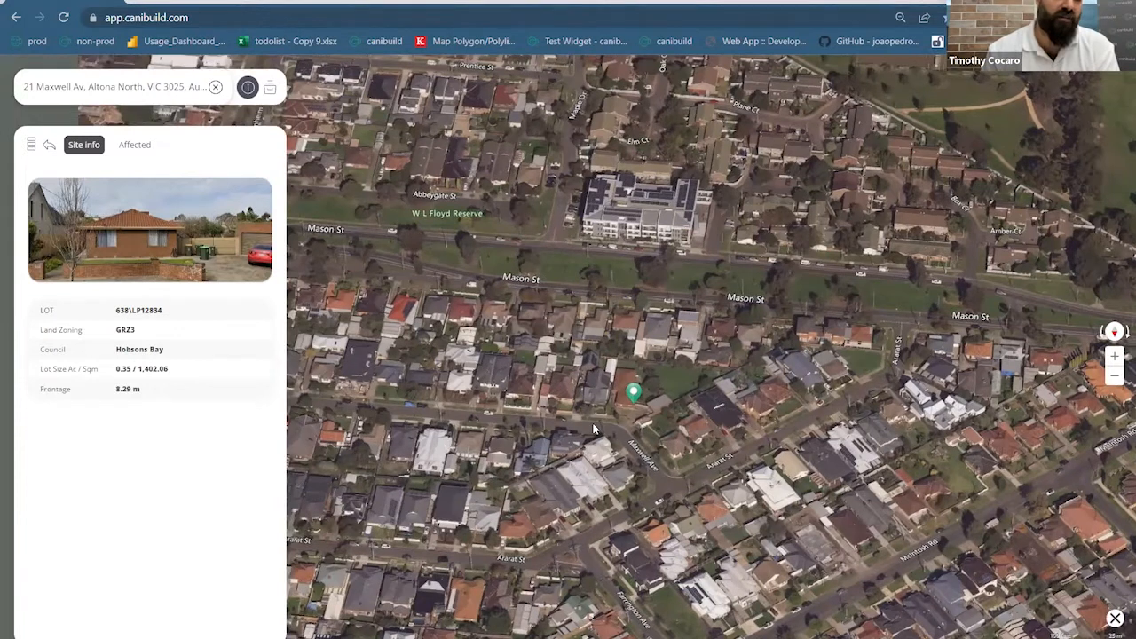
{"action": "scroll", "coordinate": [632, 362], "scroll_direction": "up", "scroll_amount": 4}
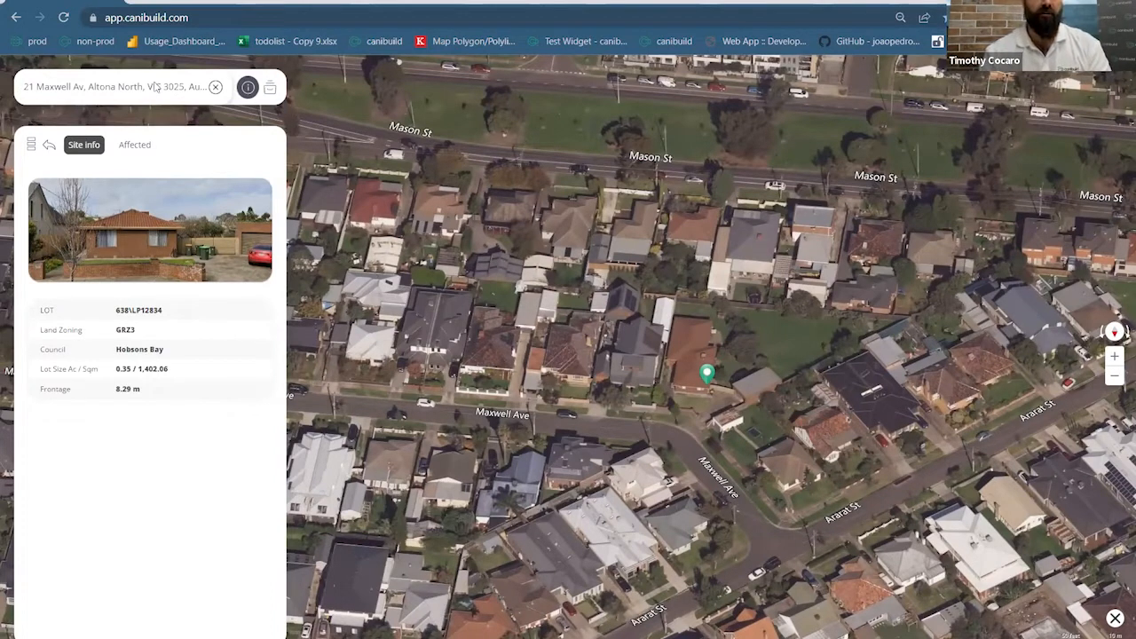
Clear the Maxwell Av address and reload to the empty home map with recent searches
{"action": "left_click", "coordinate": [214, 90]}
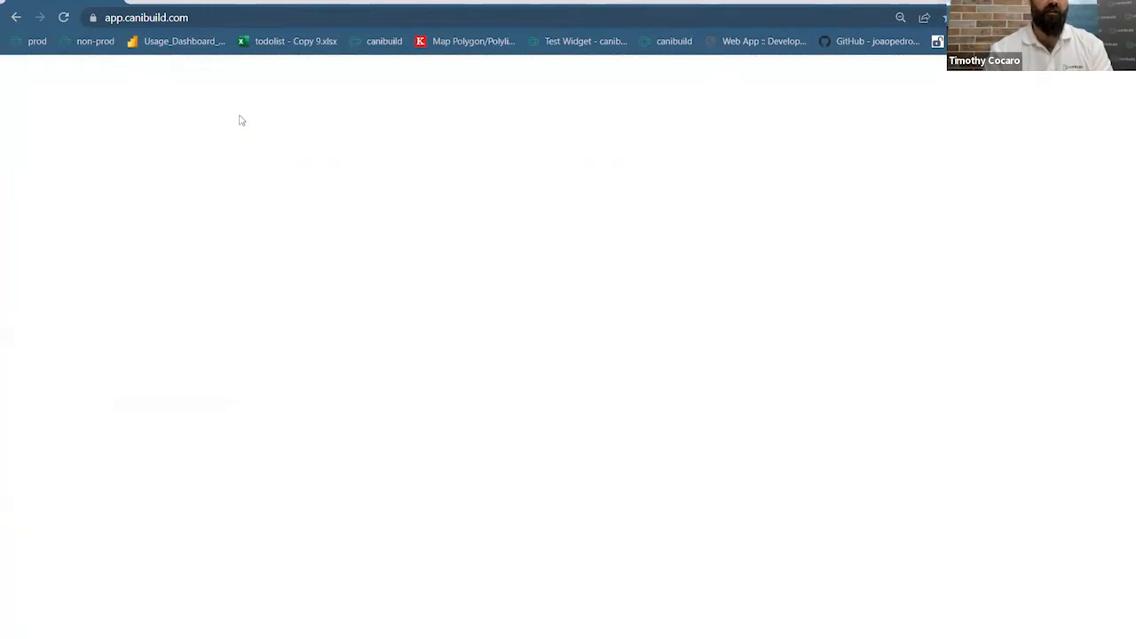
{"action": "left_click", "coordinate": [150, 16]}
{"action": "key", "text": "Return"}
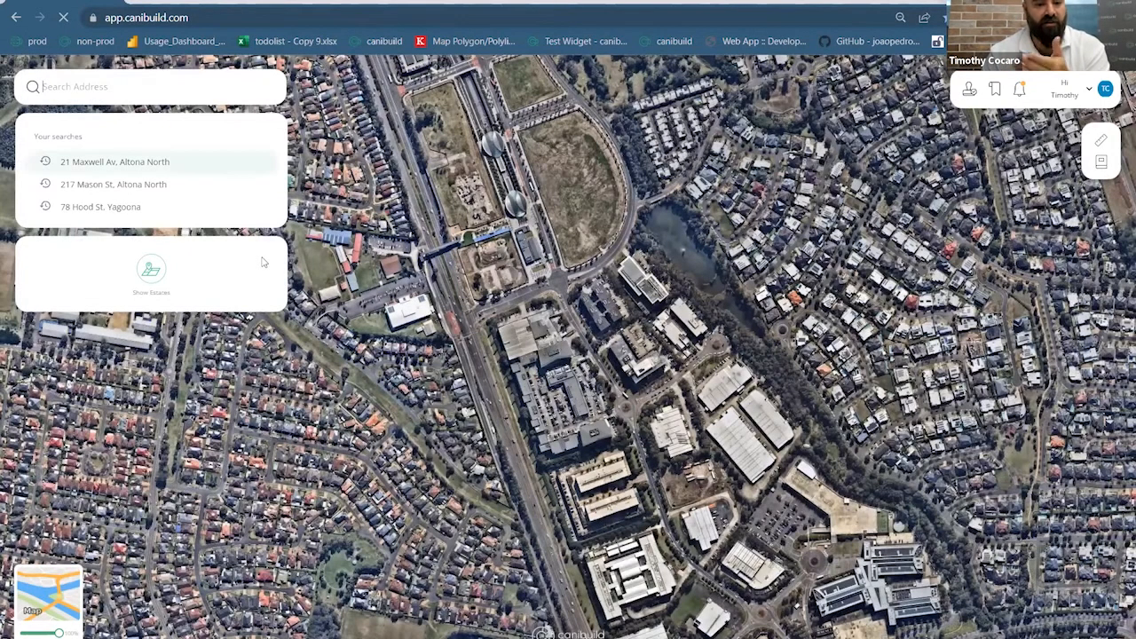
{"action": "left_click", "coordinate": [100, 206]}
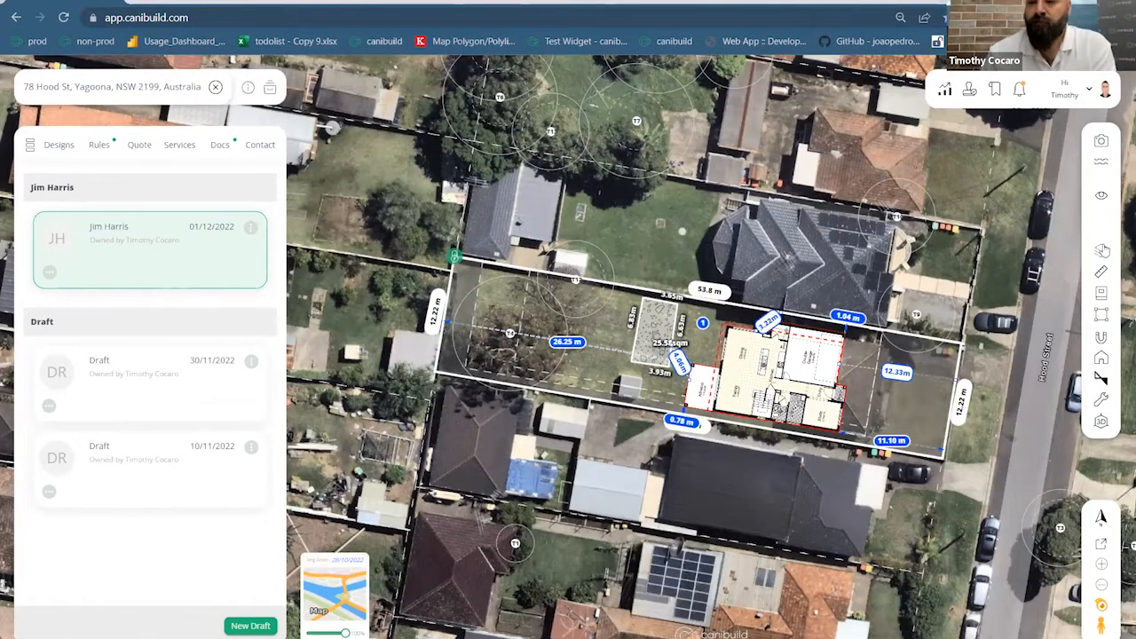
{"action": "mouse_move", "coordinate": [1100, 320]}
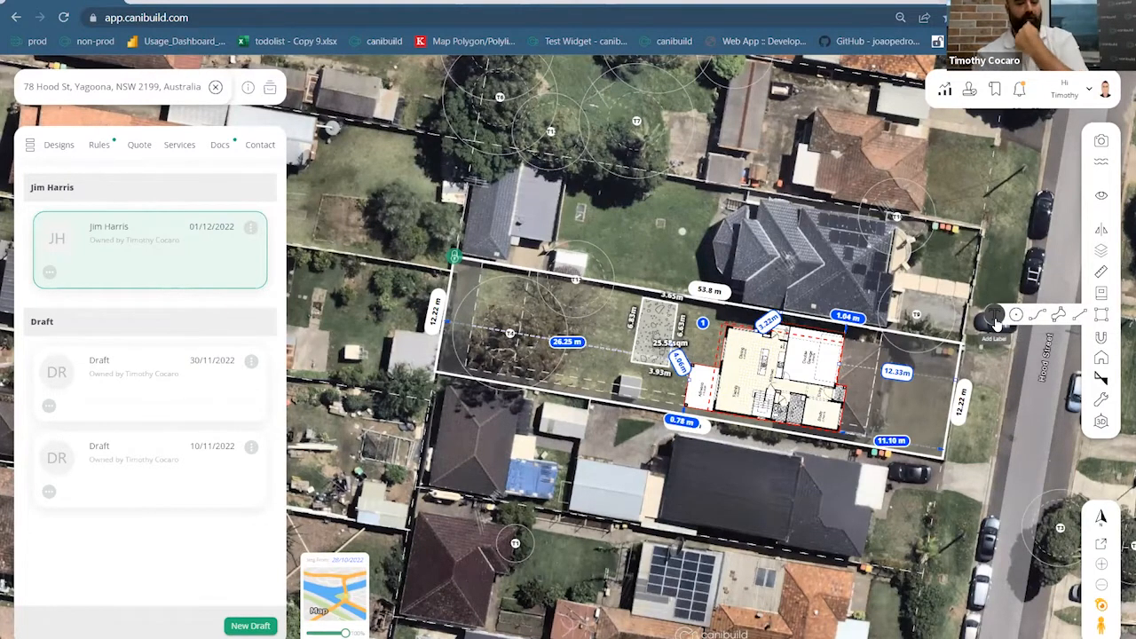
Add a 'type in anything you like' text label above the lot and move it below the lot
{"action": "left_click", "coordinate": [995, 321]}
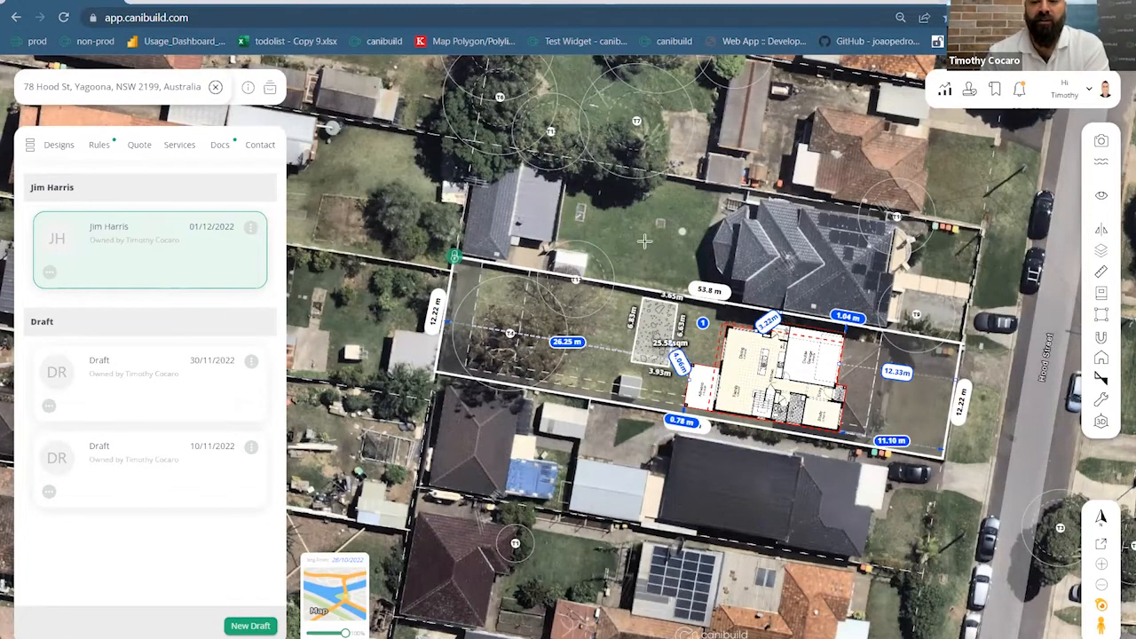
{"action": "left_click_drag", "start_coordinate": [607, 202], "coordinate": [731, 273]}
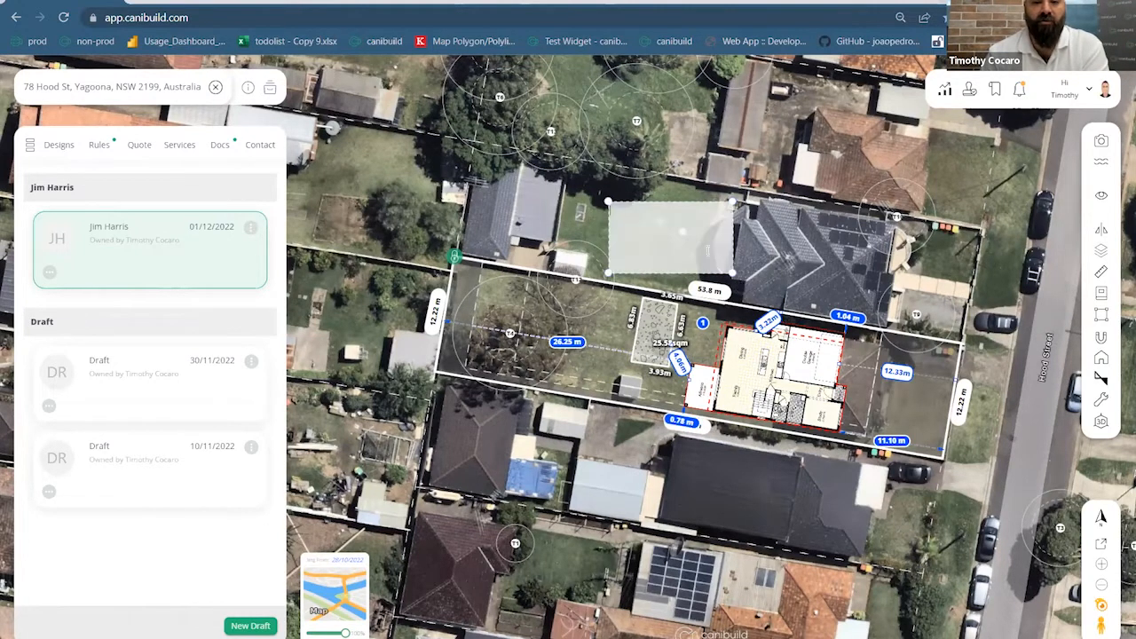
{"action": "type", "text": "typ"}
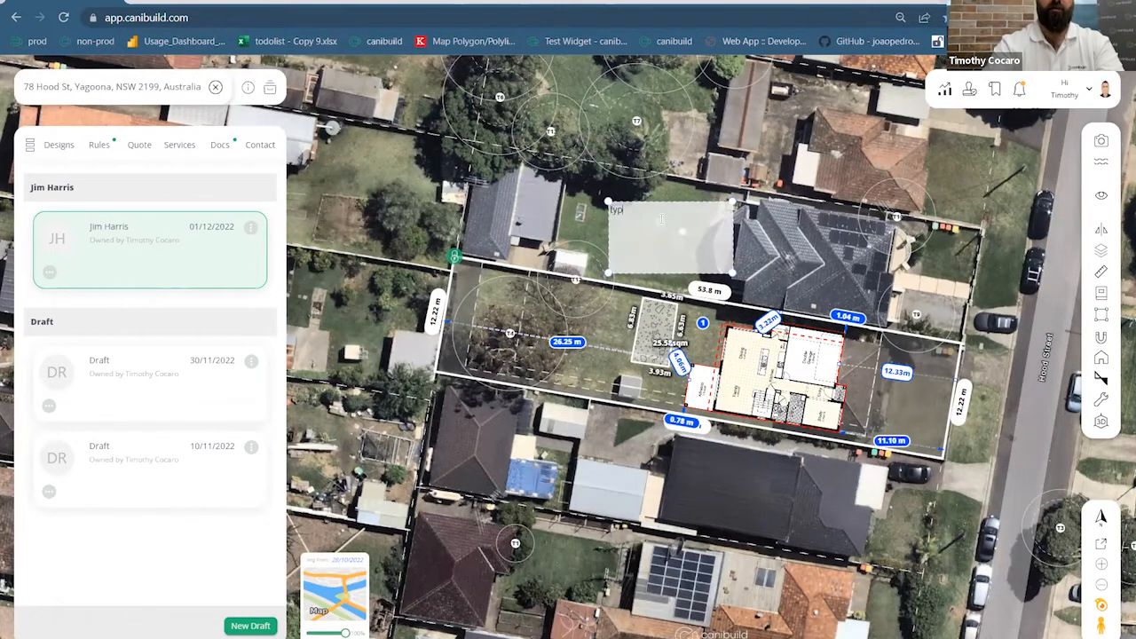
{"action": "type", "text": "e in anything you like"}
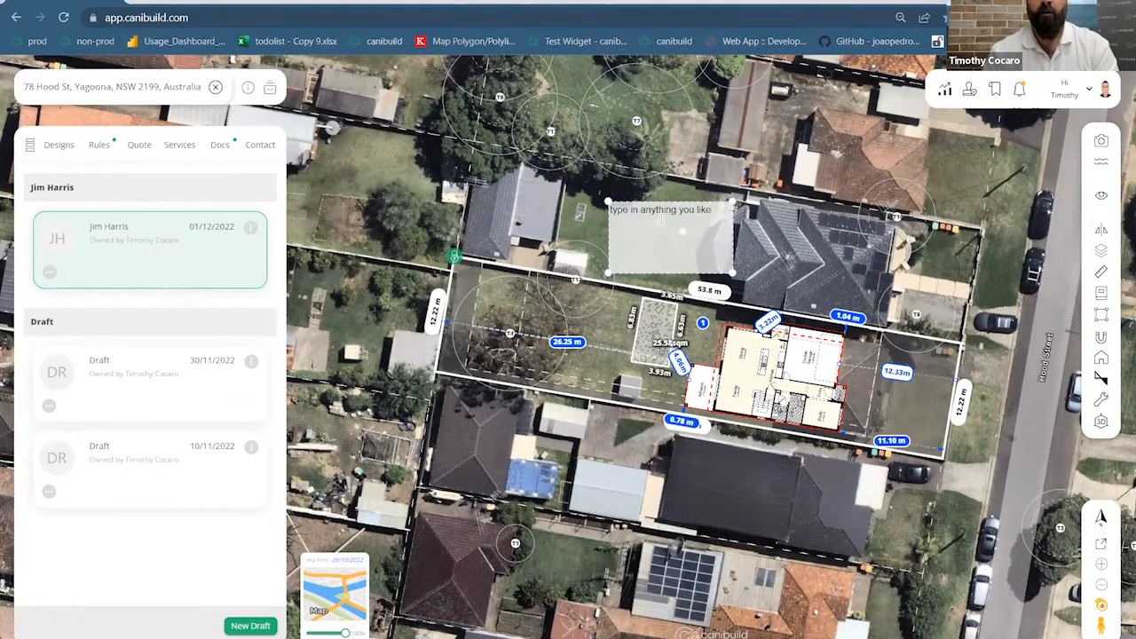
{"action": "left_click", "coordinate": [770, 180]}
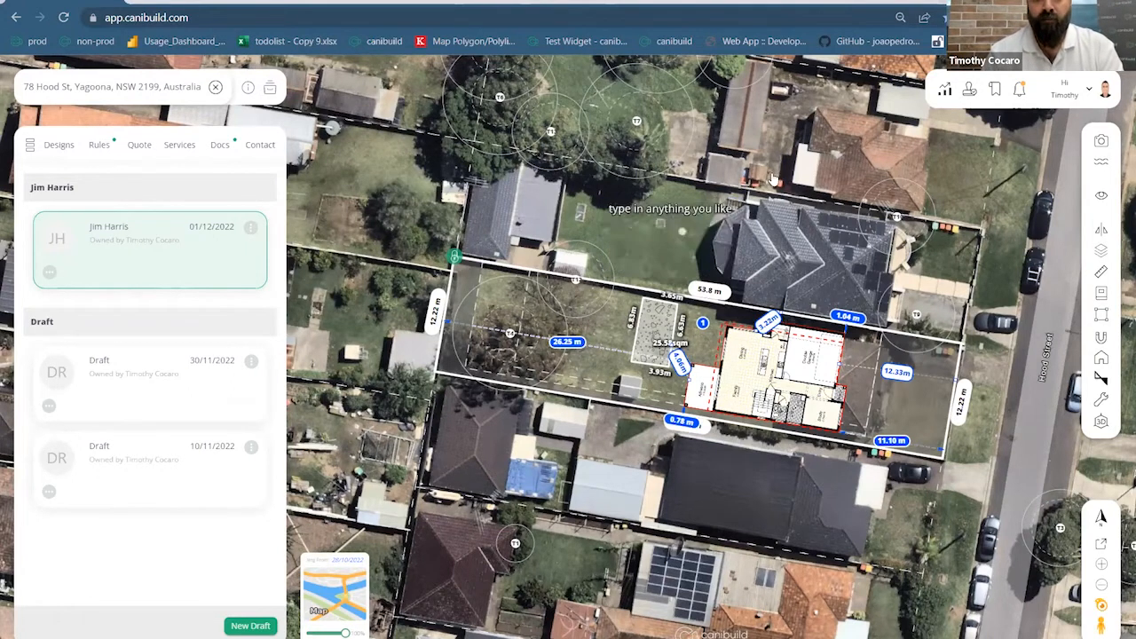
{"action": "left_click_drag", "start_coordinate": [688, 214], "coordinate": [783, 452]}
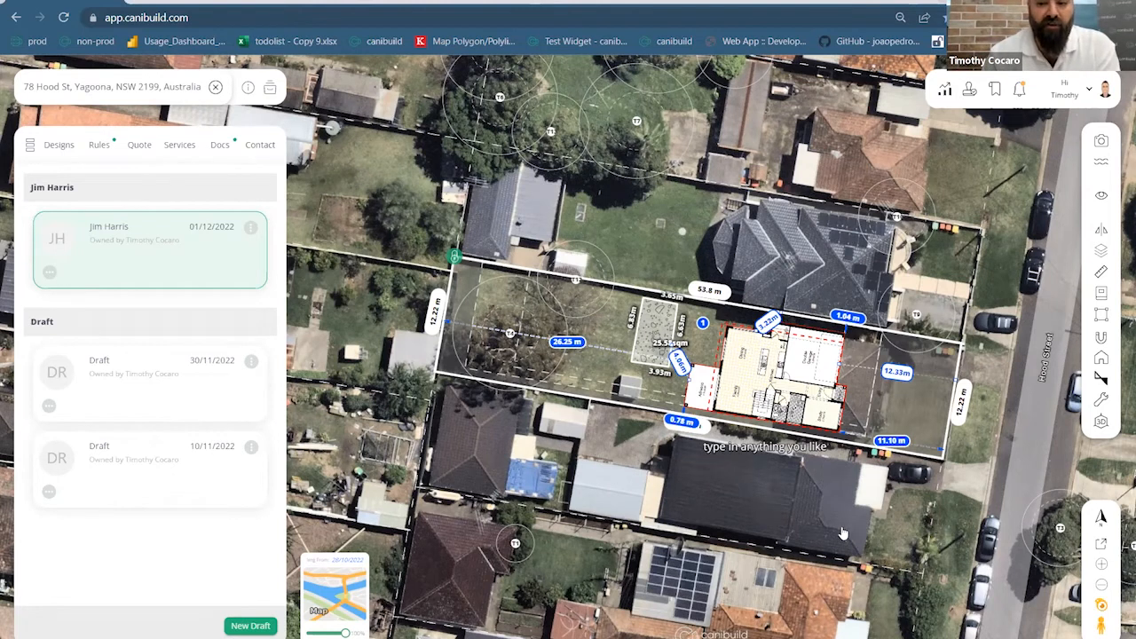
Shrink and reposition the placeholder label, then delete it and zoom back out
{"action": "left_click", "coordinate": [747, 446]}
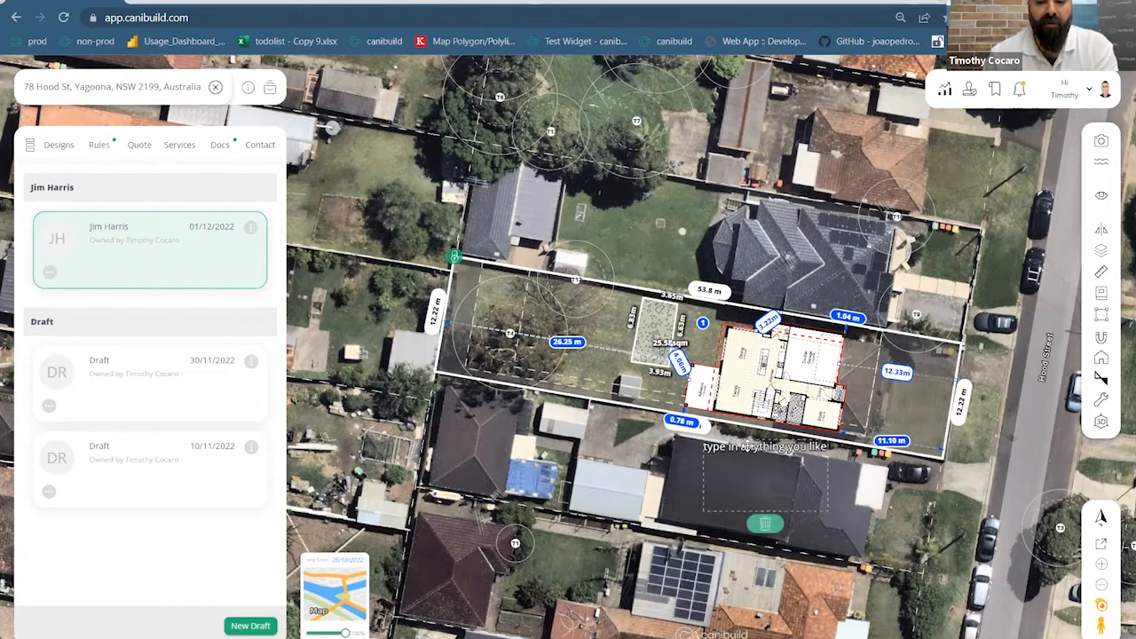
{"action": "double_click", "coordinate": [803, 471]}
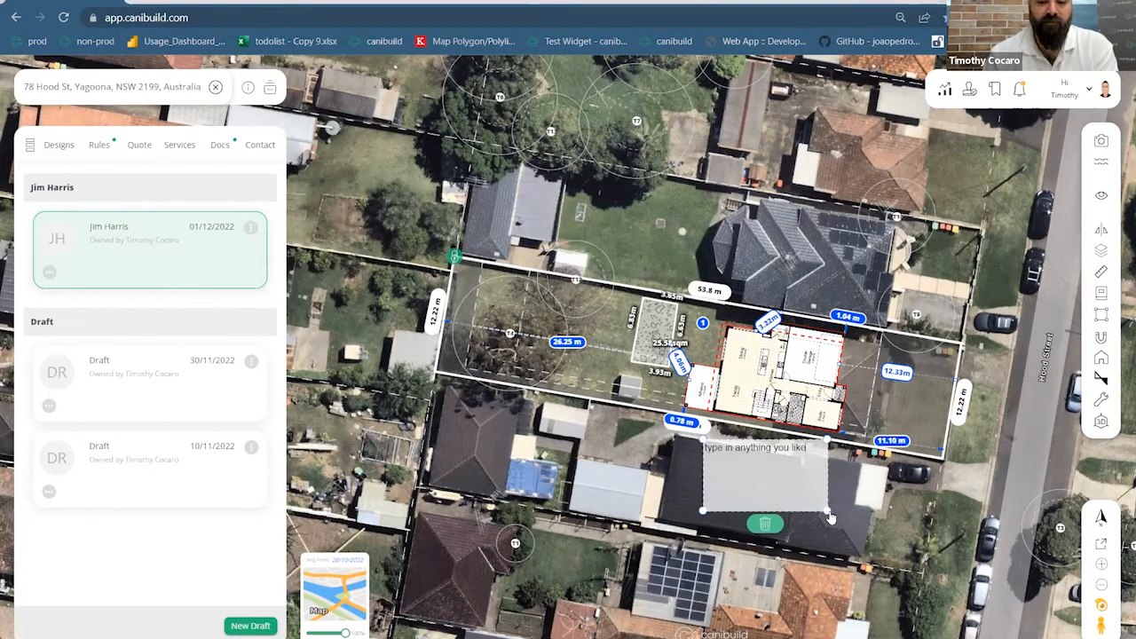
{"action": "left_click_drag", "start_coordinate": [829, 517], "coordinate": [801, 491]}
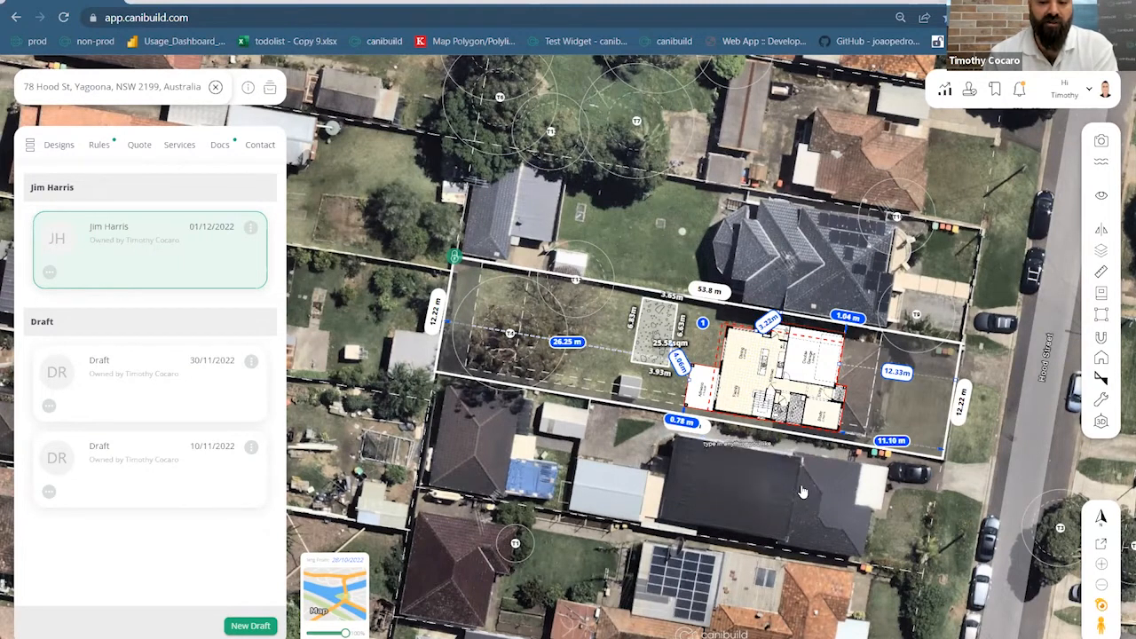
{"action": "scroll", "coordinate": [745, 452], "scroll_direction": "up", "scroll_amount": 2}
{"action": "left_click_drag", "start_coordinate": [690, 414], "coordinate": [595, 332]}
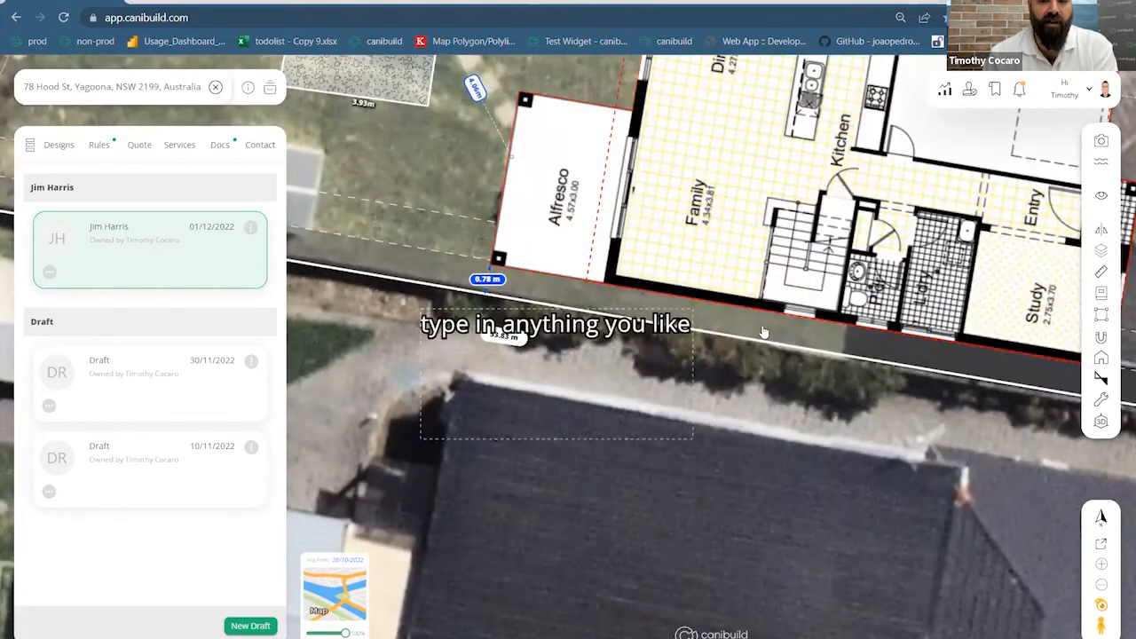
{"action": "left_click_drag", "start_coordinate": [763, 332], "coordinate": [736, 337]}
{"action": "double_click", "coordinate": [735, 337]}
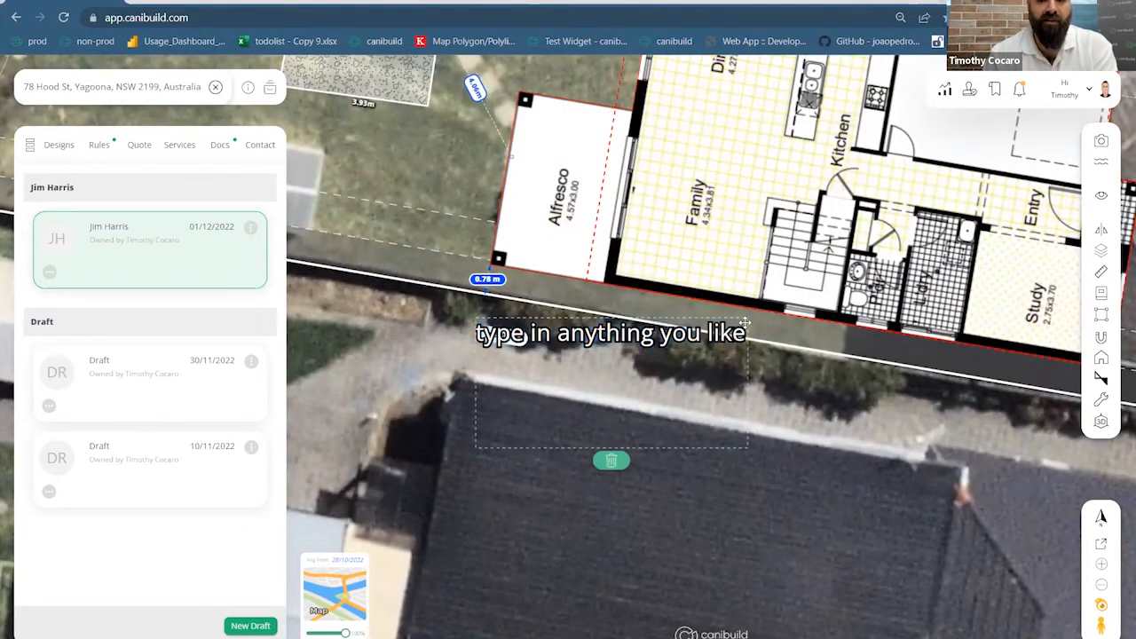
{"action": "left_click", "coordinate": [611, 461]}
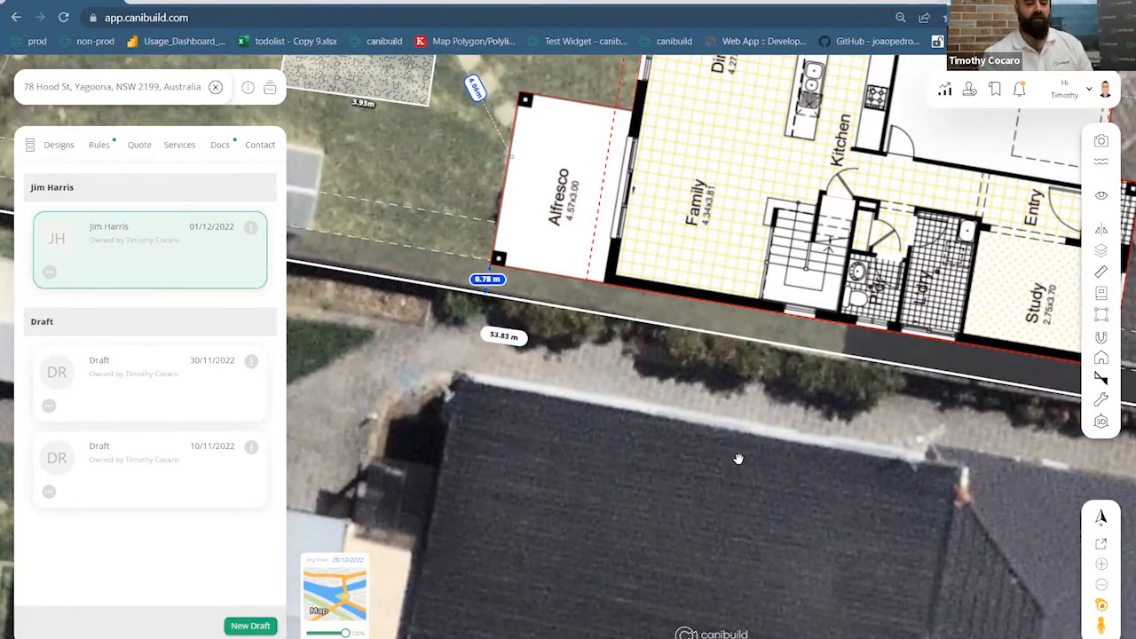
{"action": "scroll", "coordinate": [738, 458], "scroll_direction": "down", "scroll_amount": 5}
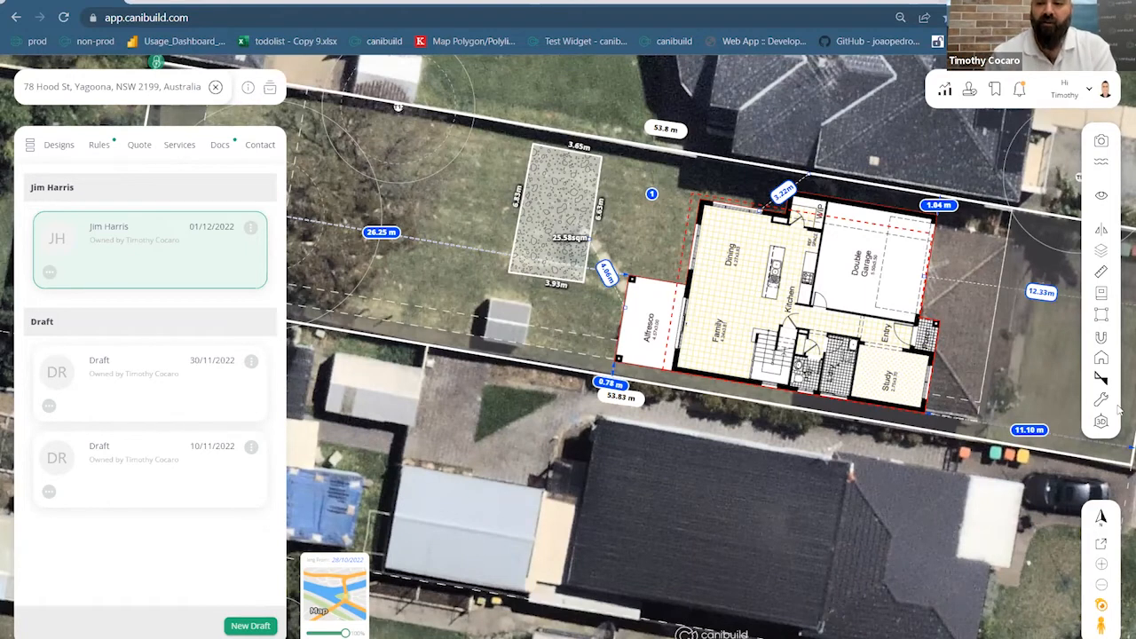
Add a second annotation pin on the lawn left of the shed reading 'comment goes here'
{"action": "right_click", "coordinate": [443, 283]}
{"action": "left_click", "coordinate": [486, 301]}
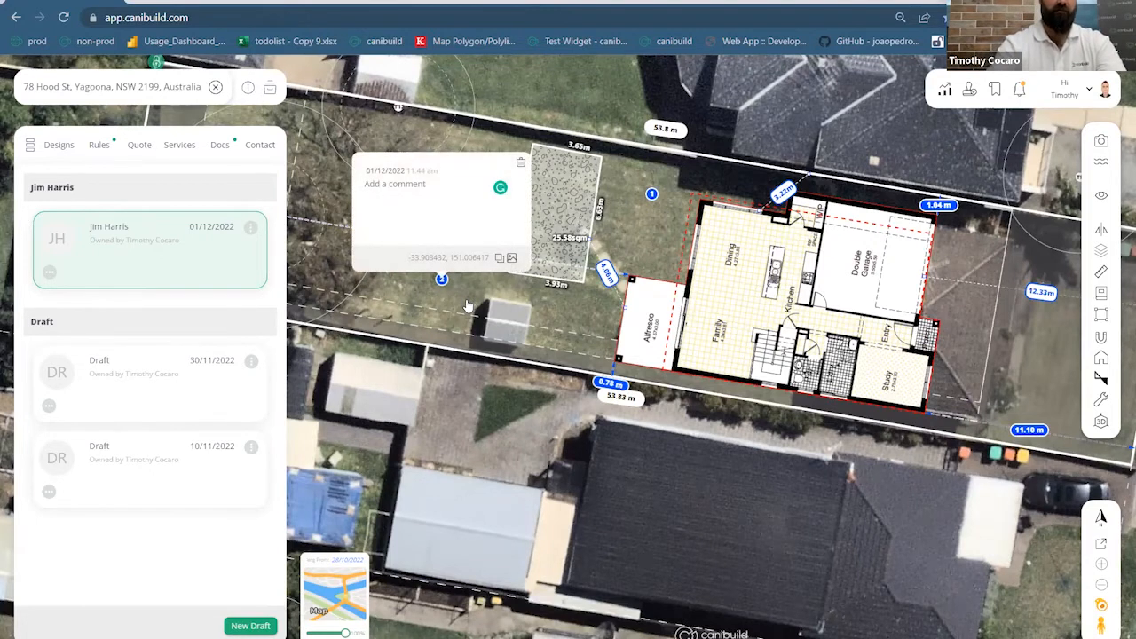
{"action": "type", "text": "com"}
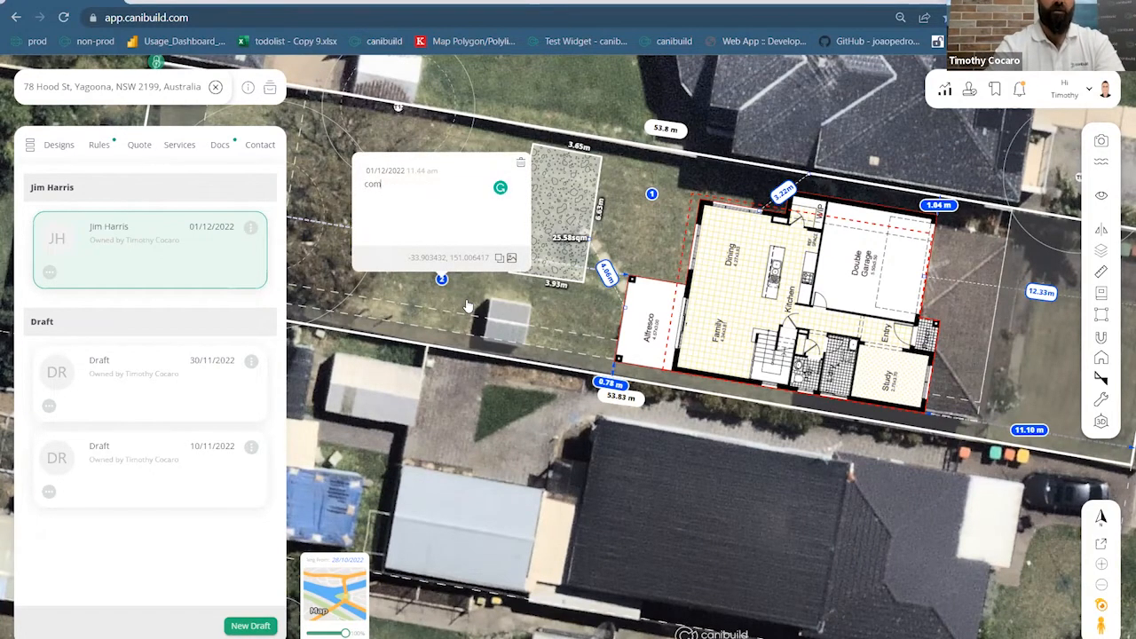
{"action": "type", "text": "ment goes"}
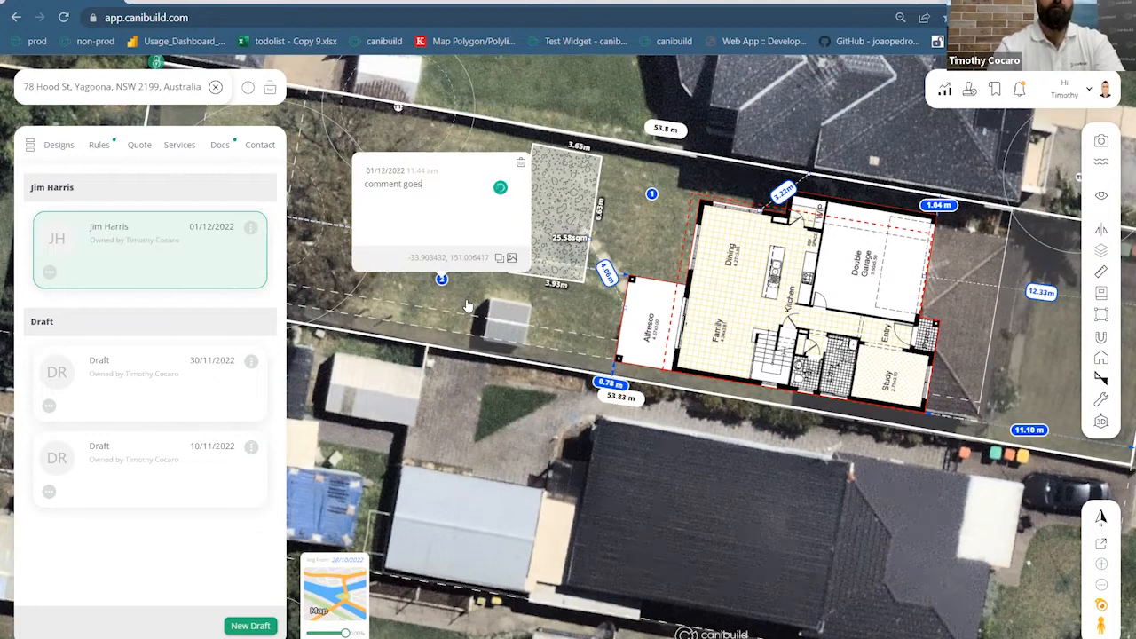
{"action": "type", "text": " here"}
{"action": "key", "text": "Return"}
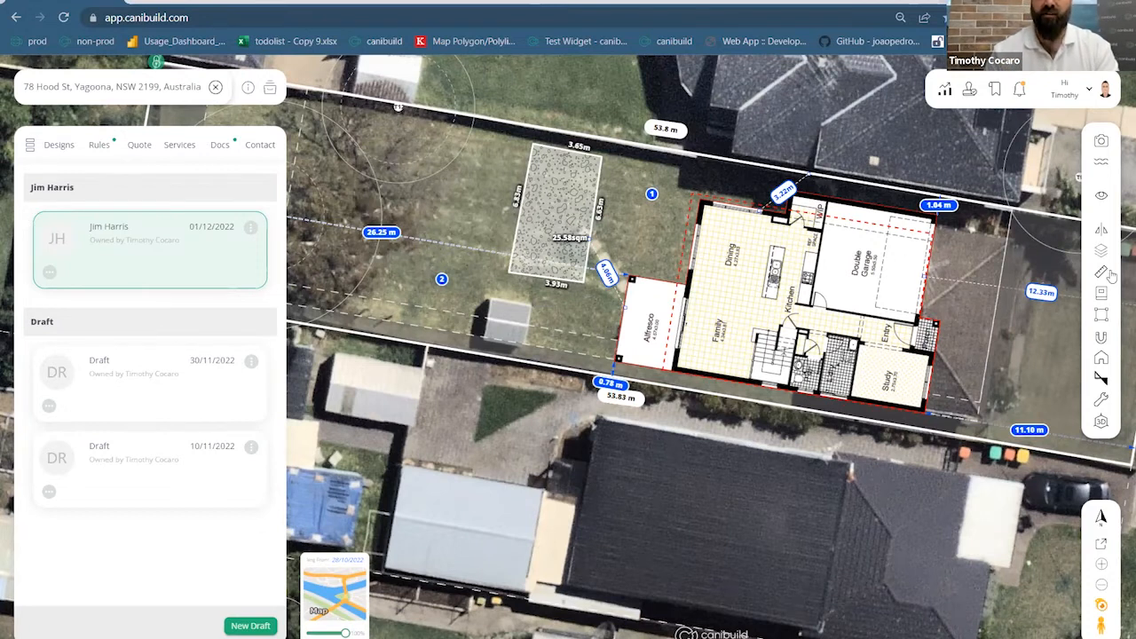
{"action": "mouse_move", "coordinate": [1103, 316]}
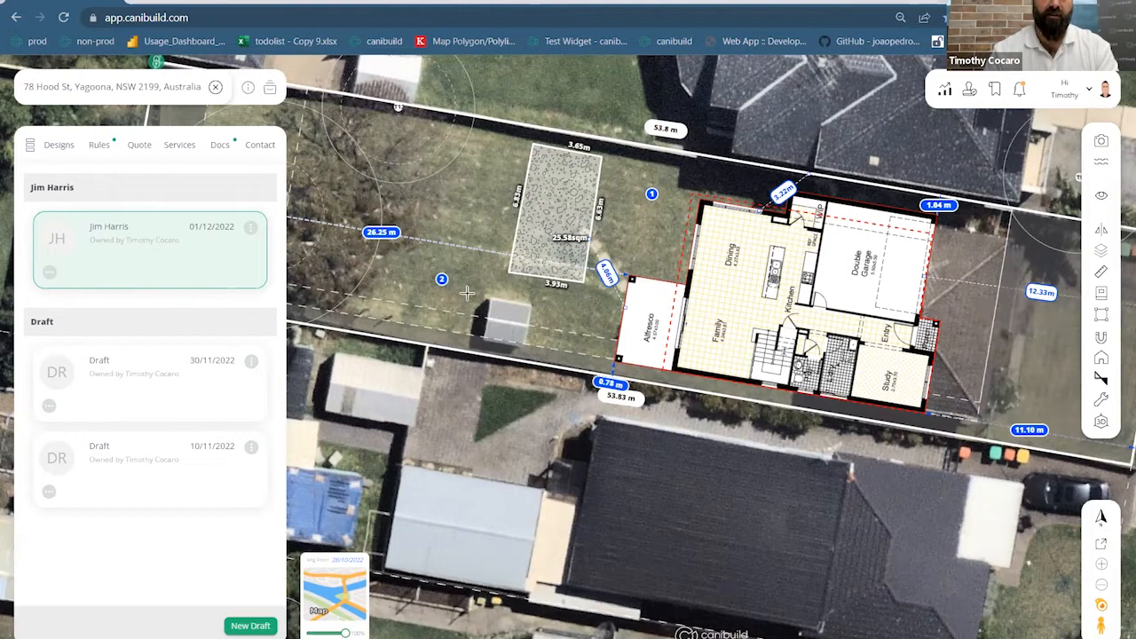
Draw a 'demo' text label over the shed and shrink its box to fit
{"action": "left_click_drag", "start_coordinate": [458, 288], "coordinate": [559, 368]}
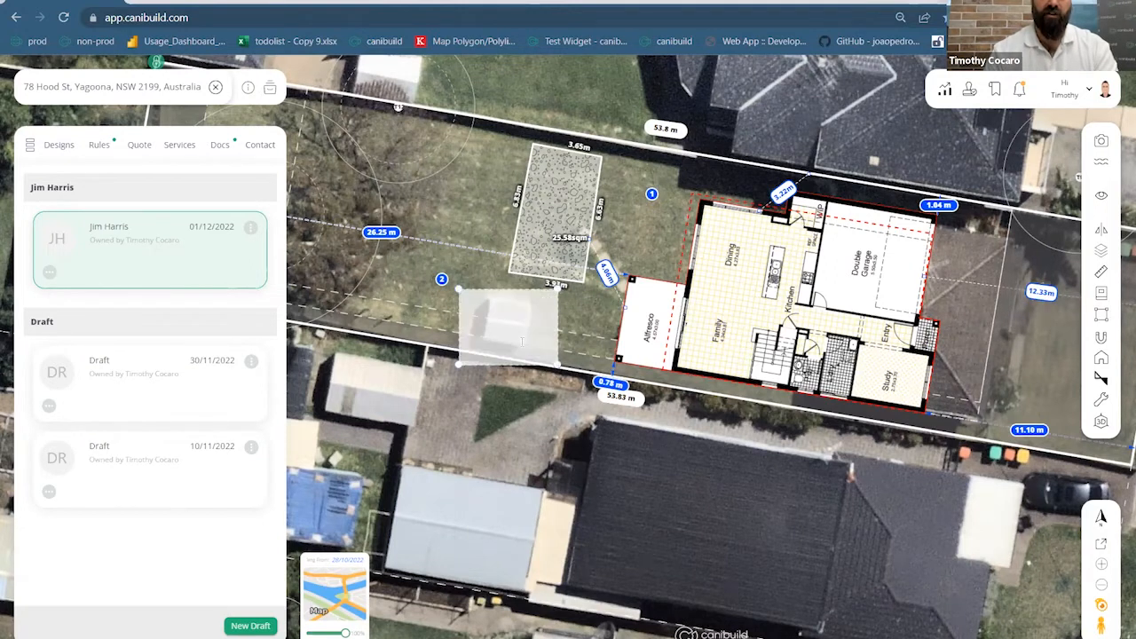
{"action": "type", "text": "demo"}
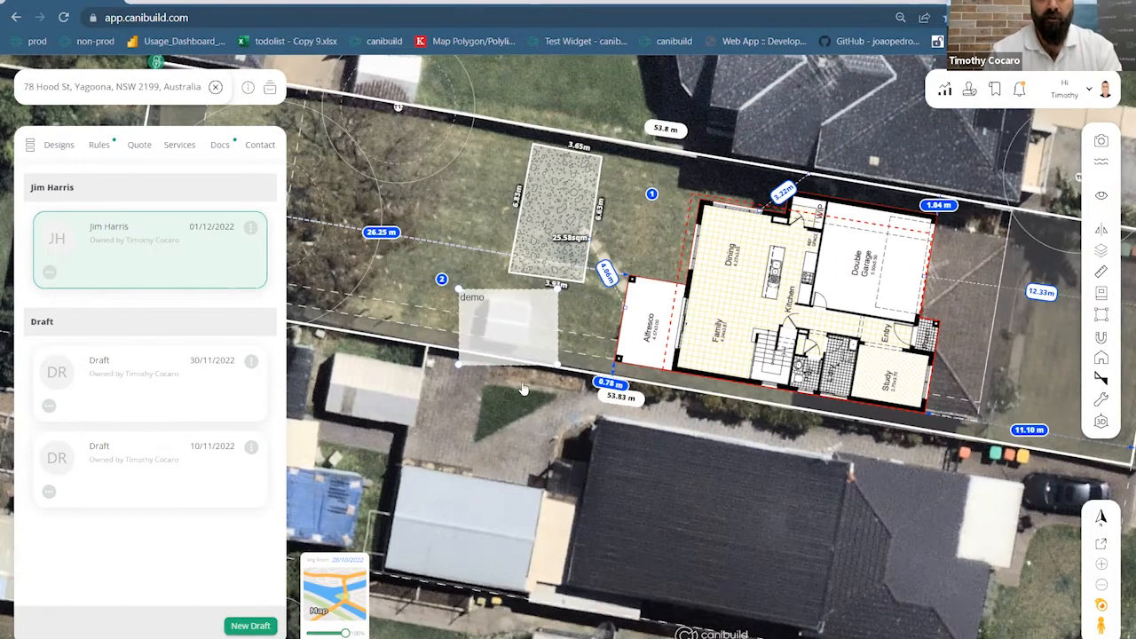
{"action": "left_click", "coordinate": [525, 396]}
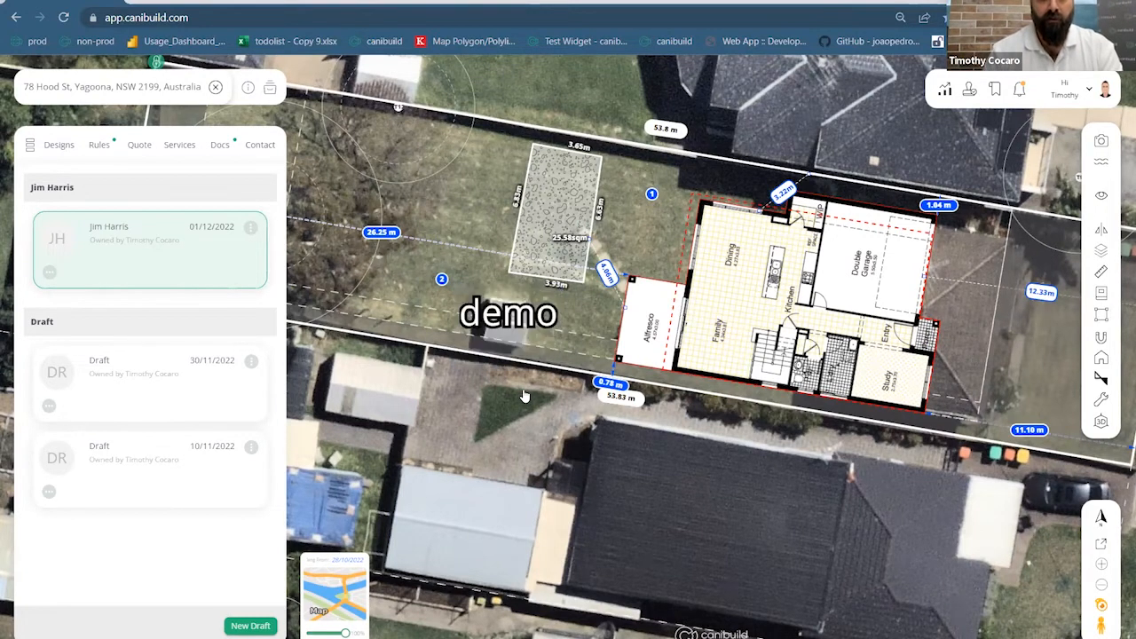
{"action": "left_click", "coordinate": [515, 314]}
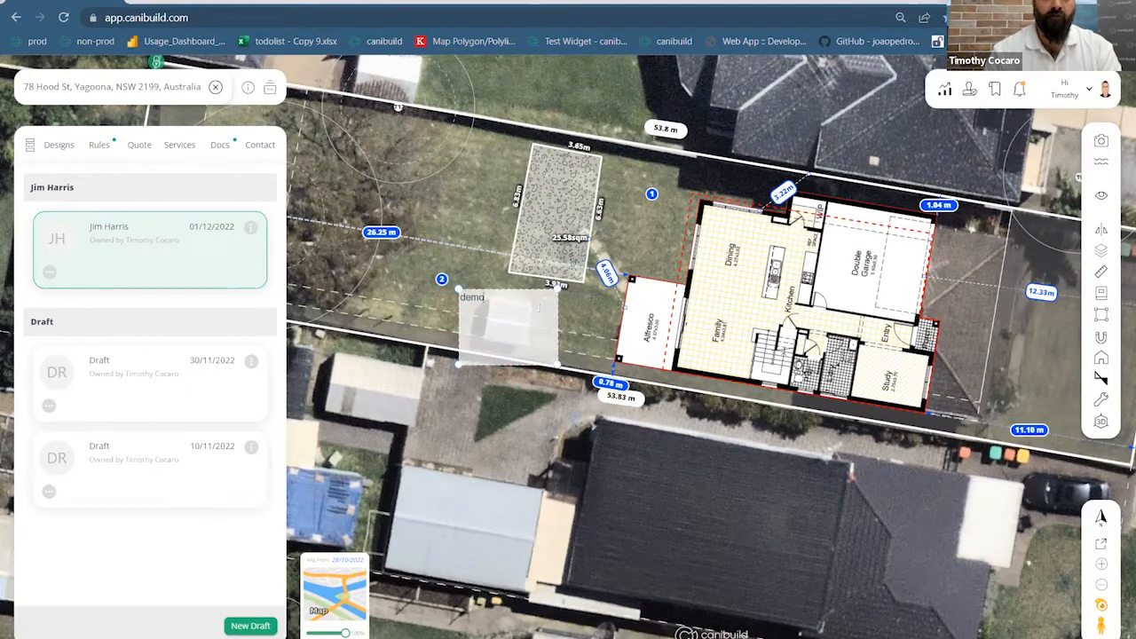
{"action": "left_click_drag", "start_coordinate": [459, 364], "coordinate": [511, 321]}
{"action": "left_click", "coordinate": [534, 365]}
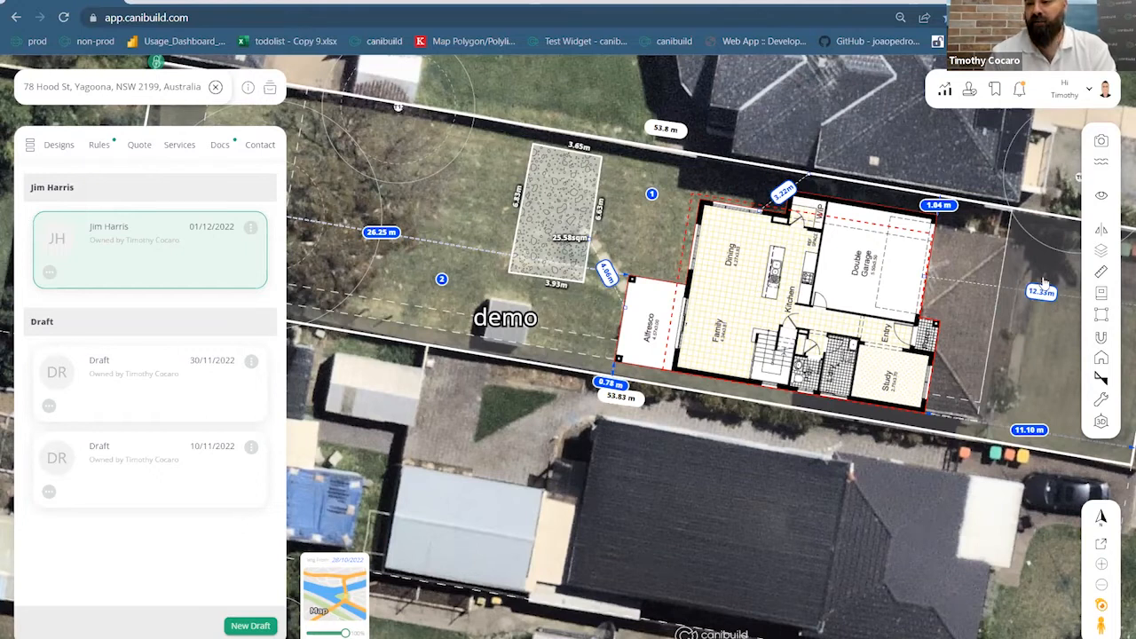
Switch the Yagoona lot into 3D view and orbit to centre the house
{"action": "left_click", "coordinate": [1101, 423]}
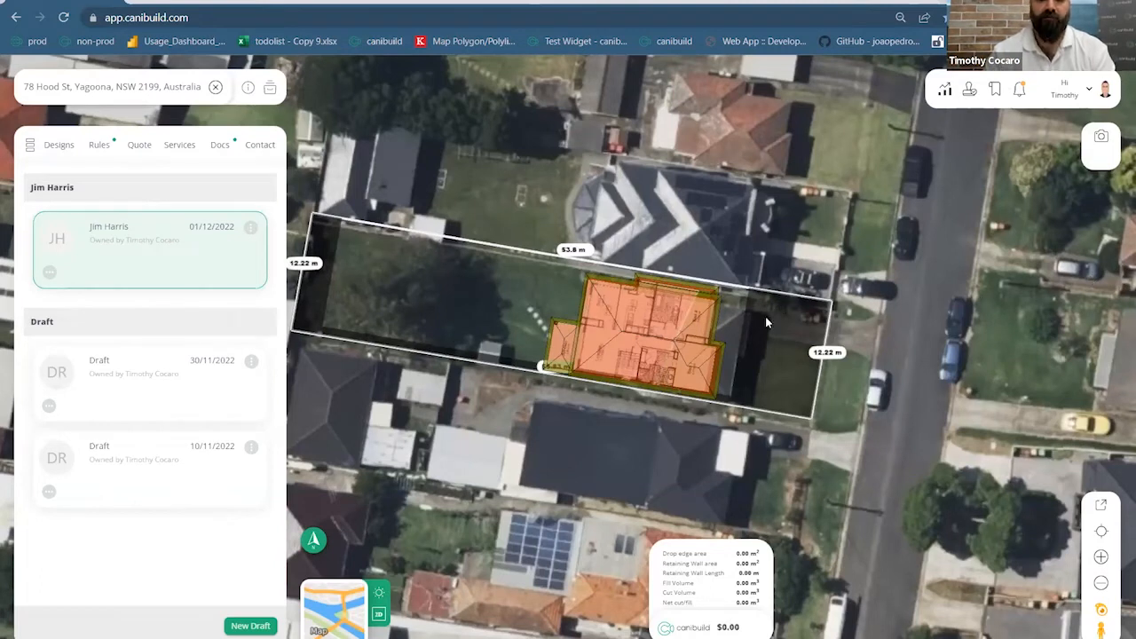
{"action": "right_click_drag", "start_coordinate": [747, 321], "coordinate": [726, 324]}
{"action": "right_click_drag", "start_coordinate": [645, 309], "coordinate": [583, 231]}
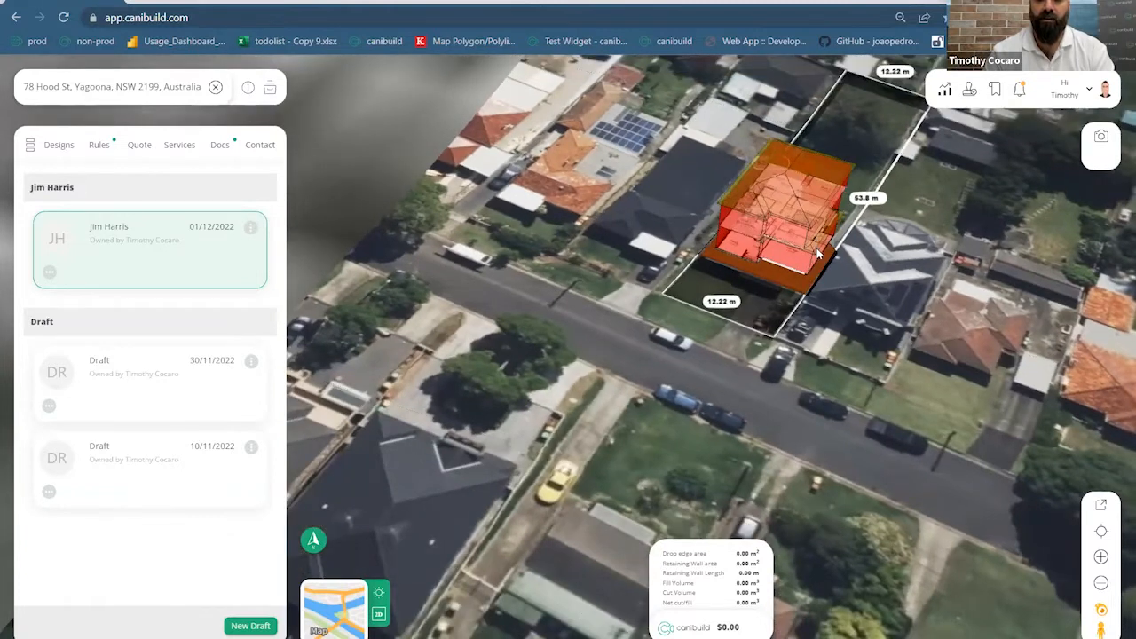
{"action": "scroll", "coordinate": [828, 258], "scroll_direction": "up", "scroll_amount": 3}
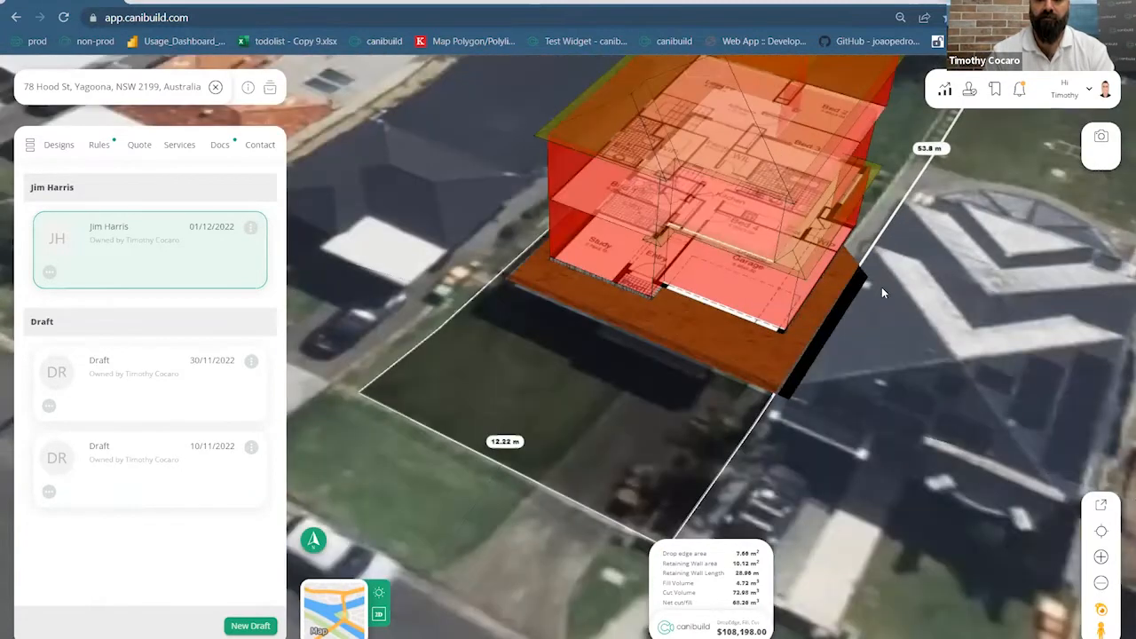
{"action": "left_click_drag", "start_coordinate": [899, 347], "coordinate": [786, 385]}
{"action": "scroll", "coordinate": [786, 385], "scroll_direction": "down", "scroll_amount": 3}
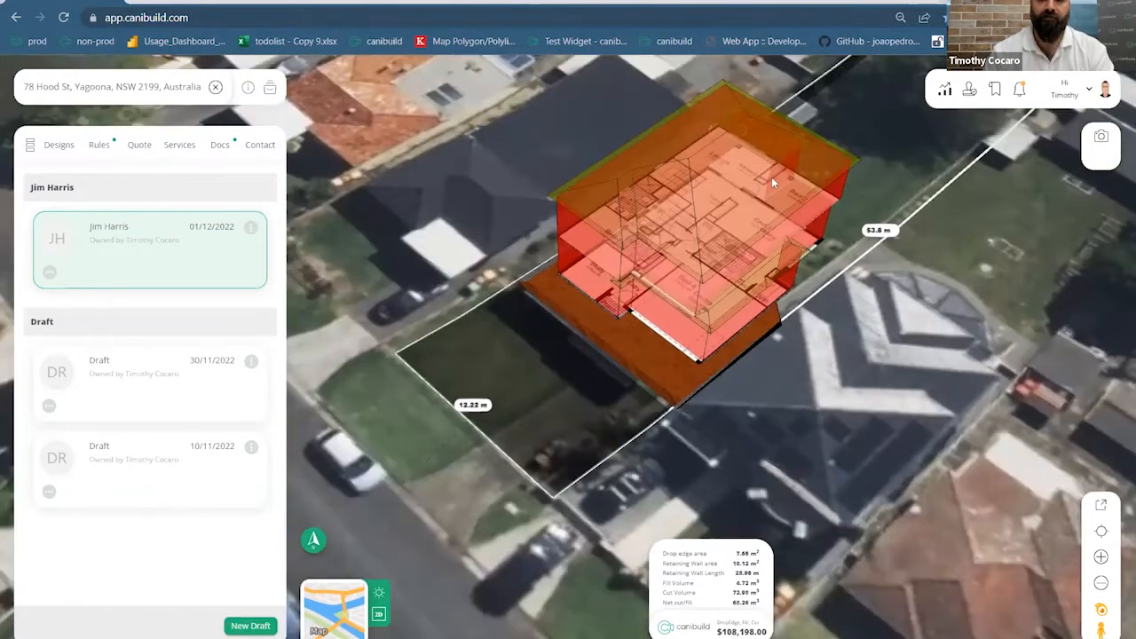
Lower the house's floor level from 73.10 to 71.28, then return to top-down view
{"action": "left_click", "coordinate": [719, 154]}
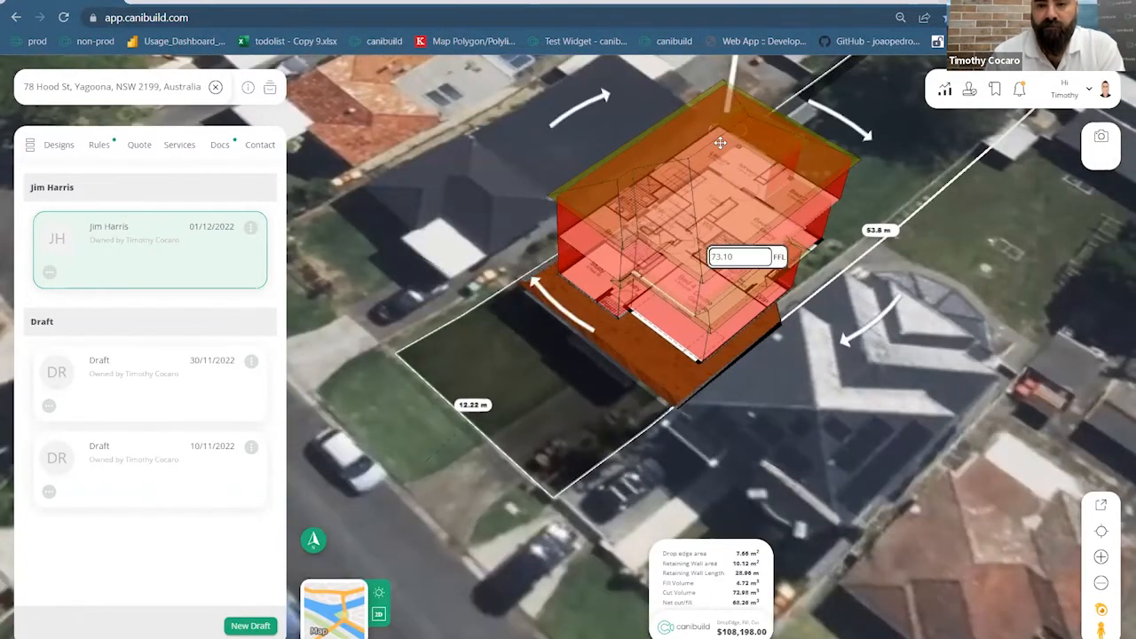
{"action": "left_click_drag", "start_coordinate": [732, 85], "coordinate": [818, 301]}
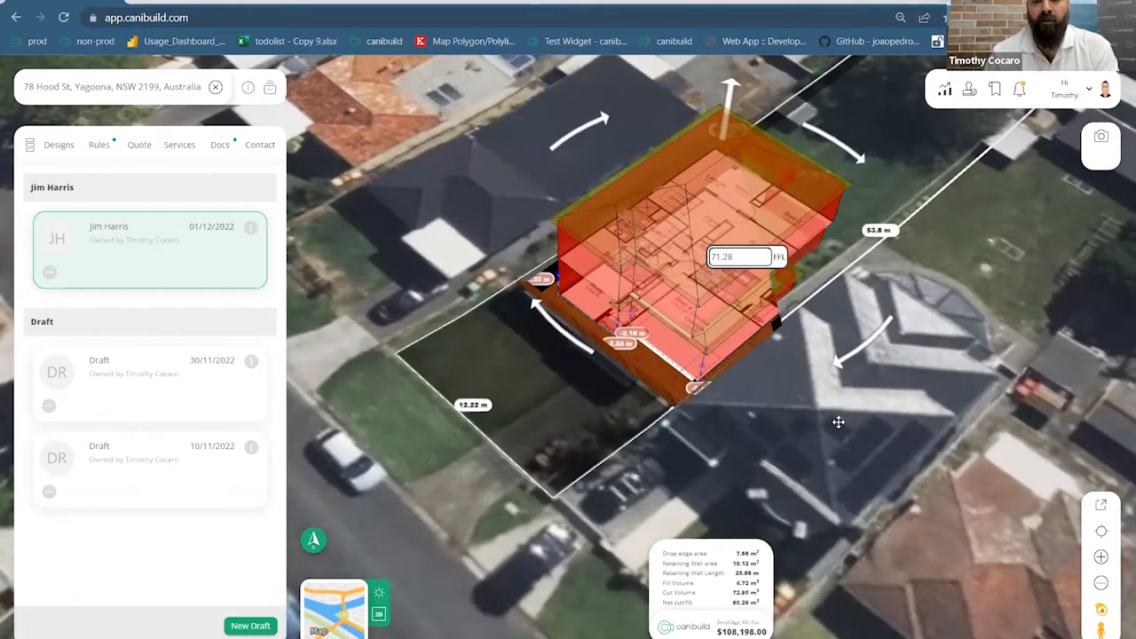
{"action": "left_click", "coordinate": [750, 438]}
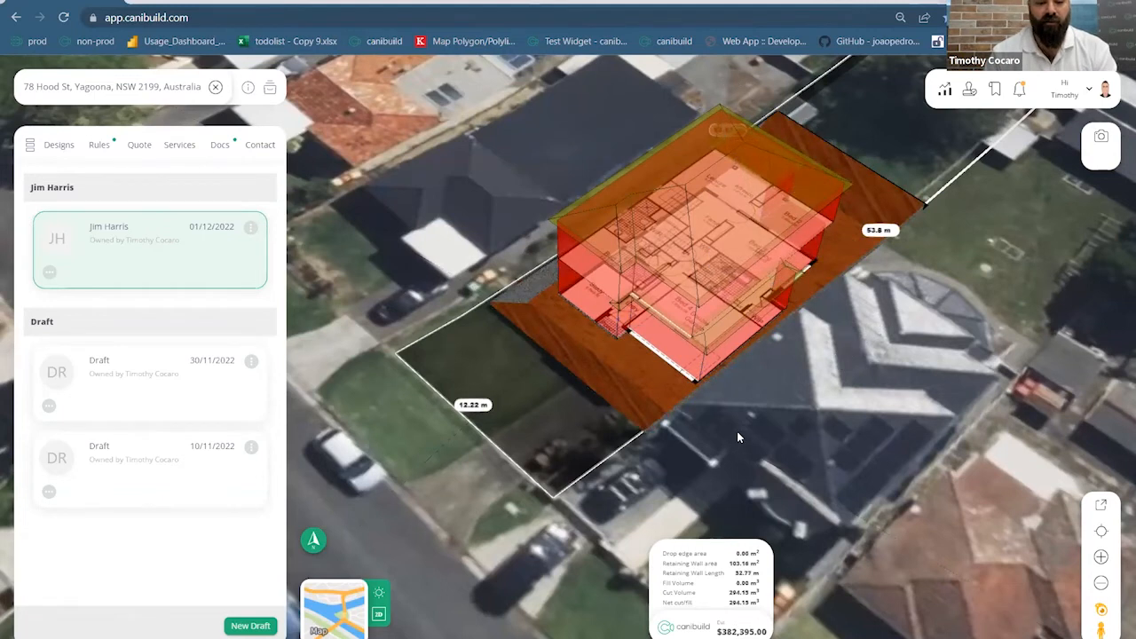
{"action": "right_click_drag", "start_coordinate": [702, 426], "coordinate": [640, 395]}
{"action": "left_click", "coordinate": [378, 615]}
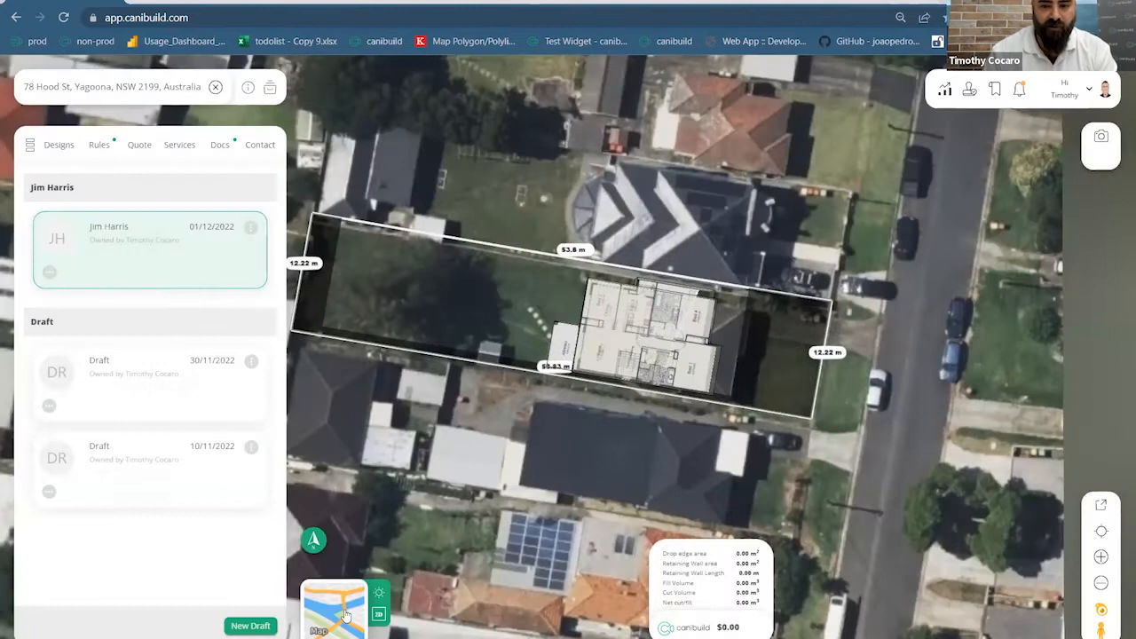
Switch the base map from satellite to street map and rotate it so Hood St sits below the lot
{"action": "left_click", "coordinate": [343, 612]}
{"action": "middle_click_drag", "start_coordinate": [793, 246], "coordinate": [1006, 294]}
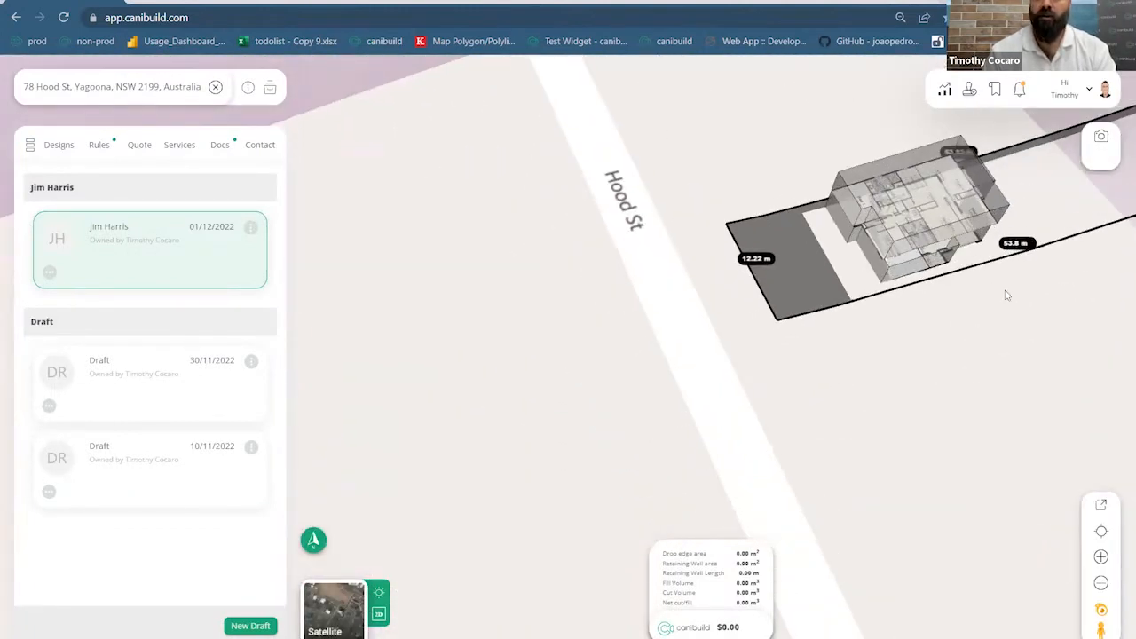
{"action": "scroll", "coordinate": [971, 277], "scroll_direction": "up", "scroll_amount": 3}
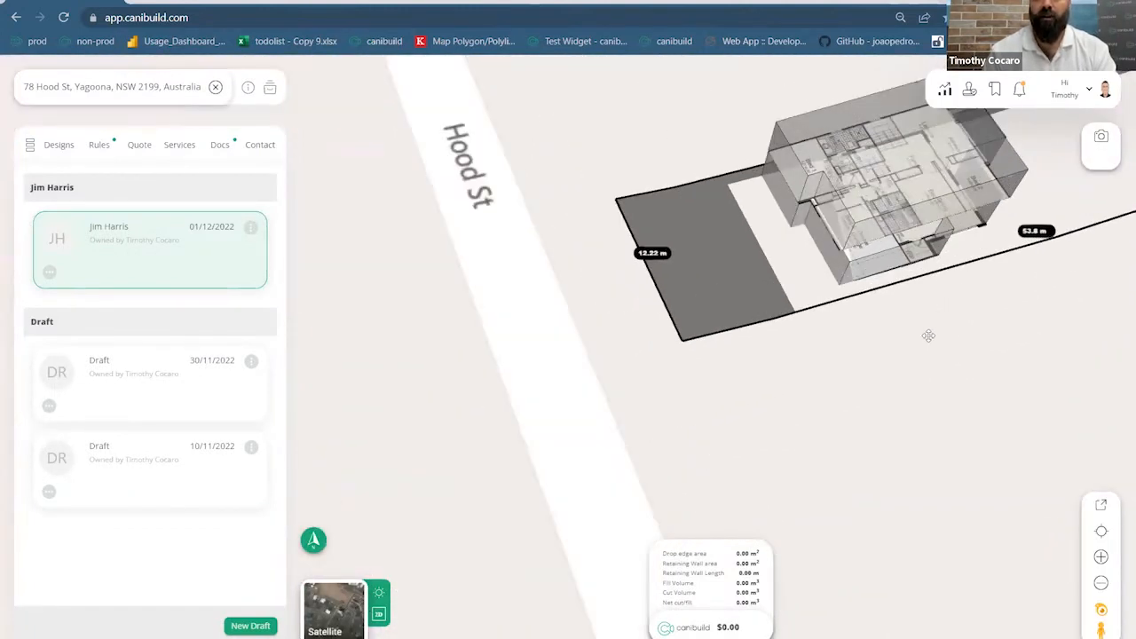
Lower the house's floor level to 71.66, giving a $357,266.00 earthworks estimate, and view it from the front
{"action": "left_click", "coordinate": [899, 155]}
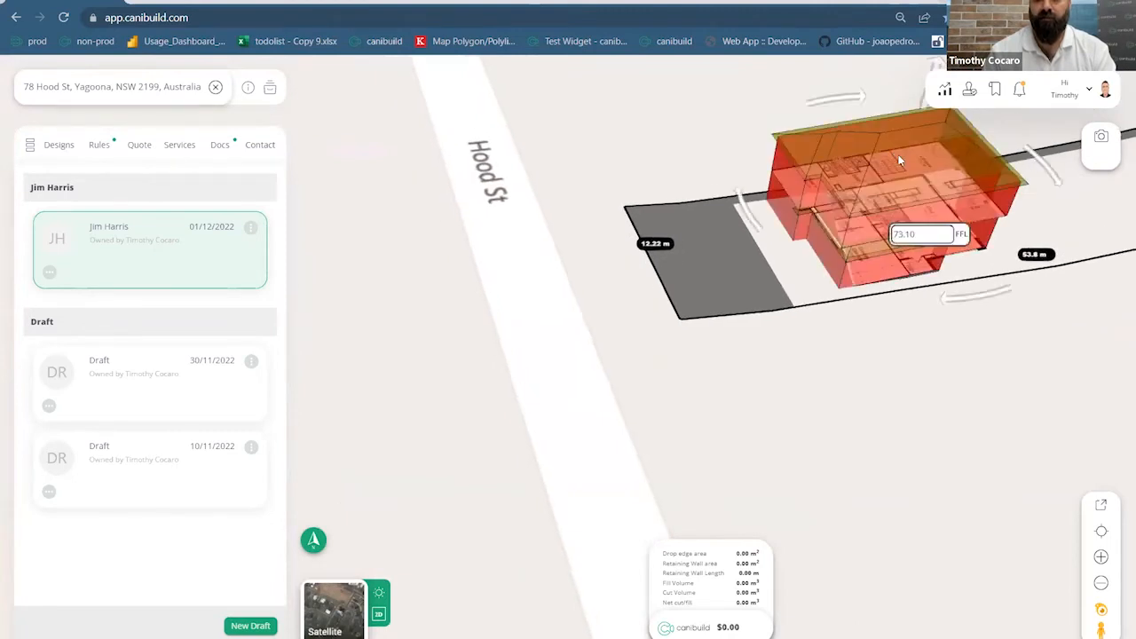
{"action": "left_click_drag", "start_coordinate": [916, 123], "coordinate": [875, 352]}
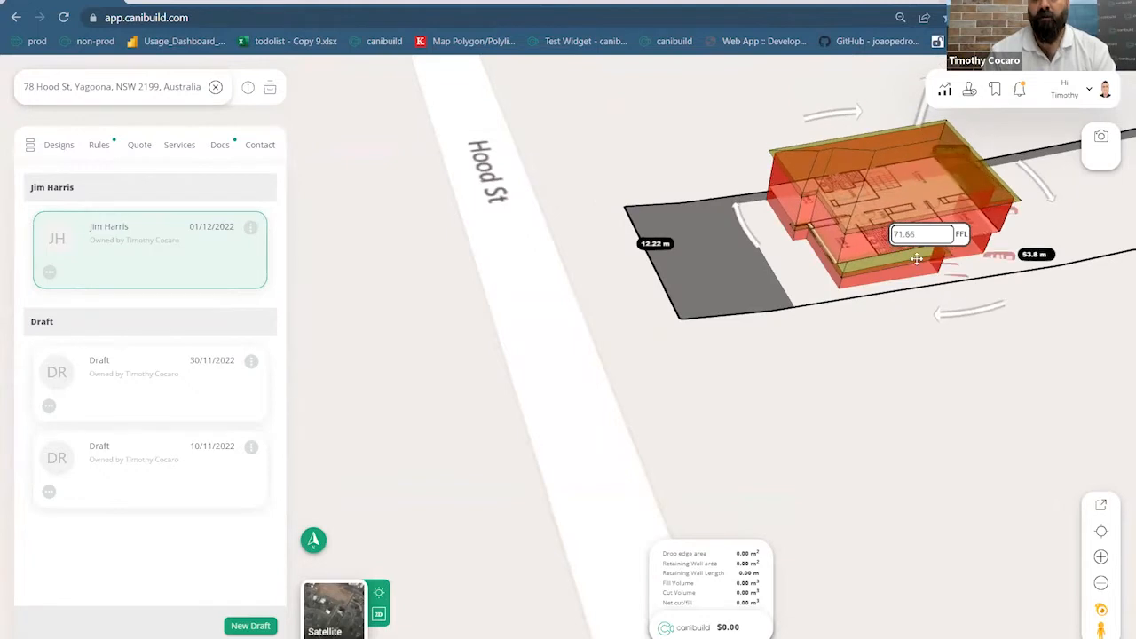
{"action": "left_click", "coordinate": [875, 375]}
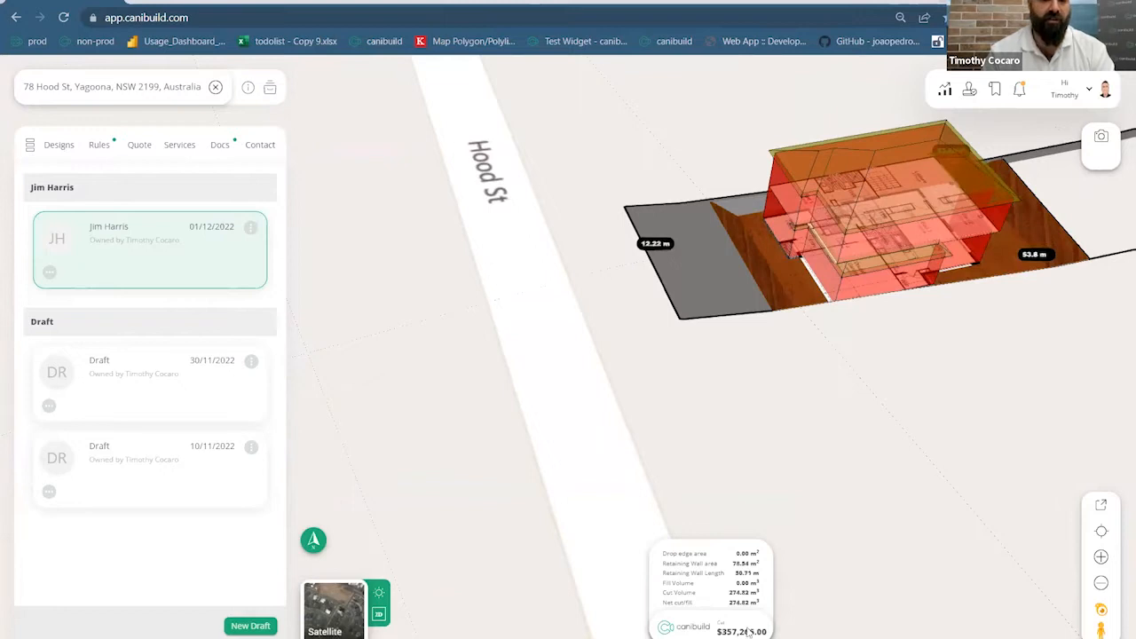
{"action": "left_click_drag", "start_coordinate": [834, 366], "coordinate": [829, 335]}
{"action": "scroll", "coordinate": [846, 269], "scroll_direction": "up", "scroll_amount": 3}
{"action": "left_click_drag", "start_coordinate": [802, 394], "coordinate": [783, 359]}
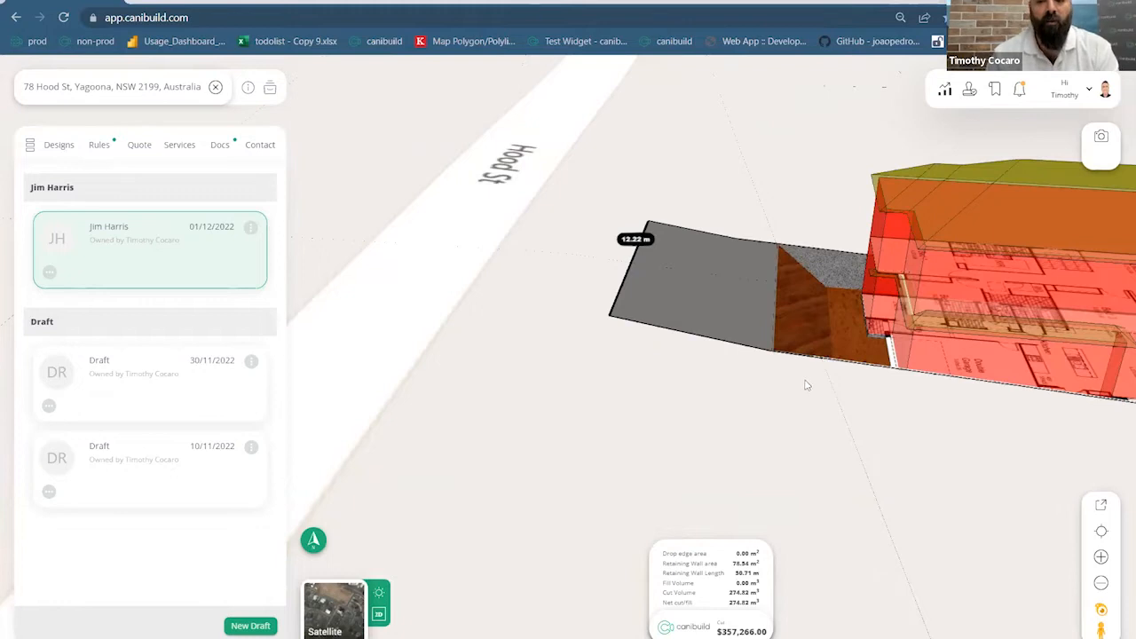
{"action": "left_click_drag", "start_coordinate": [826, 385], "coordinate": [975, 373]}
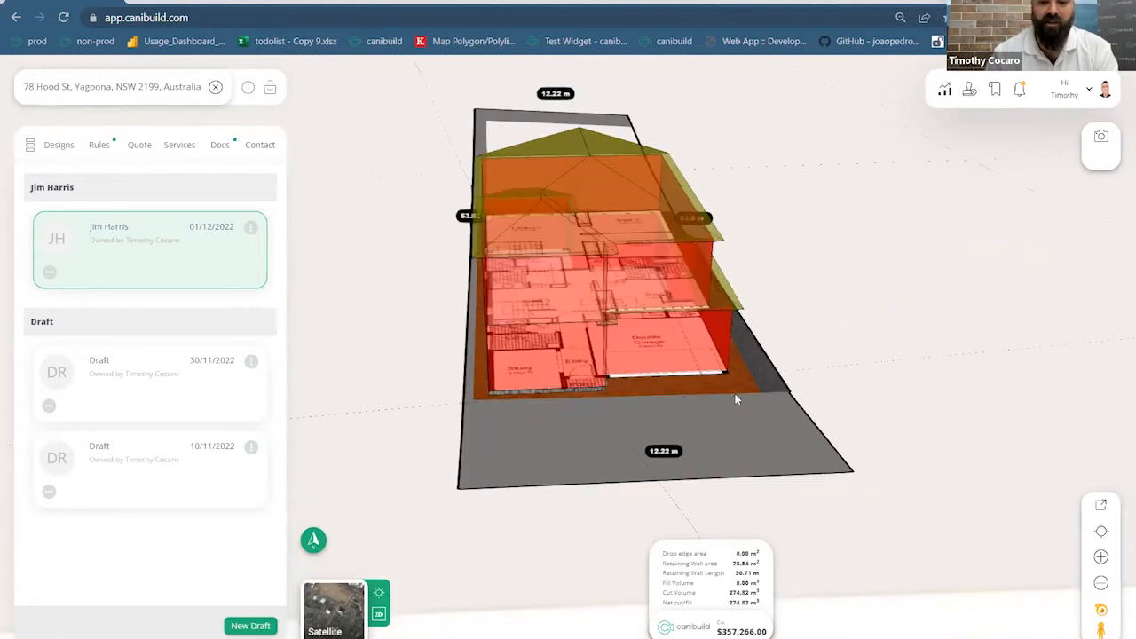
Orbit and zoom out the 3D view until the whole house and Yagoona lot are visible
{"action": "scroll", "coordinate": [837, 317], "scroll_direction": "up", "scroll_amount": 5}
{"action": "left_click_drag", "start_coordinate": [816, 376], "coordinate": [740, 428]}
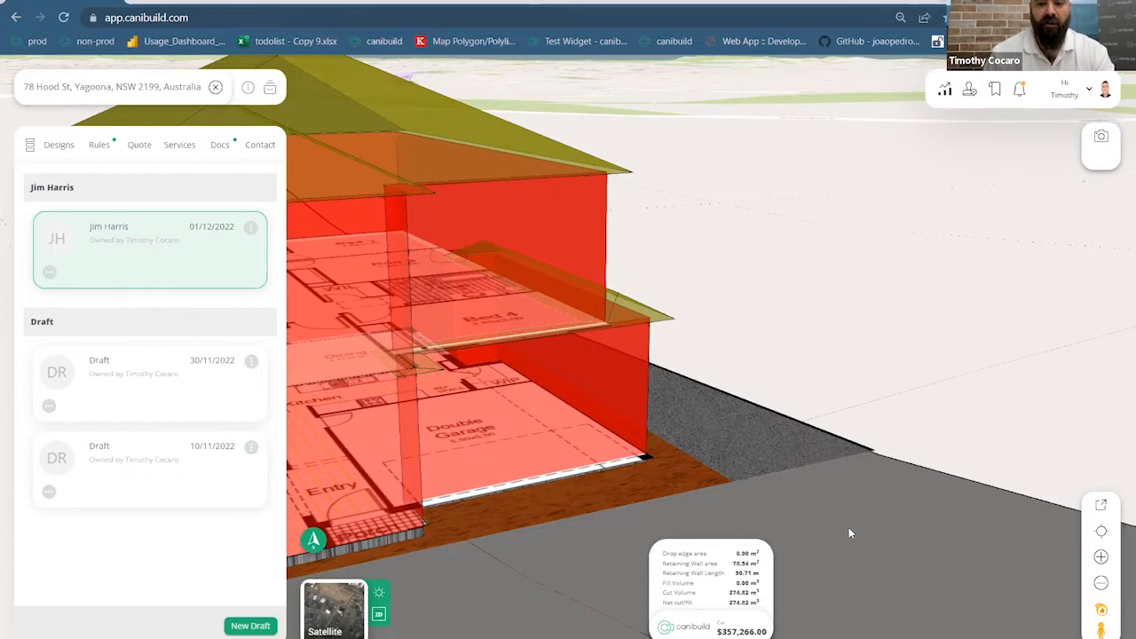
{"action": "left_click_drag", "start_coordinate": [821, 528], "coordinate": [677, 506]}
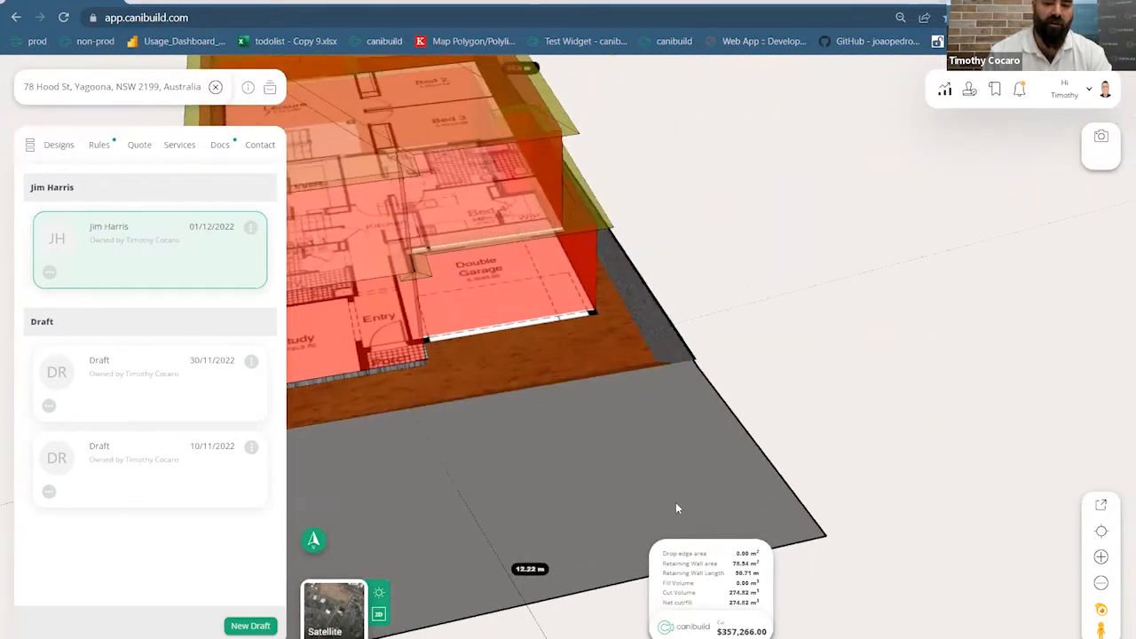
{"action": "scroll", "coordinate": [670, 368], "scroll_direction": "down", "scroll_amount": 3}
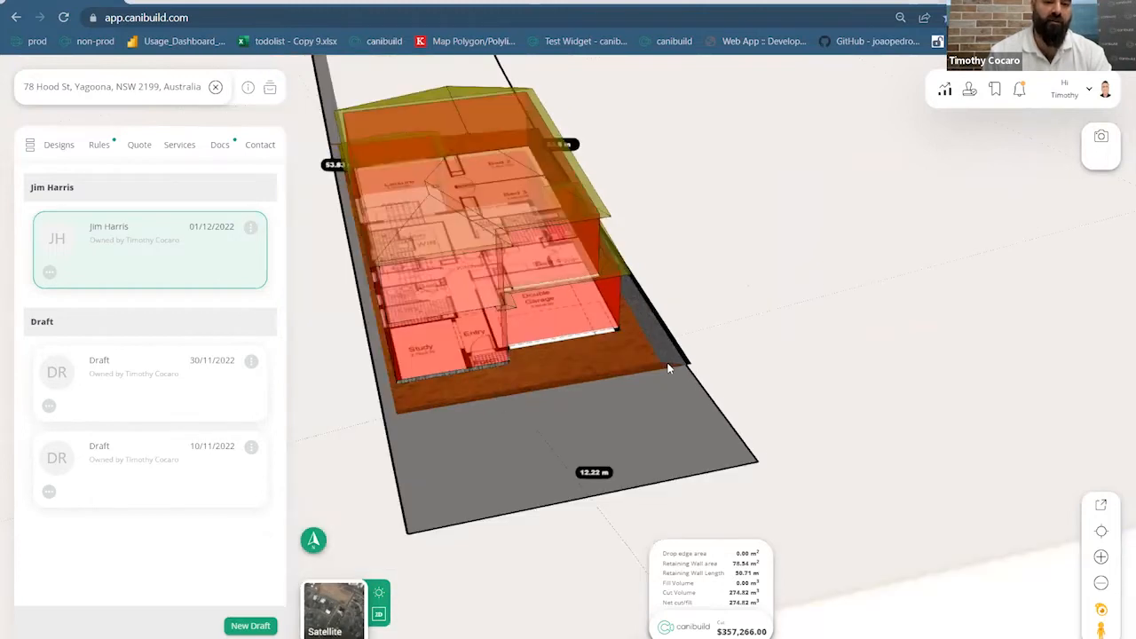
{"action": "scroll", "coordinate": [669, 368], "scroll_direction": "down", "scroll_amount": 3}
{"action": "left_click_drag", "start_coordinate": [727, 380], "coordinate": [720, 379]}
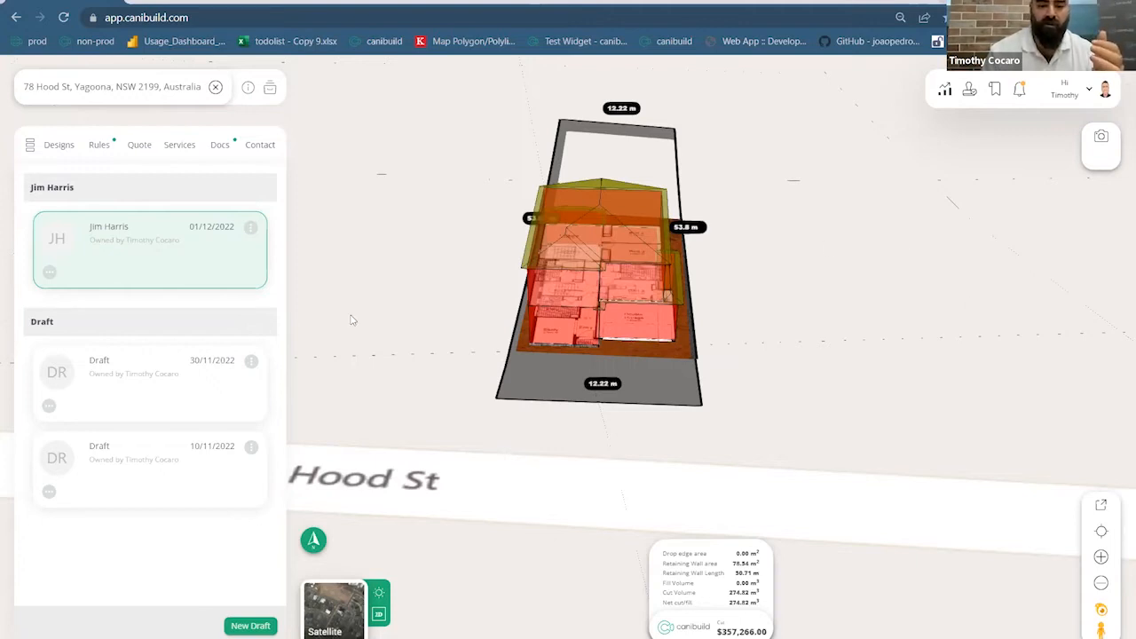
{"action": "left_click", "coordinate": [215, 88]}
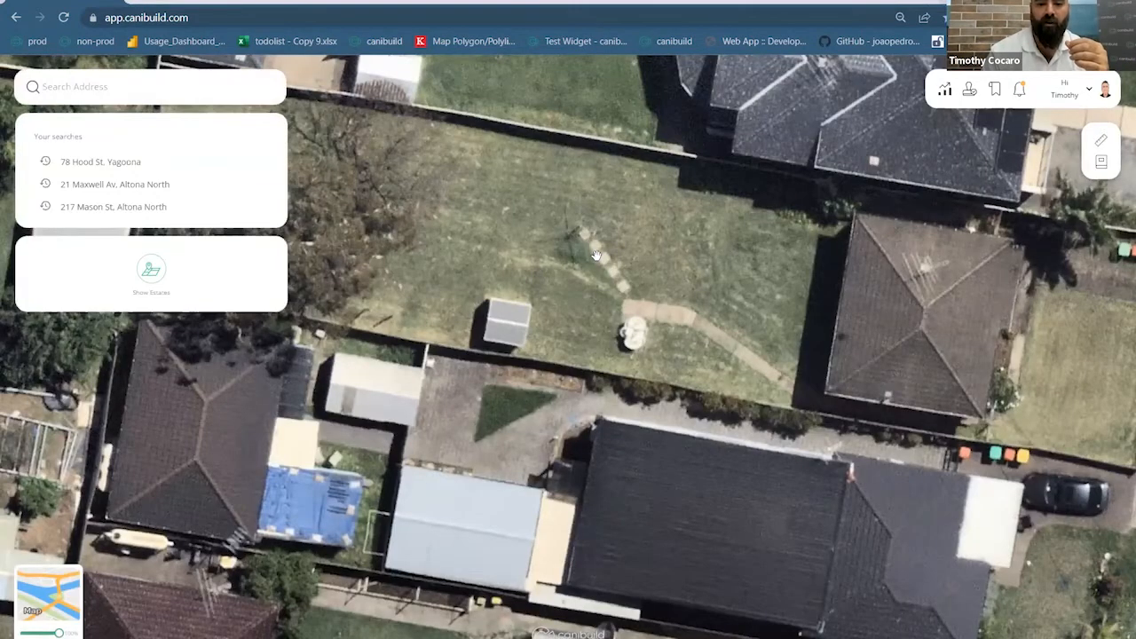
{"action": "scroll", "coordinate": [595, 256], "scroll_direction": "down", "scroll_amount": 5}
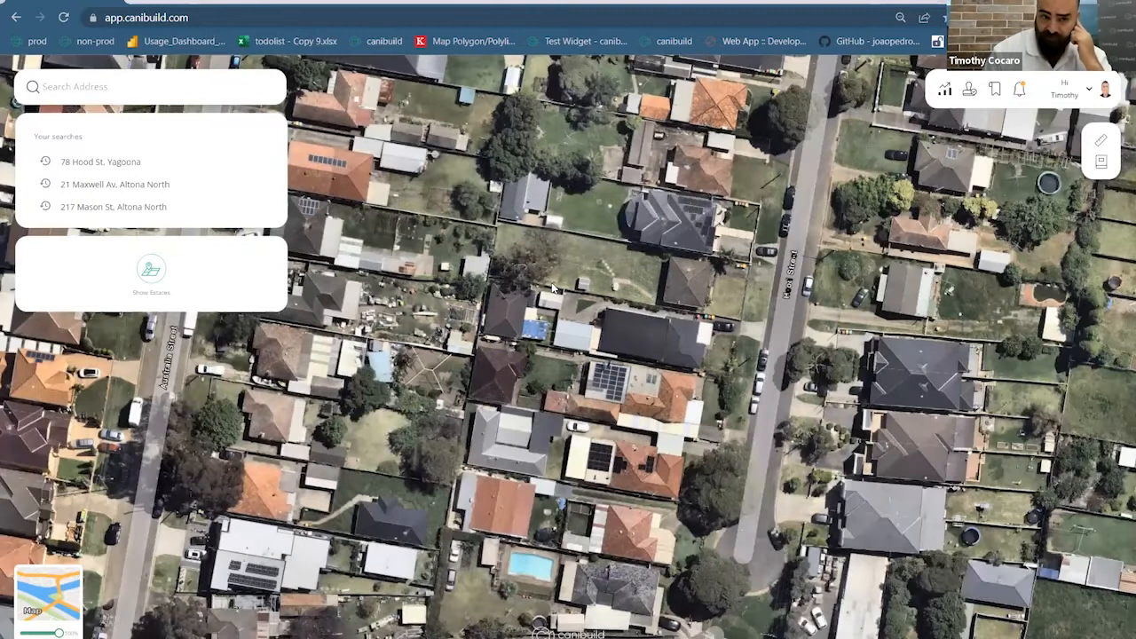
{"action": "right_click", "coordinate": [552, 286]}
{"action": "left_click", "coordinate": [641, 265]}
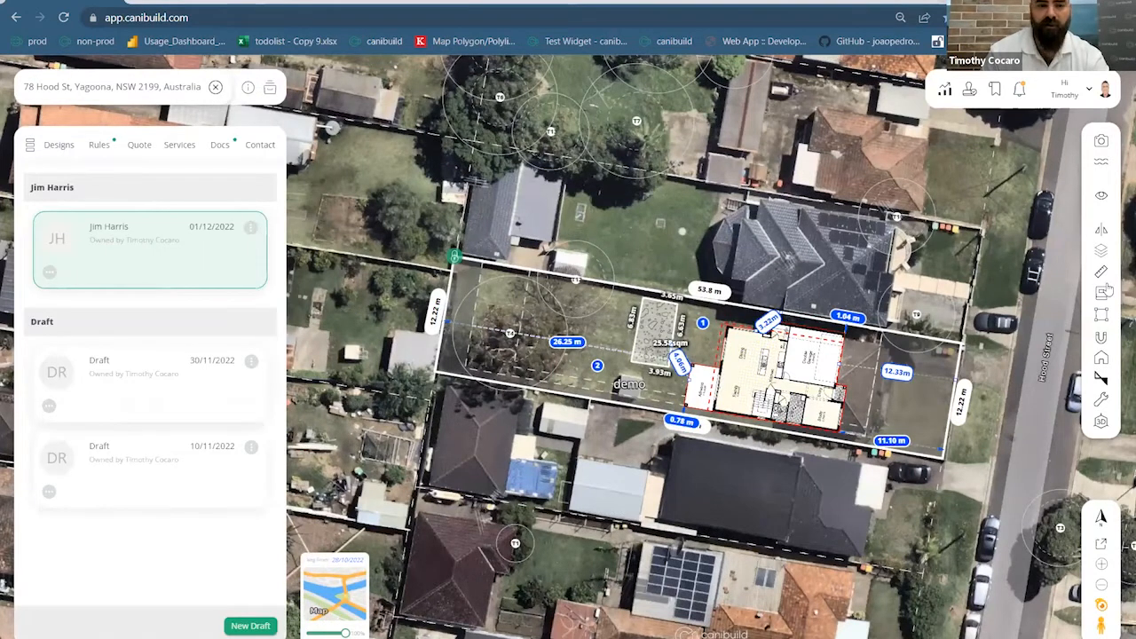
{"action": "left_click", "coordinate": [249, 258]}
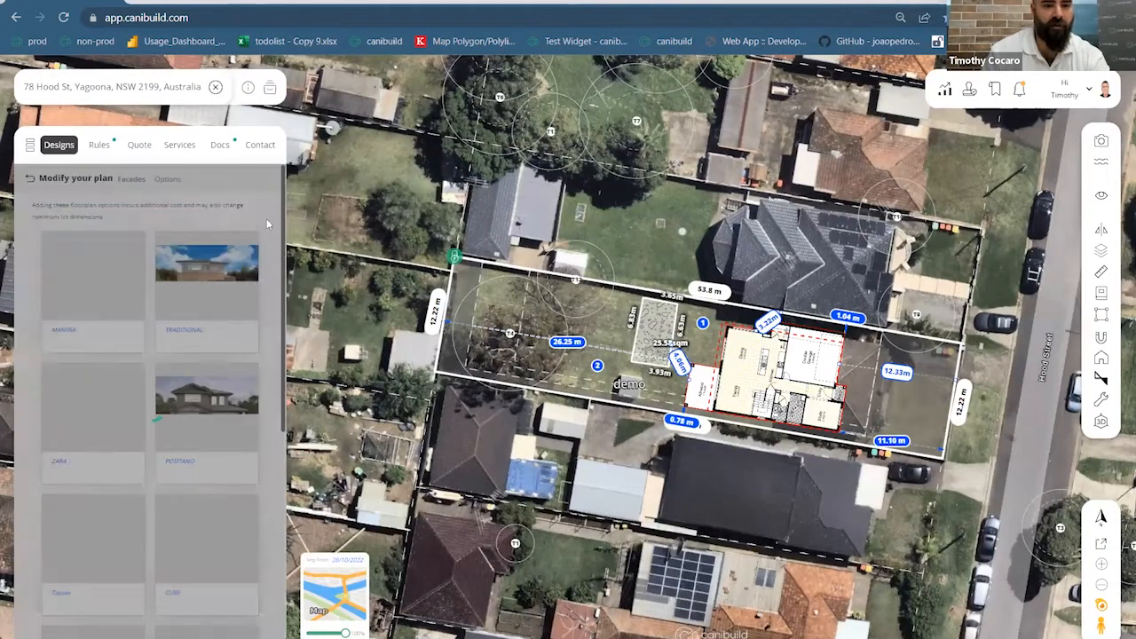
{"action": "left_click", "coordinate": [31, 179]}
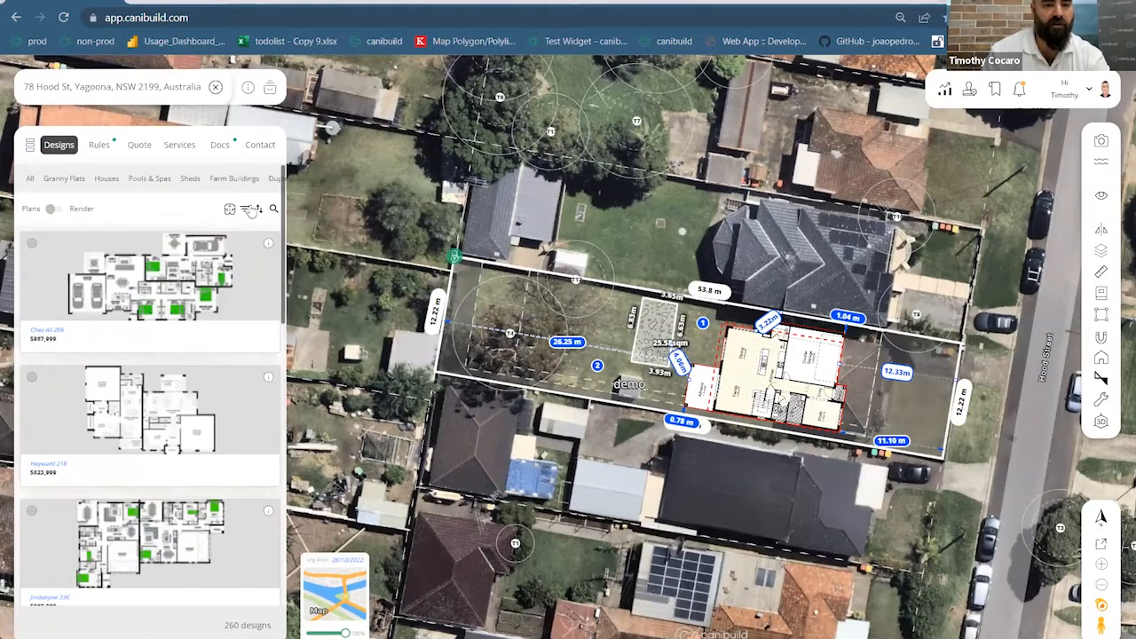
{"action": "type", "text": "3d"}
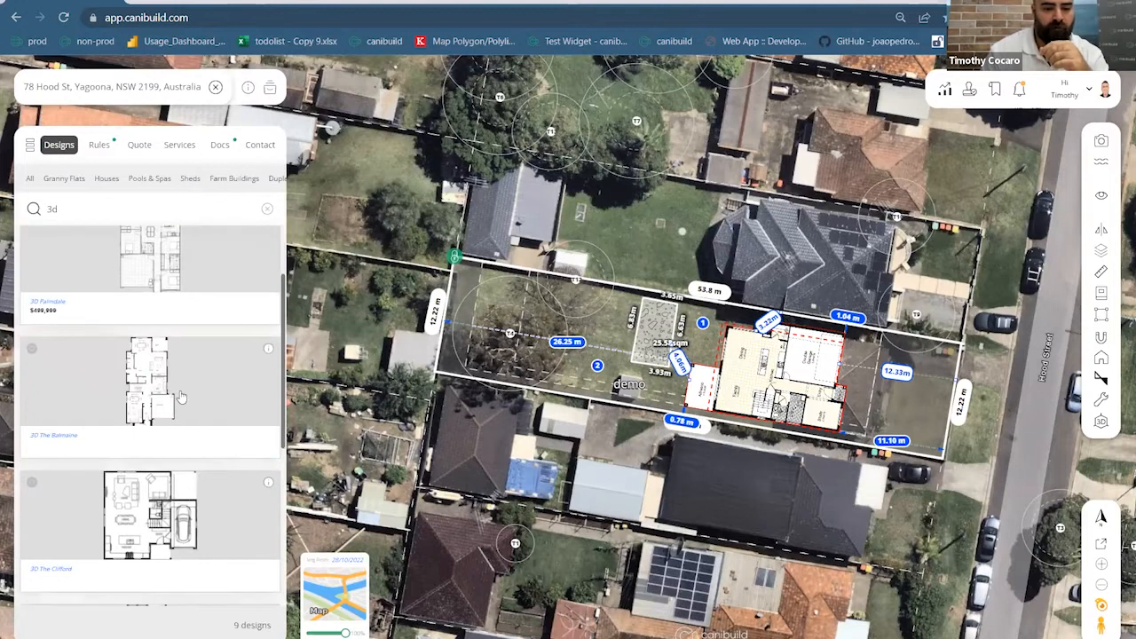
{"action": "scroll", "coordinate": [180, 396], "scroll_direction": "down", "scroll_amount": 3}
{"action": "left_click", "coordinate": [149, 178]}
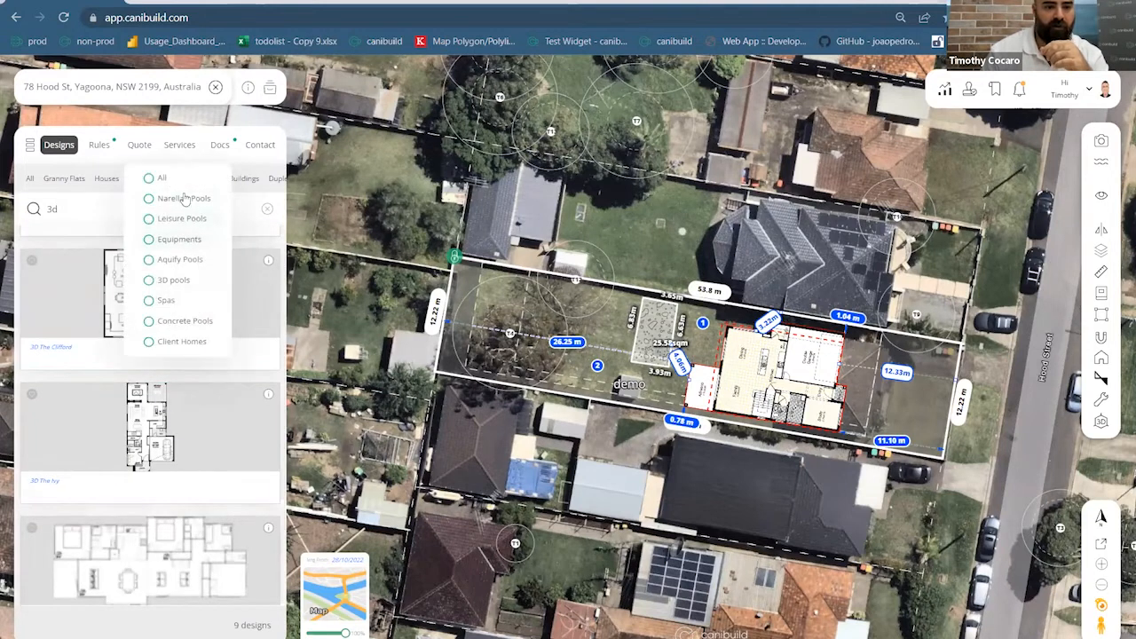
{"action": "left_click", "coordinate": [211, 219]}
Add the $50,000 3D Pool from the 3D floorplans set to the Hood St lot
{"action": "left_click", "coordinate": [207, 354]}
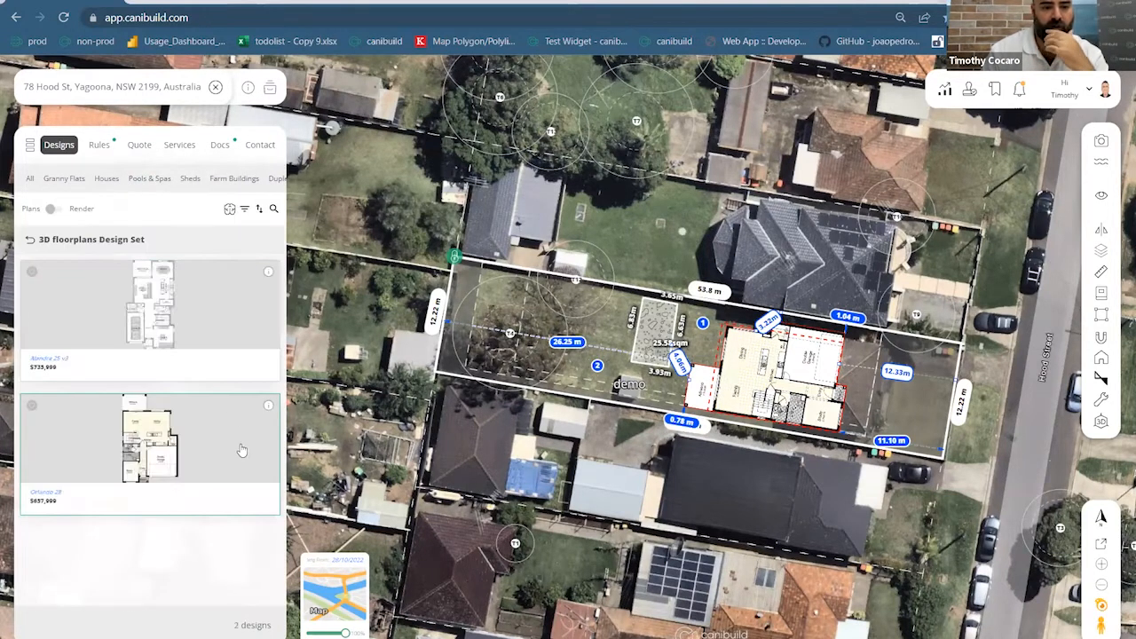
{"action": "scroll", "coordinate": [229, 433], "scroll_direction": "down", "scroll_amount": 5}
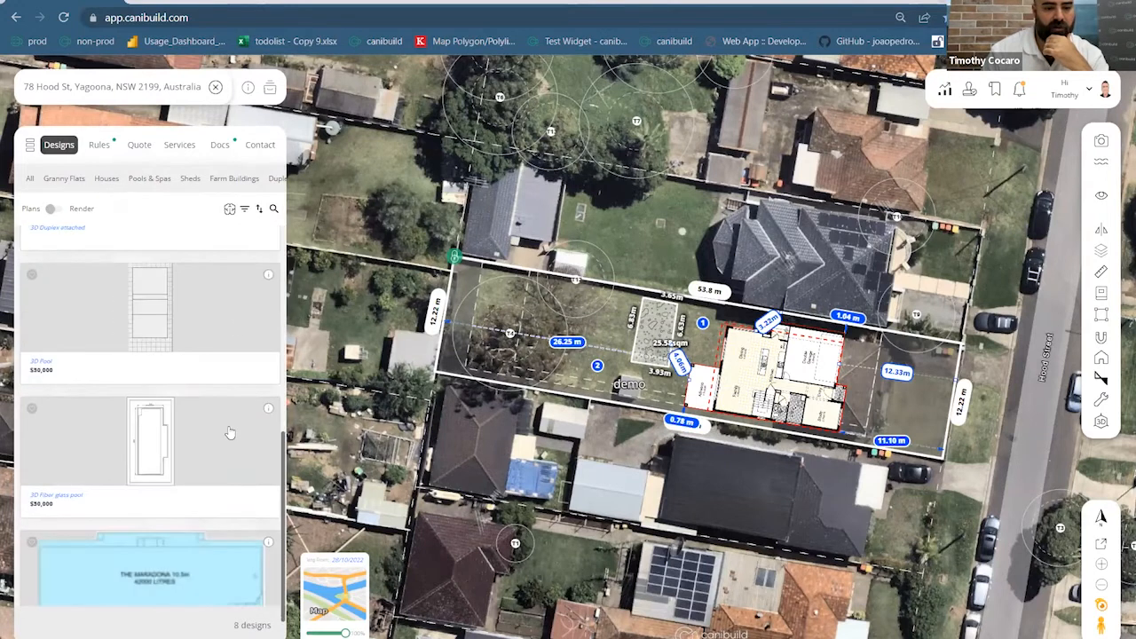
{"action": "scroll", "coordinate": [229, 433], "scroll_direction": "up", "scroll_amount": 1}
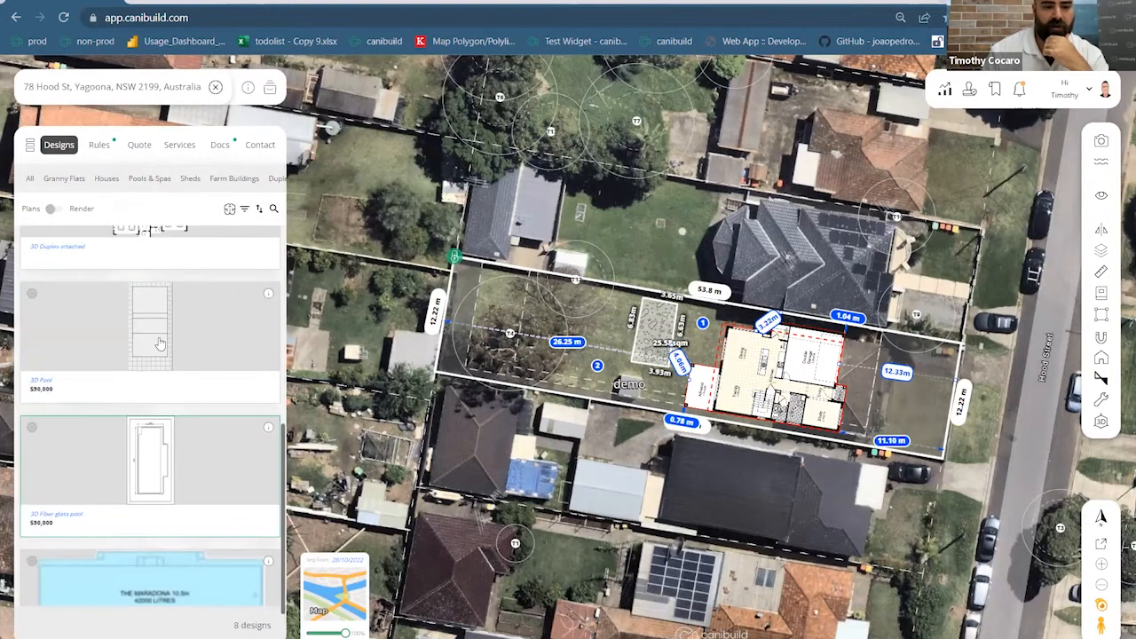
{"action": "left_click", "coordinate": [561, 427]}
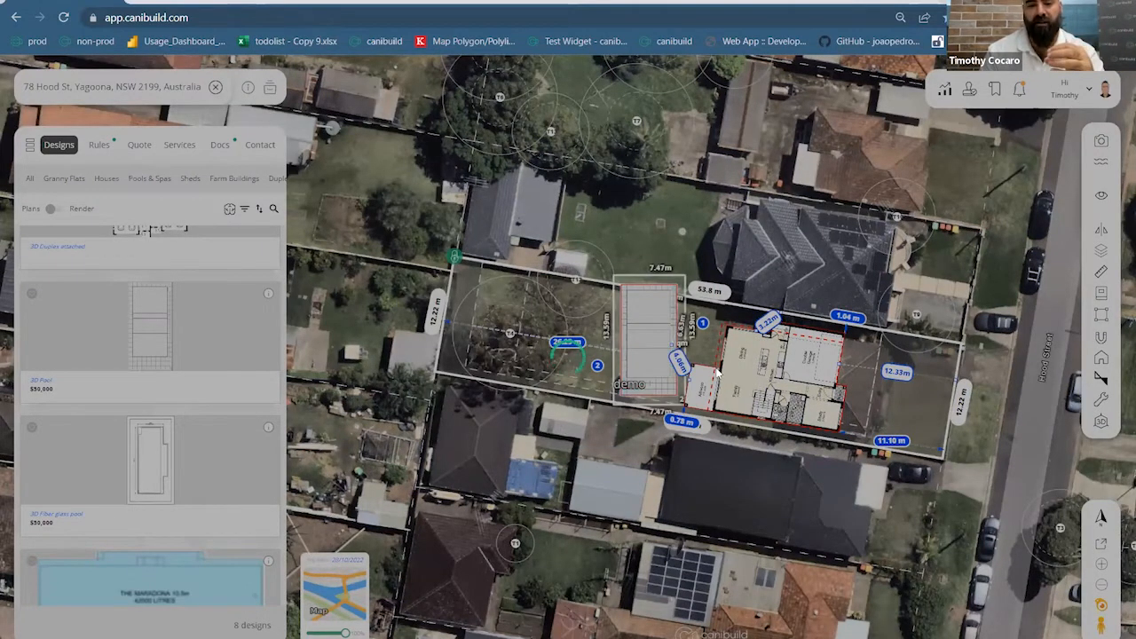
Move and rotate the pool to the rear of the lot, square to the boundary
{"action": "left_click", "coordinate": [651, 324]}
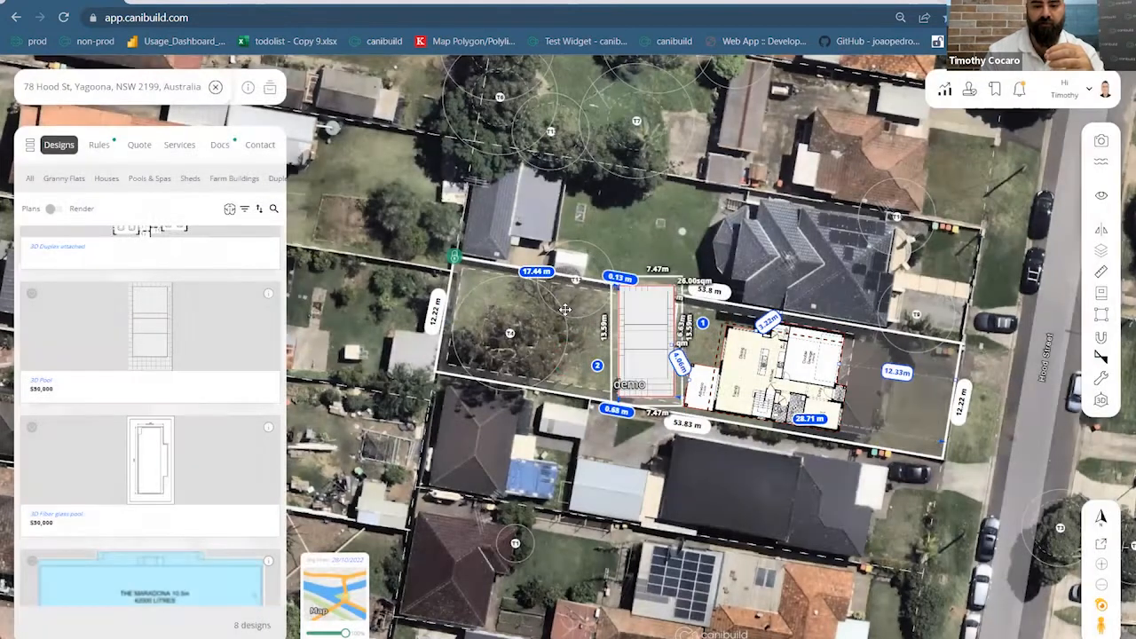
{"action": "left_click_drag", "start_coordinate": [646, 316], "coordinate": [566, 310]}
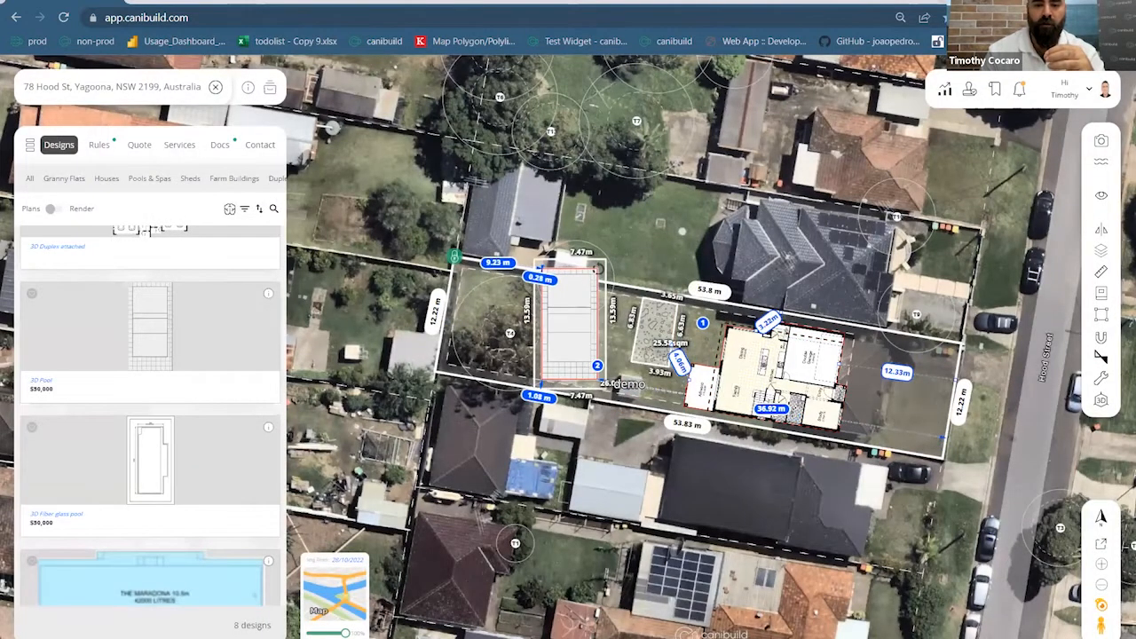
{"action": "left_click_drag", "start_coordinate": [532, 277], "coordinate": [502, 286]}
{"action": "left_click_drag", "start_coordinate": [577, 337], "coordinate": [561, 339]}
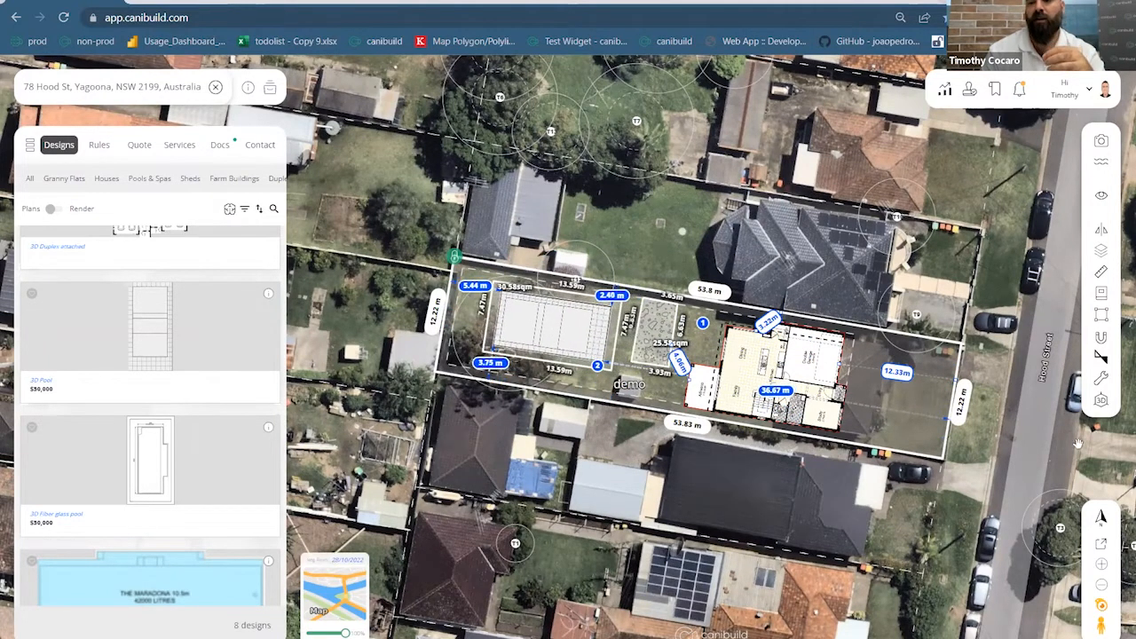
Zoom in and turn on Toggle Structure Elevation to show each structure's floor levels
{"action": "mouse_move", "coordinate": [591, 354]}
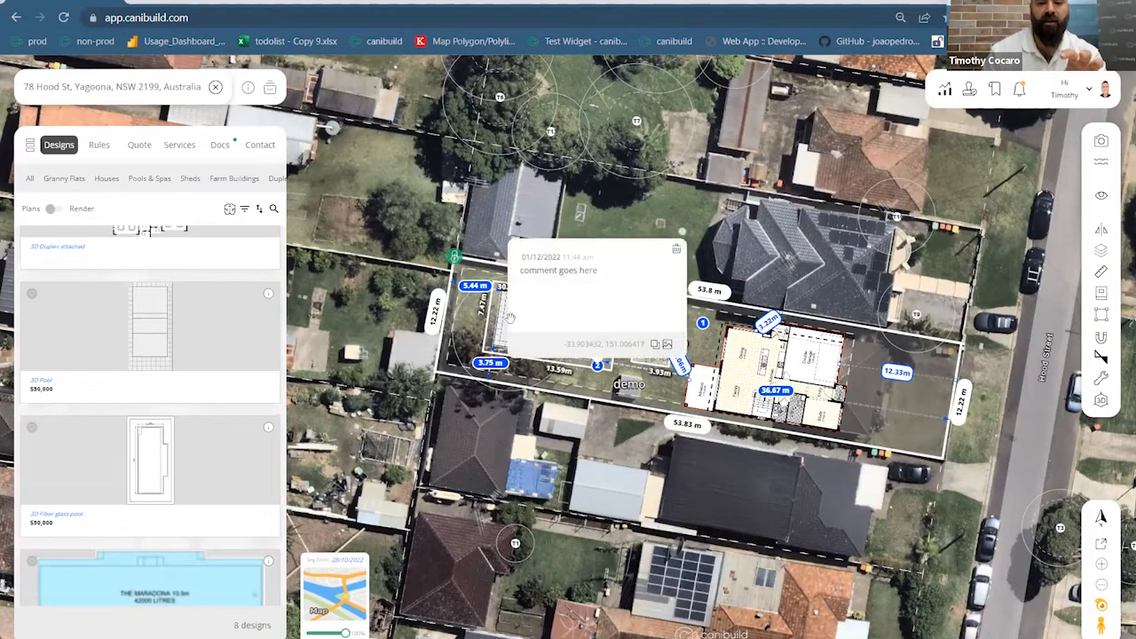
{"action": "scroll", "coordinate": [479, 327], "scroll_direction": "up", "scroll_amount": 3}
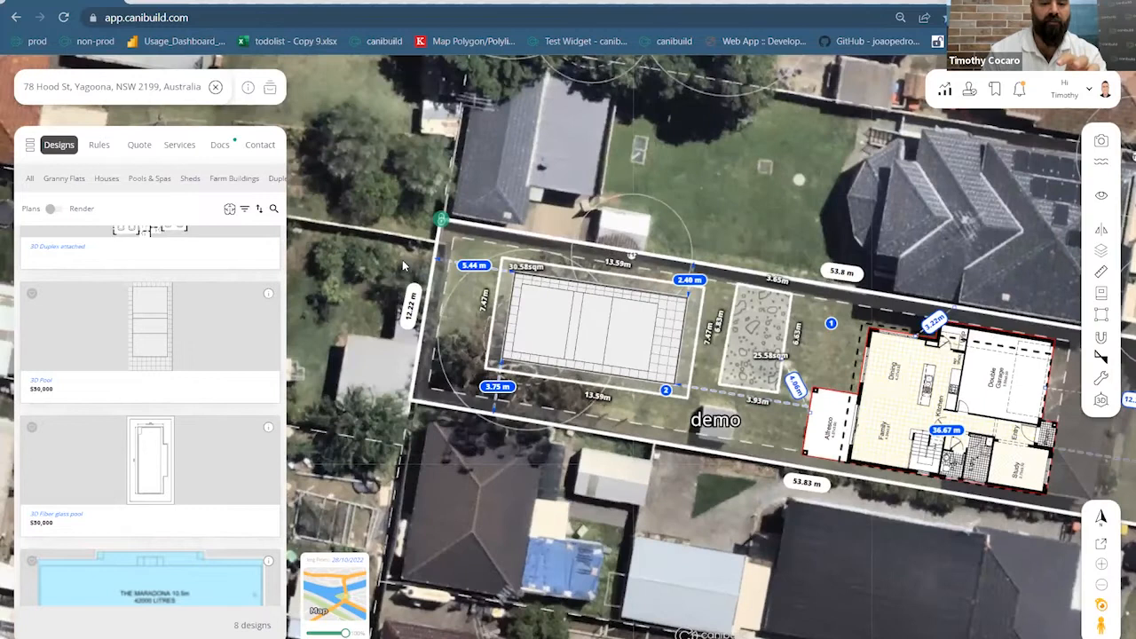
{"action": "scroll", "coordinate": [403, 260], "scroll_direction": "up", "scroll_amount": 2}
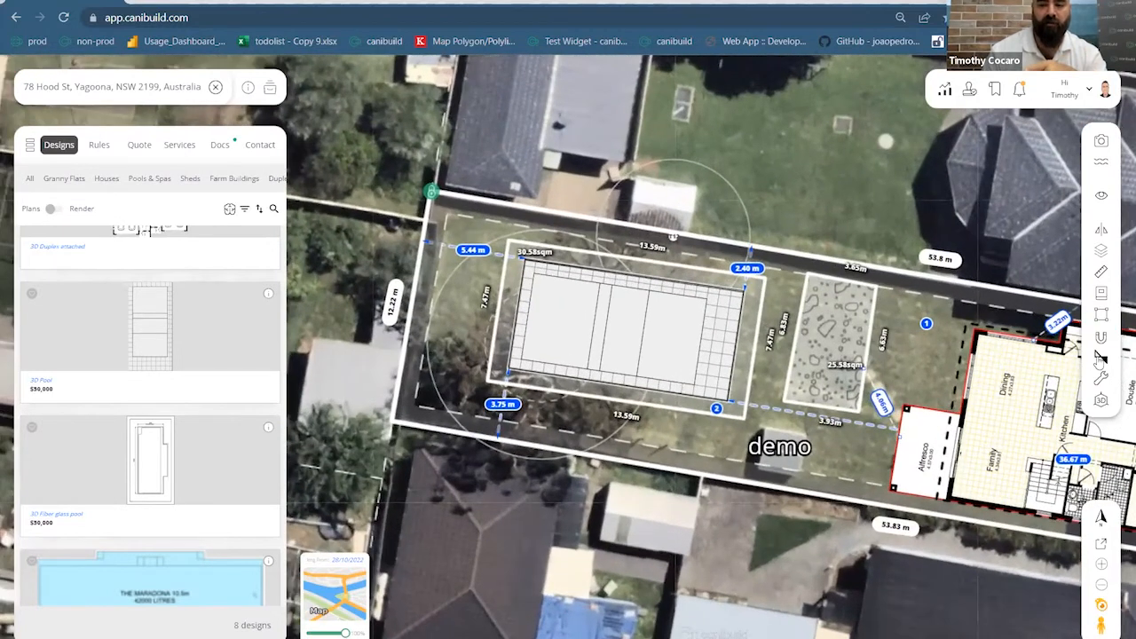
{"action": "left_click", "coordinate": [1101, 356]}
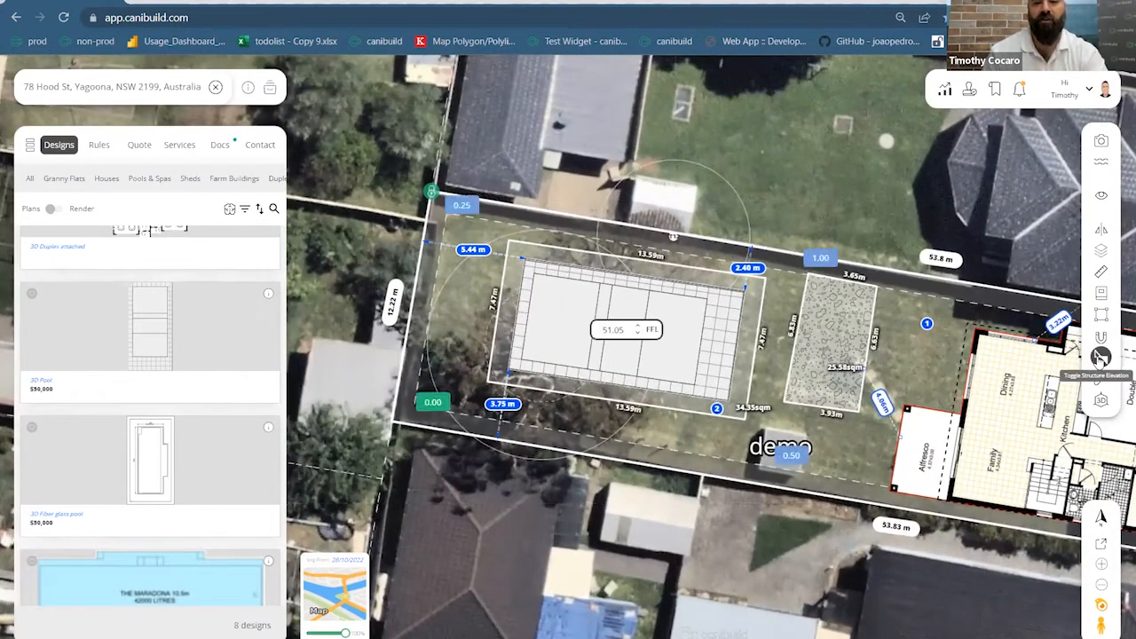
Use the plain map, hide blue measurements, setbacks and drawing lengths, and raise the pool FFL to 51.07
{"action": "left_click", "coordinate": [353, 597]}
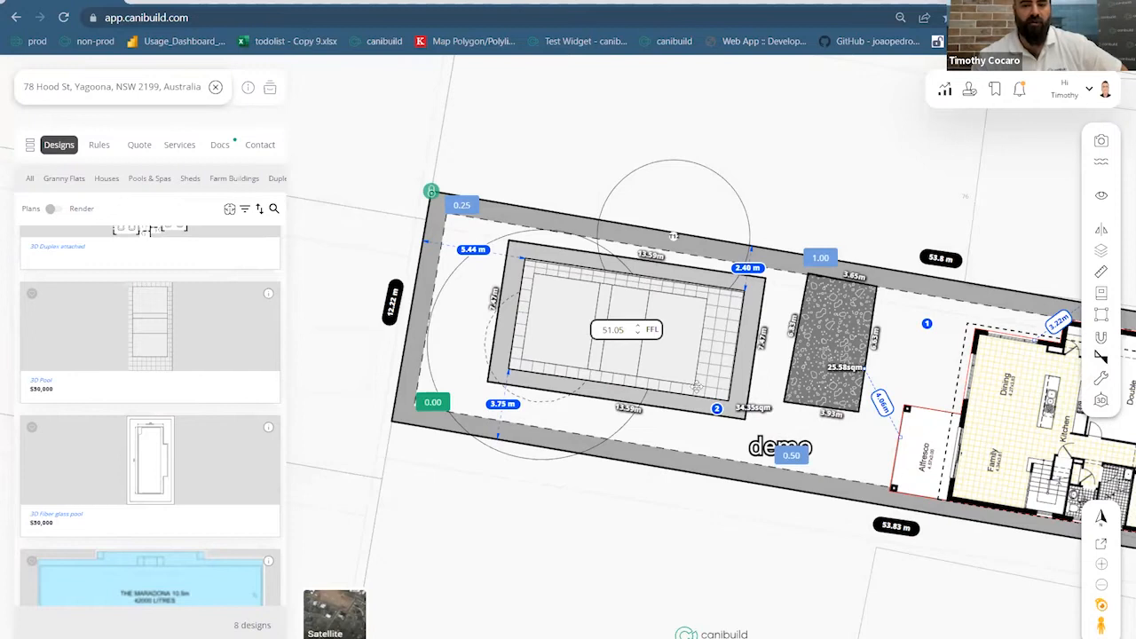
{"action": "left_click", "coordinate": [1100, 197]}
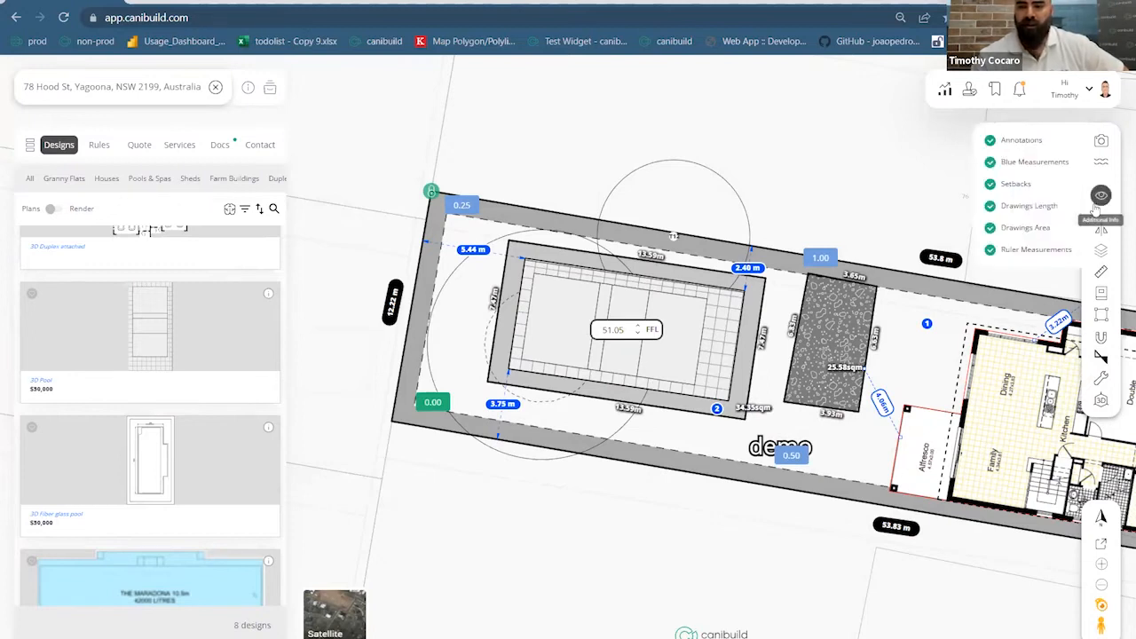
{"action": "left_click", "coordinate": [990, 162]}
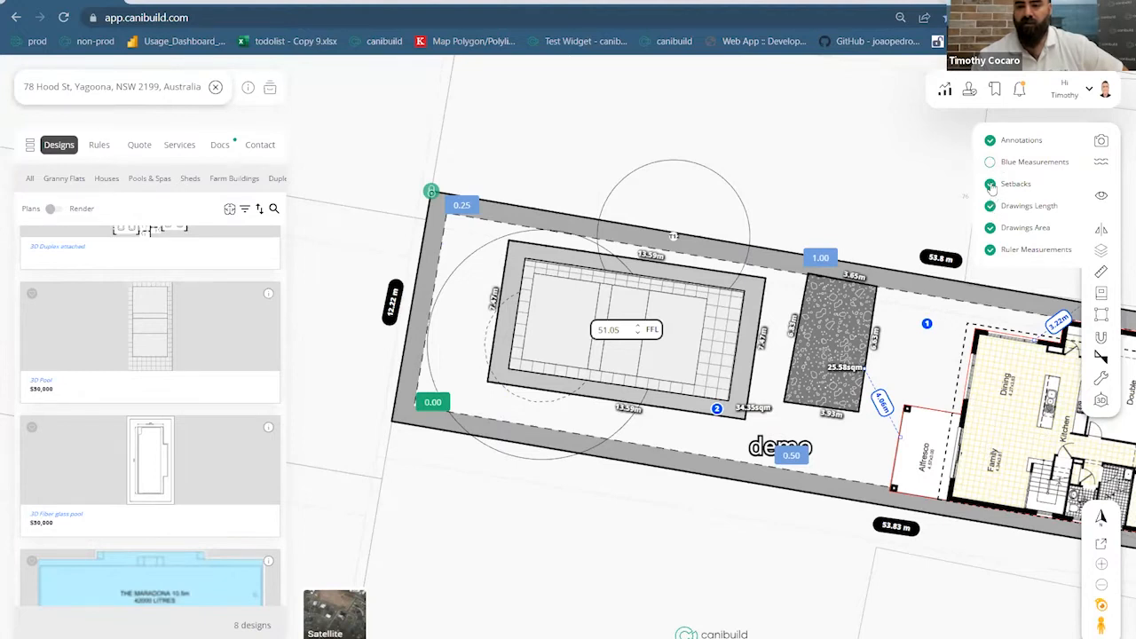
{"action": "left_click", "coordinate": [990, 185]}
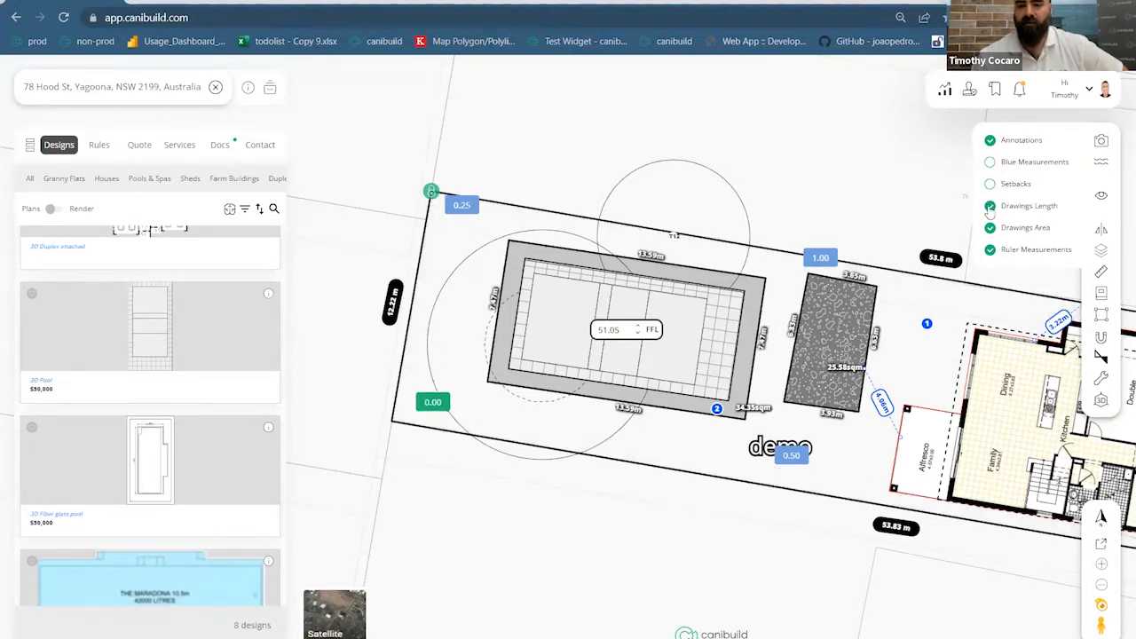
{"action": "left_click", "coordinate": [990, 207]}
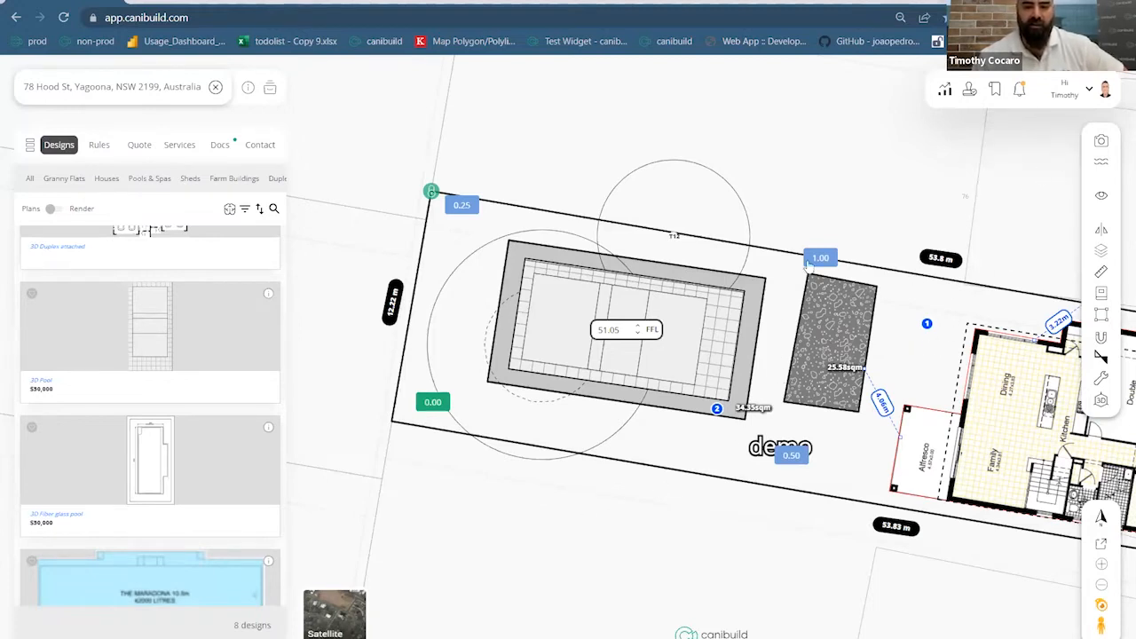
{"action": "left_click", "coordinate": [639, 330]}
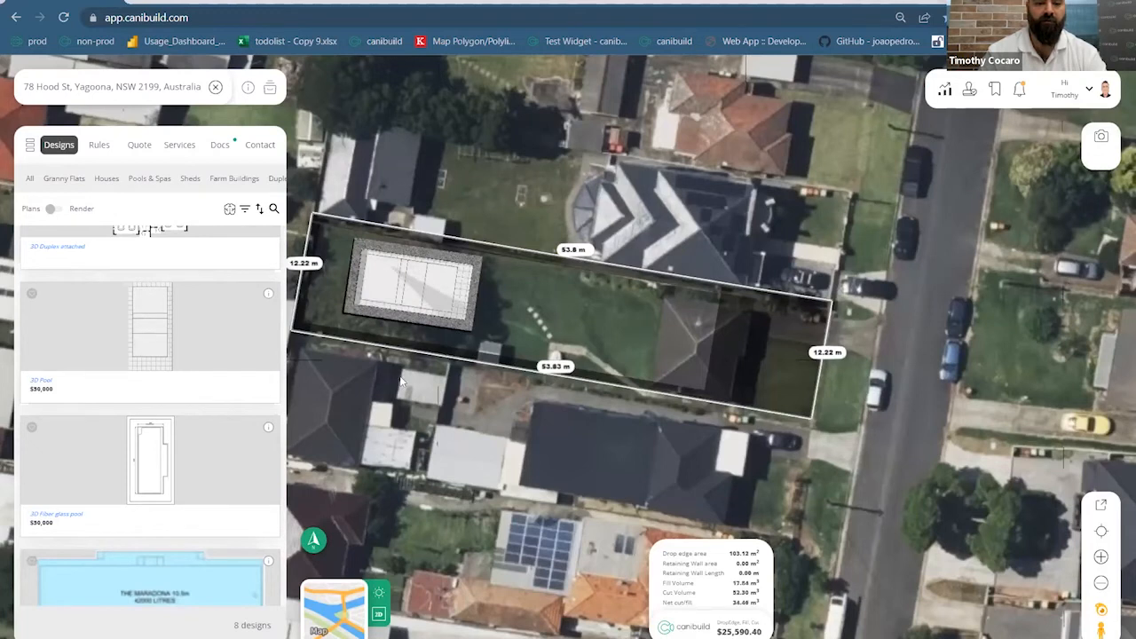
Tilt and rotate the 3D view, then raise the pool to 74.42 FFL
{"action": "right_click_drag", "start_coordinate": [320, 334], "coordinate": [210, 260]}
{"action": "middle_click_drag", "start_coordinate": [427, 433], "coordinate": [433, 488]}
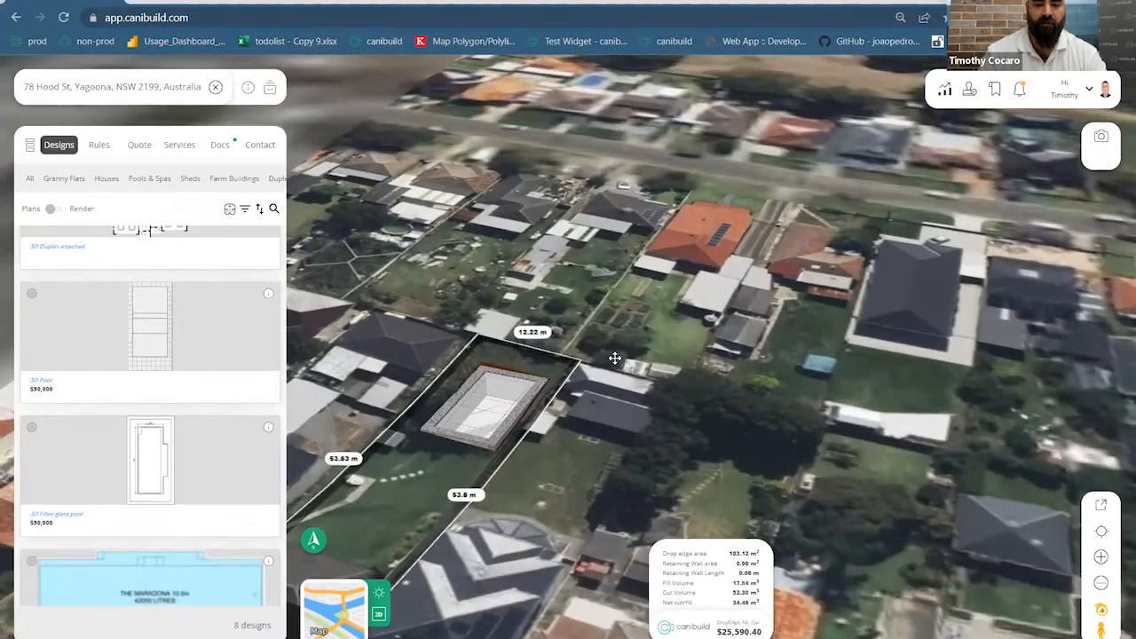
{"action": "scroll", "coordinate": [616, 359], "scroll_direction": "up", "scroll_amount": 5}
{"action": "left_click", "coordinate": [618, 358]}
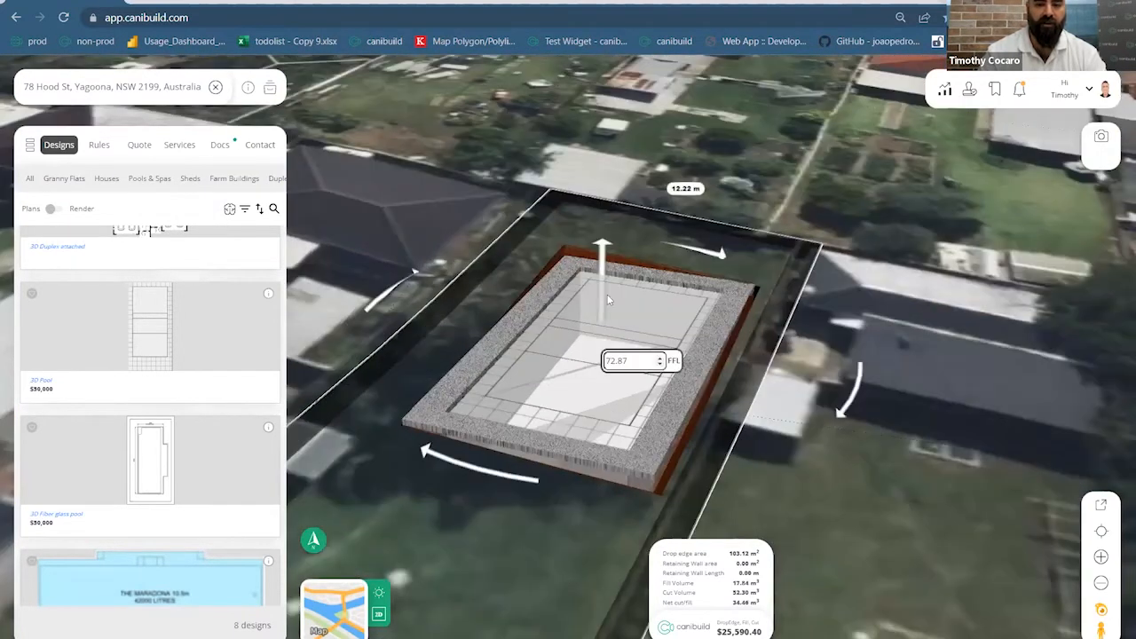
{"action": "left_click_drag", "start_coordinate": [603, 245], "coordinate": [603, 200]}
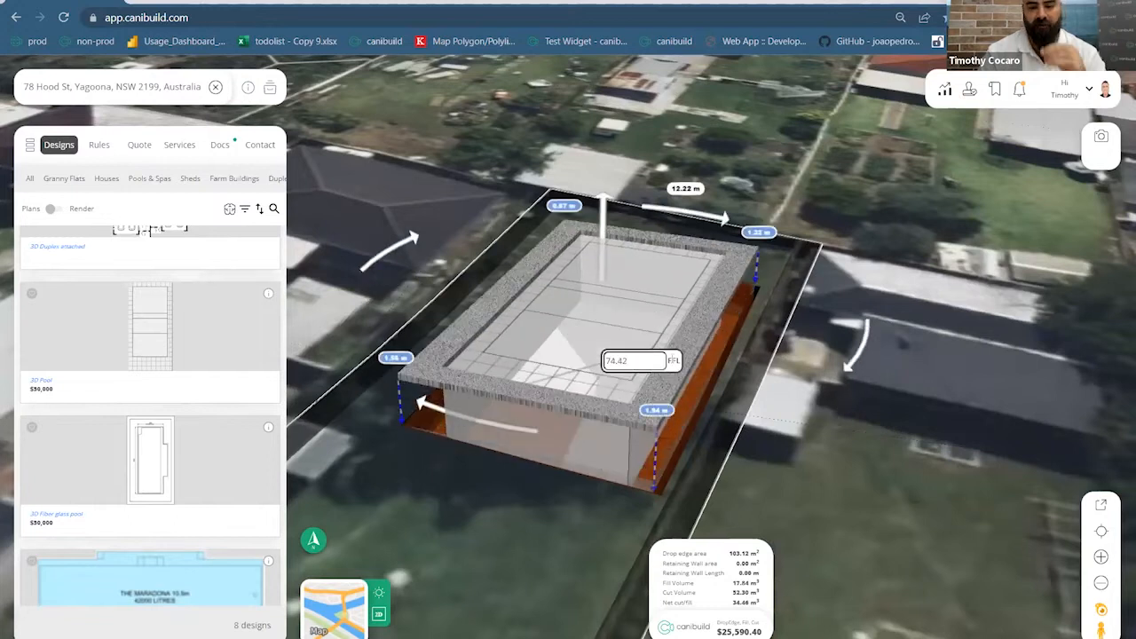
Orbit around the pool in 3D and zoom out to show the whole lot
{"action": "left_click", "coordinate": [780, 437]}
{"action": "mouse_move", "coordinate": [779, 441]}
{"action": "right_mouse_down"}
{"action": "mouse_move", "coordinate": [664, 423]}
{"action": "mouse_move", "coordinate": [763, 441]}
{"action": "mouse_move", "coordinate": [581, 304]}
{"action": "mouse_move", "coordinate": [704, 321]}
{"action": "mouse_move", "coordinate": [791, 456]}
{"action": "right_mouse_up"}
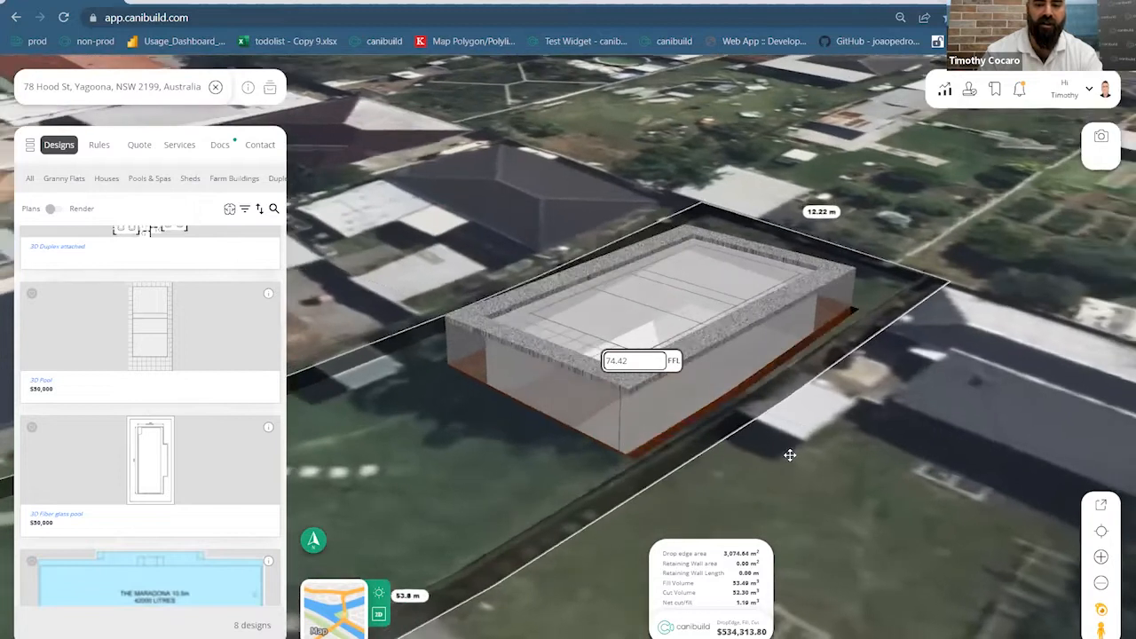
{"action": "left_click", "coordinate": [581, 296]}
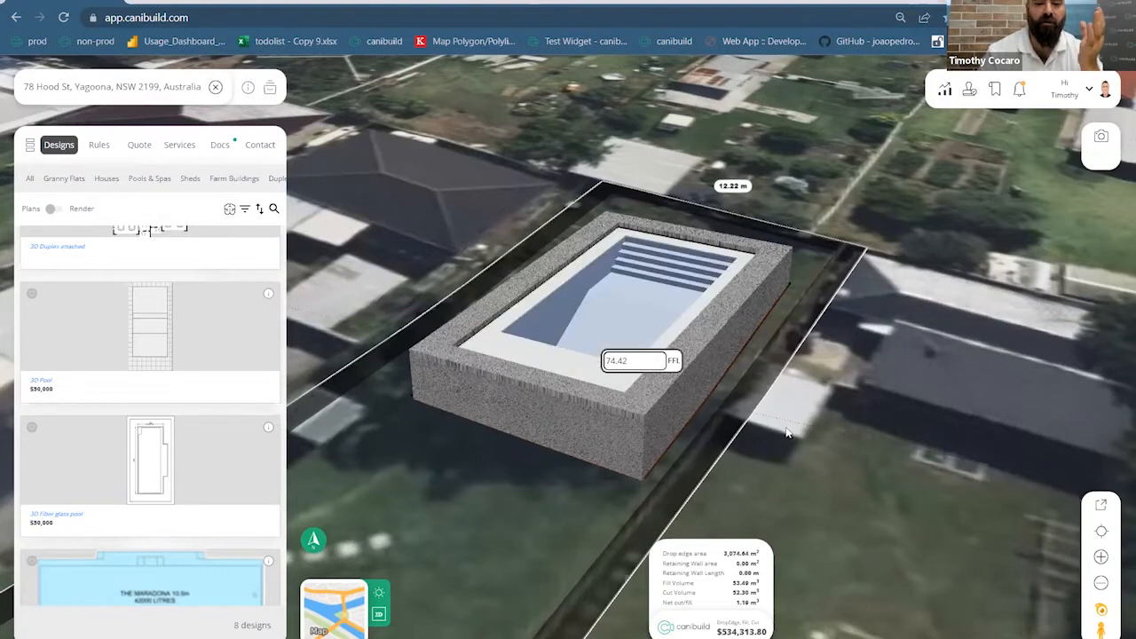
{"action": "right_click_drag", "start_coordinate": [741, 419], "coordinate": [814, 445]}
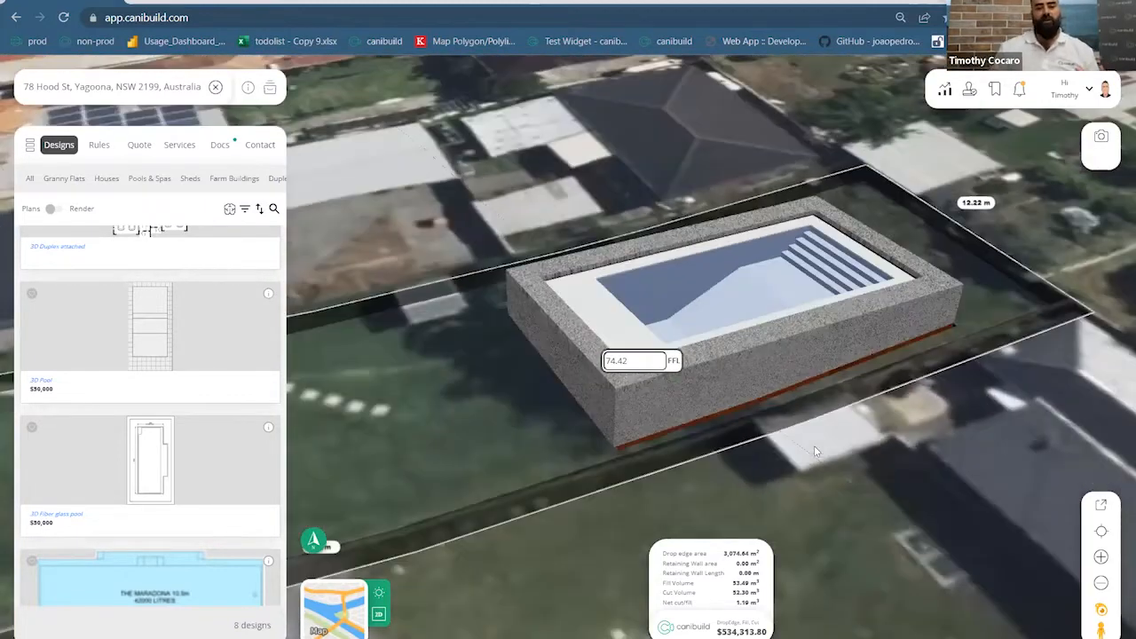
{"action": "scroll", "coordinate": [816, 452], "scroll_direction": "down", "scroll_amount": 5}
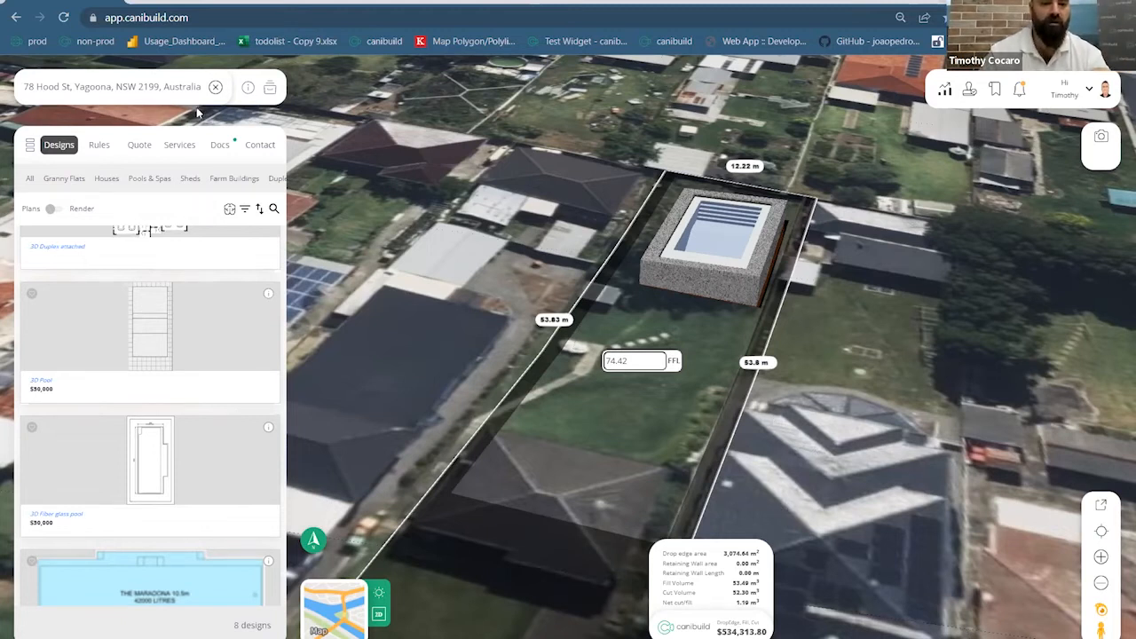
Clear the Hood St address and zoom out over the satellite map of Yagoona streets
{"action": "left_click", "coordinate": [216, 88]}
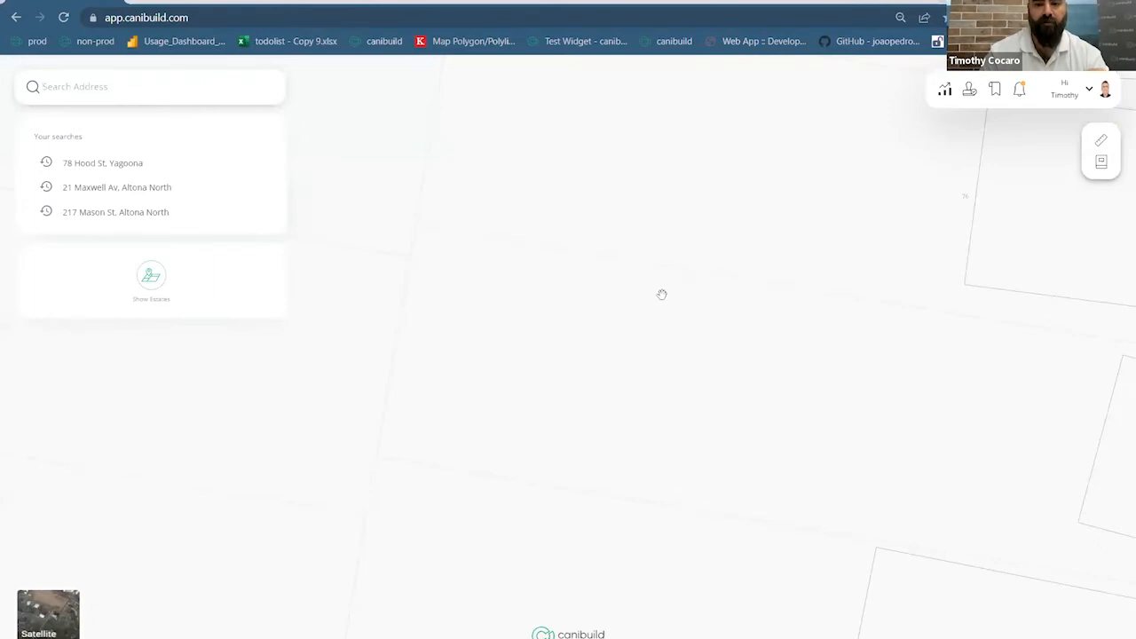
{"action": "left_click", "coordinate": [781, 465]}
{"action": "scroll", "coordinate": [781, 464], "scroll_direction": "down", "scroll_amount": 2}
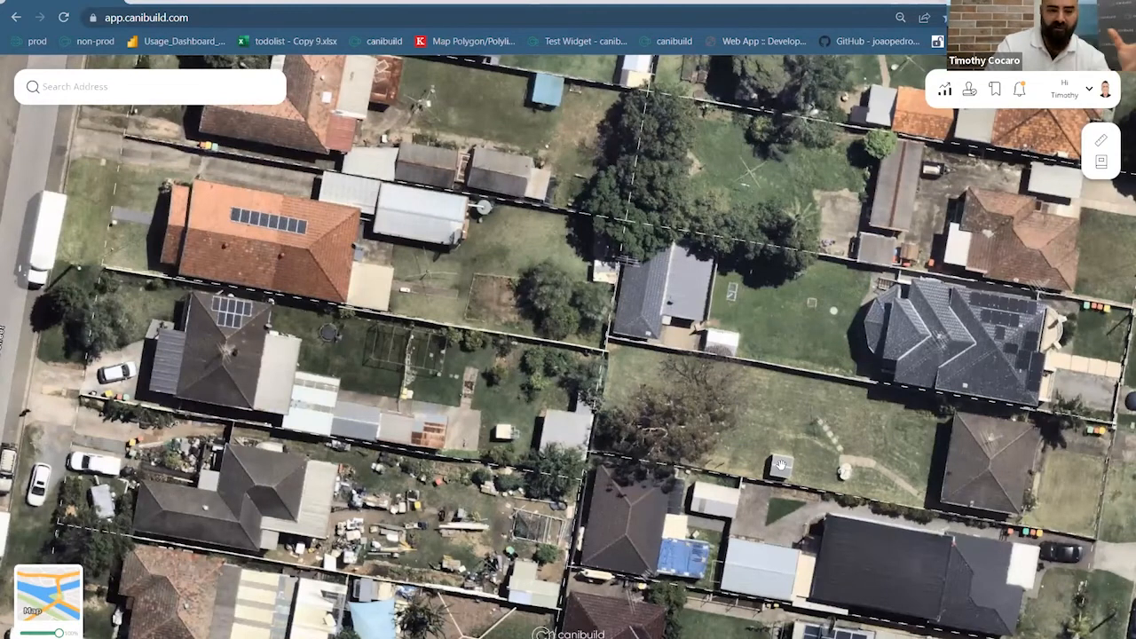
{"action": "scroll", "coordinate": [780, 465], "scroll_direction": "down", "scroll_amount": 2}
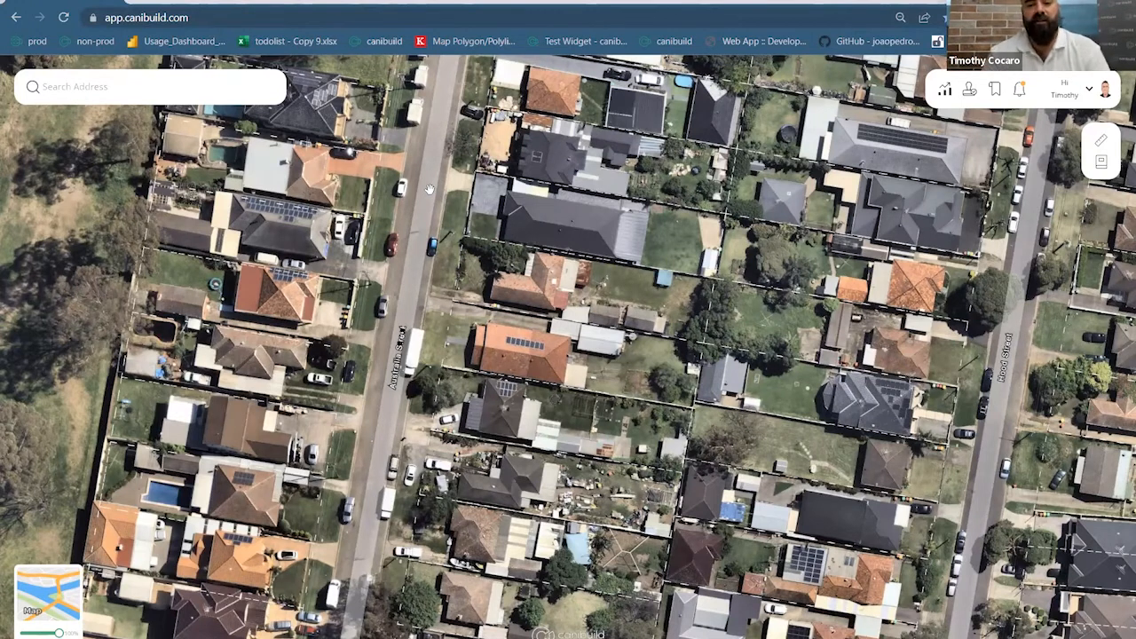
Open the analytics usage dashboard and zoom its map into the Australia and New Zealand clusters
{"action": "left_click", "coordinate": [944, 90]}
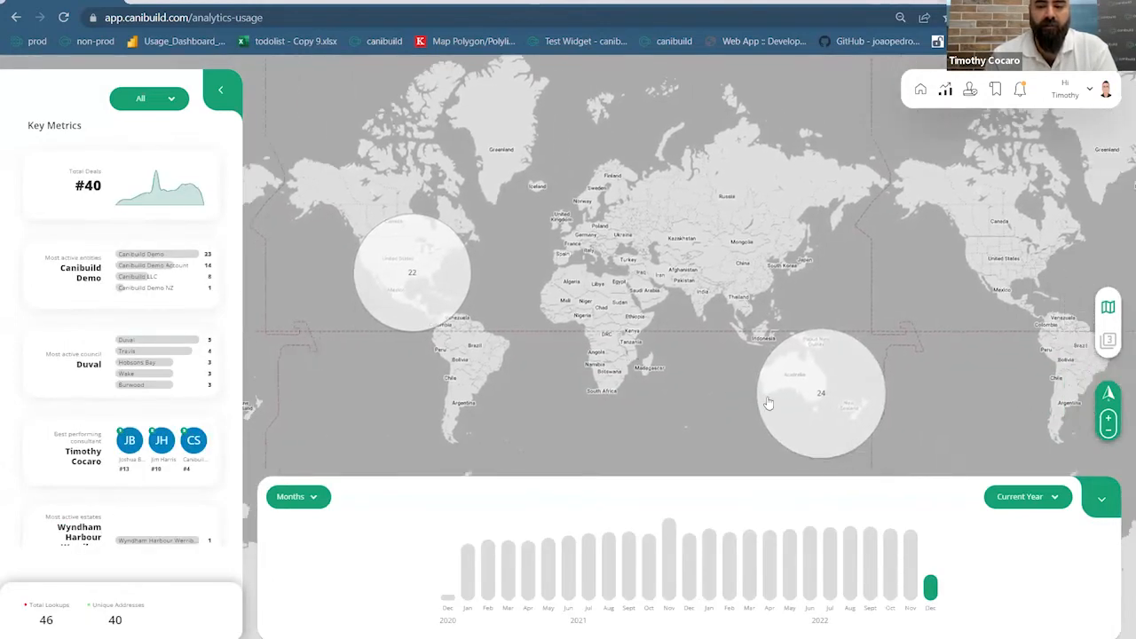
{"action": "left_click", "coordinate": [813, 312]}
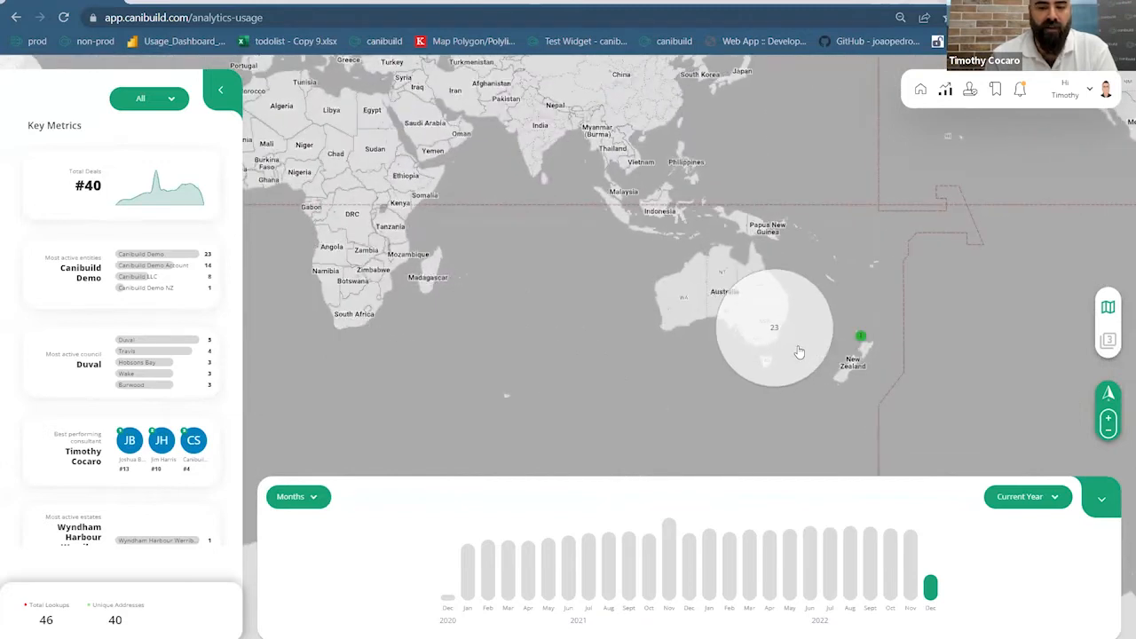
{"action": "scroll", "coordinate": [769, 325], "scroll_direction": "up", "scroll_amount": 1}
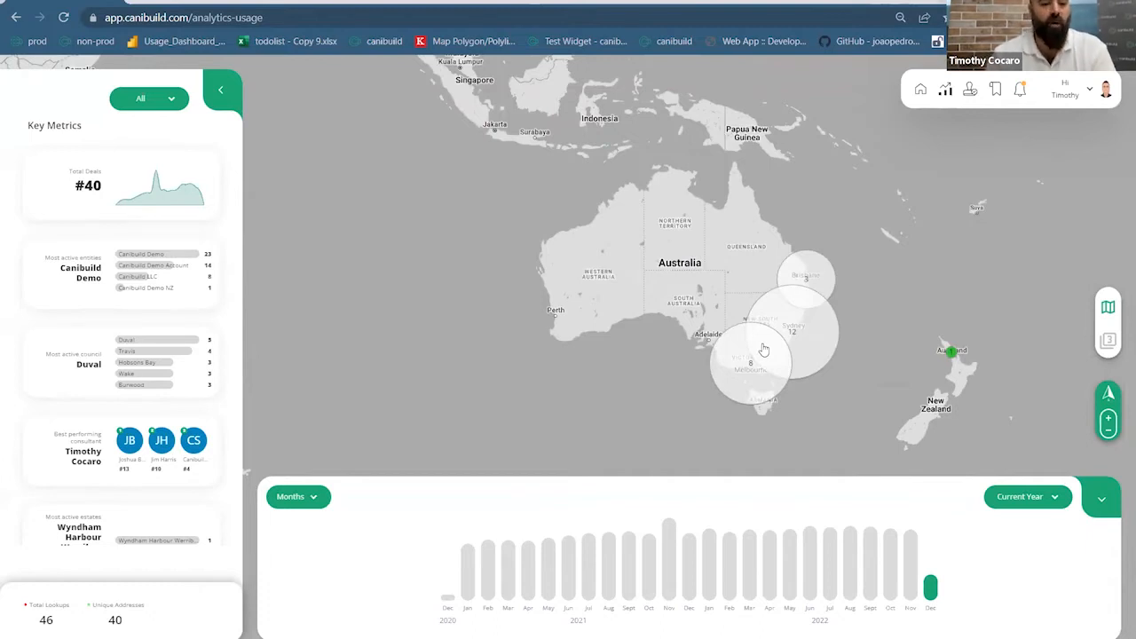
{"action": "scroll", "coordinate": [815, 380], "scroll_direction": "up", "scroll_amount": 1}
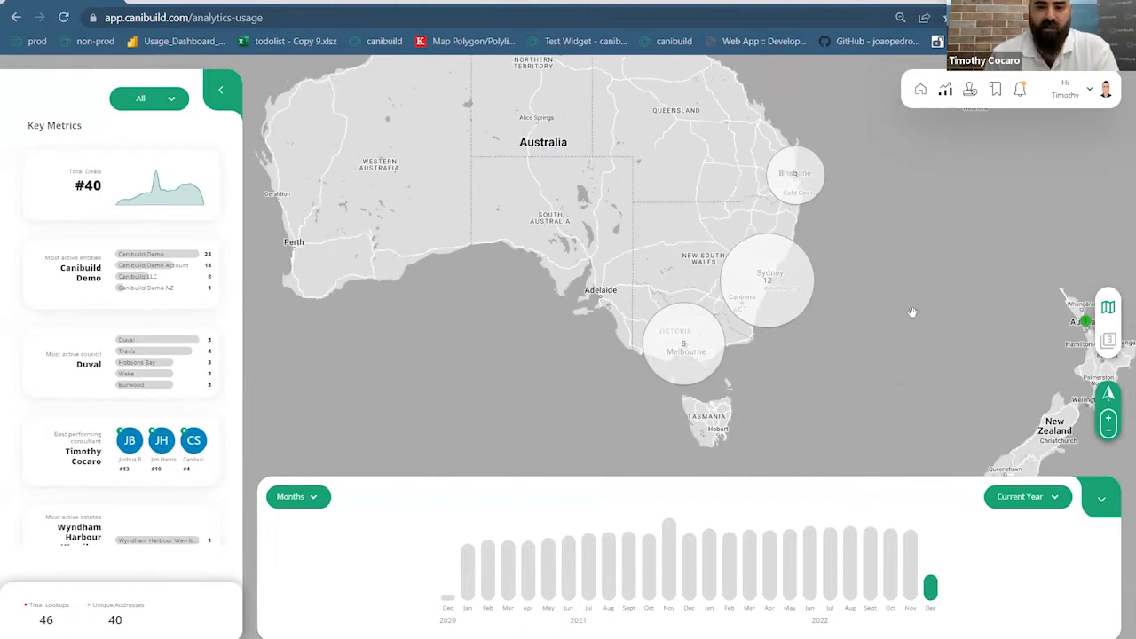
{"action": "left_click_drag", "start_coordinate": [913, 314], "coordinate": [849, 360]}
{"action": "left_click_drag", "start_coordinate": [757, 241], "coordinate": [865, 368]}
Add November to the reporting period, keeping the chart grouped by months
{"action": "left_click", "coordinate": [911, 593]}
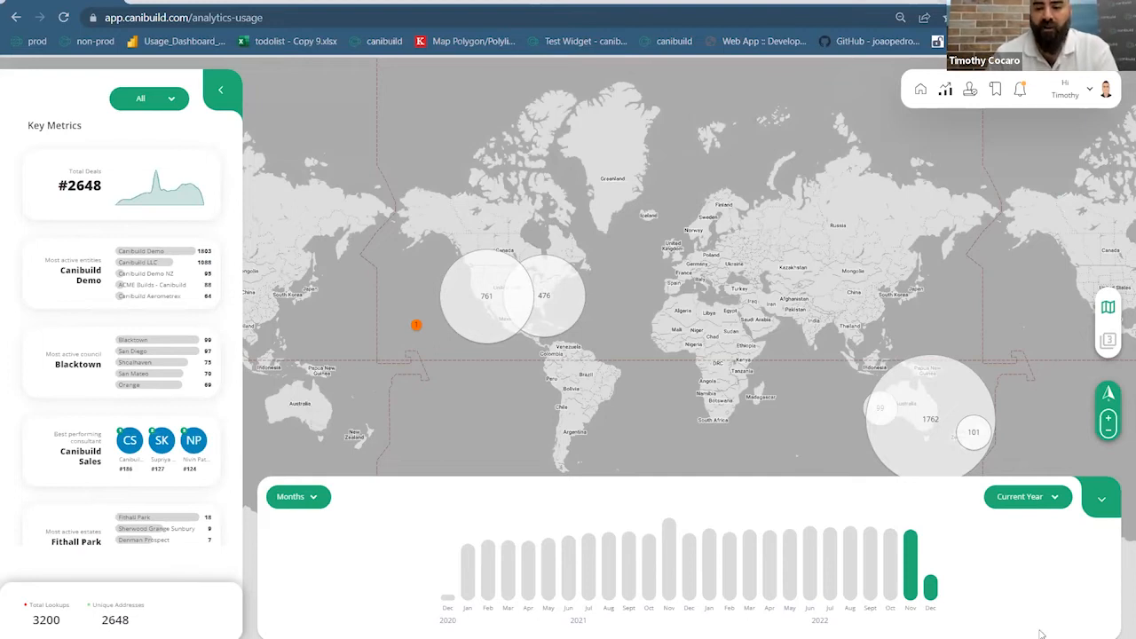
{"action": "left_click", "coordinate": [317, 499]}
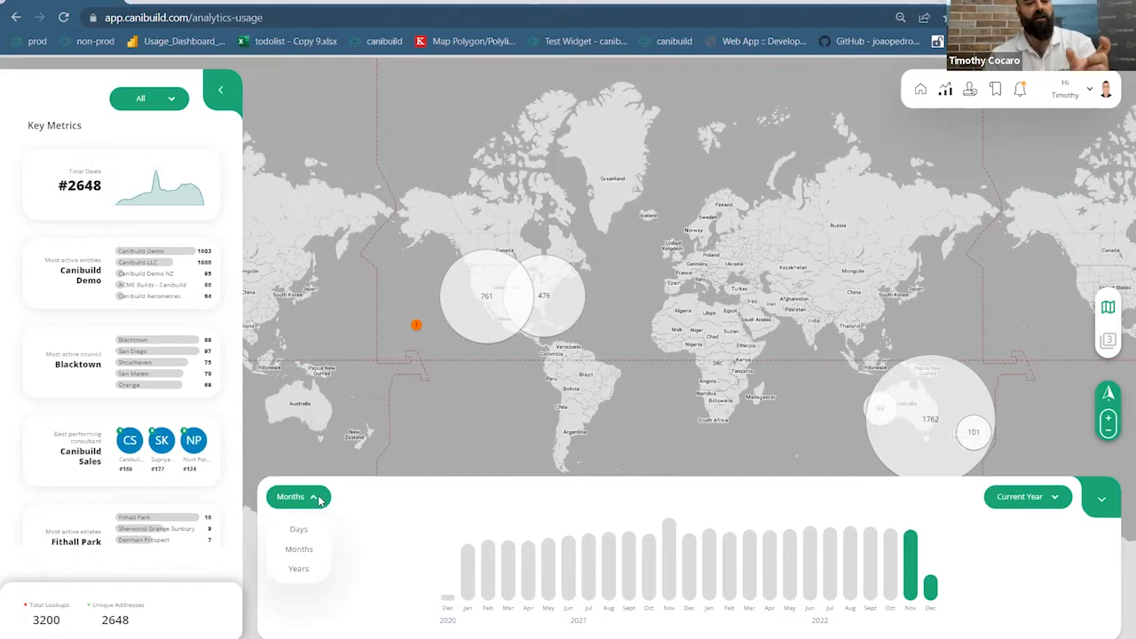
{"action": "left_click", "coordinate": [505, 512]}
Pan and zoom the world map onto Australia's deal clusters
{"action": "left_click_drag", "start_coordinate": [828, 457], "coordinate": [697, 337]}
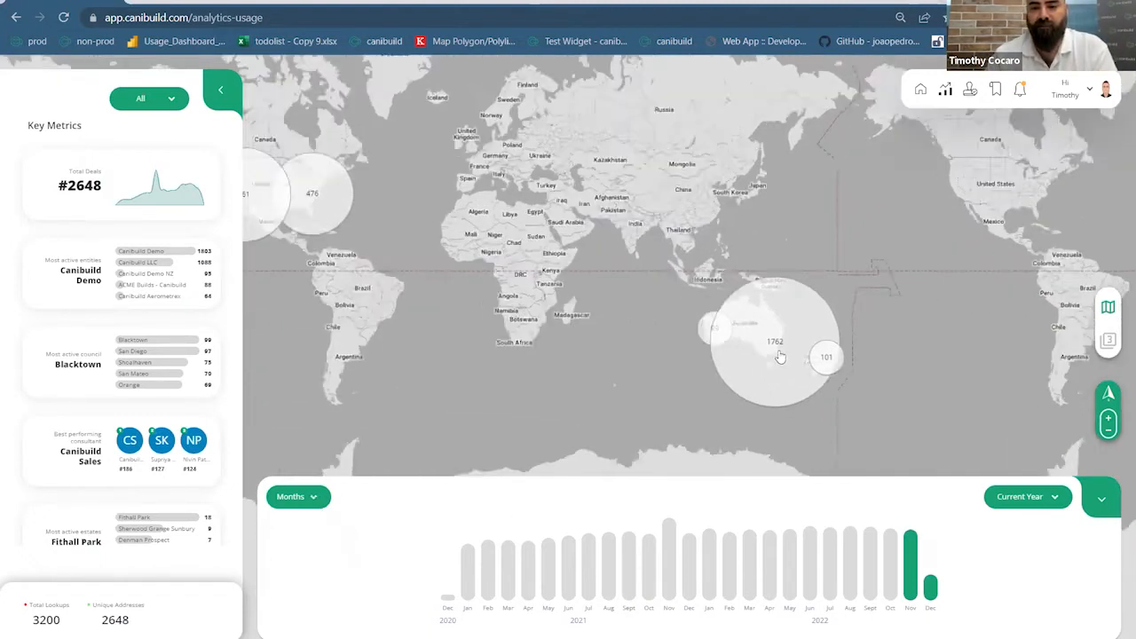
{"action": "scroll", "coordinate": [697, 337], "scroll_direction": "up", "scroll_amount": 2}
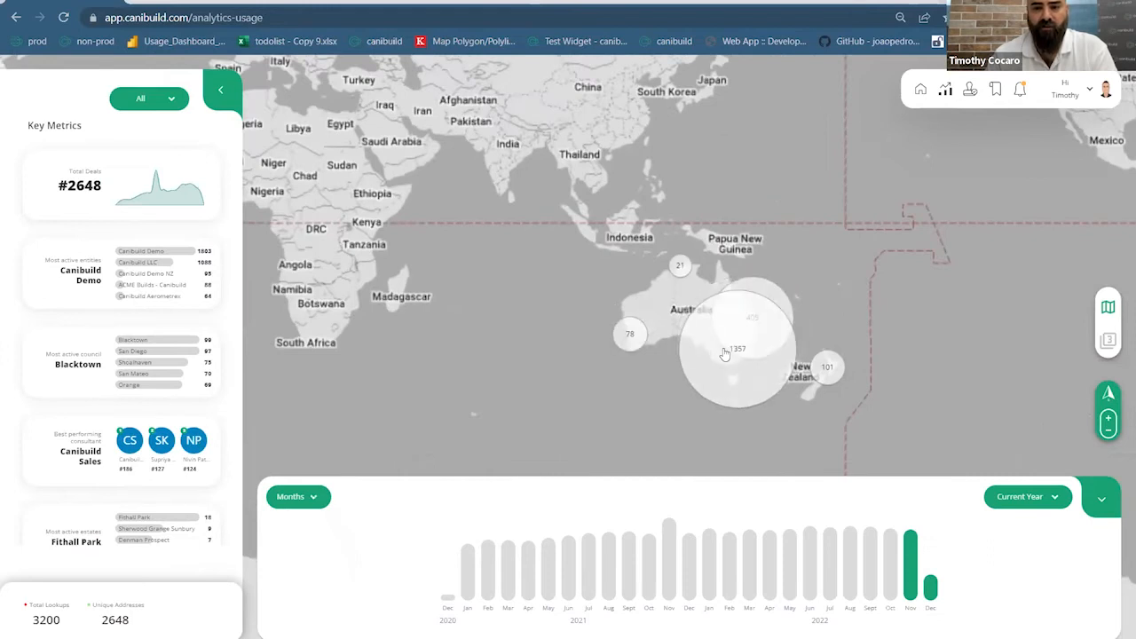
{"action": "left_click", "coordinate": [724, 353]}
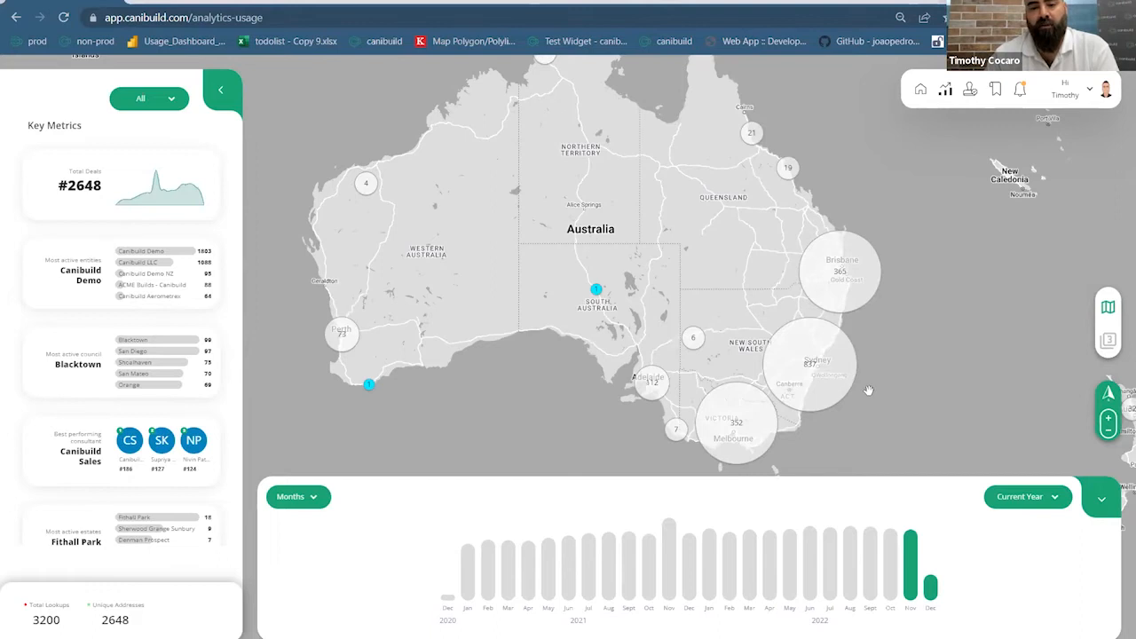
{"action": "scroll", "coordinate": [871, 389], "scroll_direction": "up", "scroll_amount": 2}
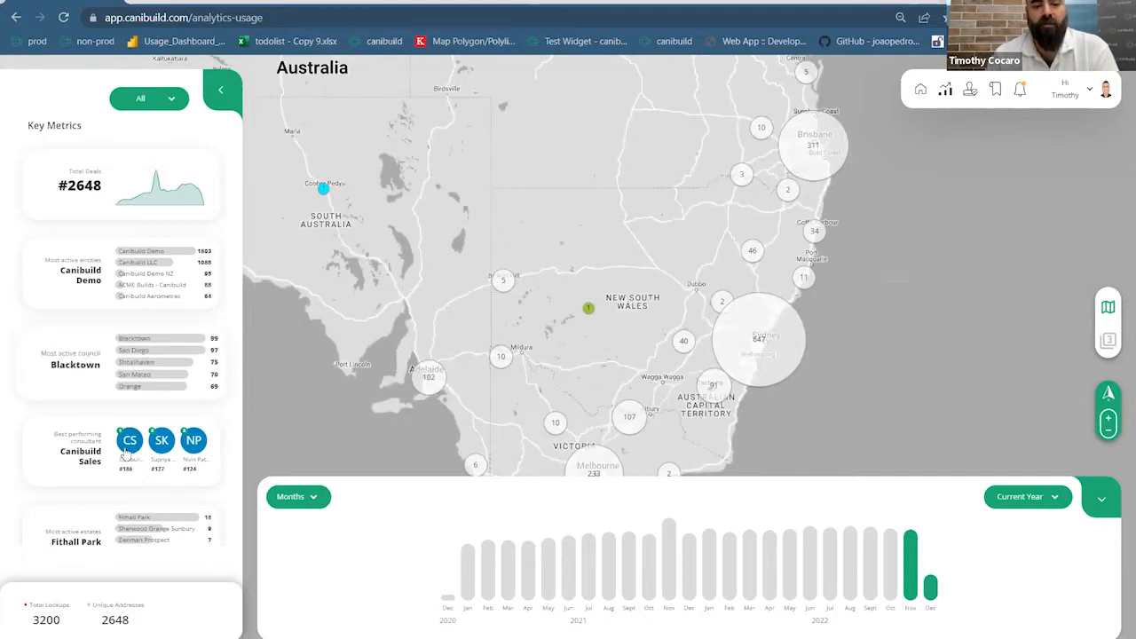
Filter to Blacktown council and open the consultants ranking led by Canibuild Sales at 186
{"action": "left_click", "coordinate": [87, 359]}
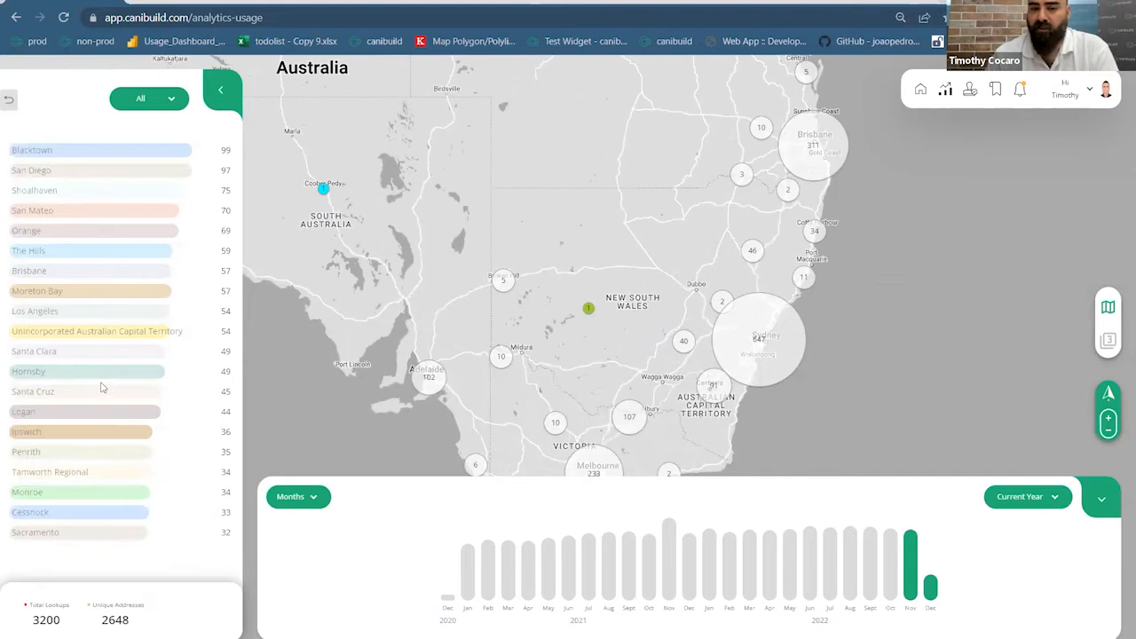
{"action": "left_click", "coordinate": [102, 156]}
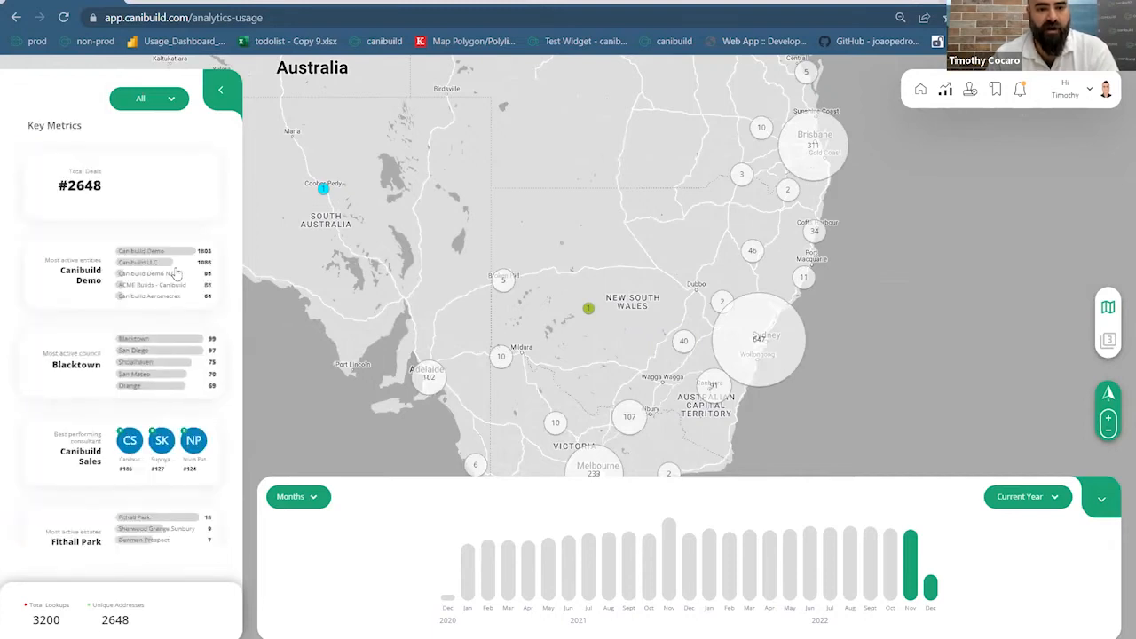
{"action": "scroll", "coordinate": [106, 355], "scroll_direction": "down", "scroll_amount": 1}
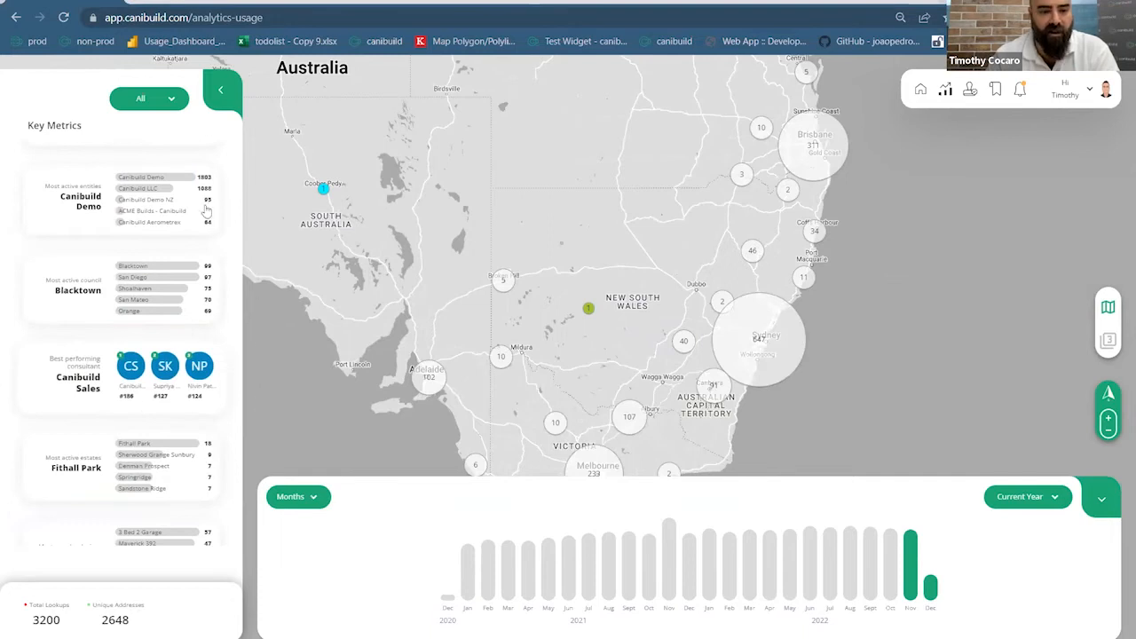
{"action": "left_click", "coordinate": [170, 381]}
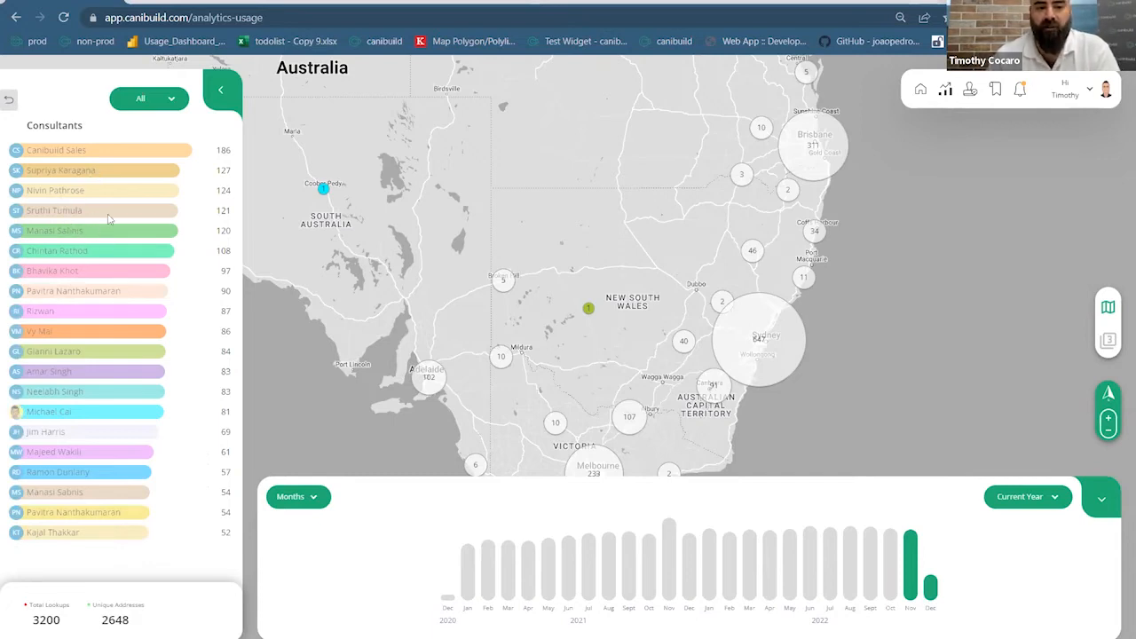
Filter deals by the second-ranked consultant, add and remove another, then clear the filter
{"action": "left_click", "coordinate": [118, 171]}
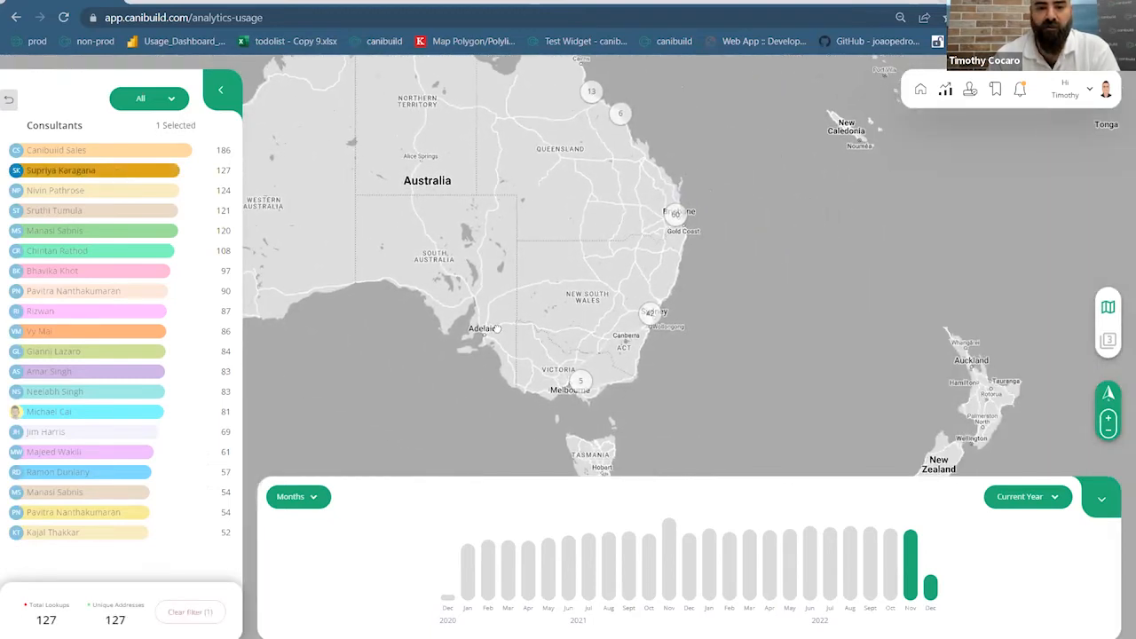
{"action": "left_click", "coordinate": [73, 252]}
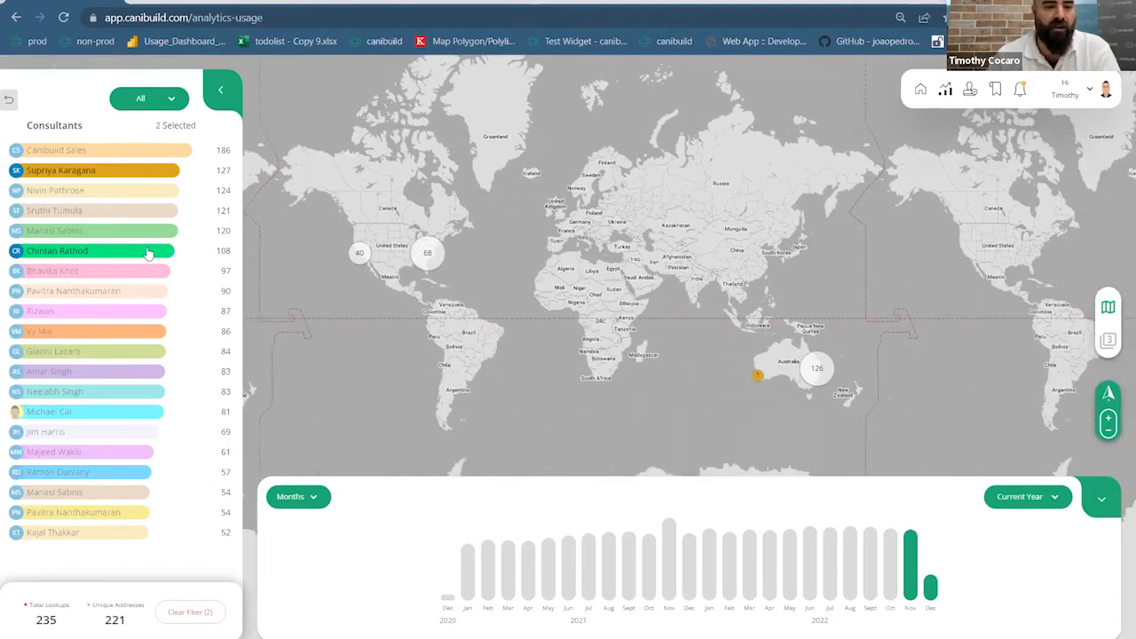
{"action": "left_click", "coordinate": [111, 176]}
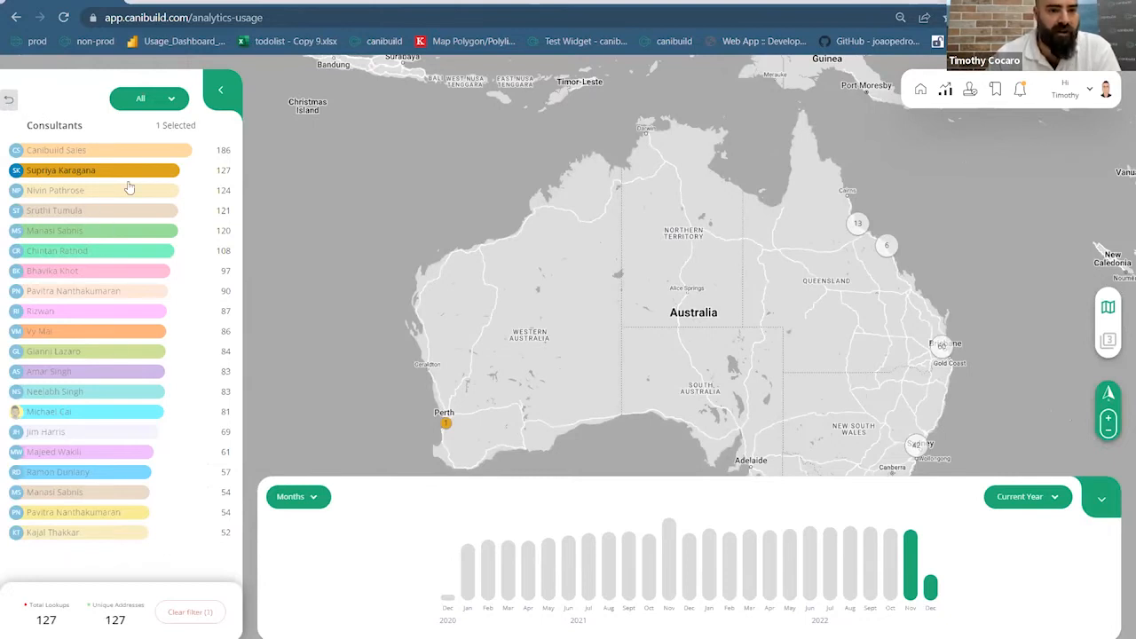
{"action": "left_click", "coordinate": [9, 101]}
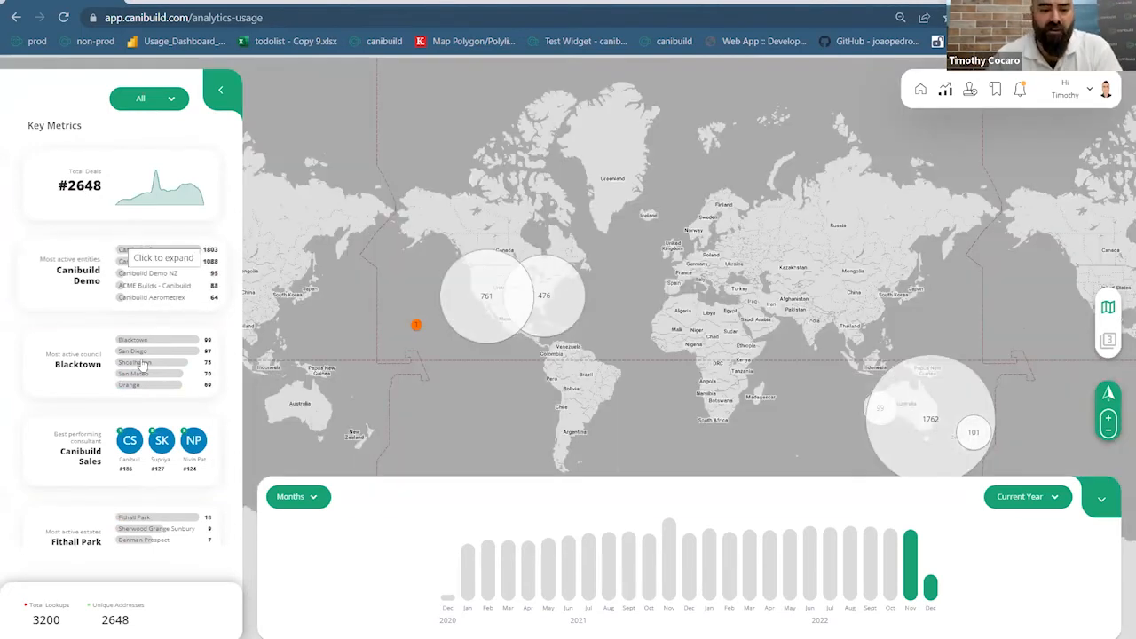
{"action": "scroll", "coordinate": [98, 470], "scroll_direction": "down", "scroll_amount": 3}
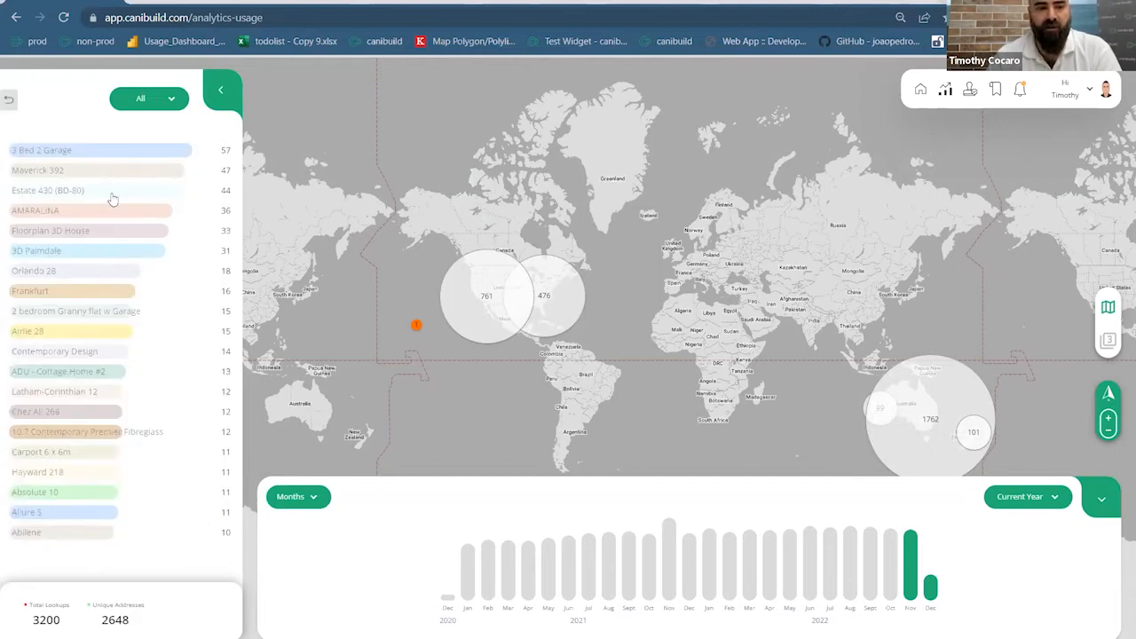
Filter deals to the 3 Bed 2 Garage design and zoom the map onto the Sydney coast
{"action": "left_click", "coordinate": [97, 151]}
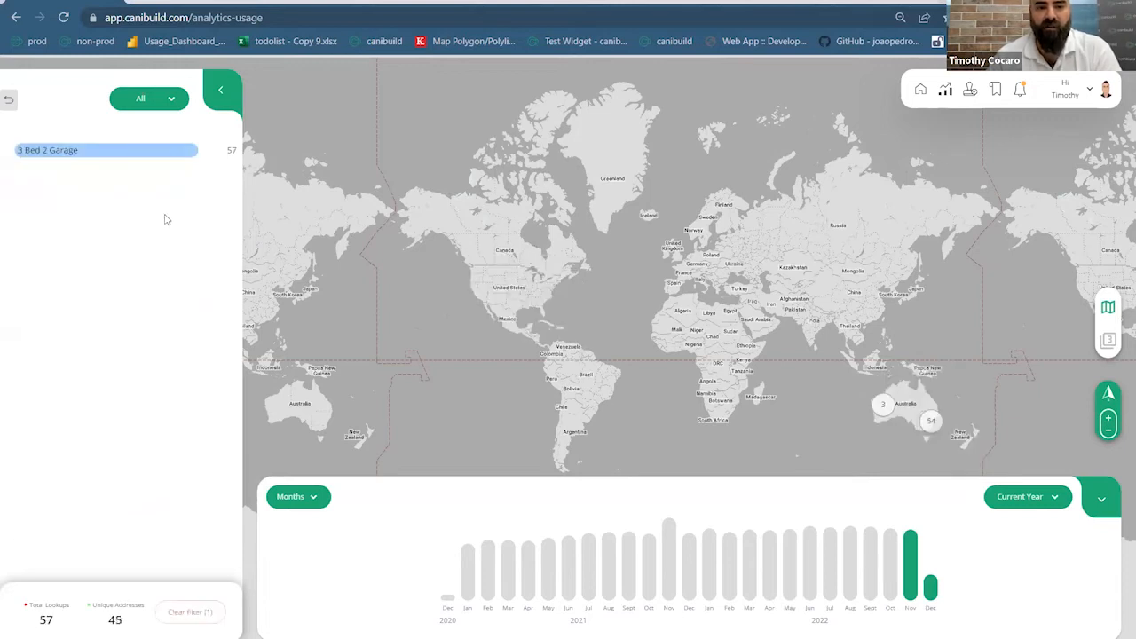
{"action": "left_click_drag", "start_coordinate": [735, 292], "coordinate": [579, 252]}
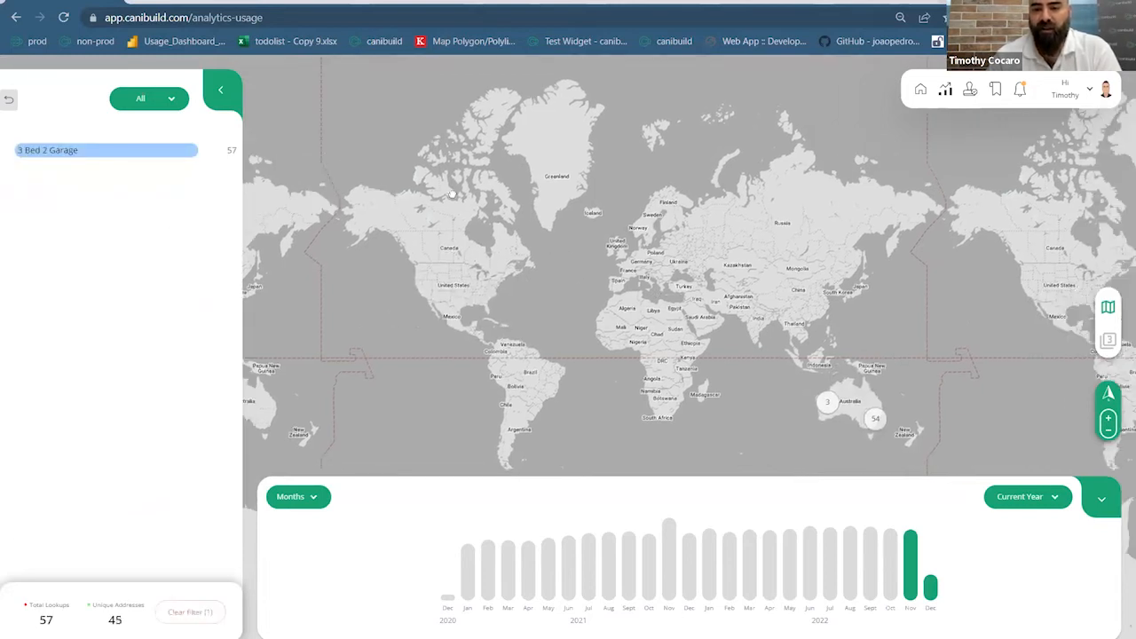
{"action": "left_click_drag", "start_coordinate": [669, 326], "coordinate": [589, 284]}
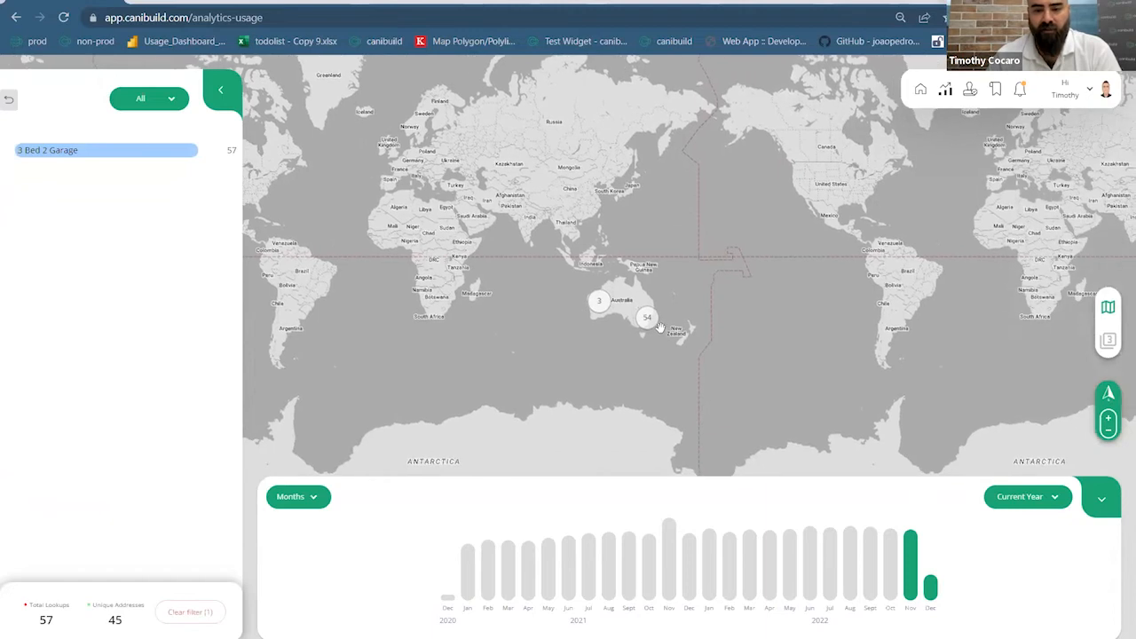
{"action": "scroll", "coordinate": [628, 332], "scroll_direction": "up", "scroll_amount": 5}
{"action": "scroll", "coordinate": [737, 213], "scroll_direction": "up", "scroll_amount": 3}
{"action": "scroll", "coordinate": [737, 206], "scroll_direction": "up", "scroll_amount": 3}
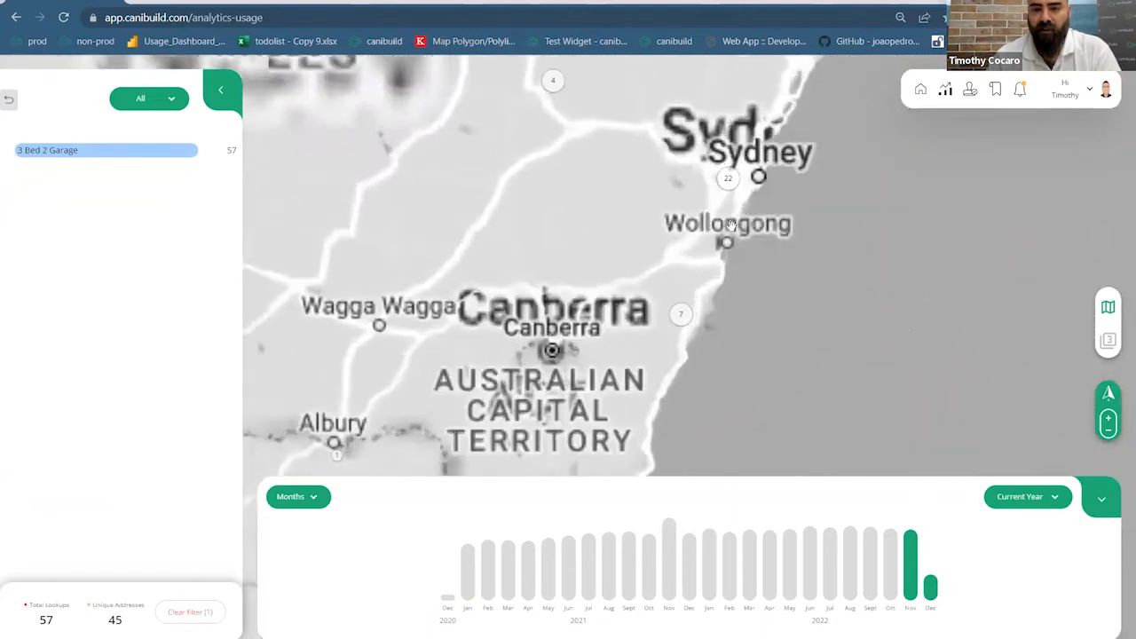
{"action": "scroll", "coordinate": [738, 178], "scroll_direction": "up", "scroll_amount": 1}
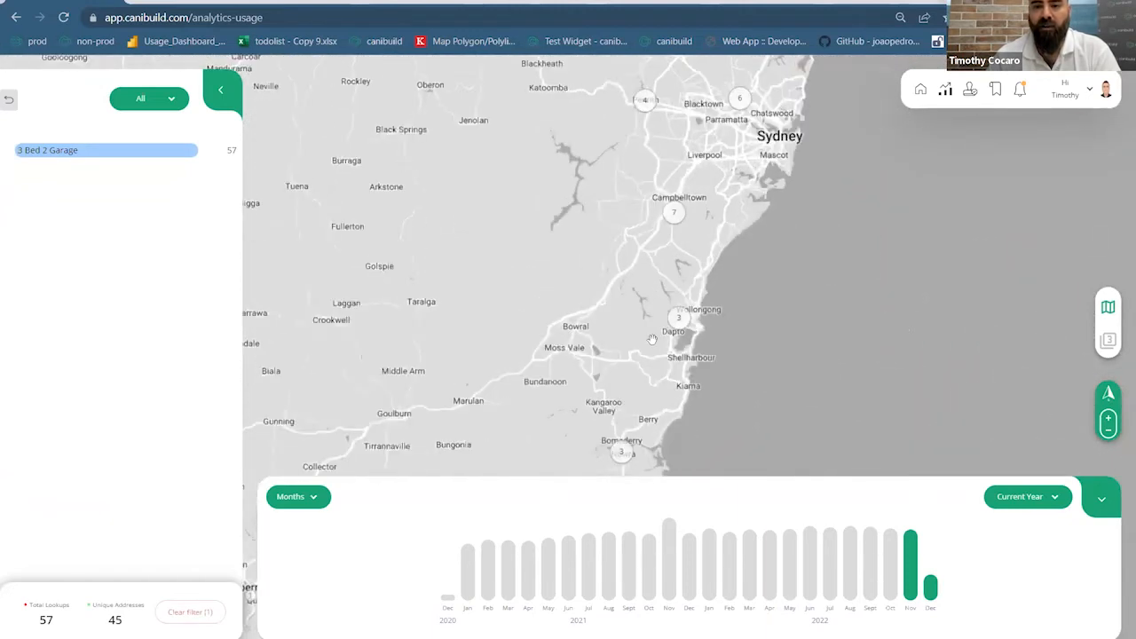
{"action": "left_click_drag", "start_coordinate": [331, 308], "coordinate": [286, 388]}
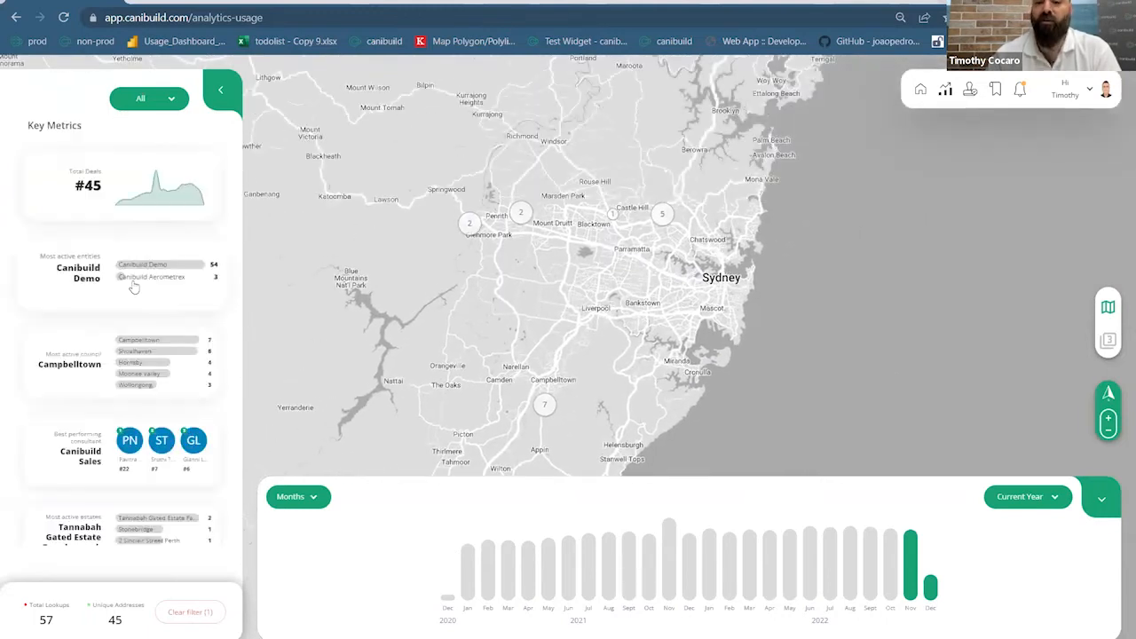
Review the best performing consultants, most ordered items and most active councils lists
{"action": "left_click", "coordinate": [89, 437]}
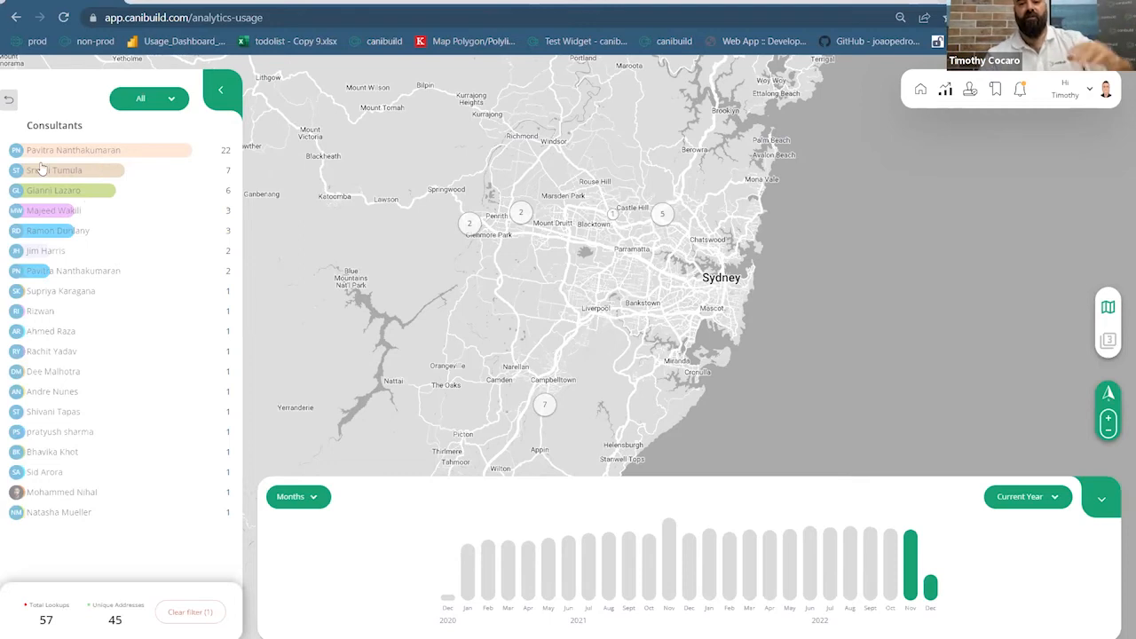
{"action": "left_click", "coordinate": [10, 100]}
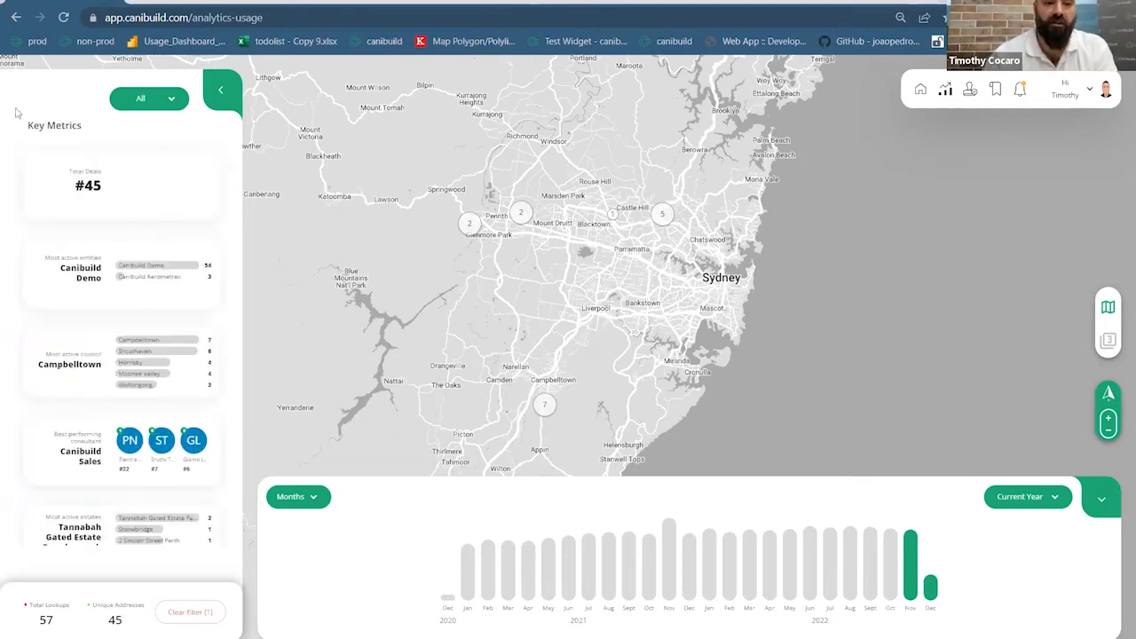
{"action": "scroll", "coordinate": [111, 282], "scroll_direction": "down", "scroll_amount": 2}
{"action": "scroll", "coordinate": [110, 282], "scroll_direction": "down", "scroll_amount": 1}
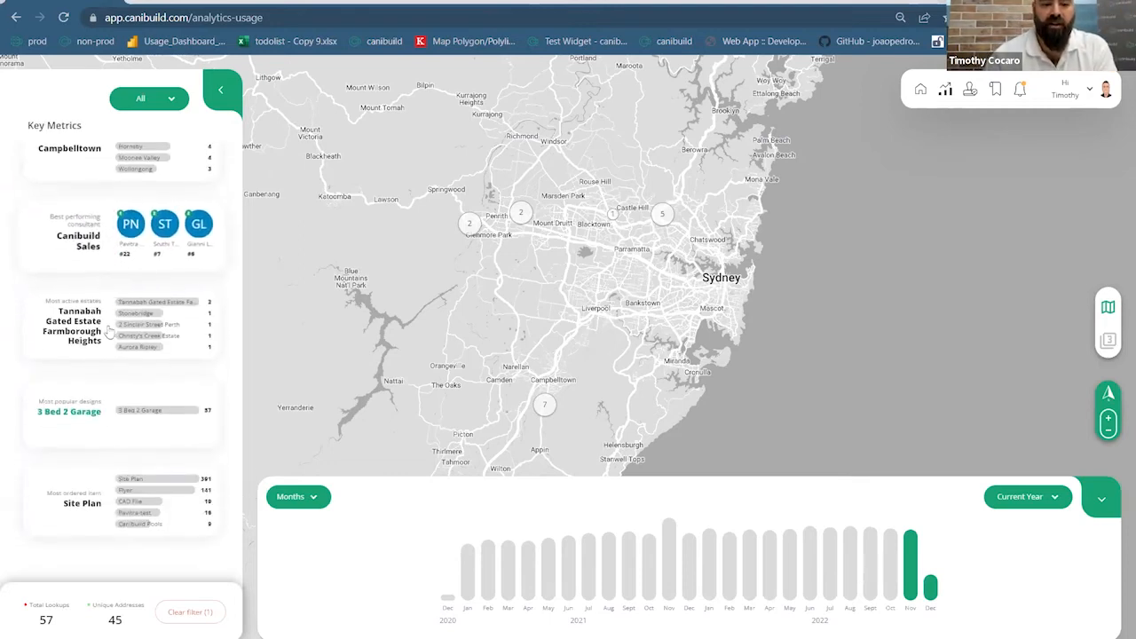
{"action": "left_click", "coordinate": [97, 506]}
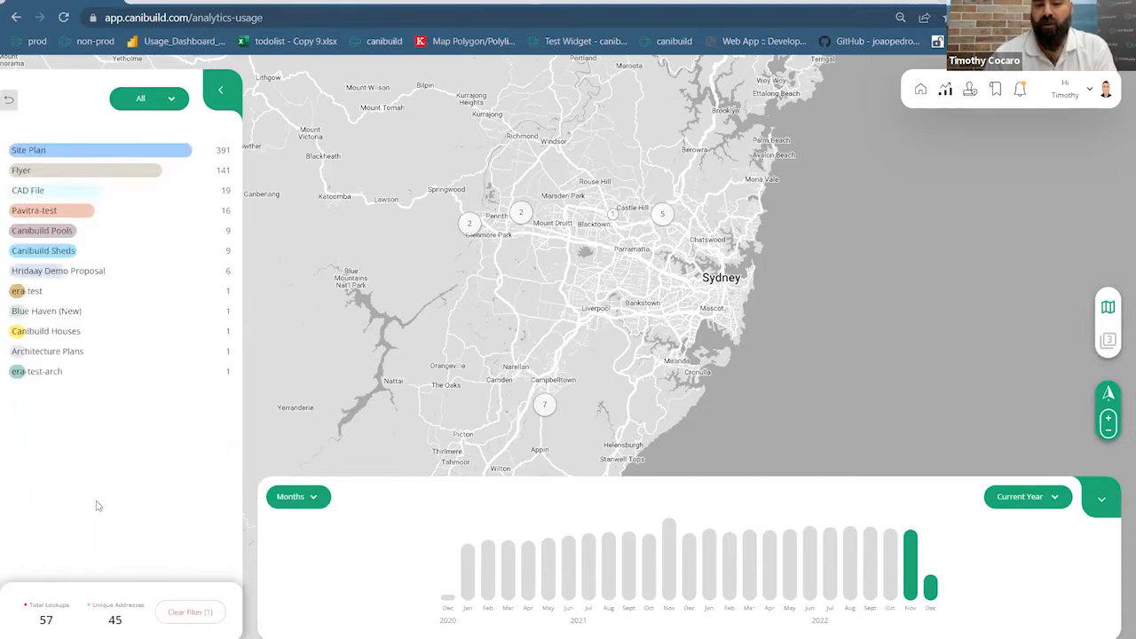
{"action": "left_click", "coordinate": [9, 99]}
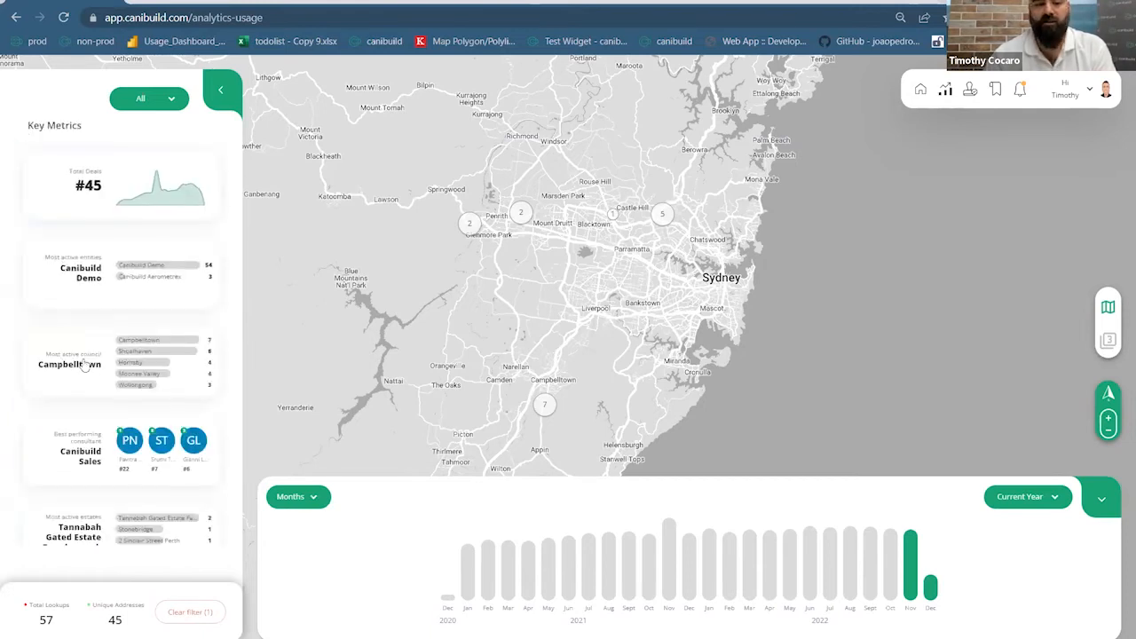
{"action": "left_click", "coordinate": [82, 454]}
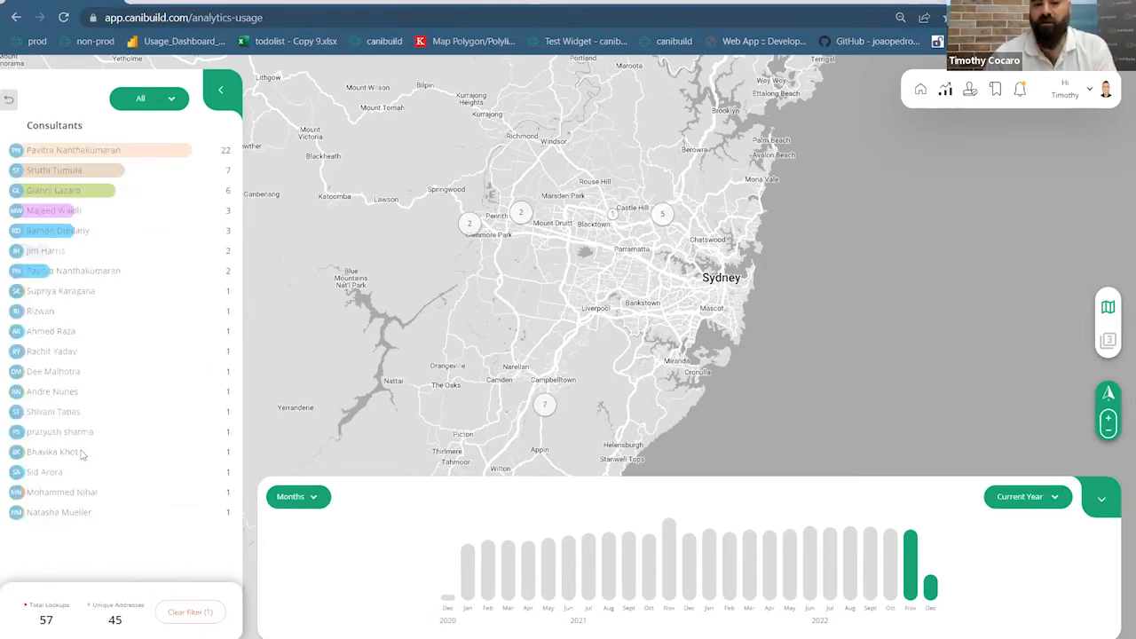
{"action": "left_click", "coordinate": [9, 99]}
{"action": "left_click", "coordinate": [70, 371]}
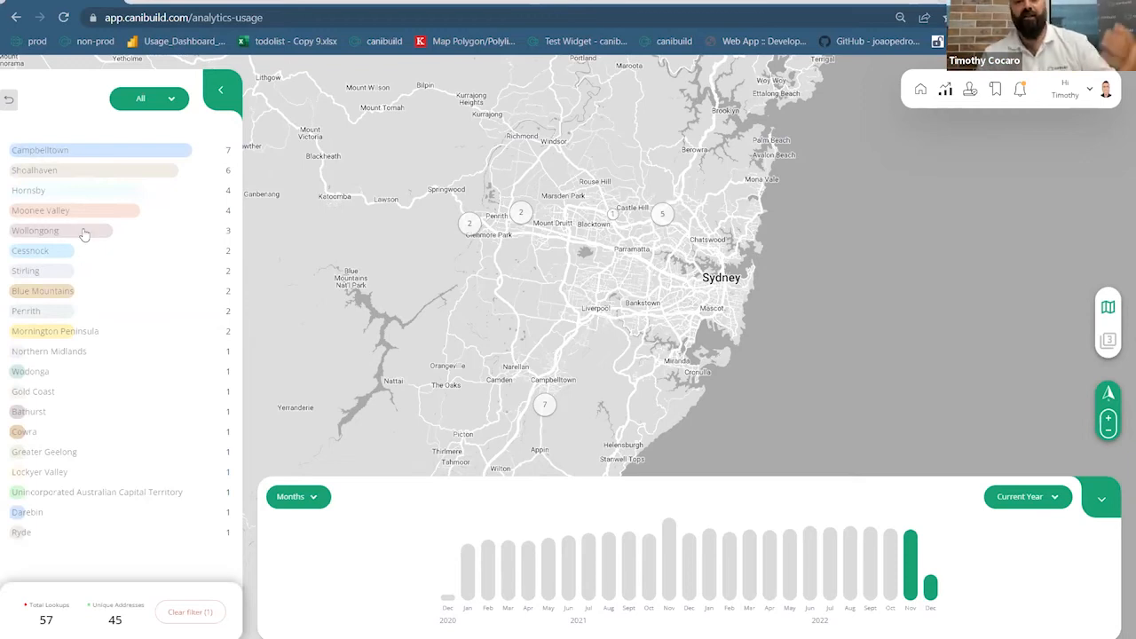
{"action": "left_click", "coordinate": [10, 101]}
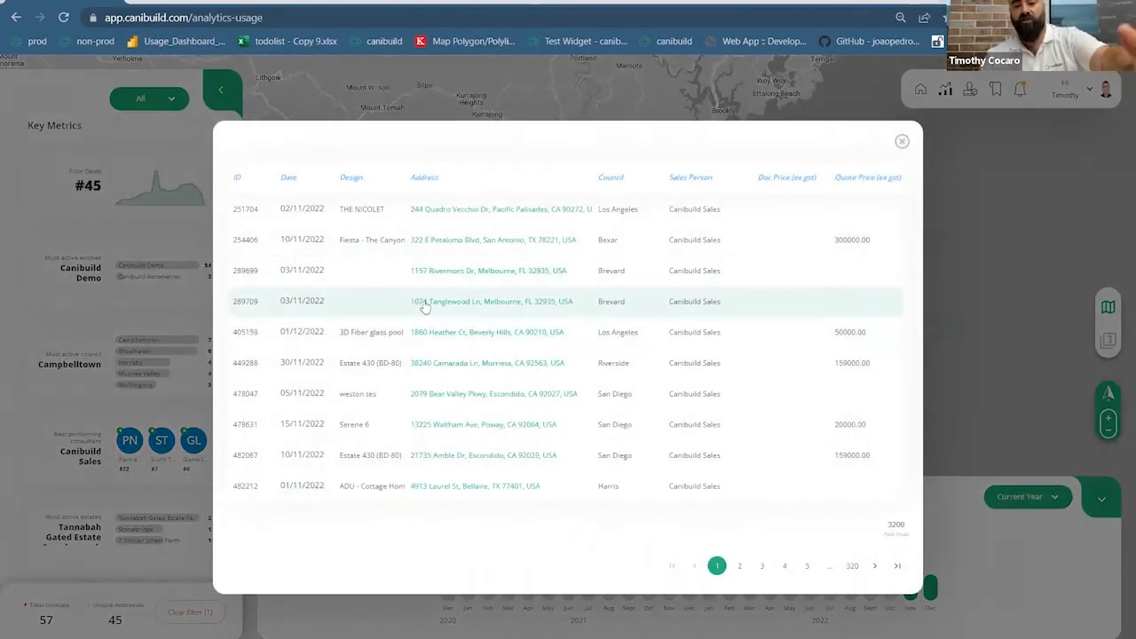
{"action": "left_click", "coordinate": [468, 278]}
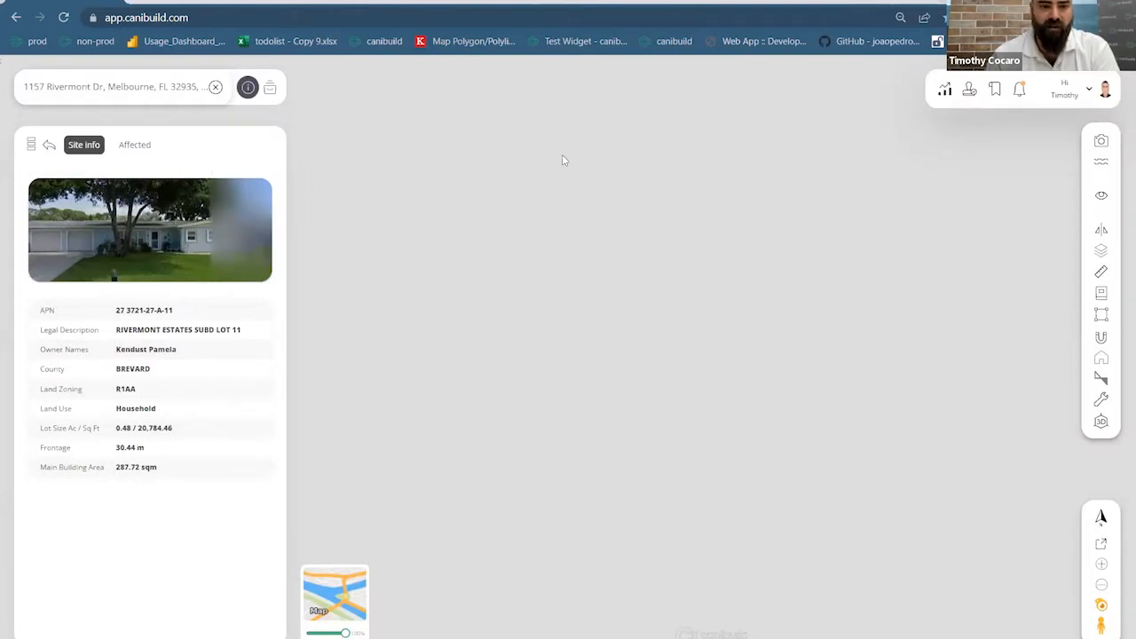
{"action": "left_click", "coordinate": [216, 88]}
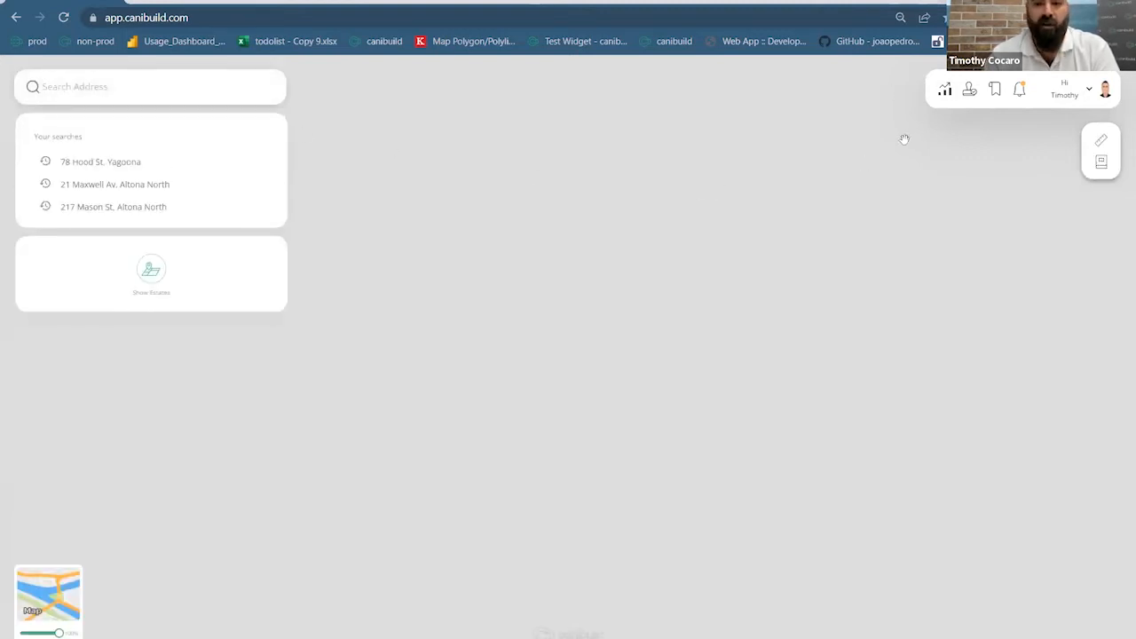
{"action": "left_click", "coordinate": [944, 89]}
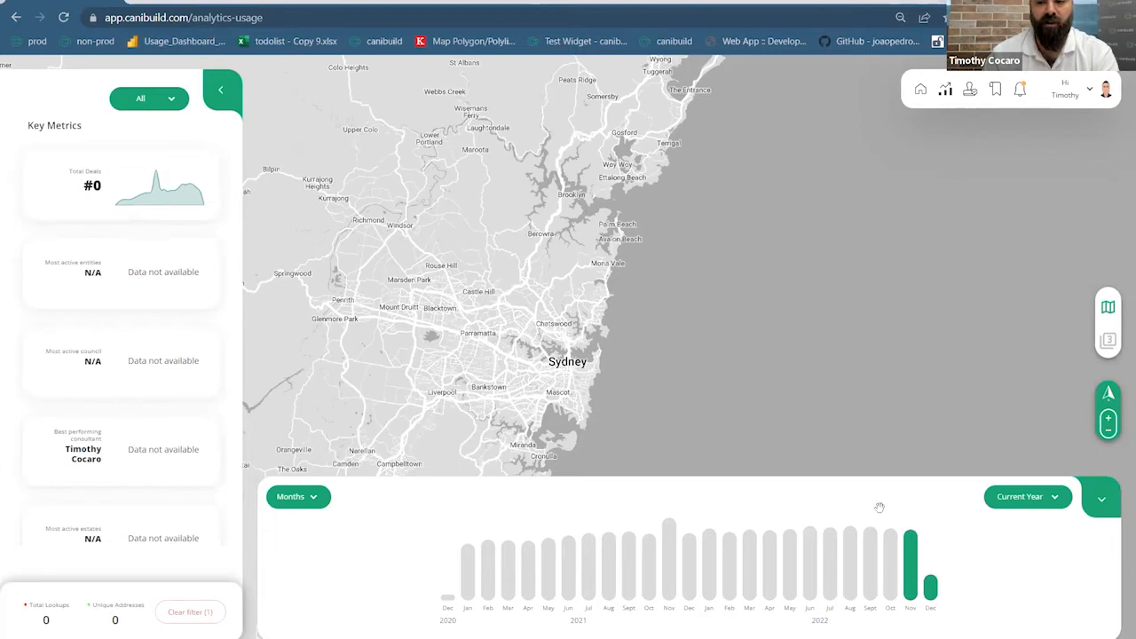
Load the November deals, pan and zoom to Australia, and choose the Dot layer
{"action": "left_click", "coordinate": [909, 580]}
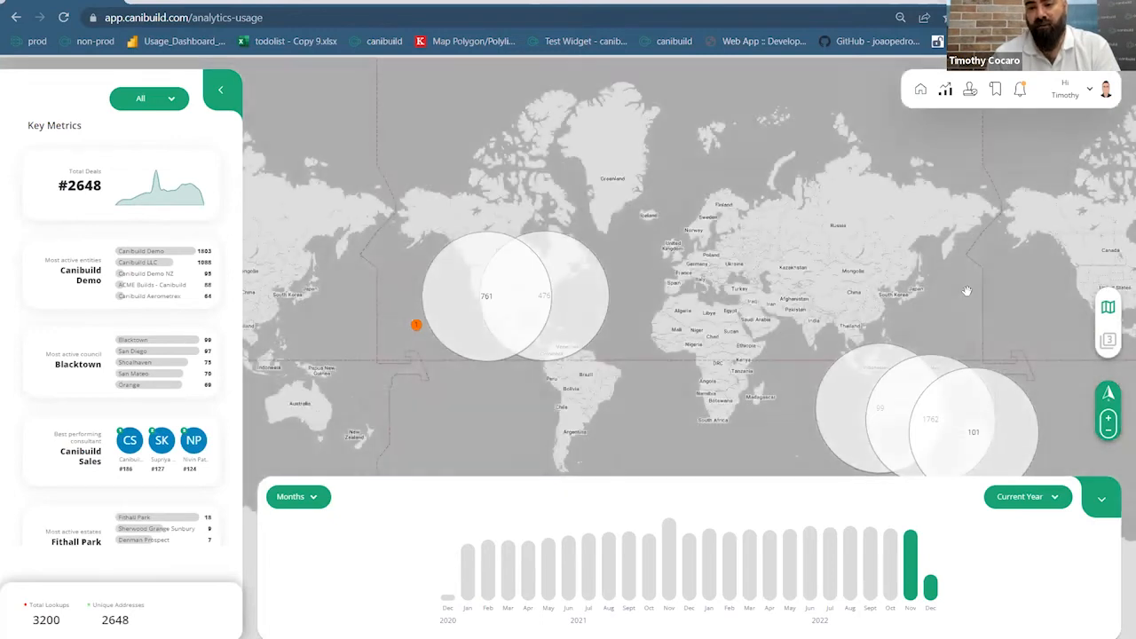
{"action": "left_click_drag", "start_coordinate": [966, 291], "coordinate": [724, 236]}
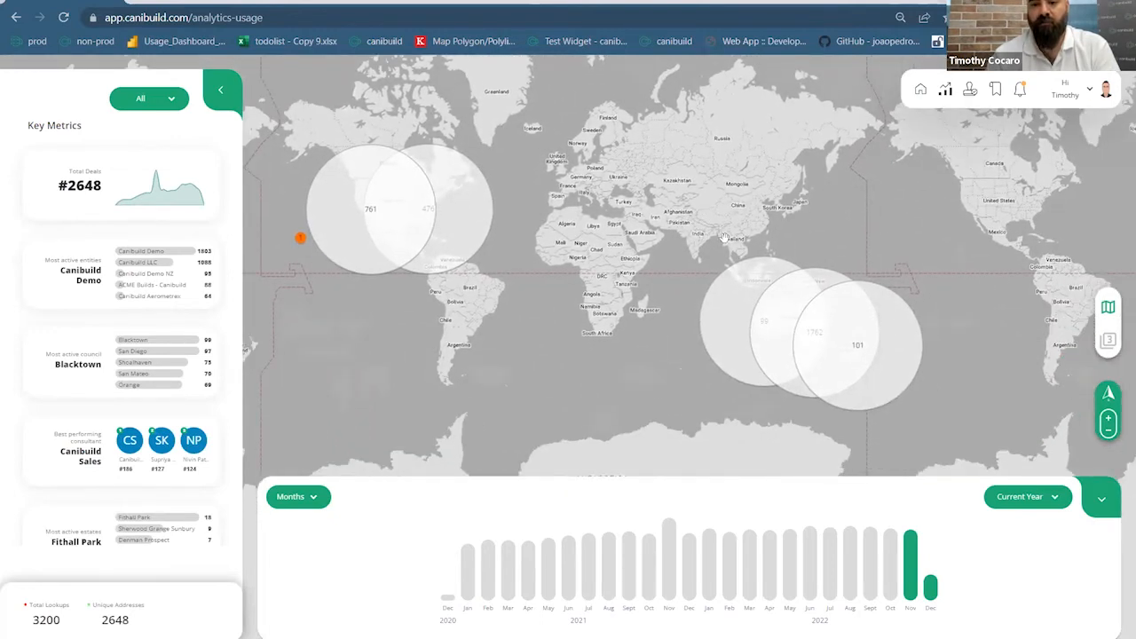
{"action": "left_click", "coordinate": [1108, 418]}
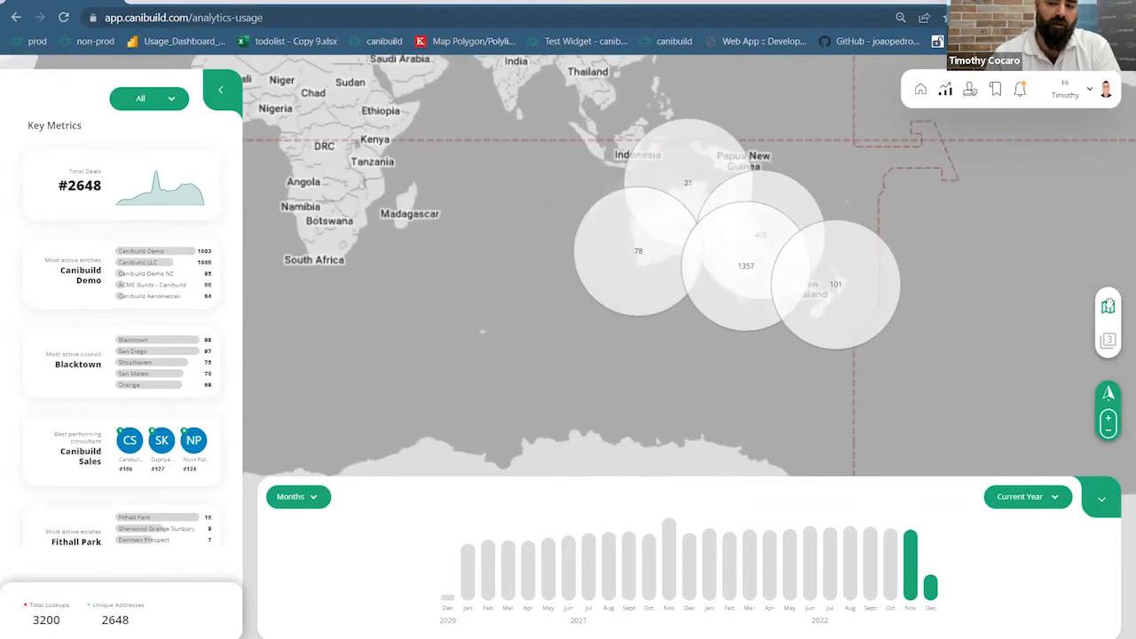
{"action": "left_click", "coordinate": [1107, 305]}
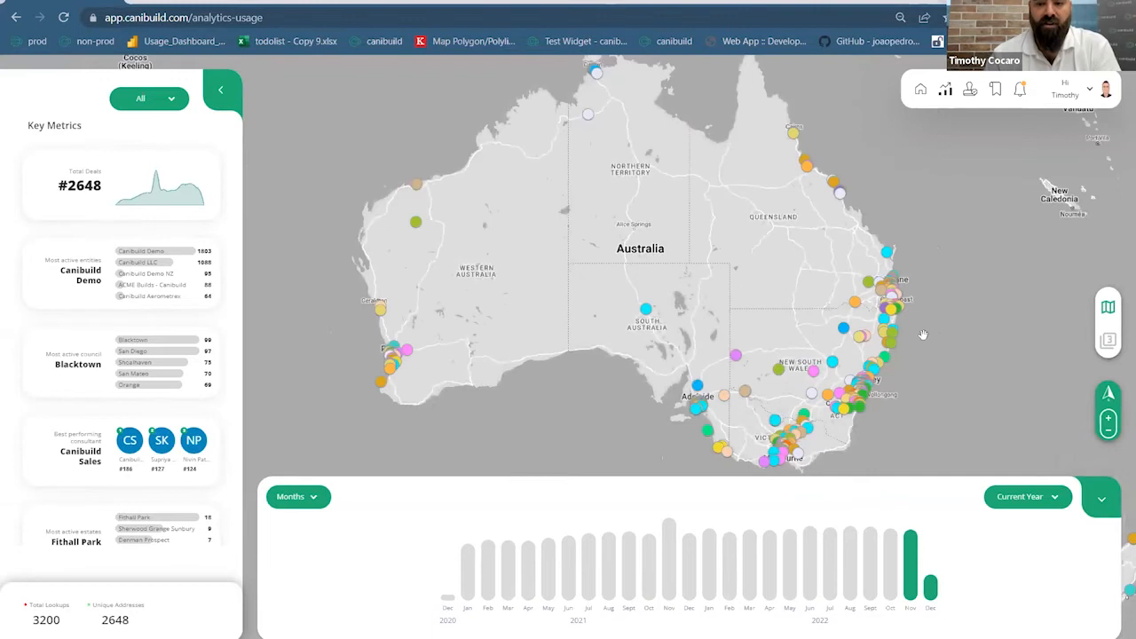
Inspect the Airlie 28 and Era Test deal dots, then switch the map to Heat
{"action": "left_click", "coordinate": [859, 406]}
{"action": "scroll", "coordinate": [874, 416], "scroll_direction": "up", "scroll_amount": 3}
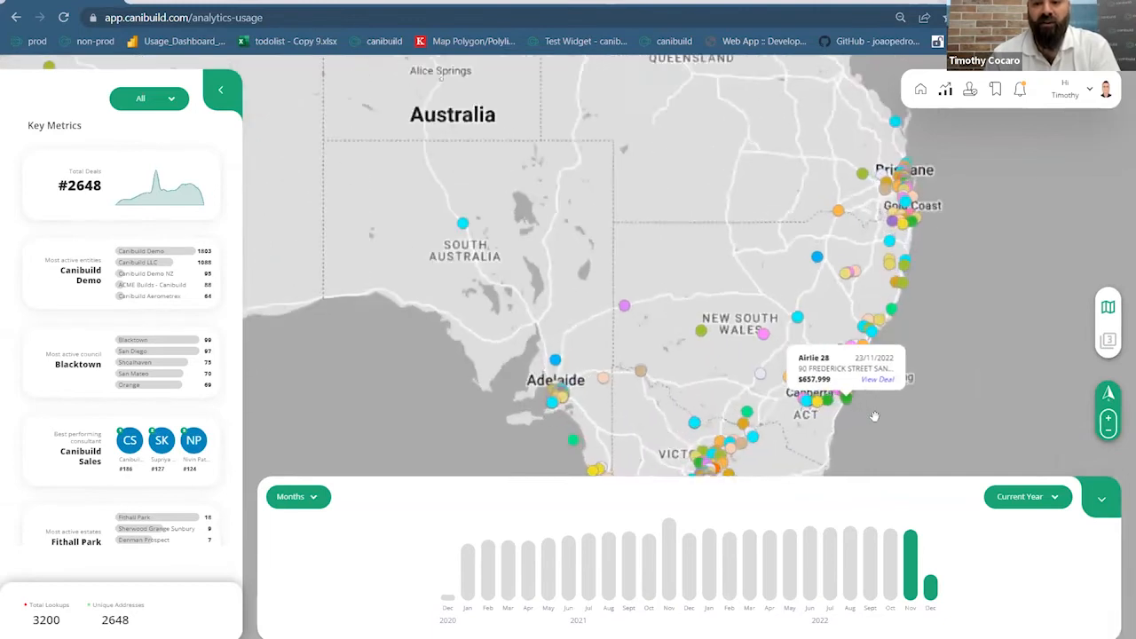
{"action": "scroll", "coordinate": [874, 416], "scroll_direction": "up", "scroll_amount": 1}
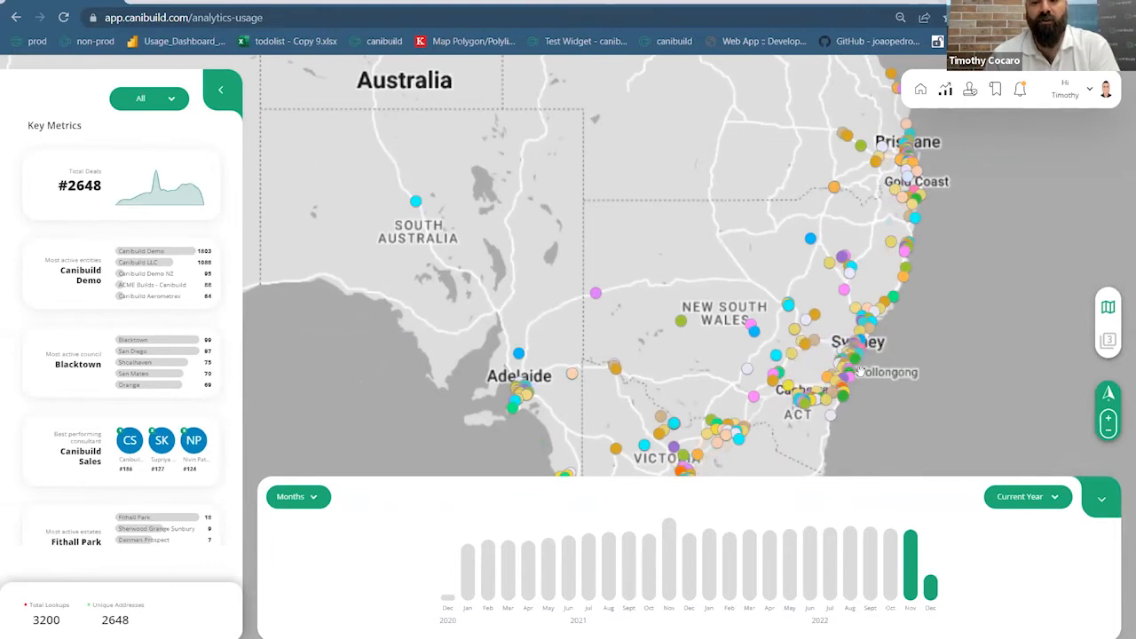
{"action": "left_click", "coordinate": [859, 370]}
{"action": "scroll", "coordinate": [853, 341], "scroll_direction": "up", "scroll_amount": 3}
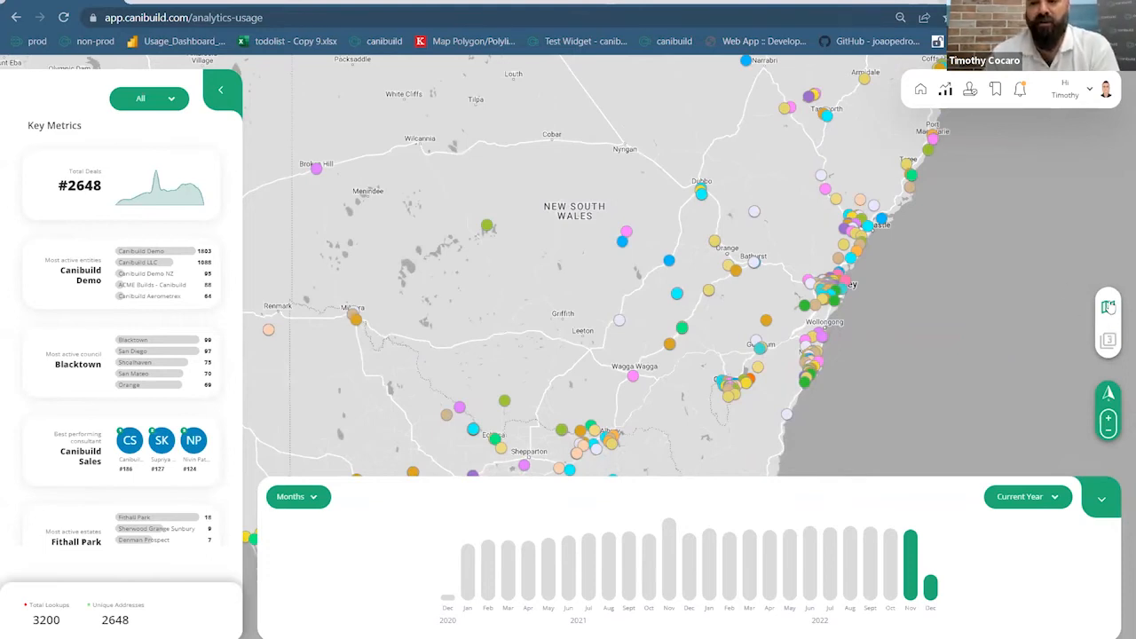
{"action": "left_click", "coordinate": [1107, 308]}
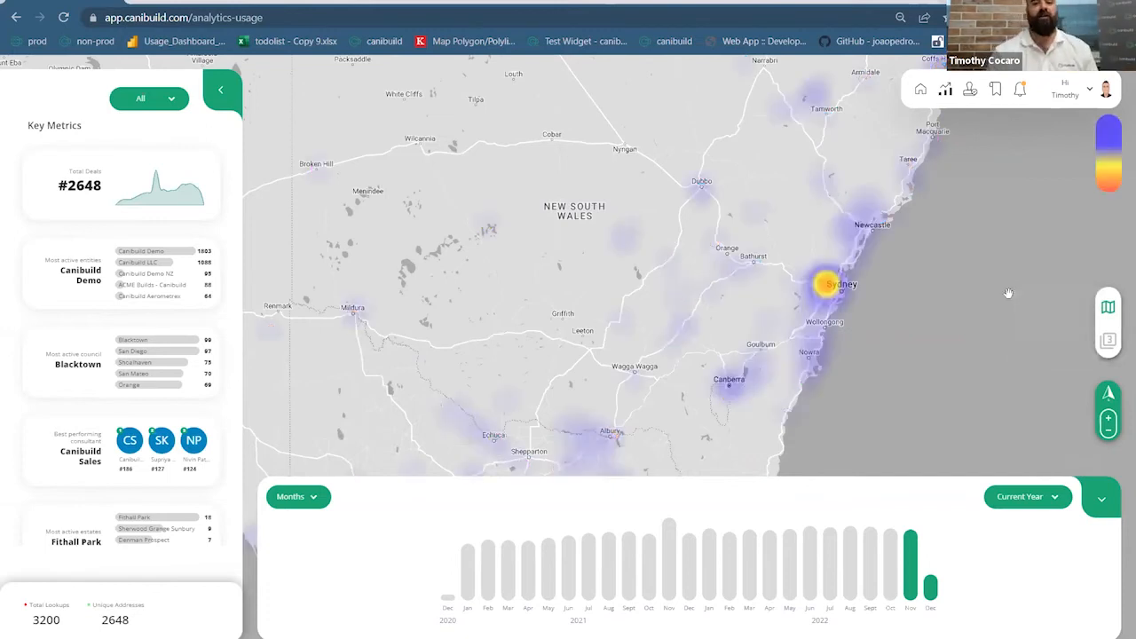
Zoom in on the Sydney heatmap hotspot, then return to the home map
{"action": "scroll", "coordinate": [840, 284], "scroll_direction": "up", "scroll_amount": 2}
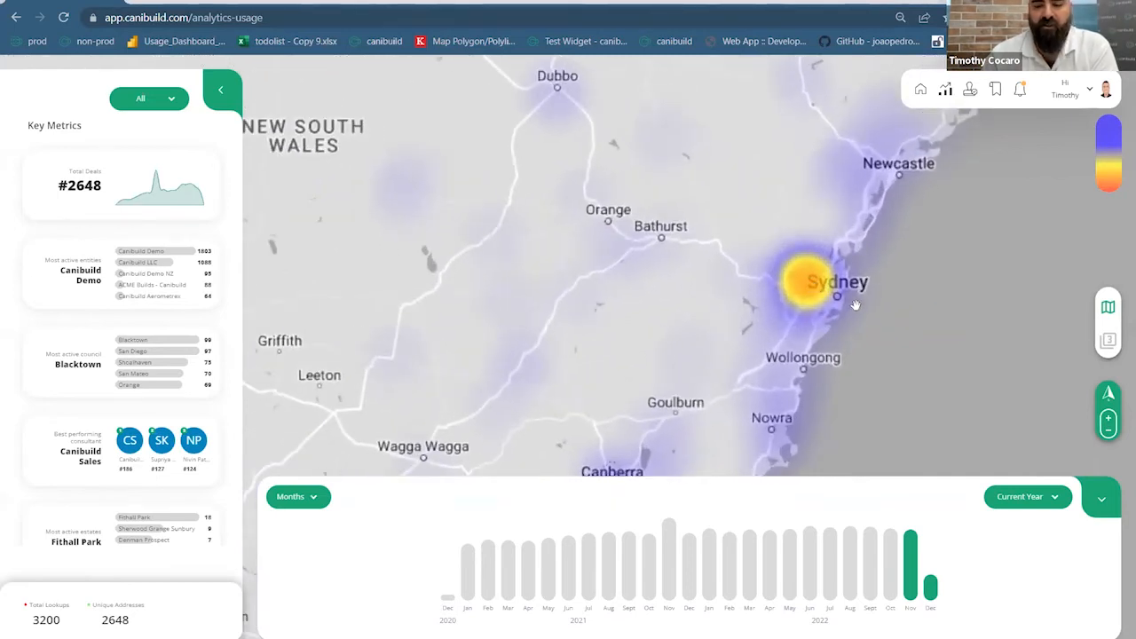
{"action": "scroll", "coordinate": [852, 302], "scroll_direction": "up", "scroll_amount": 2}
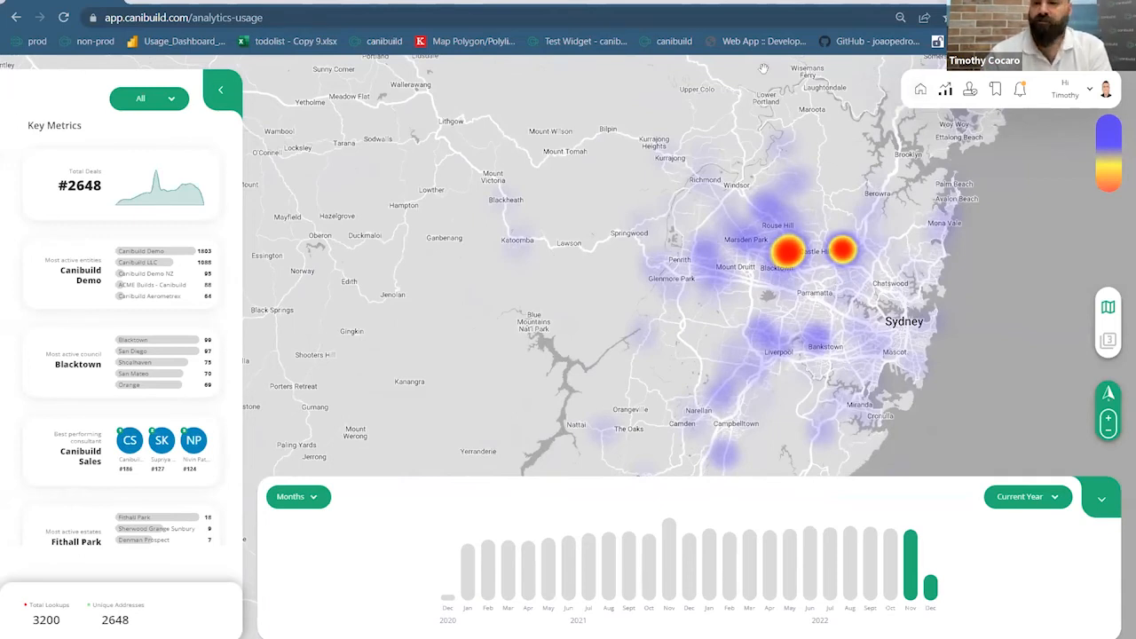
{"action": "left_click", "coordinate": [921, 92]}
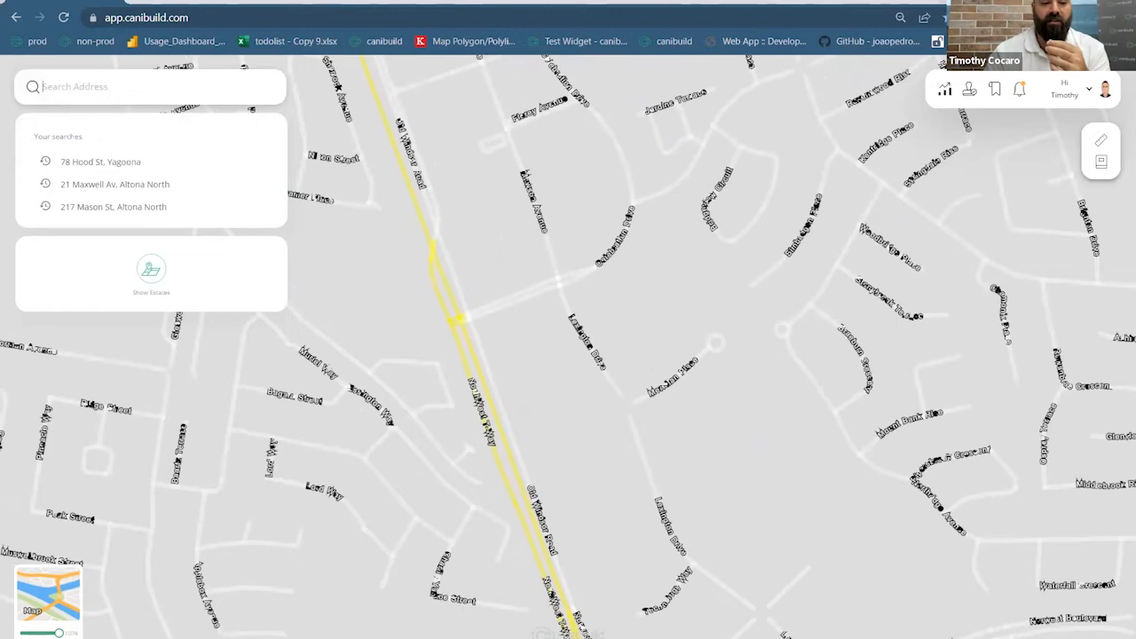
Switch the base layer to the street map and zoom out around Bella Vista and Old Windsor Rd
{"action": "left_click", "coordinate": [68, 605]}
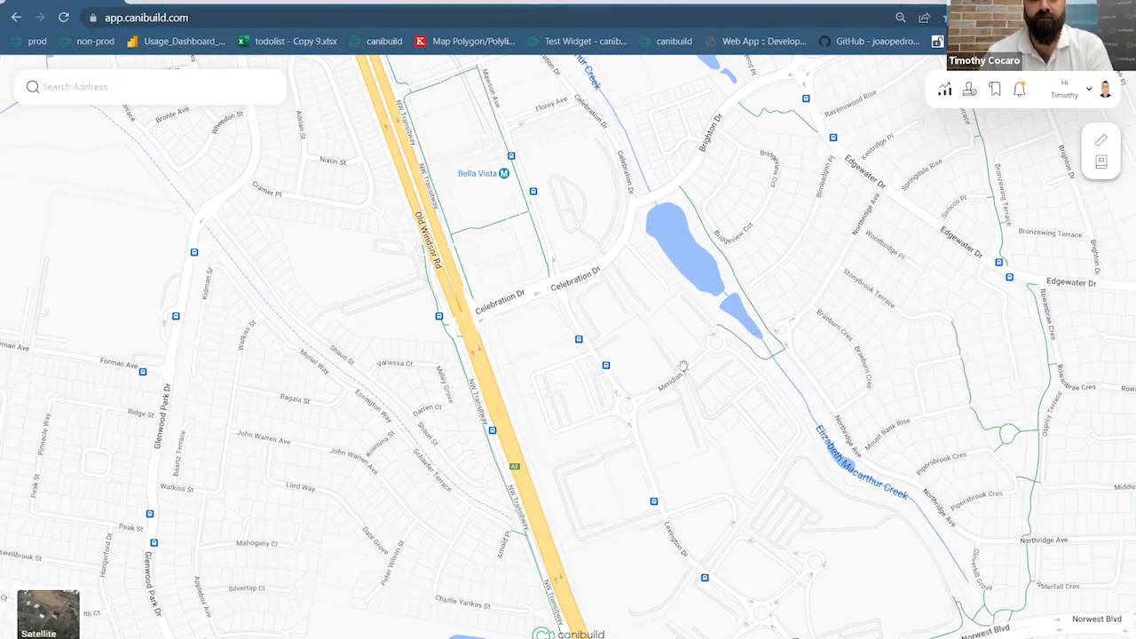
{"action": "scroll", "coordinate": [632, 334], "scroll_direction": "down", "scroll_amount": 1}
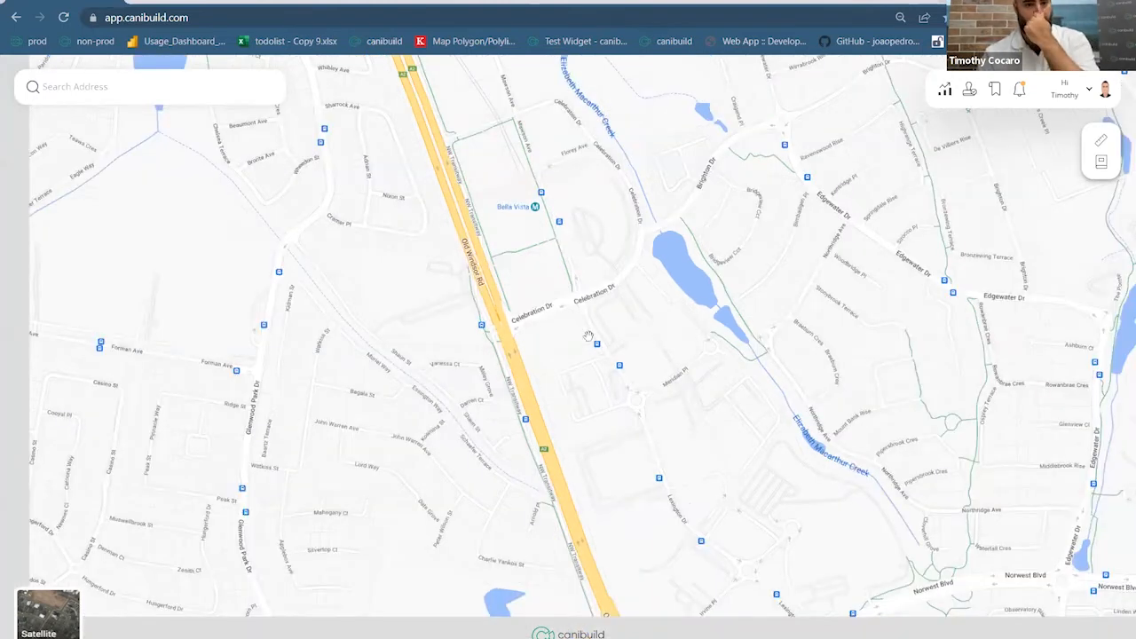
{"action": "scroll", "coordinate": [587, 335], "scroll_direction": "down", "scroll_amount": 1}
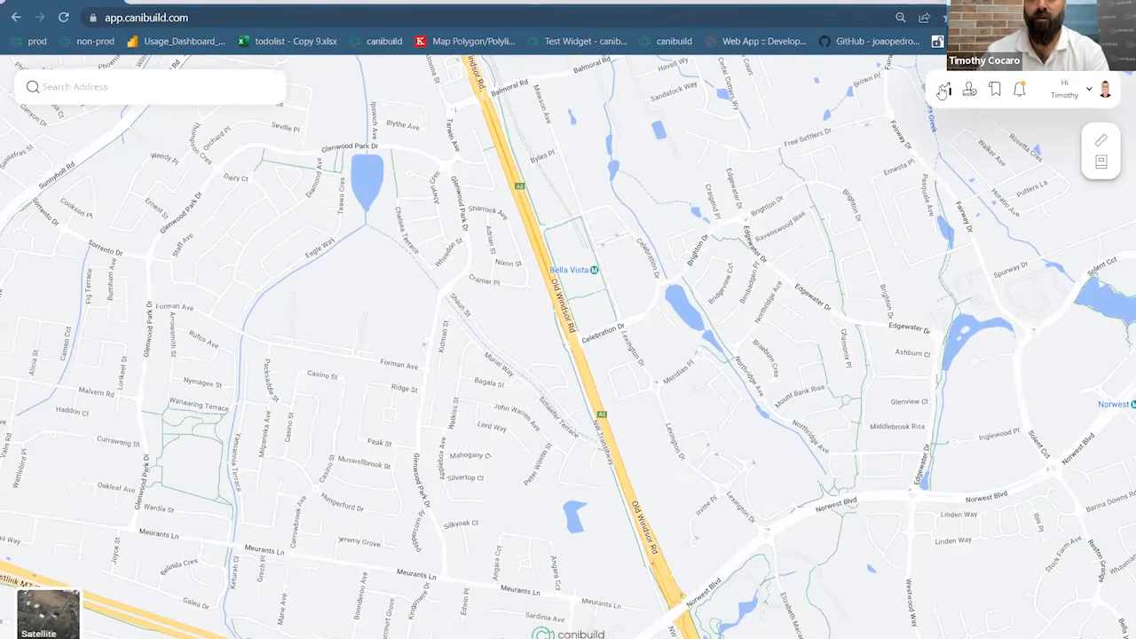